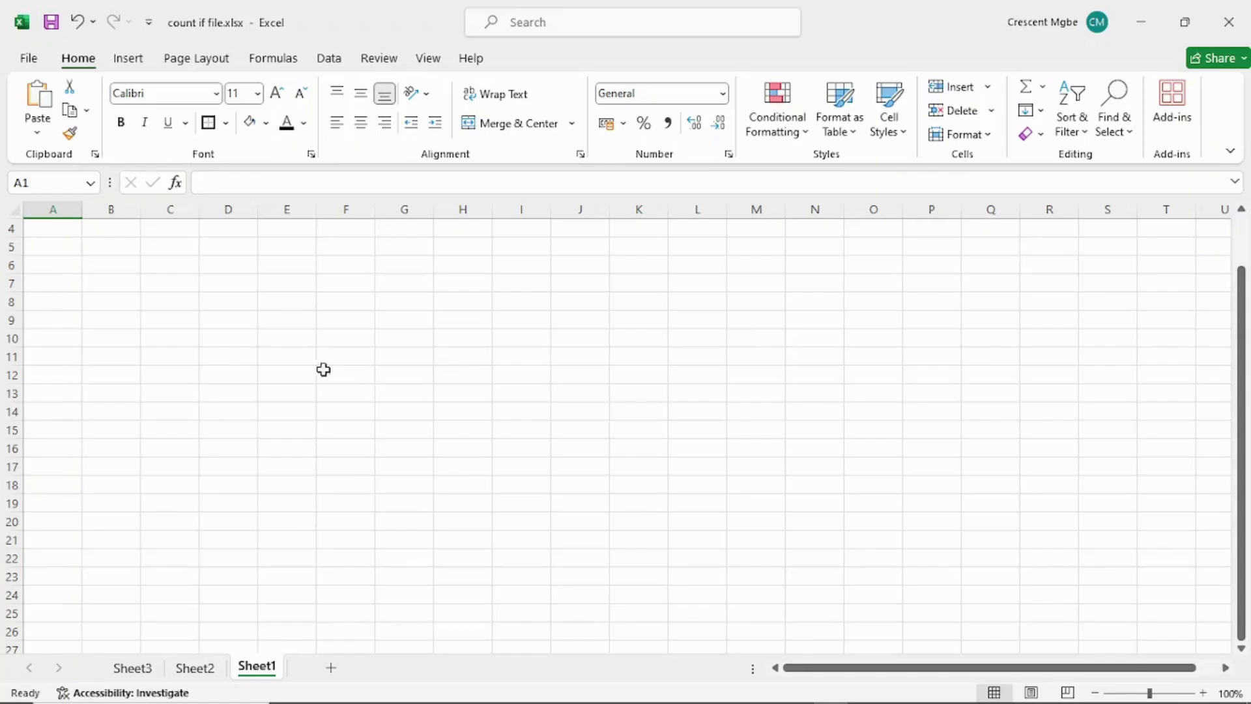
Step: Enter the header s/no in cell A4 and the starting serial numbers 1 and 2 in A5 and A6
left_click(69, 232)
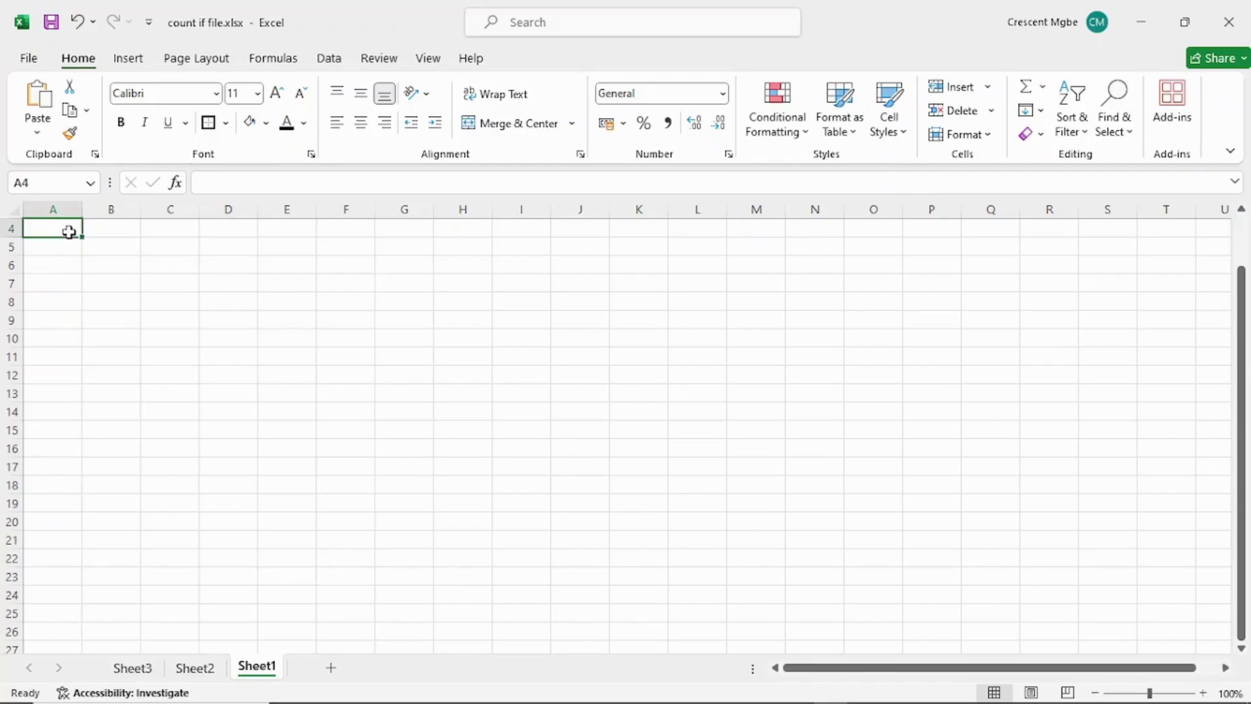
type("1")
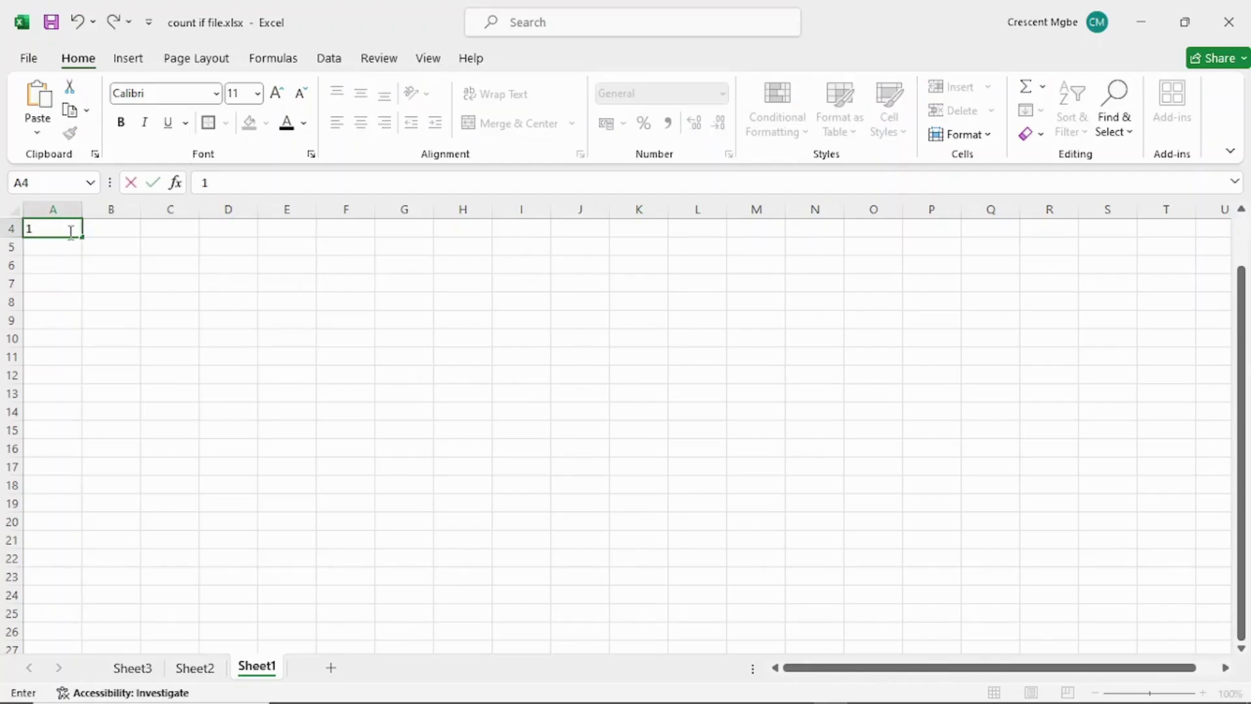
key("BackSpace")
type("s/no")
left_click(69, 260)
left_click(59, 245)
type("1")
key("Return")
type("2")
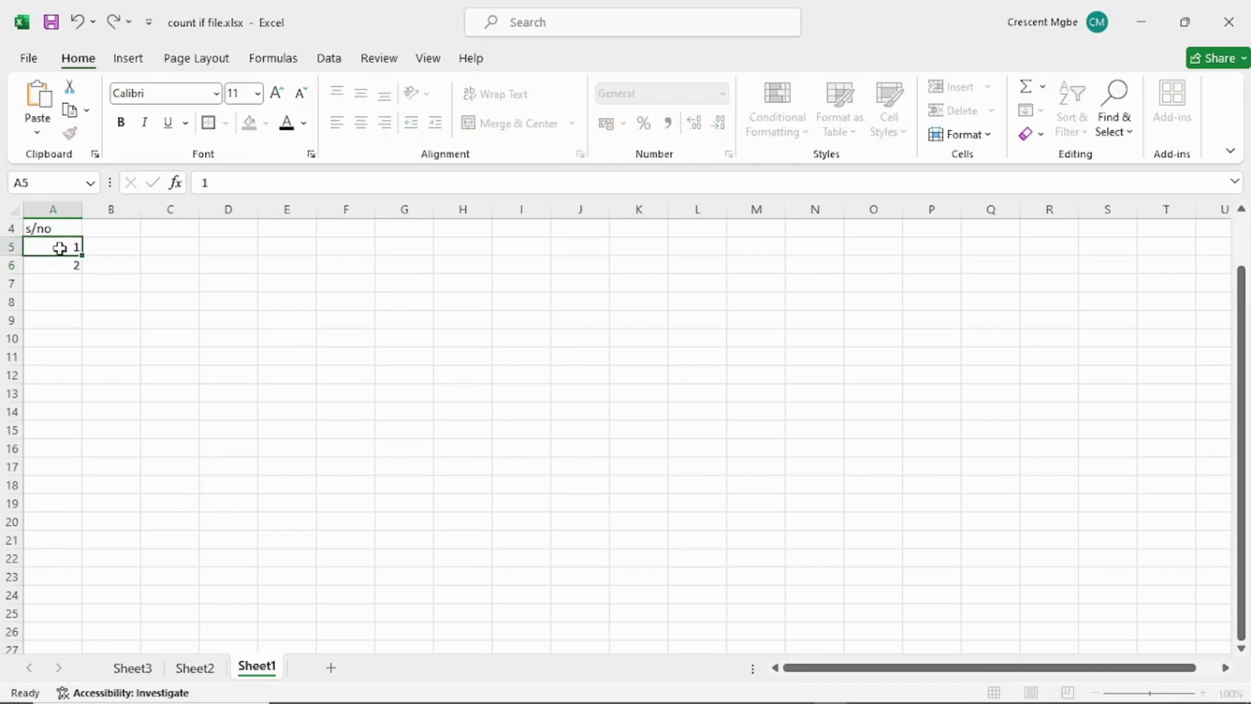
Step: Extend the serial number series down column A to 10 in A14, clearing the extra number in A15
left_click(60, 247)
key("F2")
left_click(66, 266)
left_click_drag(52, 243, 72, 442)
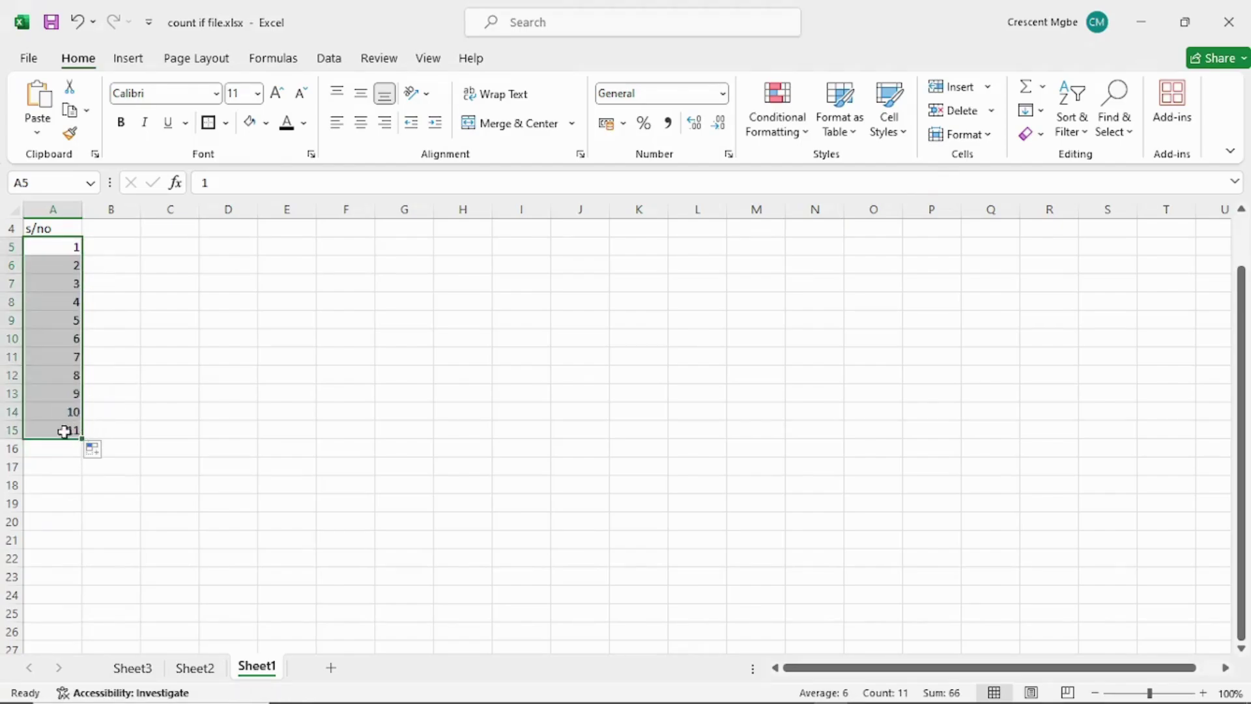
left_click(65, 431)
key("BackSpace")
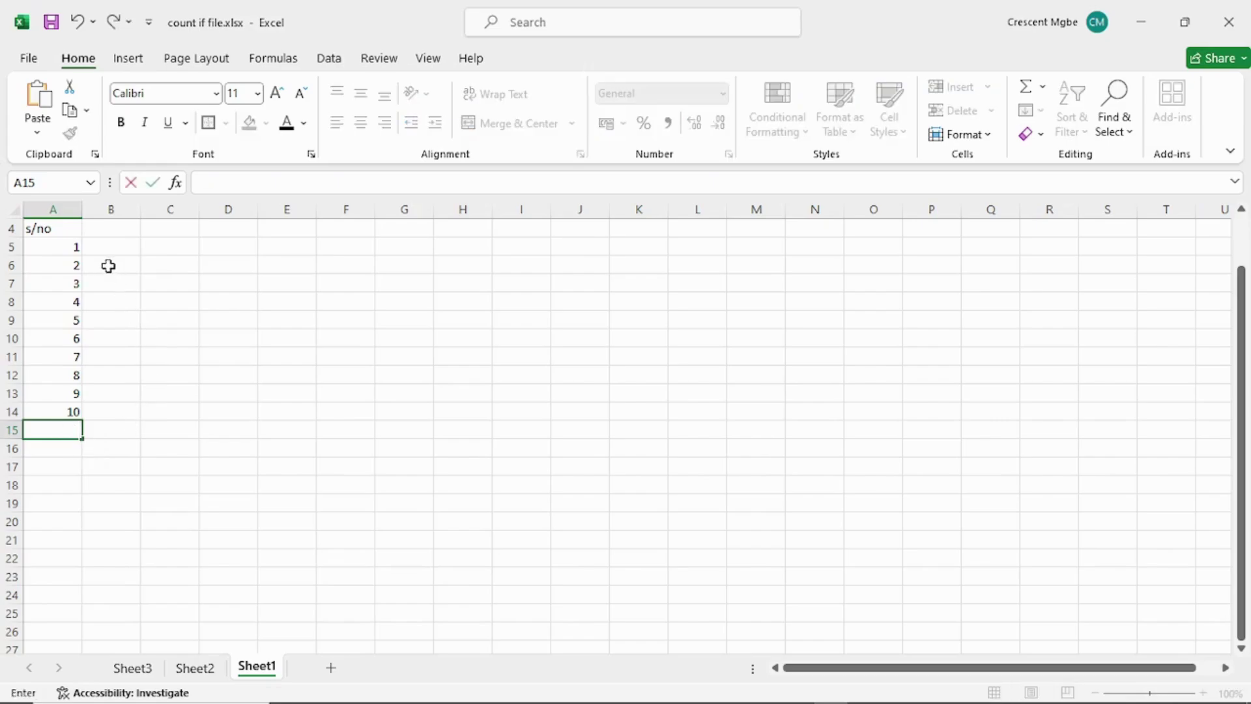
Step: Enter the column headers name in B4 and maths scroe in C4
left_click(113, 247)
left_click(112, 231)
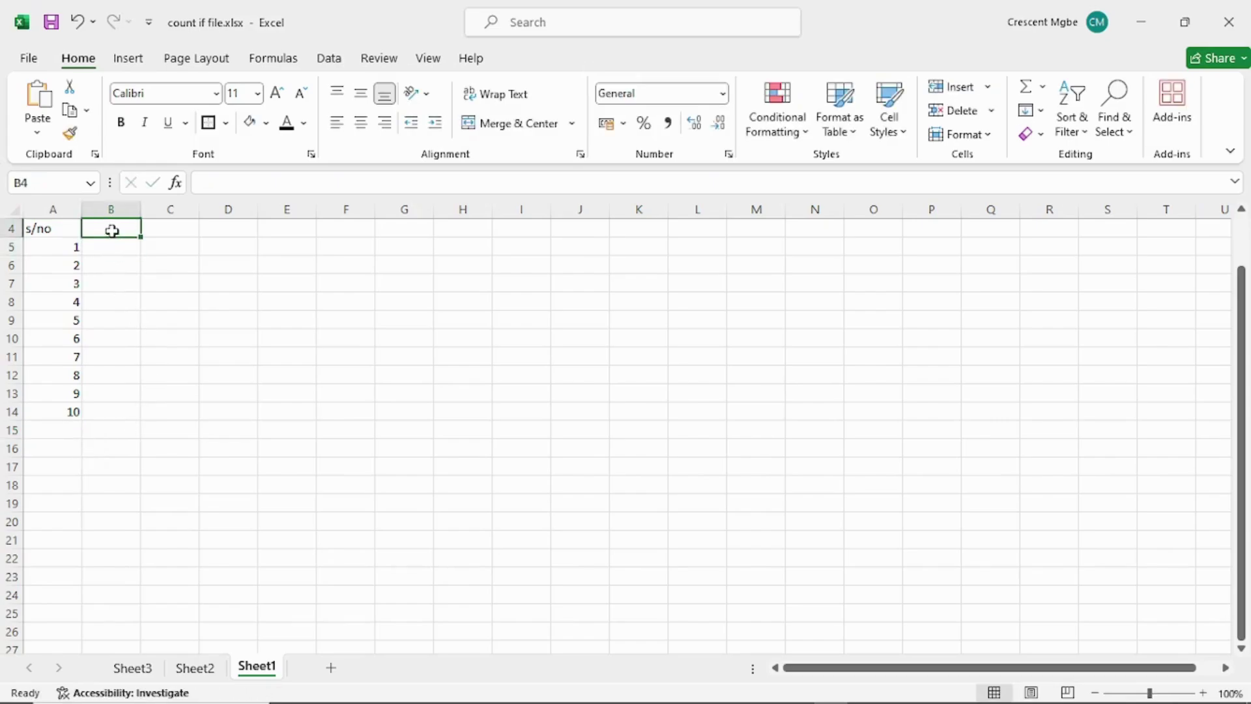
type("name")
left_click(168, 230)
type("mat")
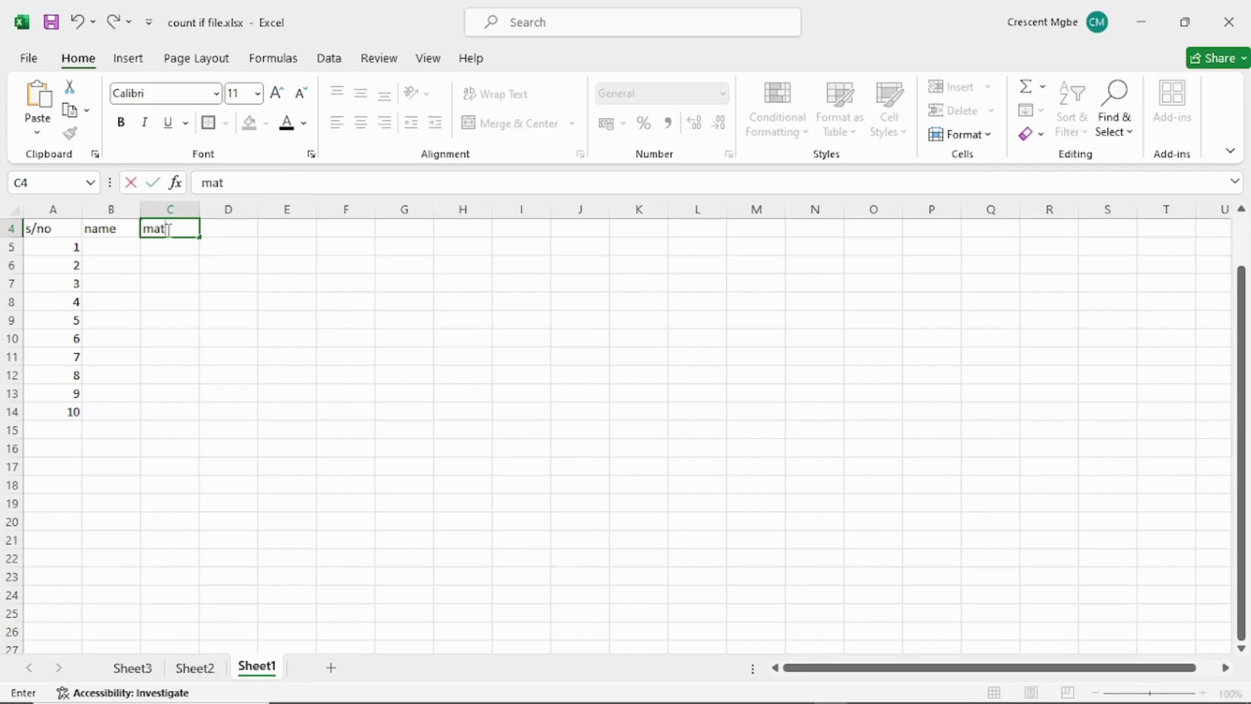
type("hs scroe")
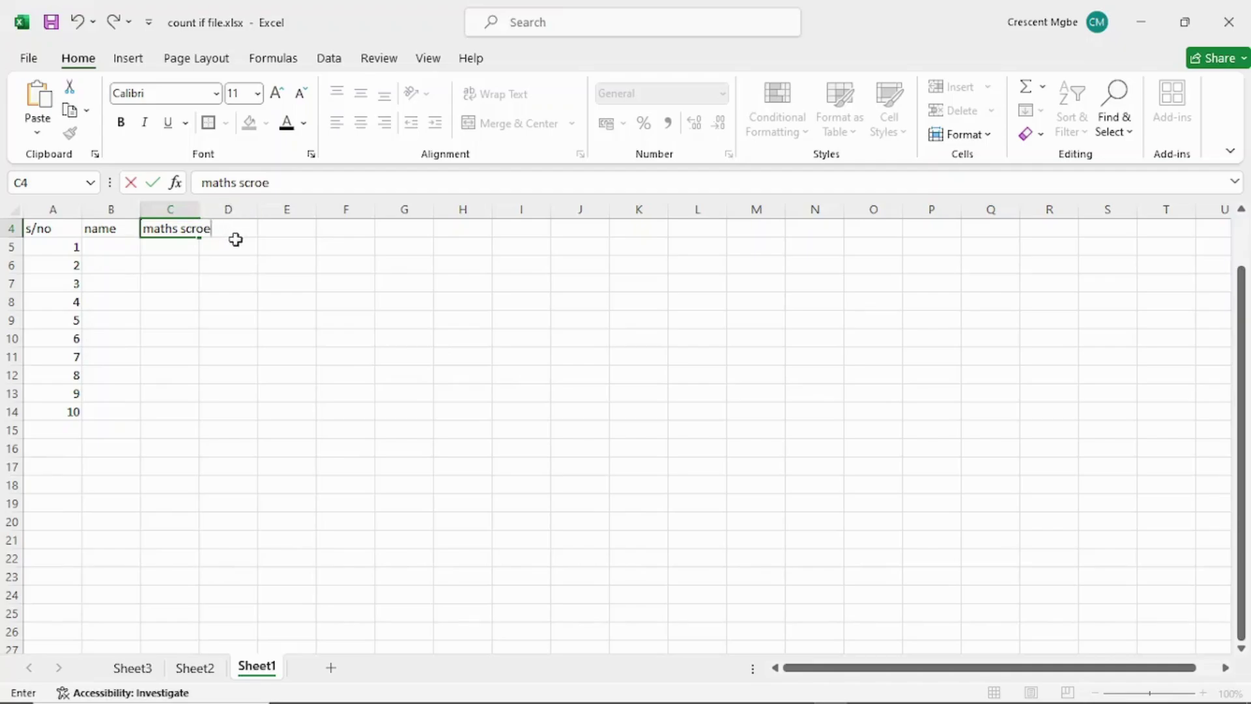
Step: Enter the column headers English score, exam score and total score in D4, E4 and F4
left_click(296, 226)
left_click(238, 232)
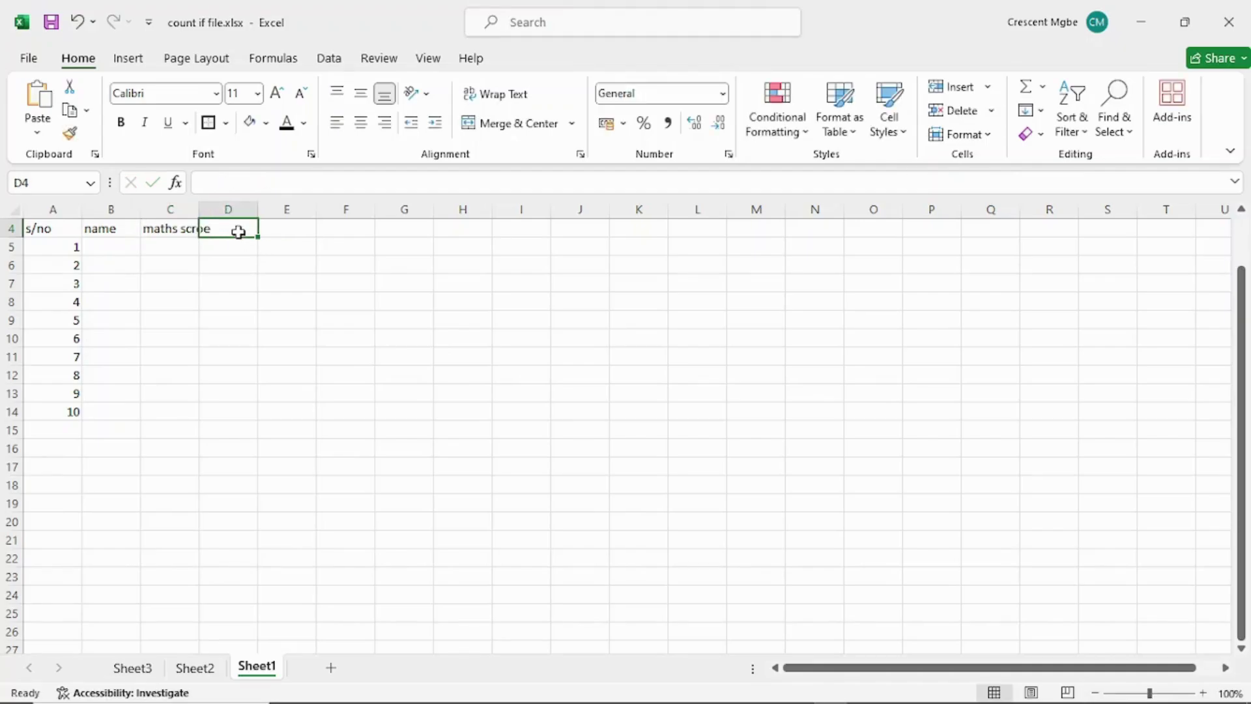
type("eNG")
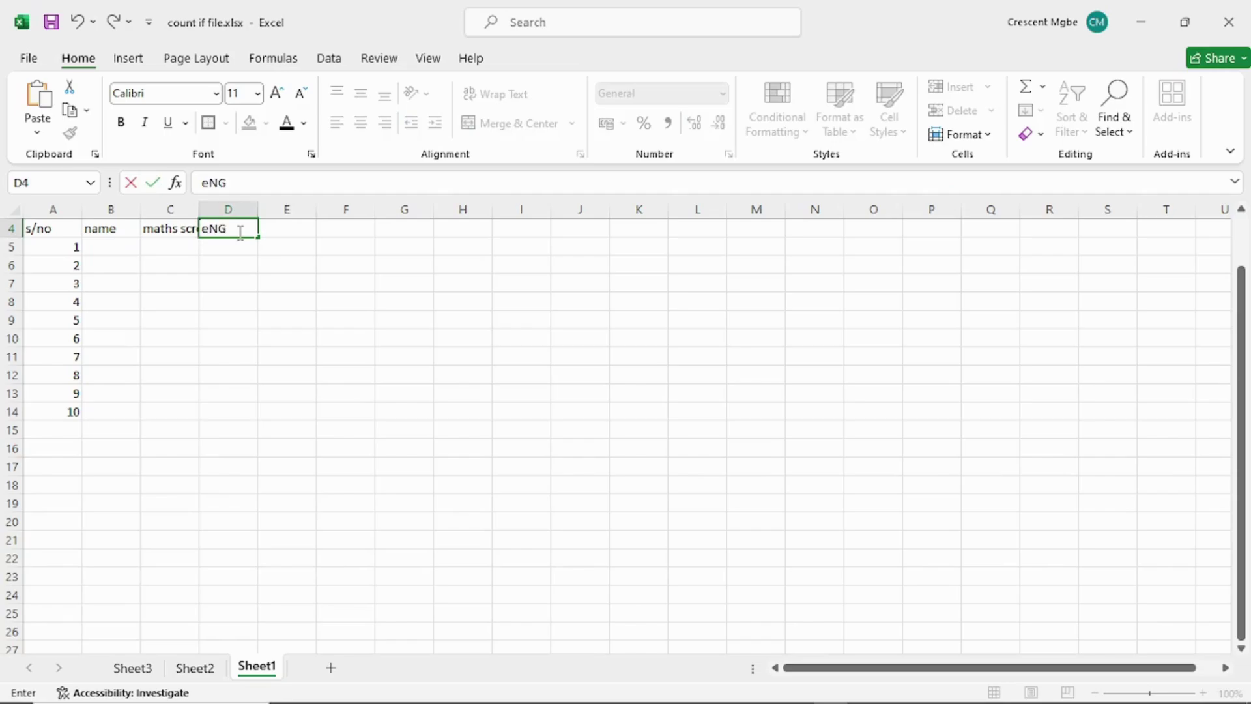
type("LISH score")
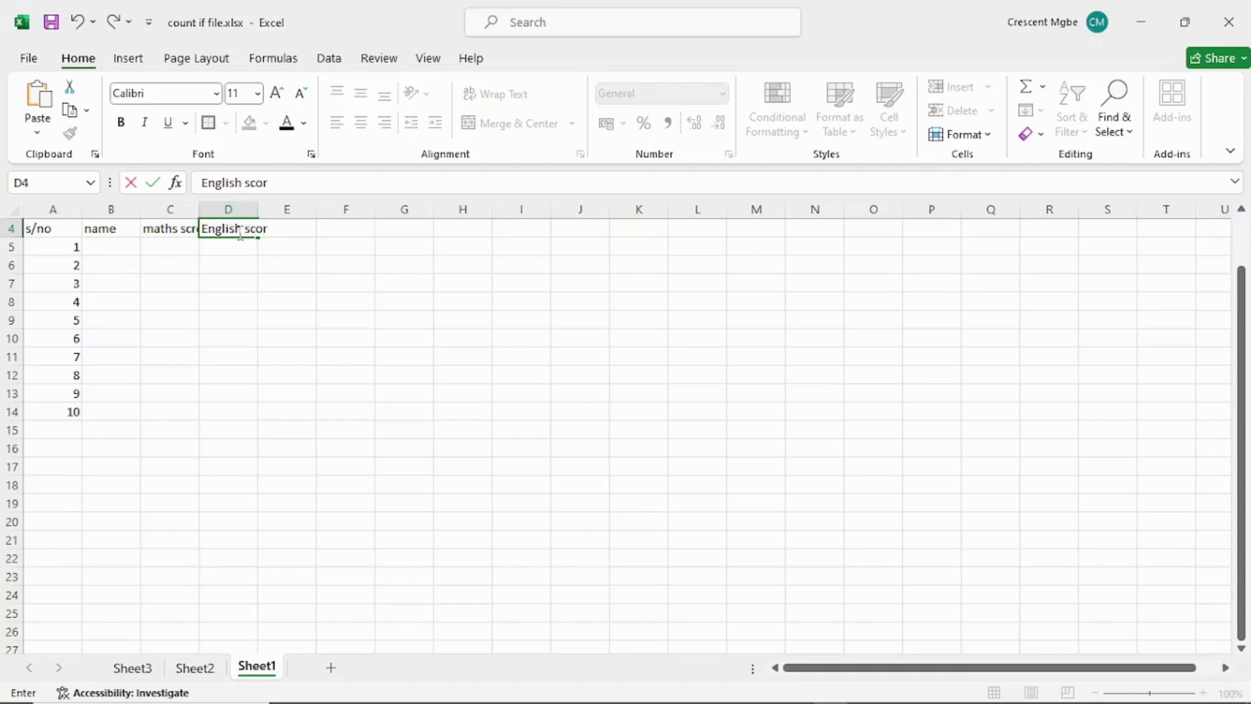
left_click(344, 226)
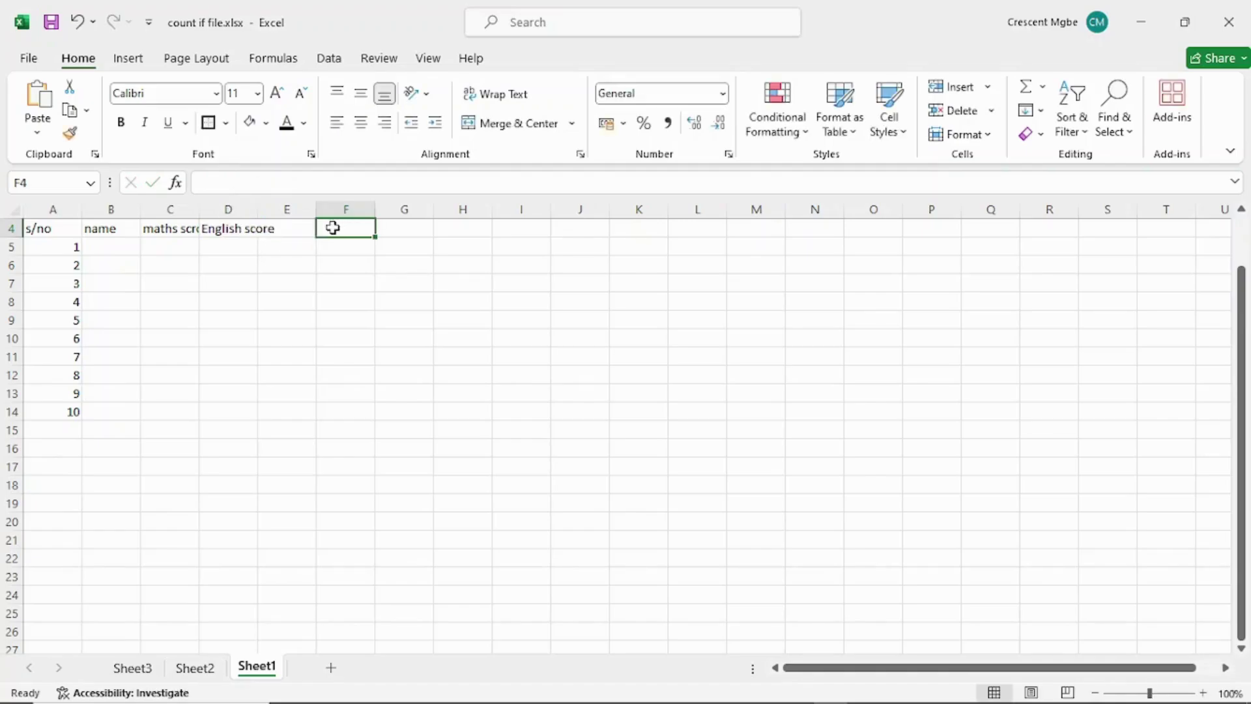
left_click(281, 230)
type("ex")
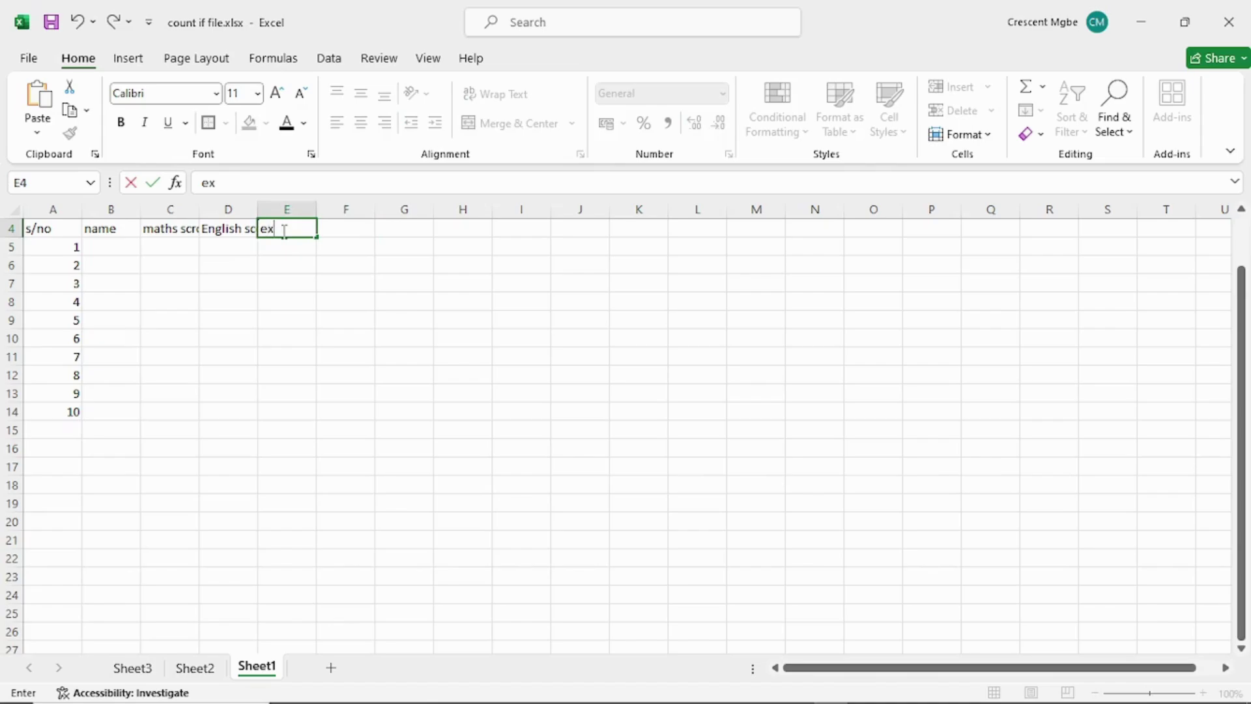
type("am score")
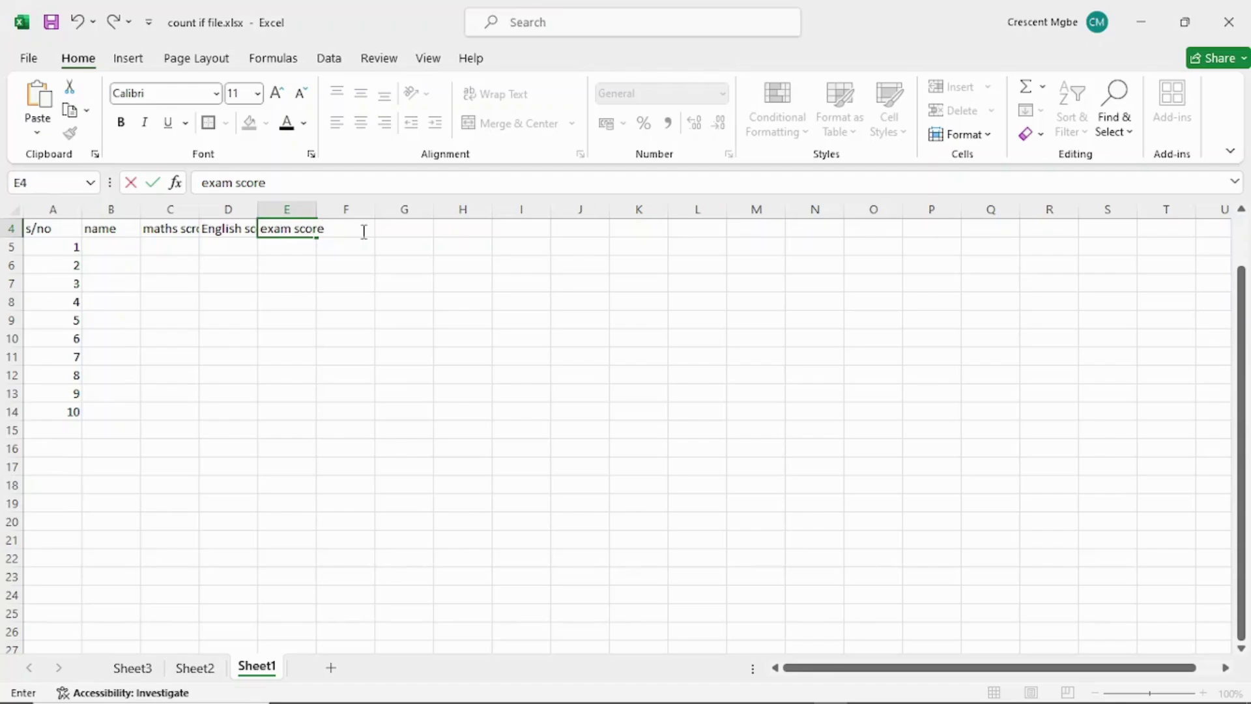
left_click(406, 236)
left_click(352, 228)
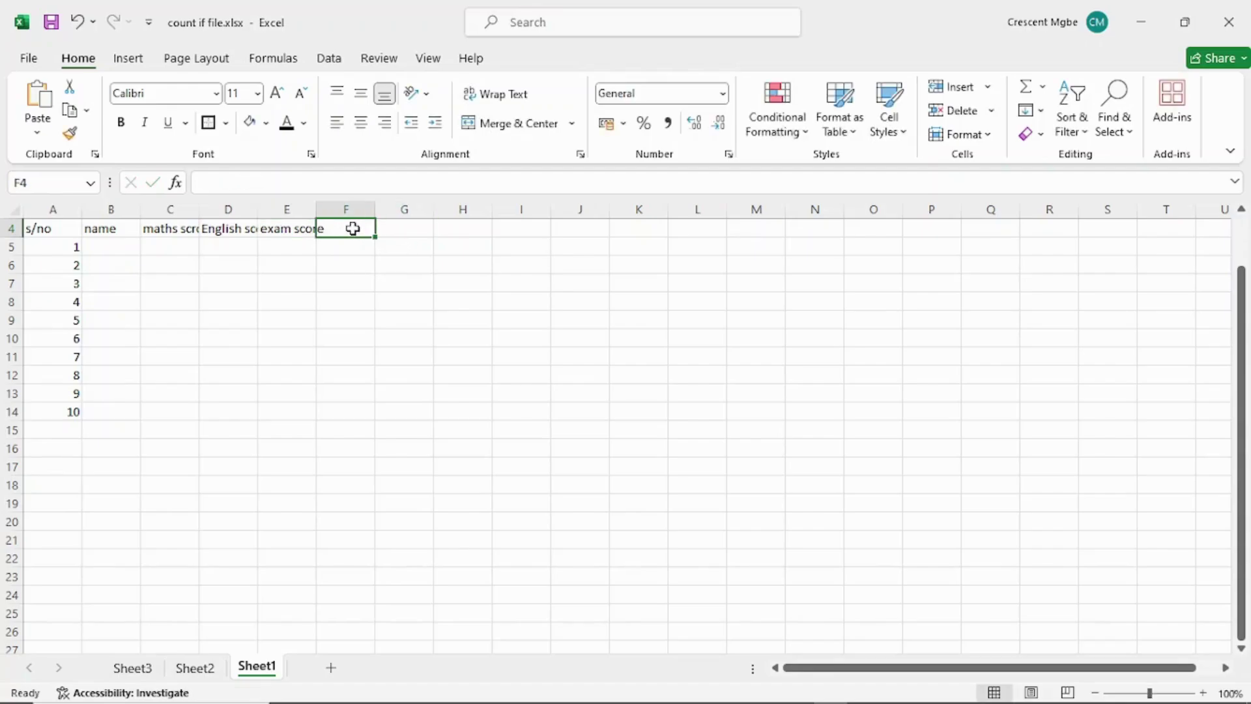
type("total score")
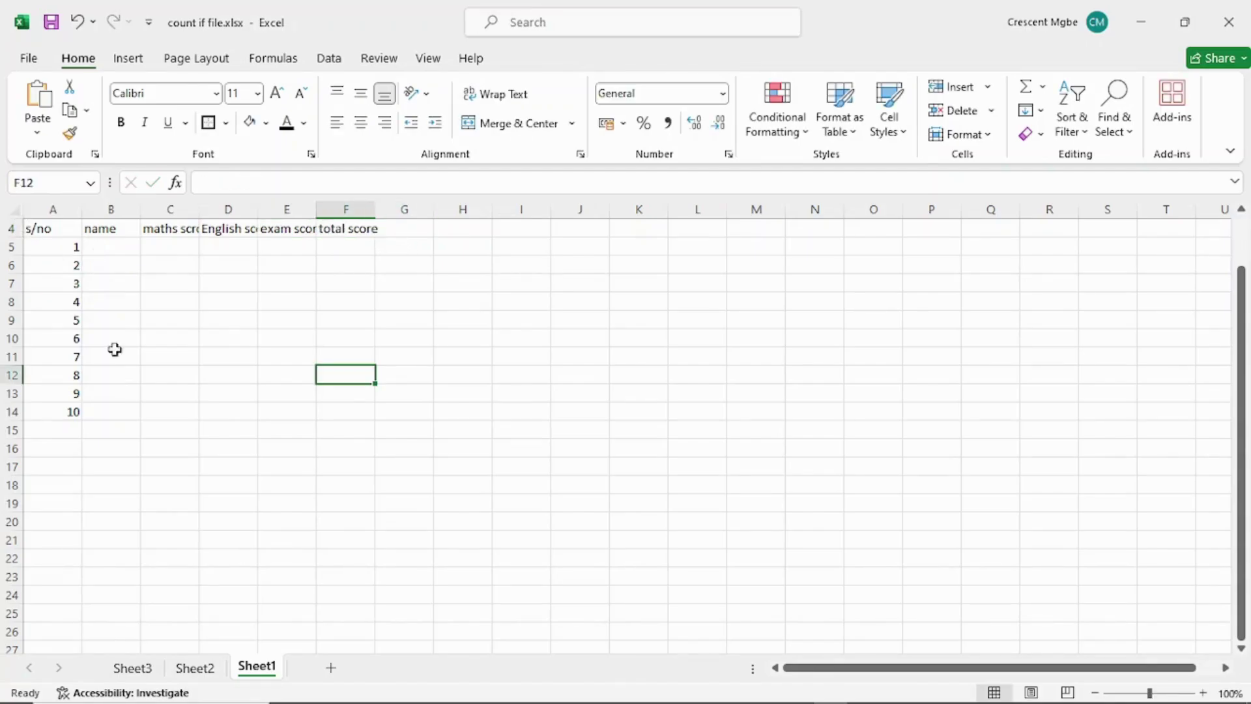
Step: AutoFit the width of all columns in the sheet to their contents
left_click(13, 210)
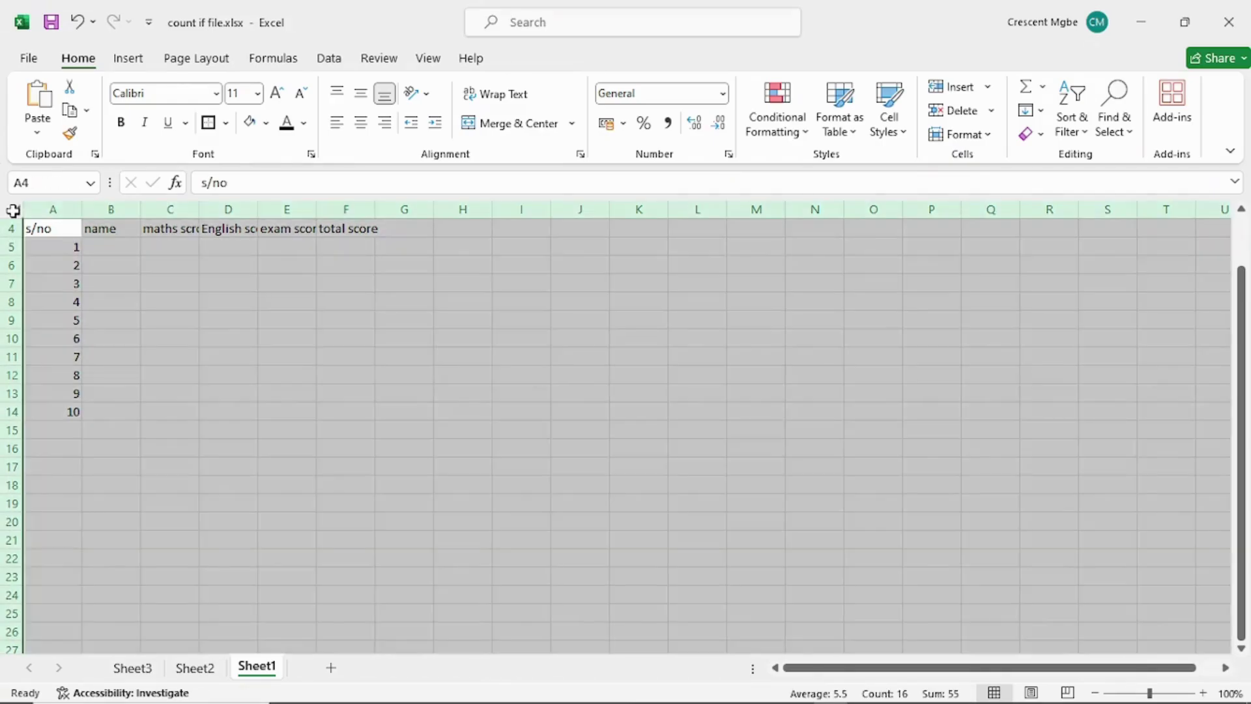
double_click(139, 209)
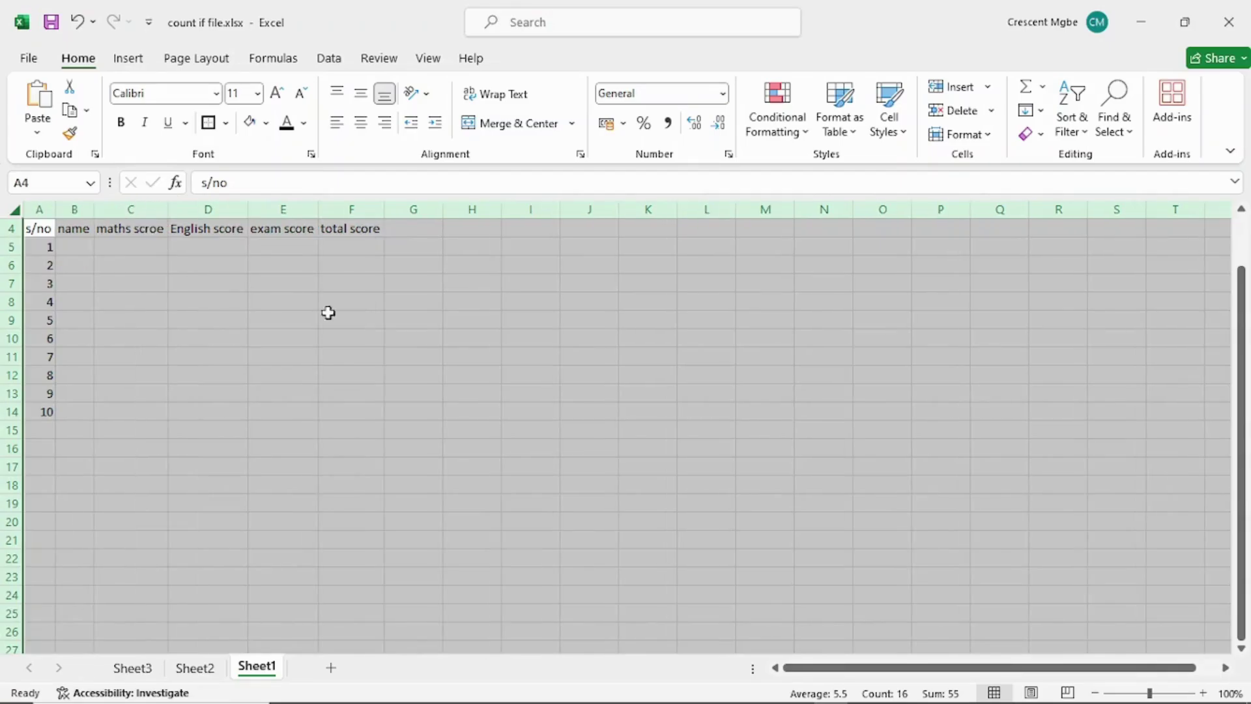
left_click(607, 393)
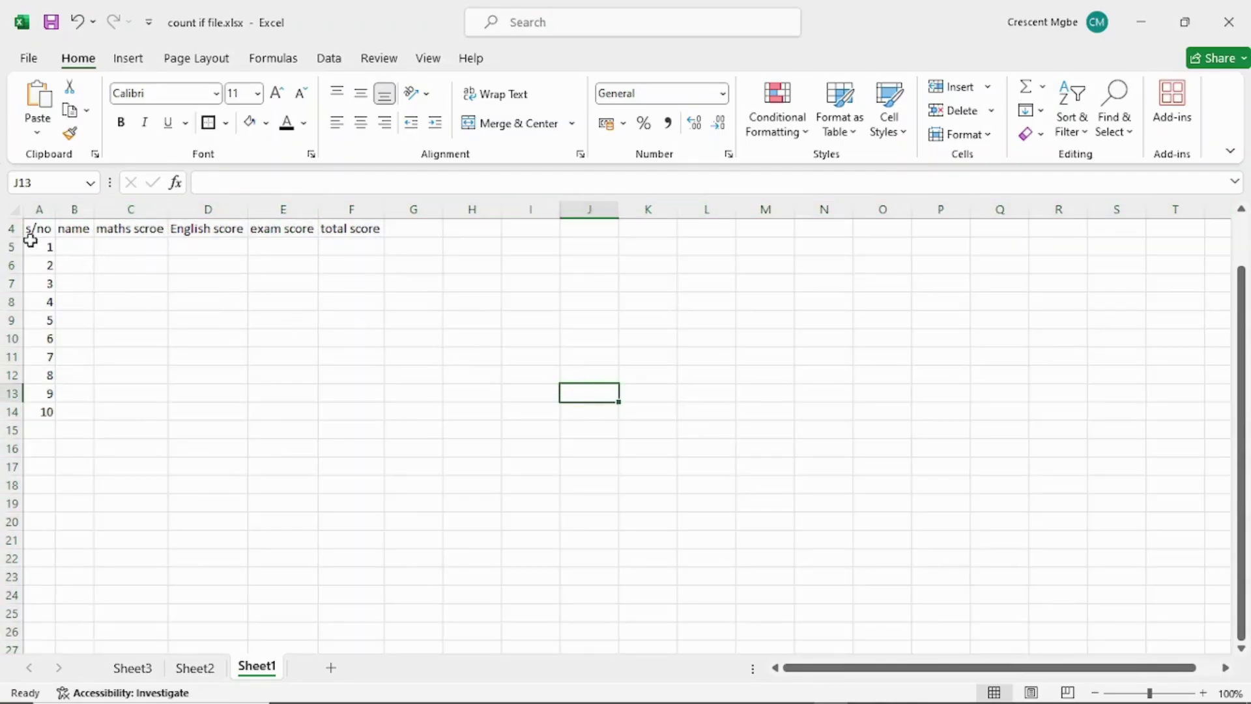
Step: Make the header row A4:F4 bold
left_click_drag(30, 228, 377, 228)
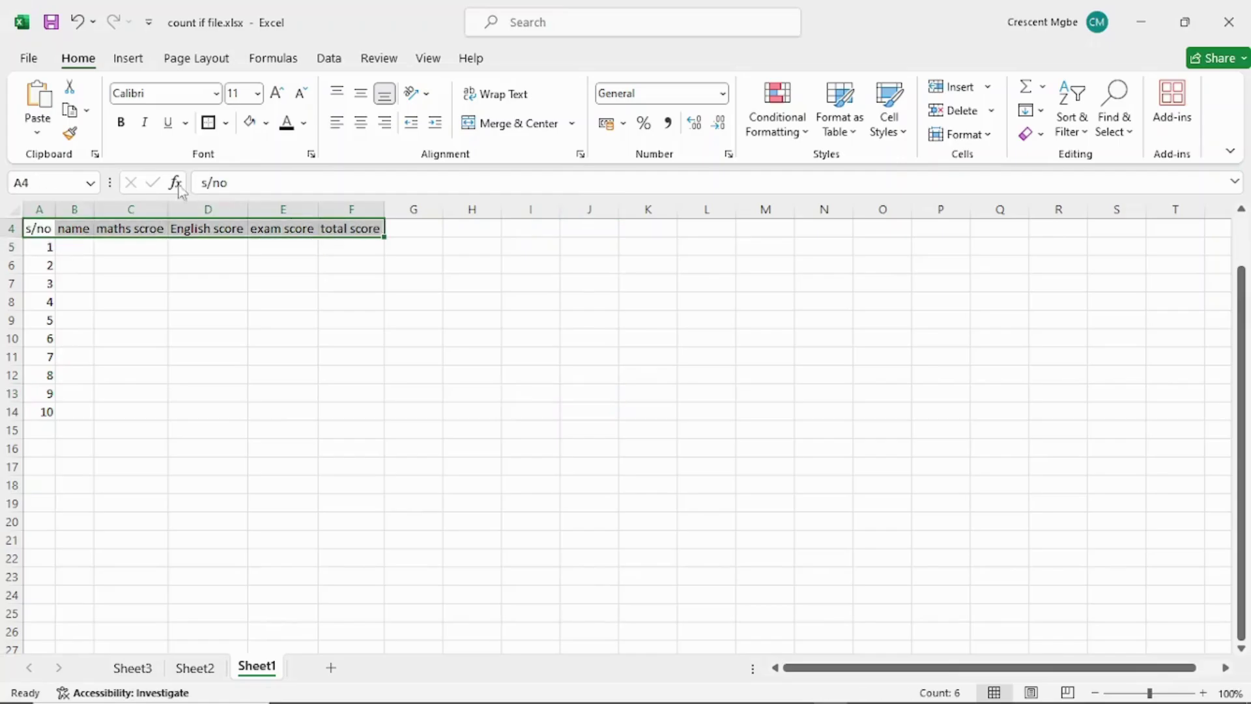
left_click(120, 124)
left_click(570, 319)
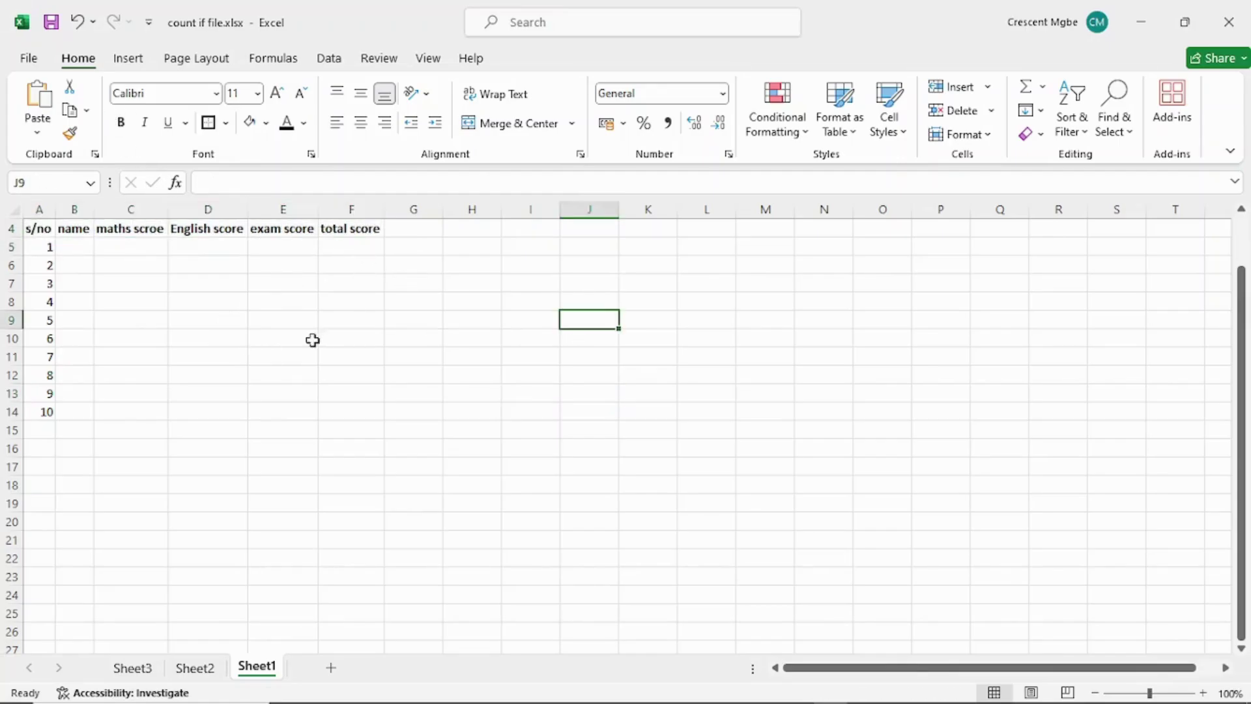
Step: Enter the first student's name in B5, with maths score 45, English score 23 and exam score 40 in C5:E5
left_click(76, 246)
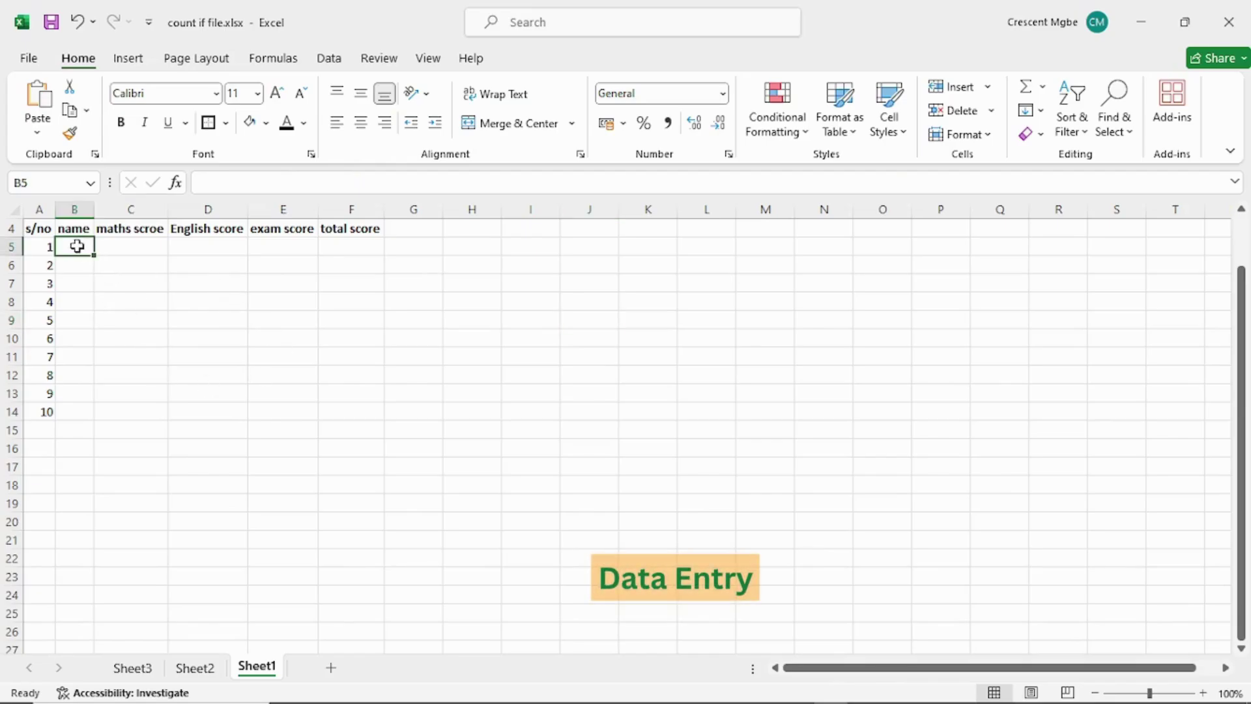
type("John")
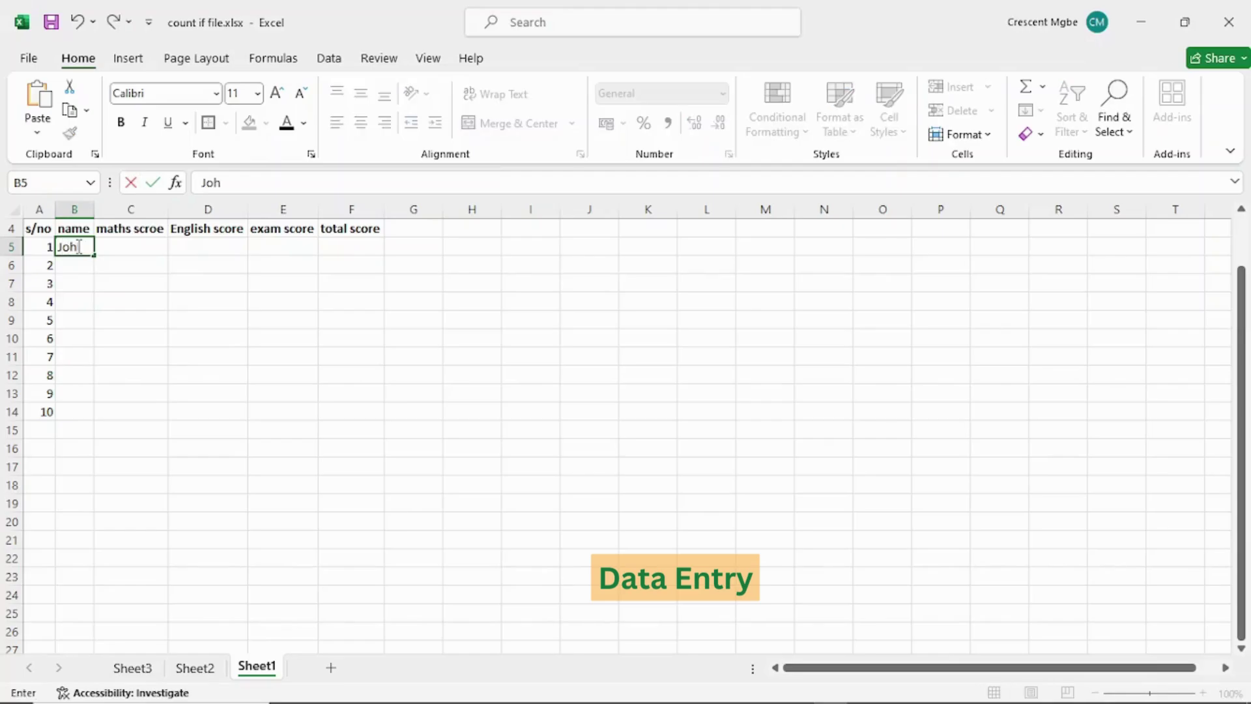
left_click(141, 243)
type("45")
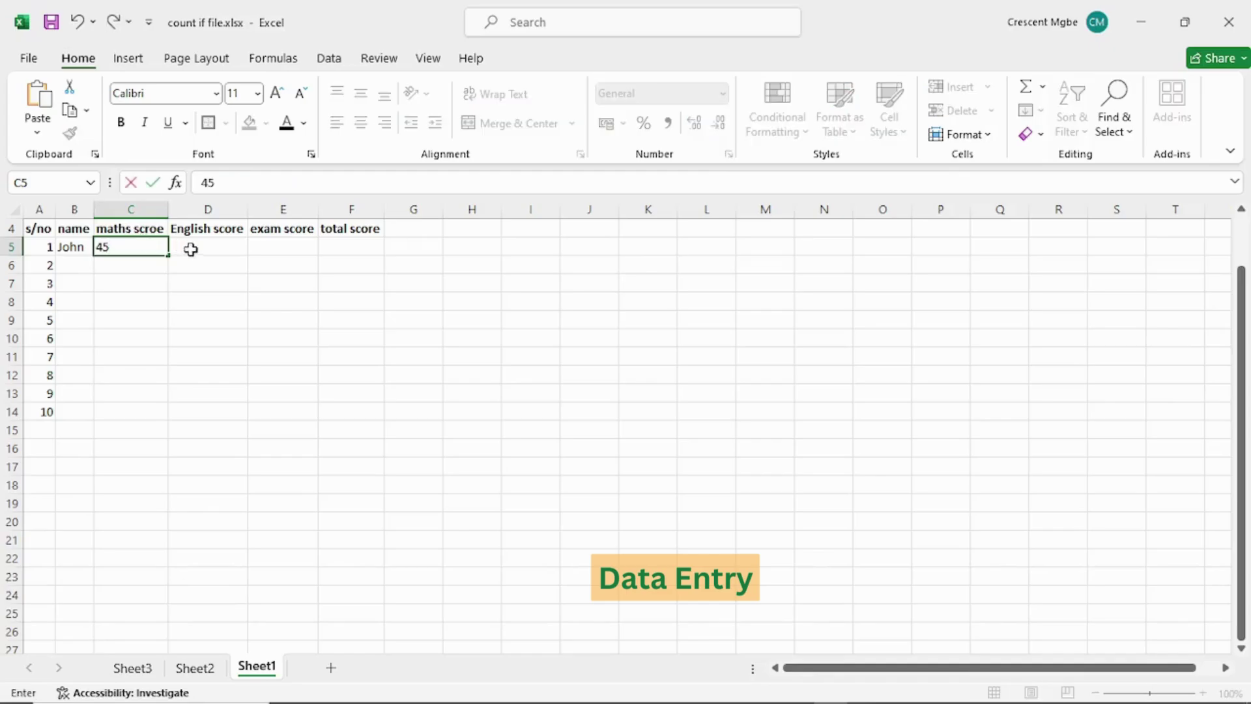
left_click(195, 250)
type("23")
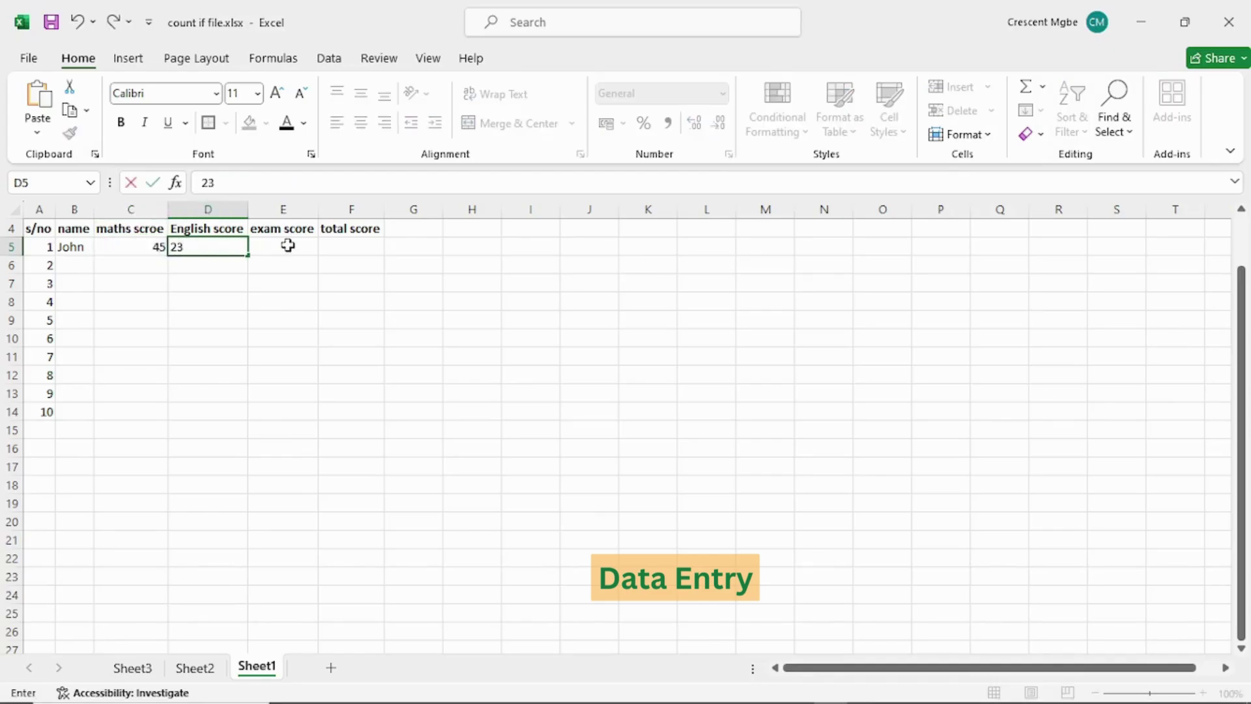
left_click(288, 245)
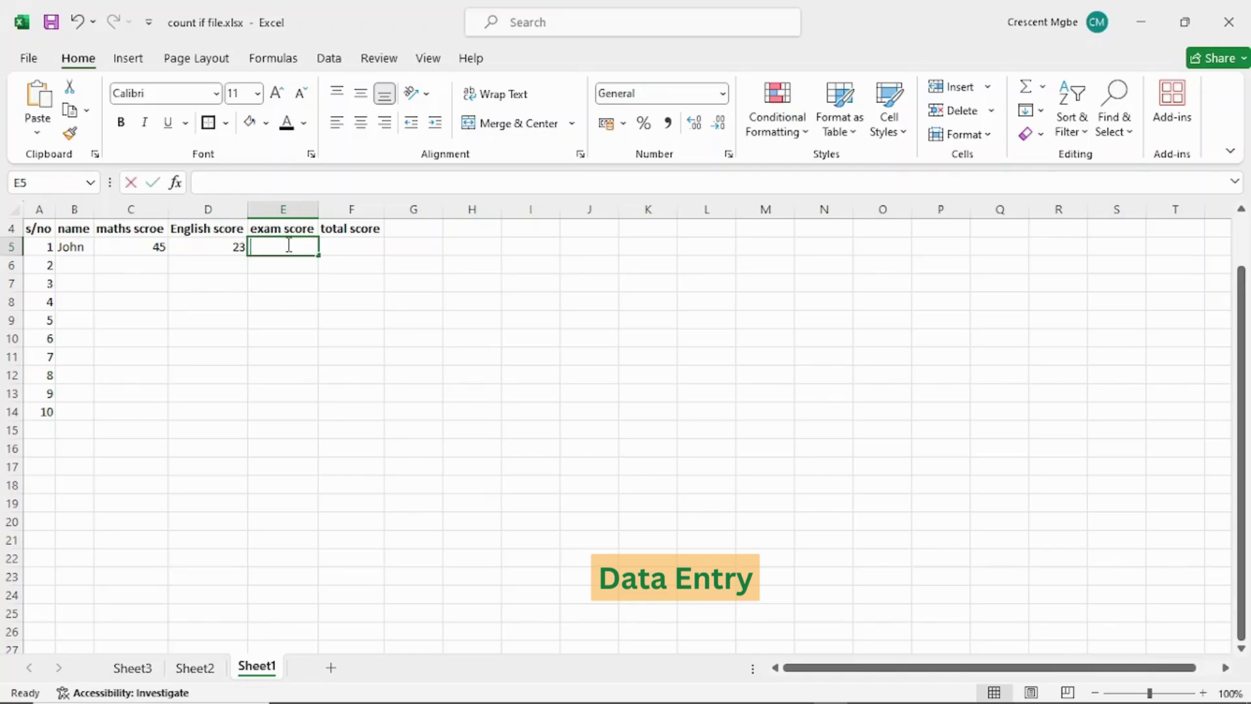
type("40")
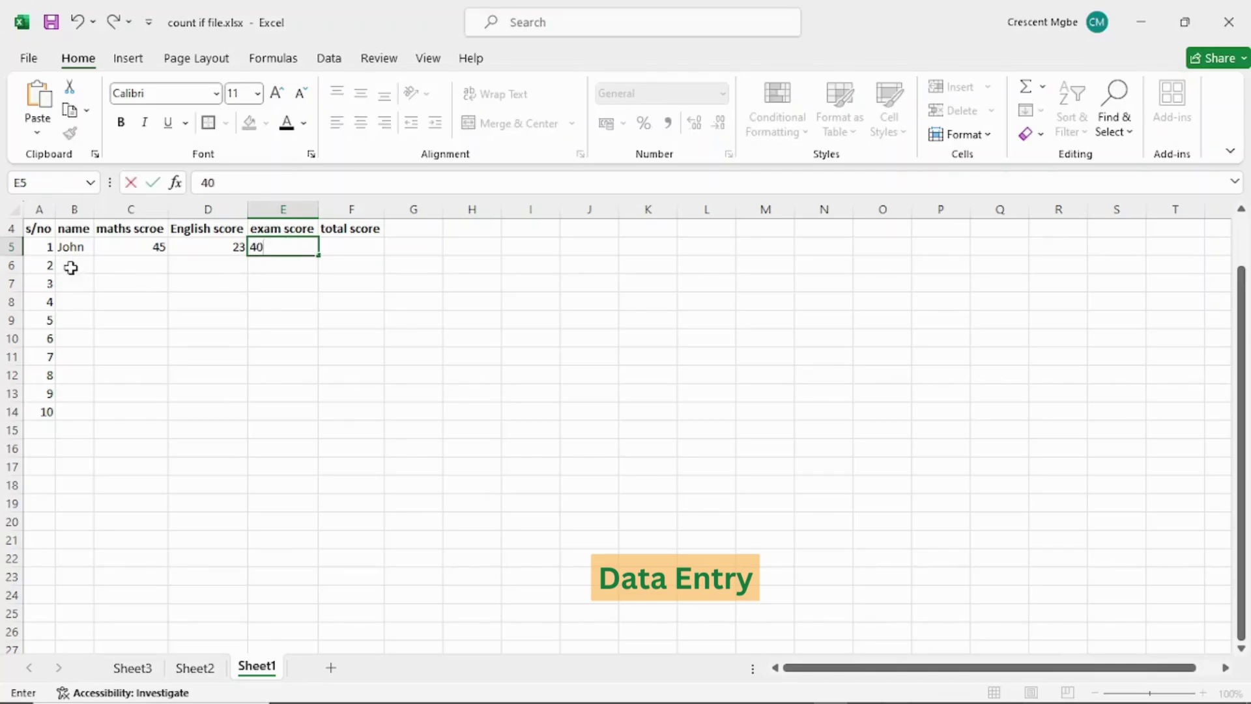
left_click(71, 268)
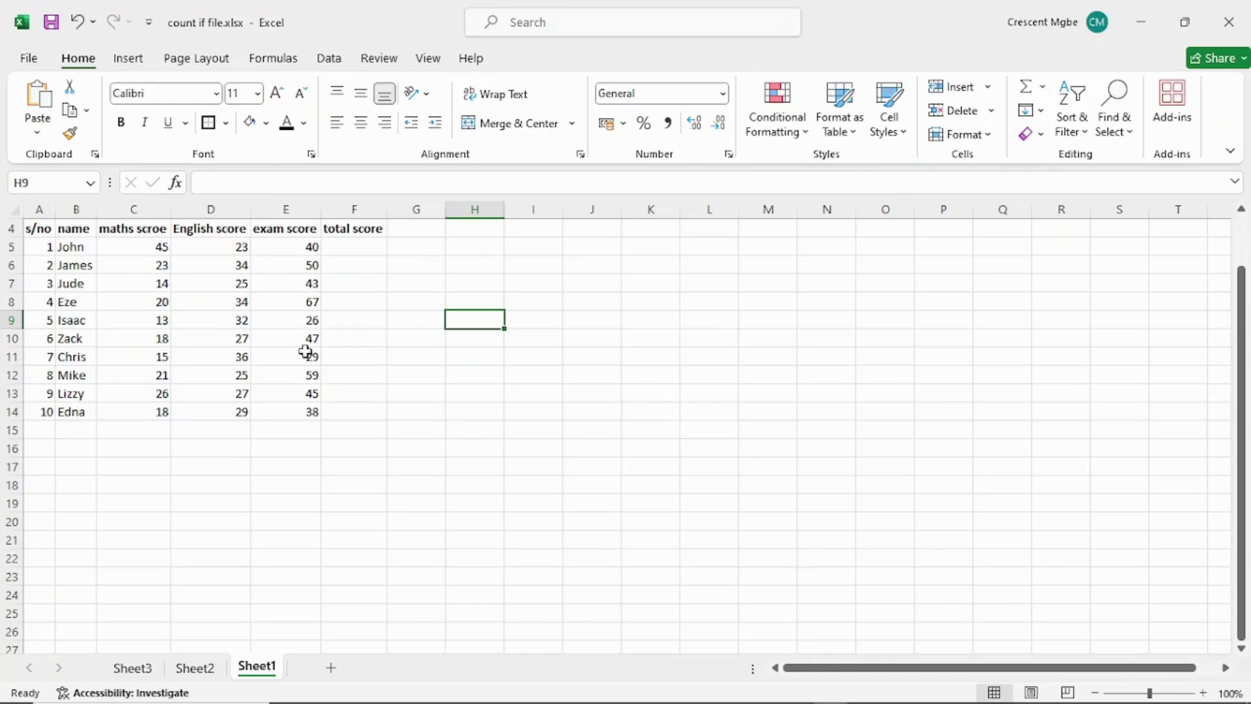
Step: Calculate the first student's total score in F5 with the formula =45+23+40
left_click(372, 251)
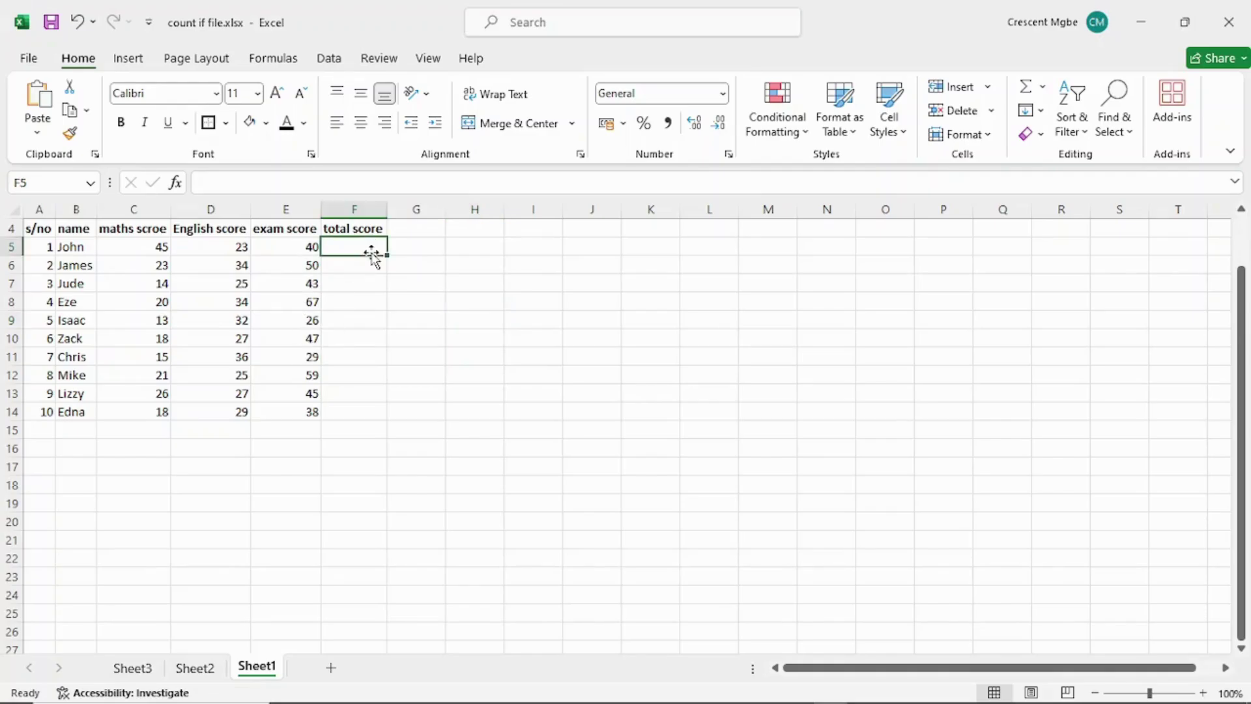
left_click(150, 246)
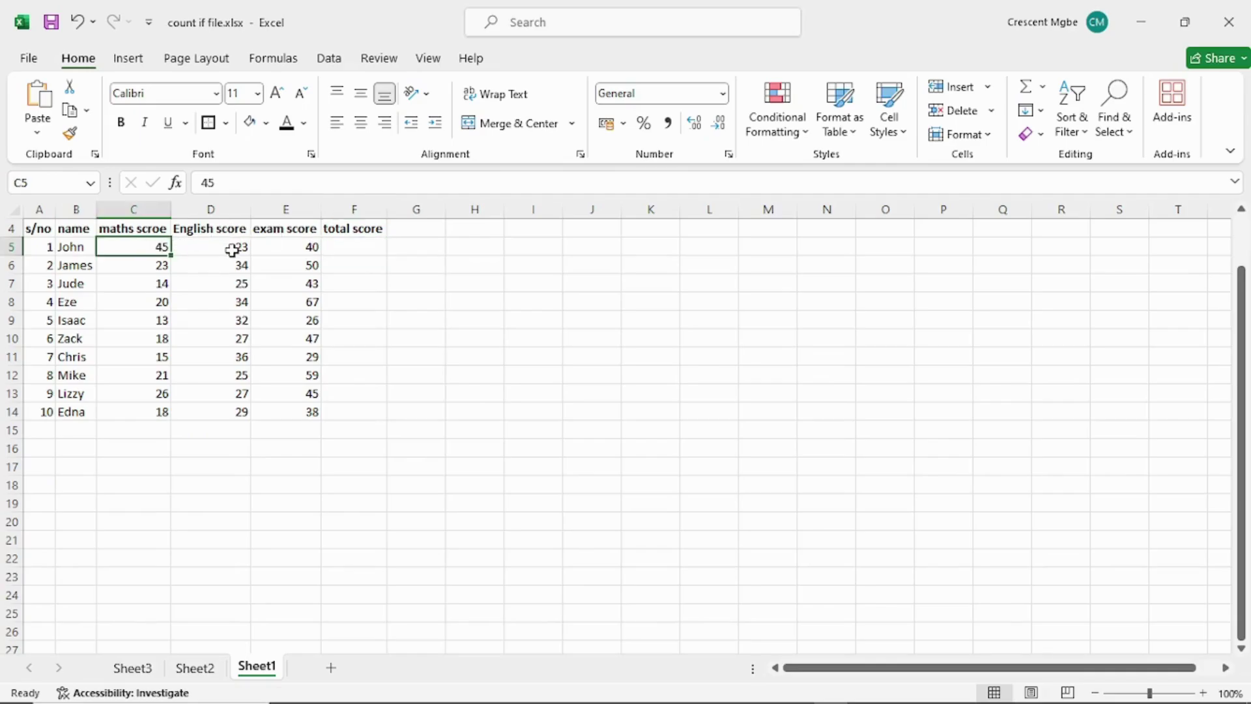
left_click(232, 251)
left_click(287, 248)
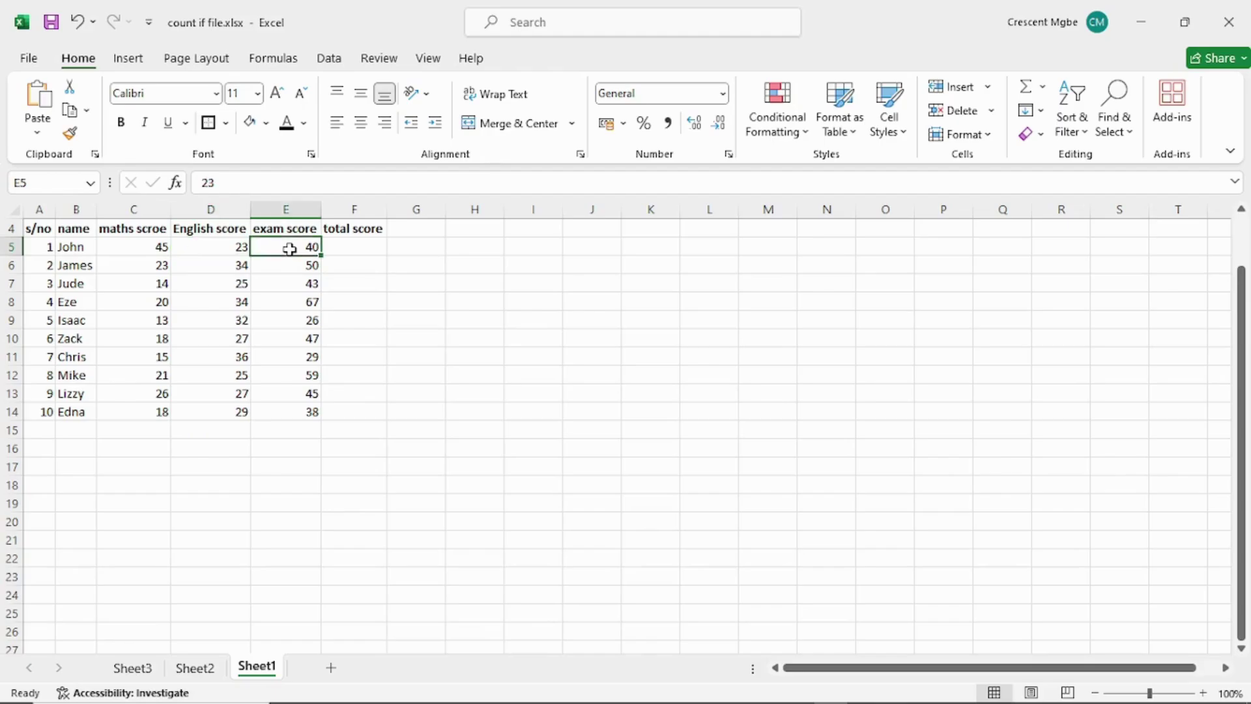
left_click(354, 249)
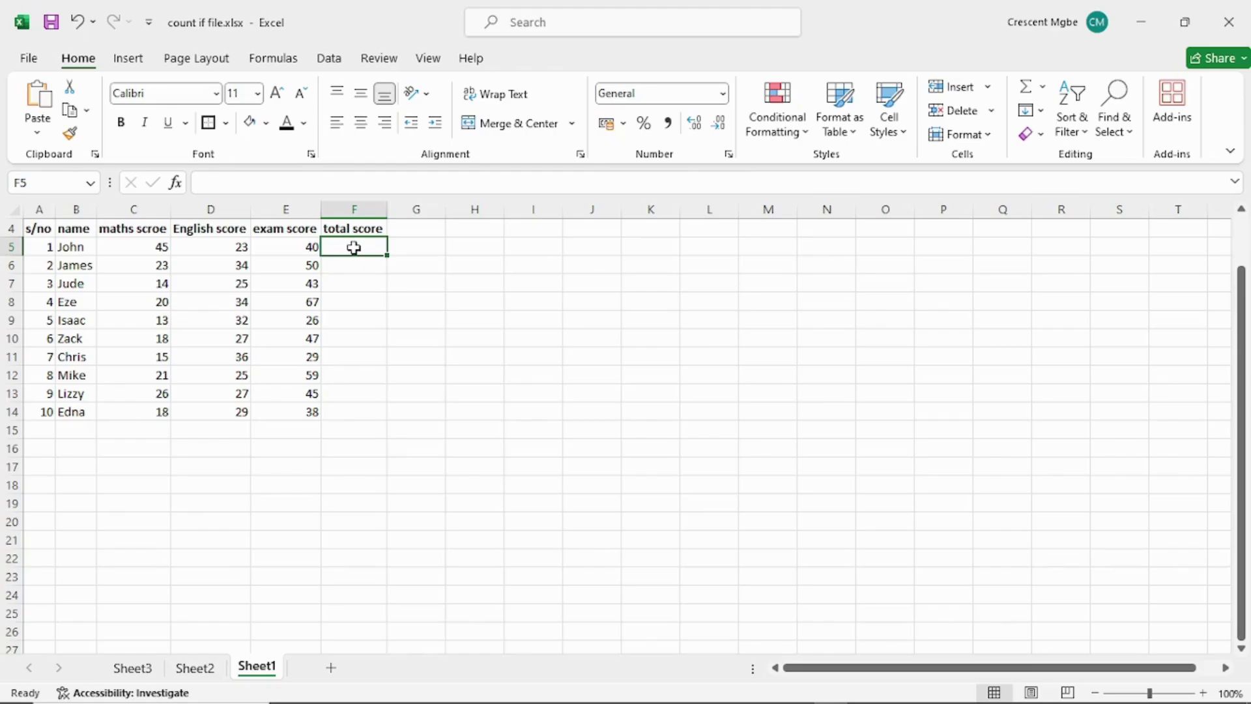
type("=")
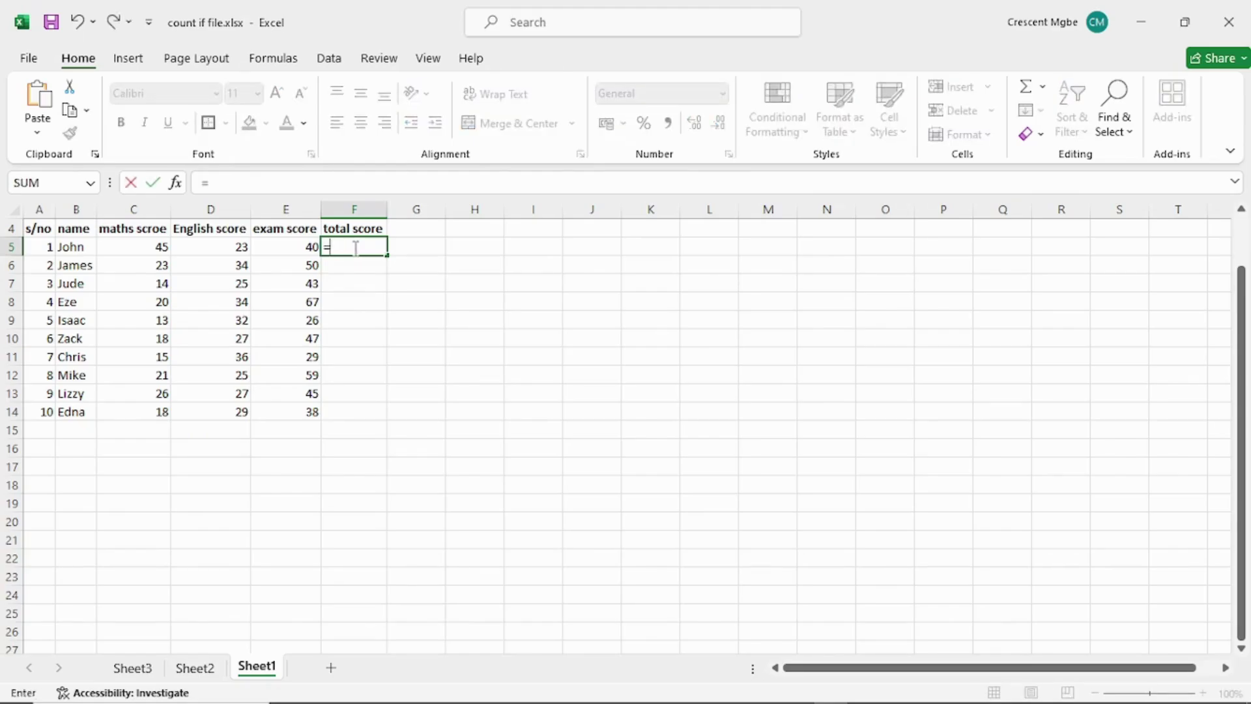
type("45+23+40")
key("Return")
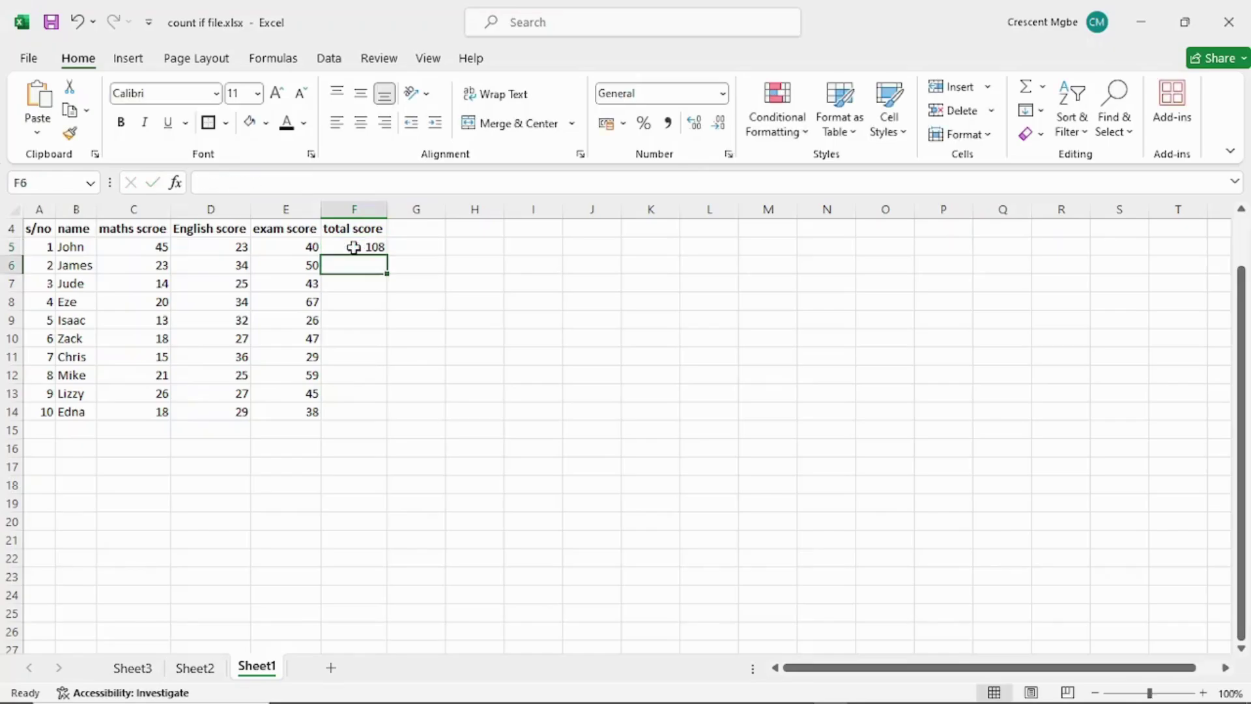
left_click(404, 249)
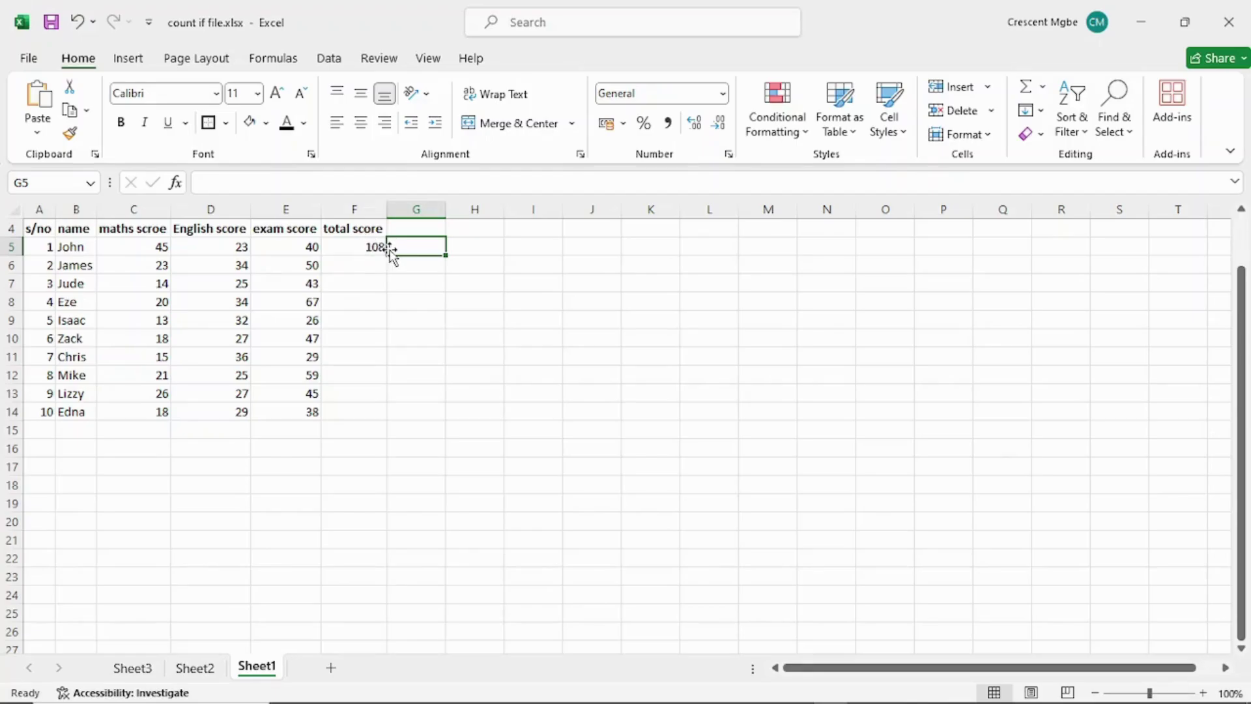
Step: Change the first student's maths score in C5 to 40
left_click(365, 246)
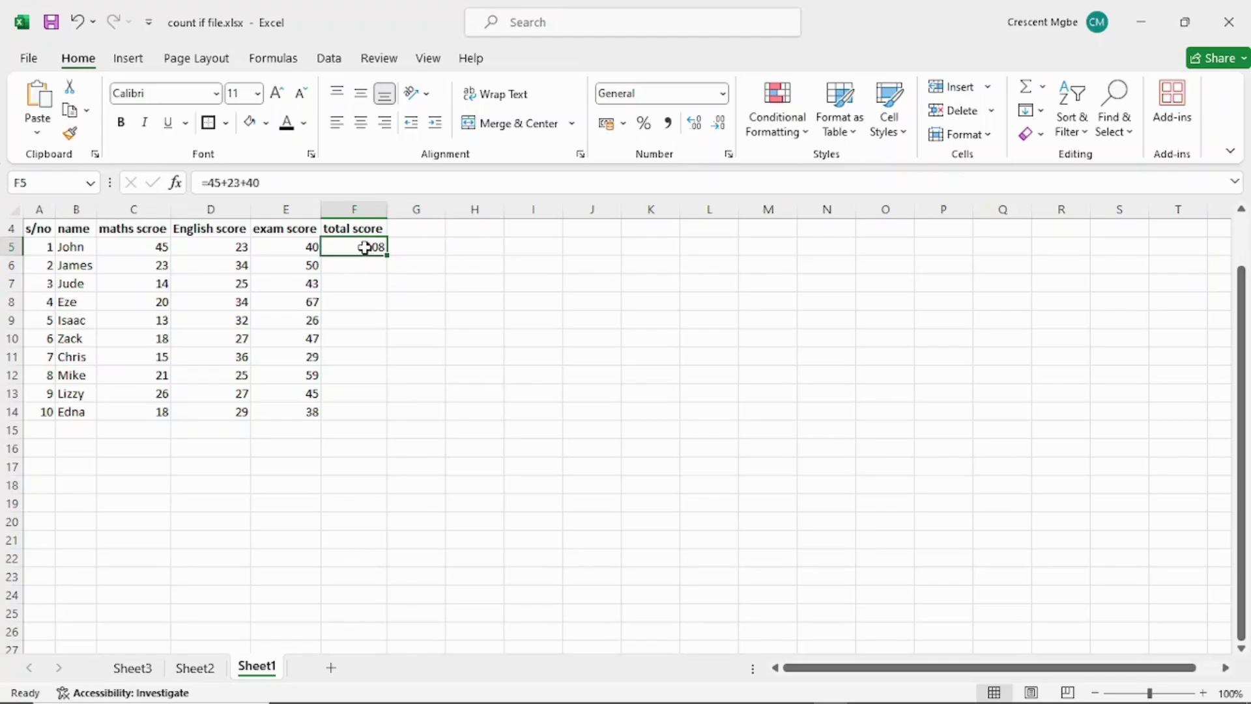
left_click(427, 249)
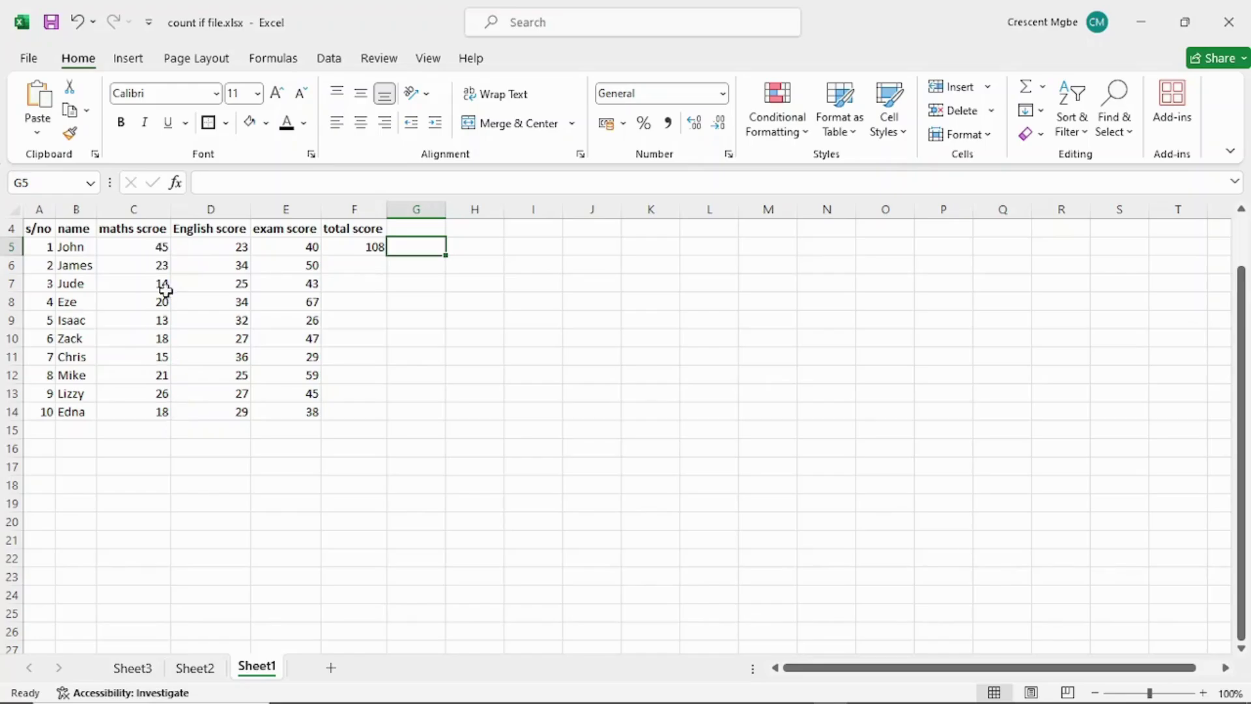
left_click(158, 246)
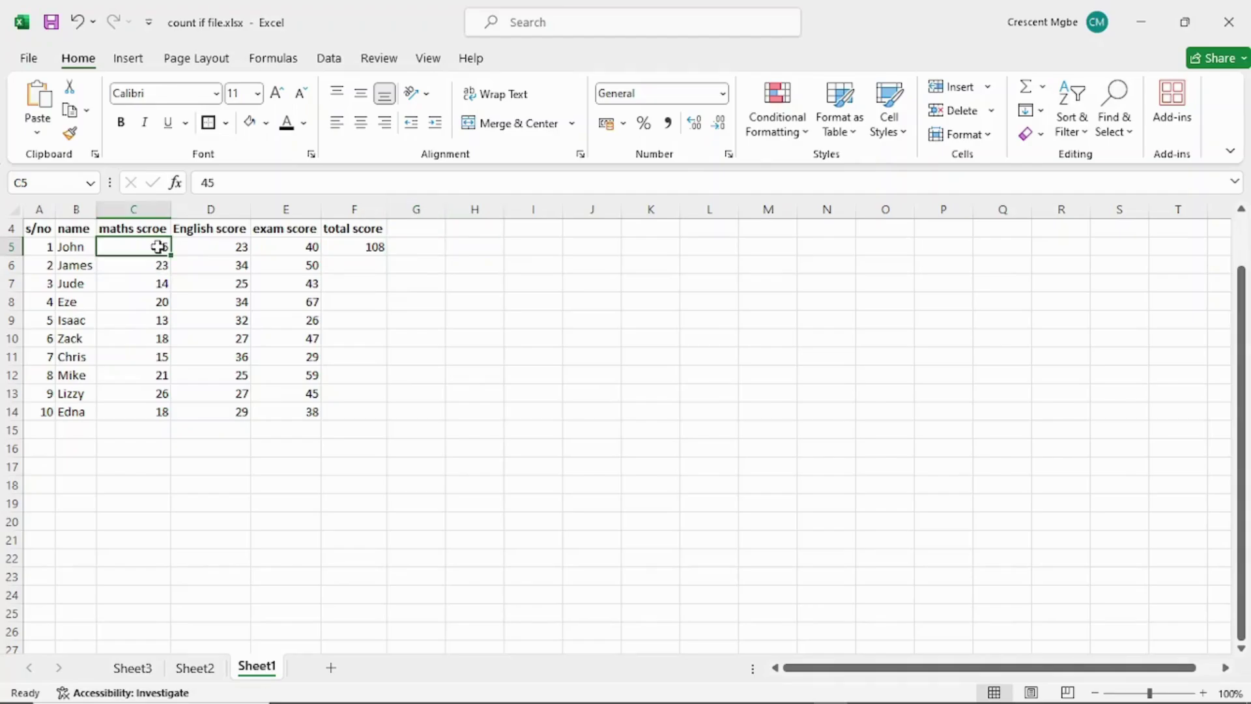
double_click(158, 246)
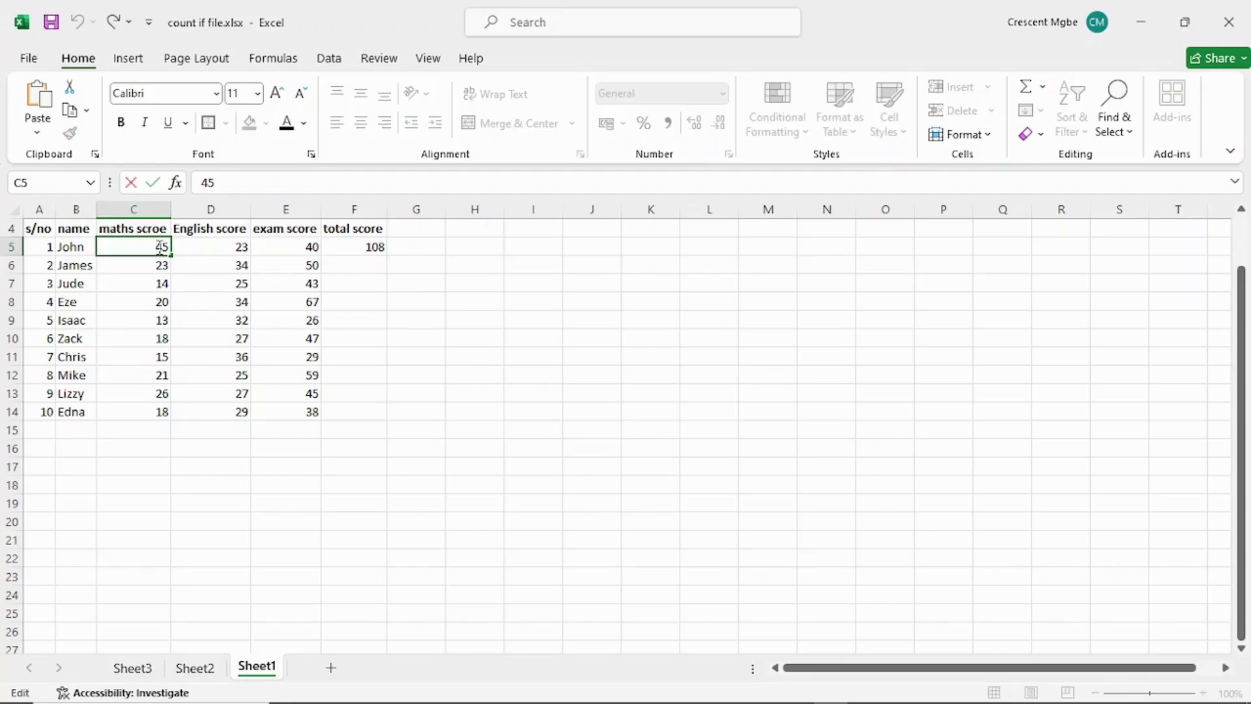
key("Delete")
key("Delete")
type("40")
key("Return")
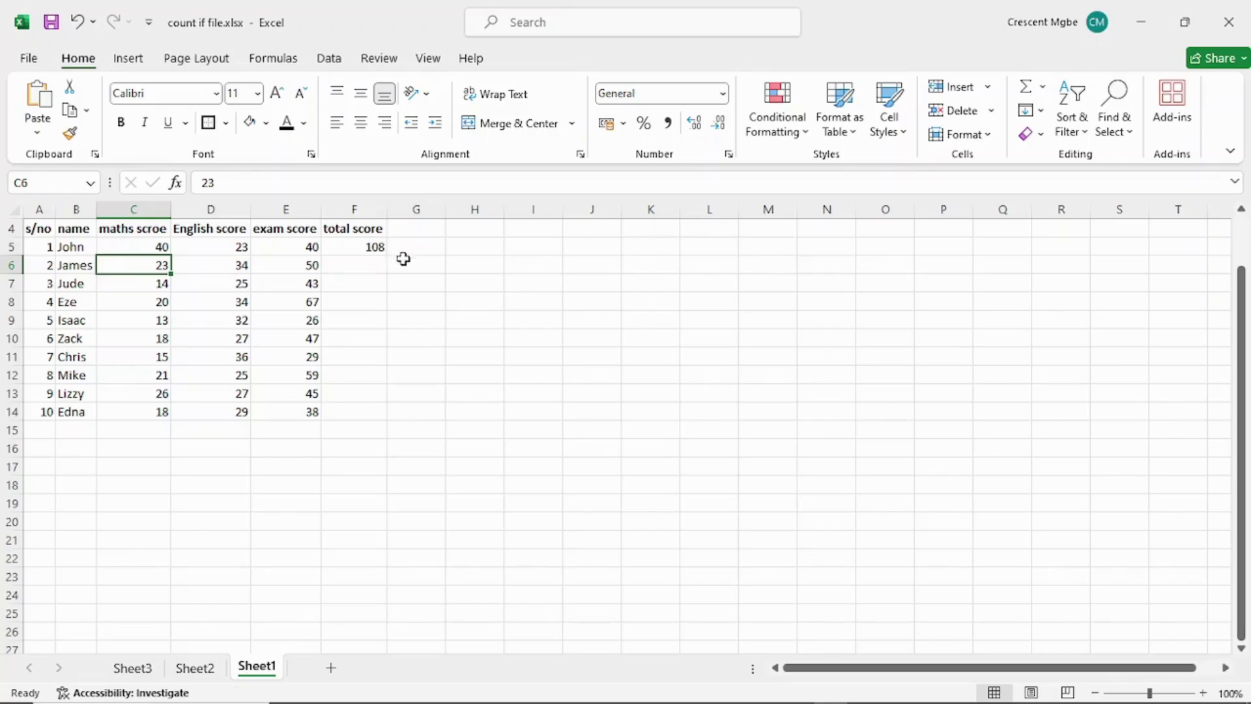
Step: Fill the total score formula from F5 down to F14
left_click(354, 244)
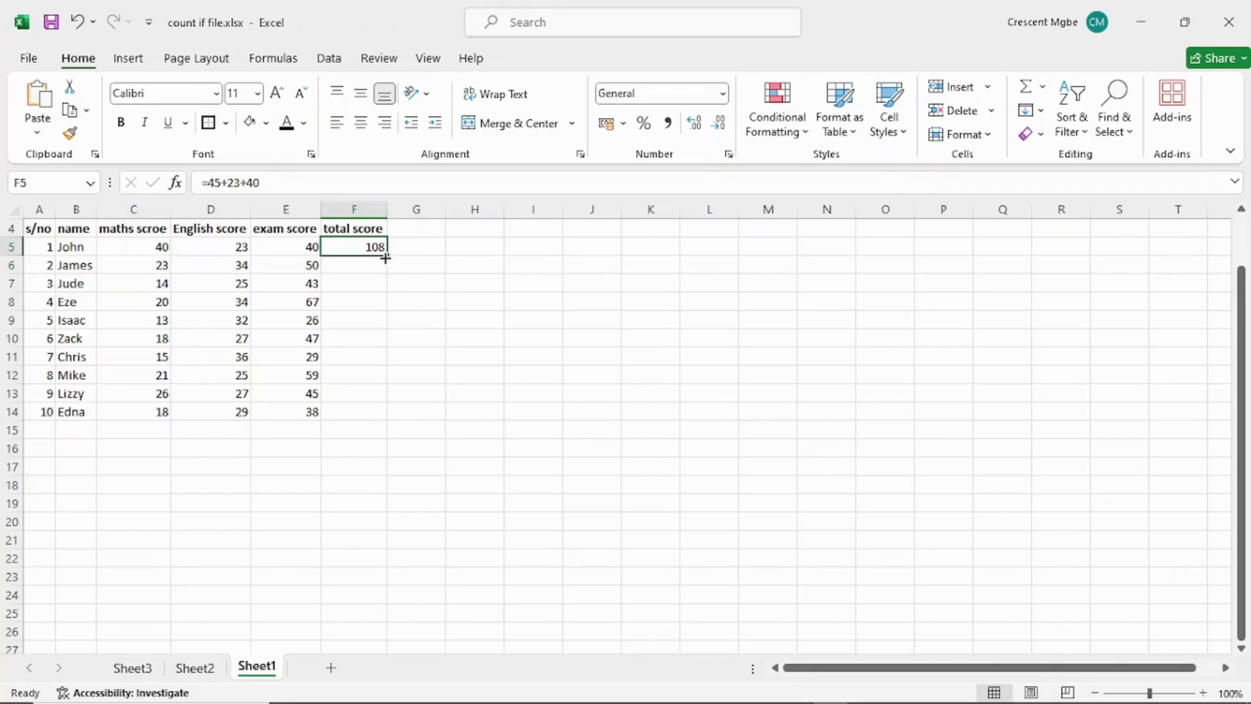
left_click_drag(385, 255, 379, 425)
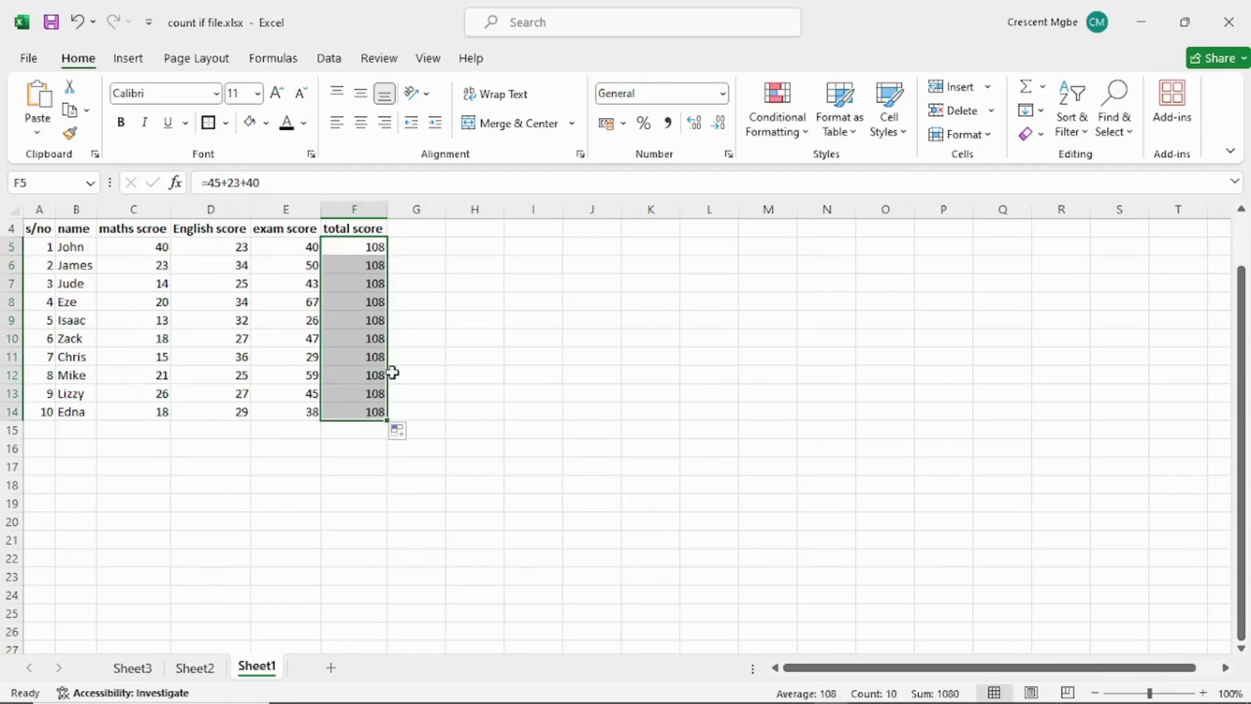
left_click(456, 306)
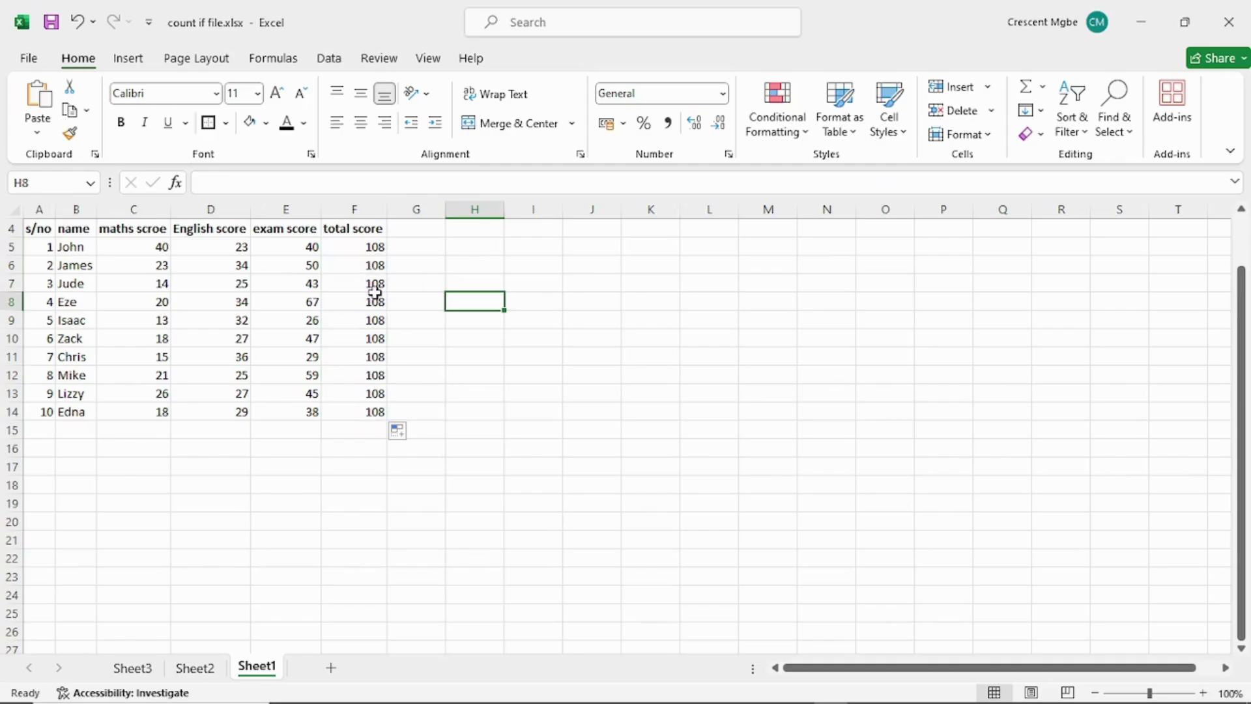
Step: Undo the fill of the total score column and the change to the maths score in C5
key("ctrl+z")
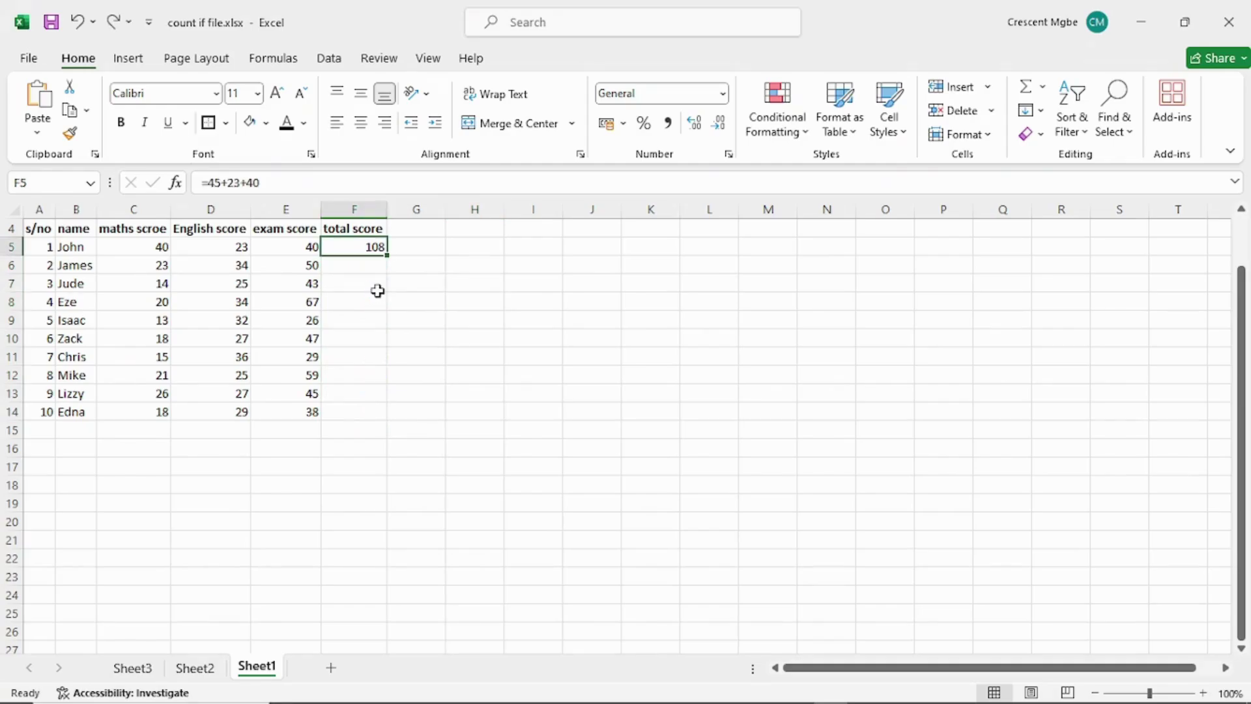
key("ctrl+z")
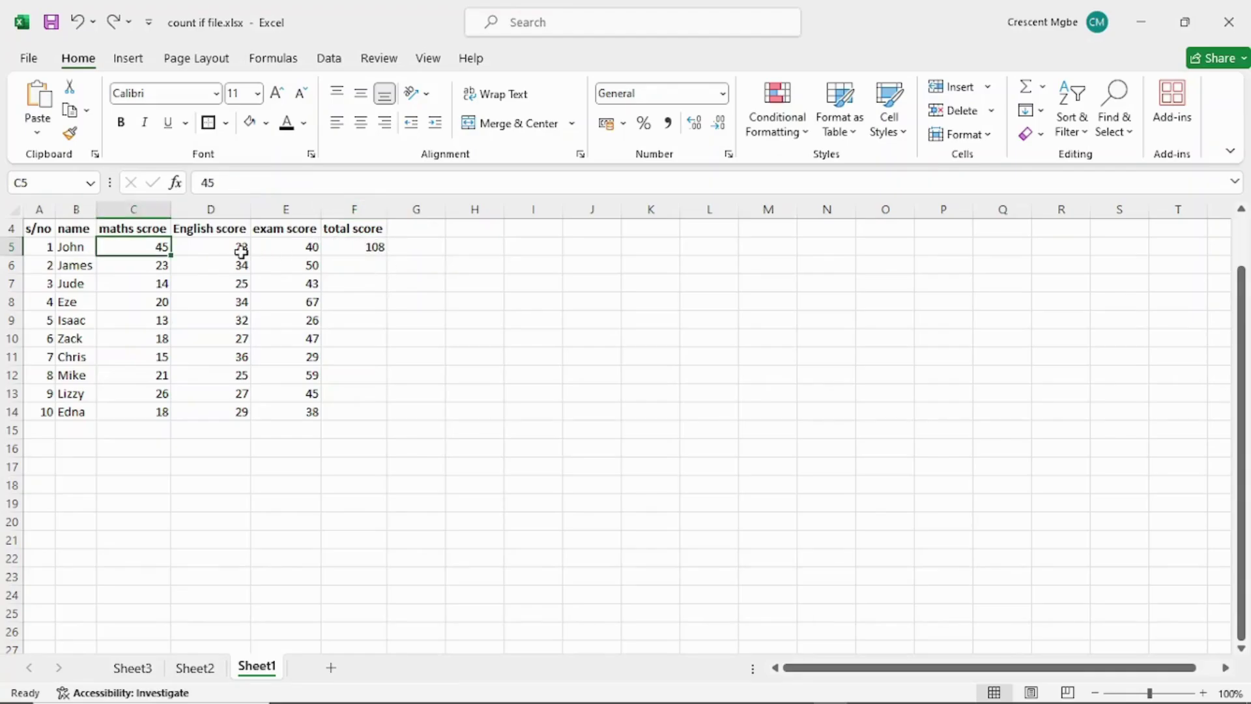
left_click(367, 250)
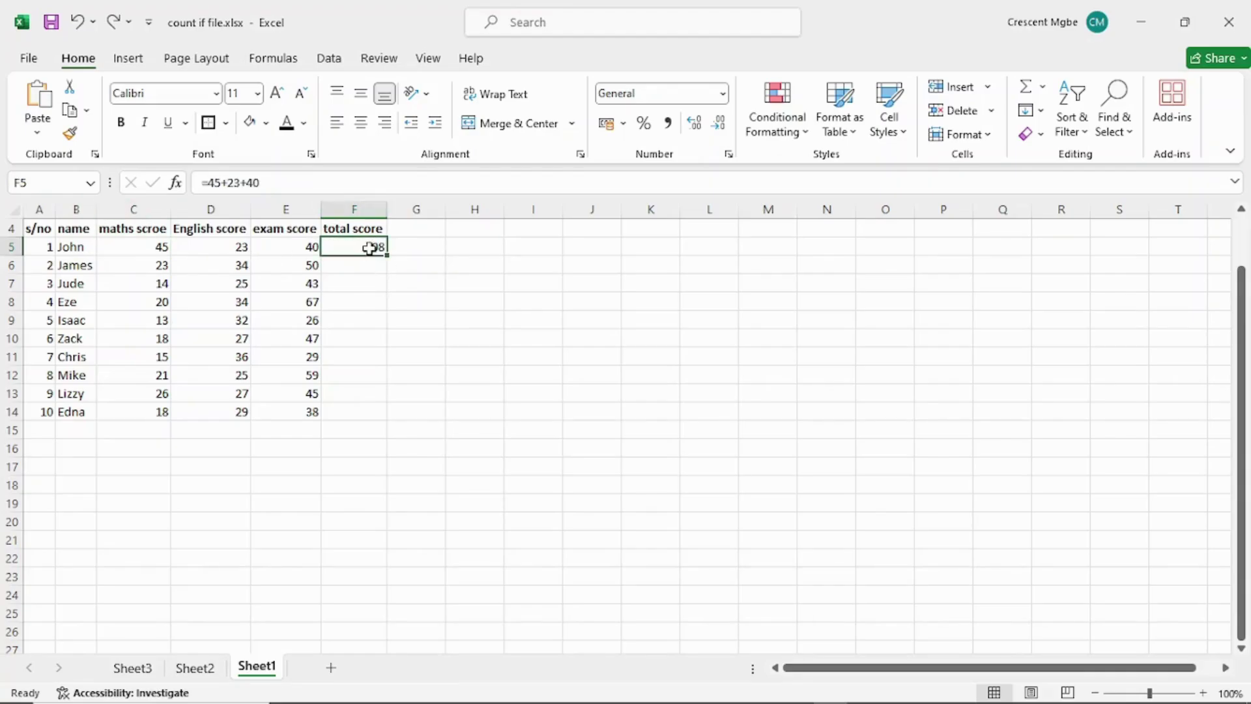
Step: Switch to Sheet2 and examine its individual cells, column A and row 1
left_click(195, 668)
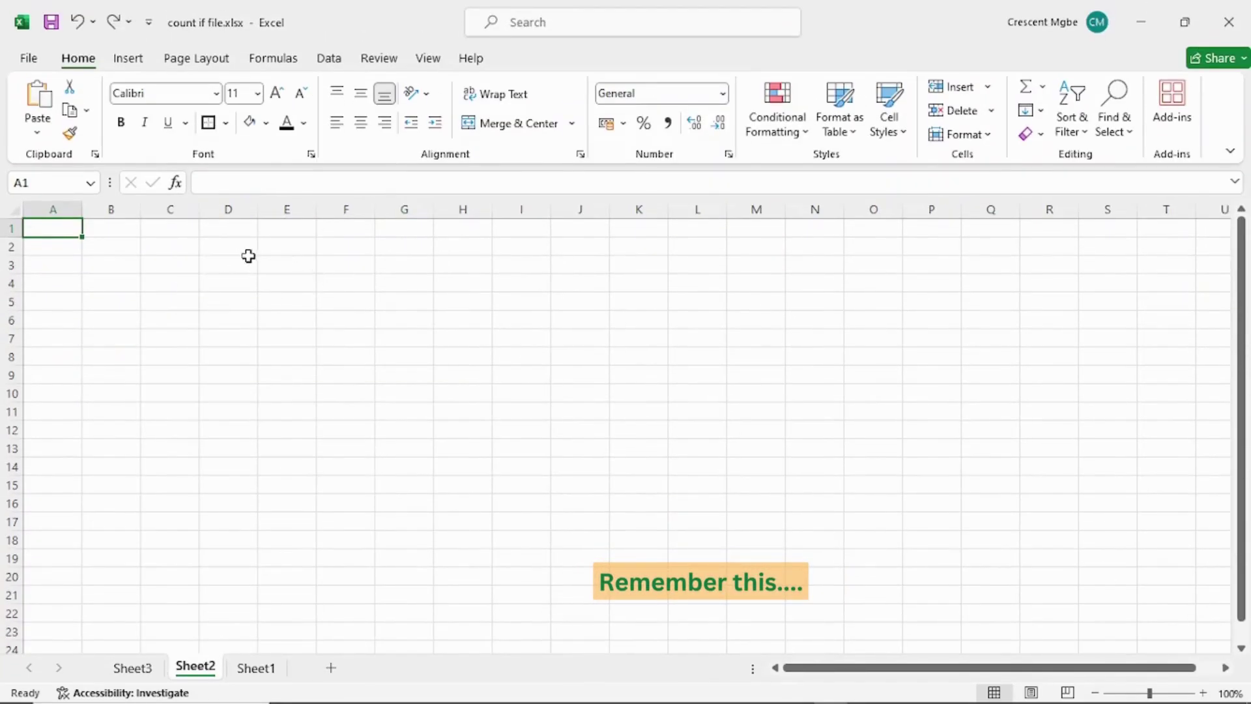
left_click(178, 232)
left_click(229, 228)
left_click(231, 258)
left_click(240, 319)
left_click(322, 305)
left_click(407, 267)
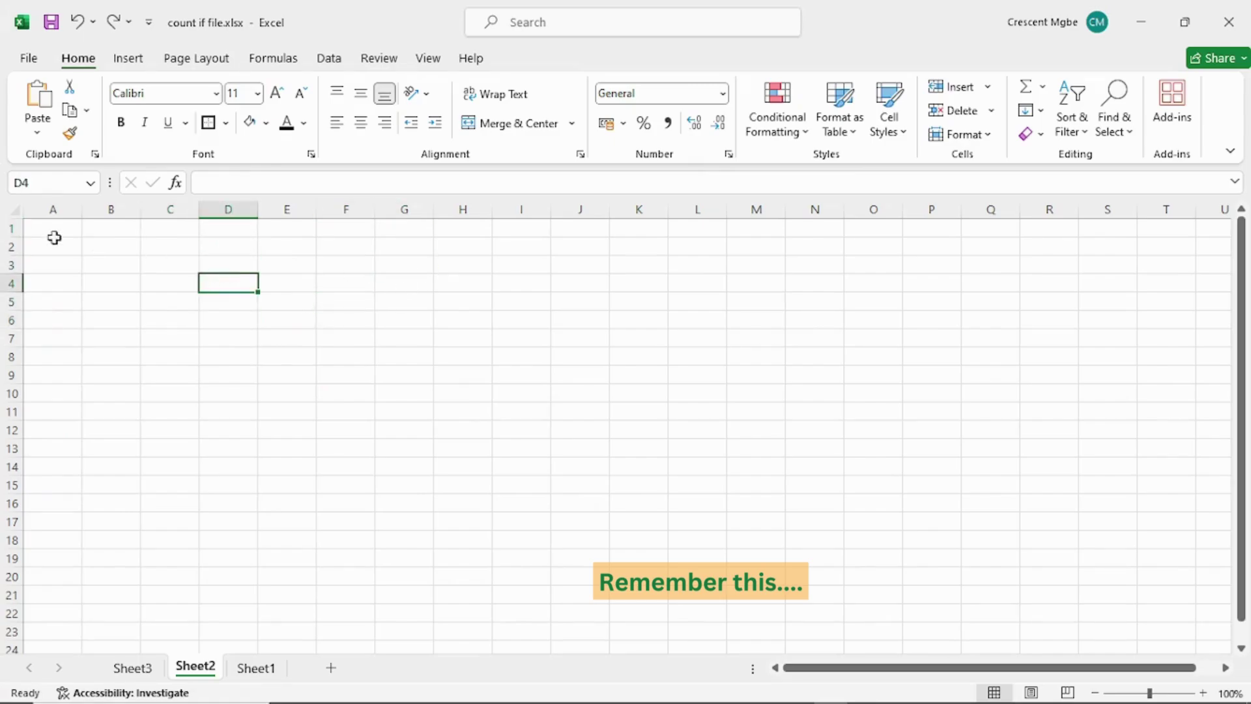
left_click(55, 209)
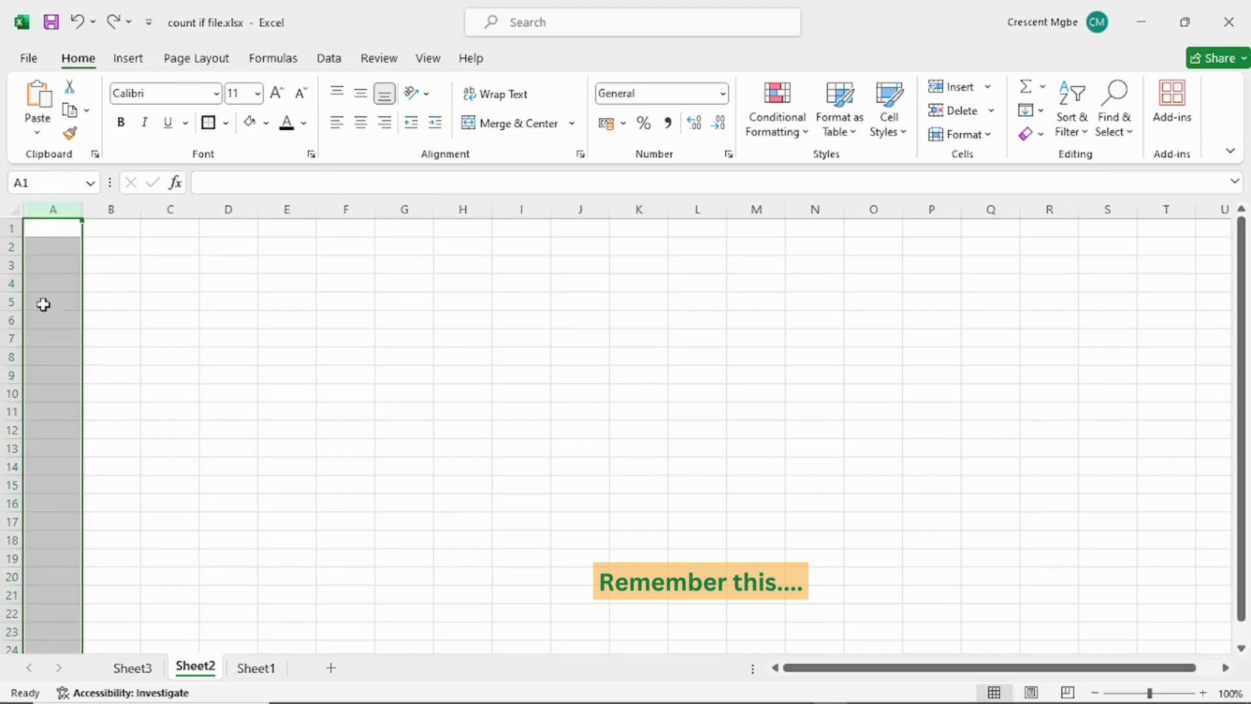
left_click(11, 228)
left_click(221, 338)
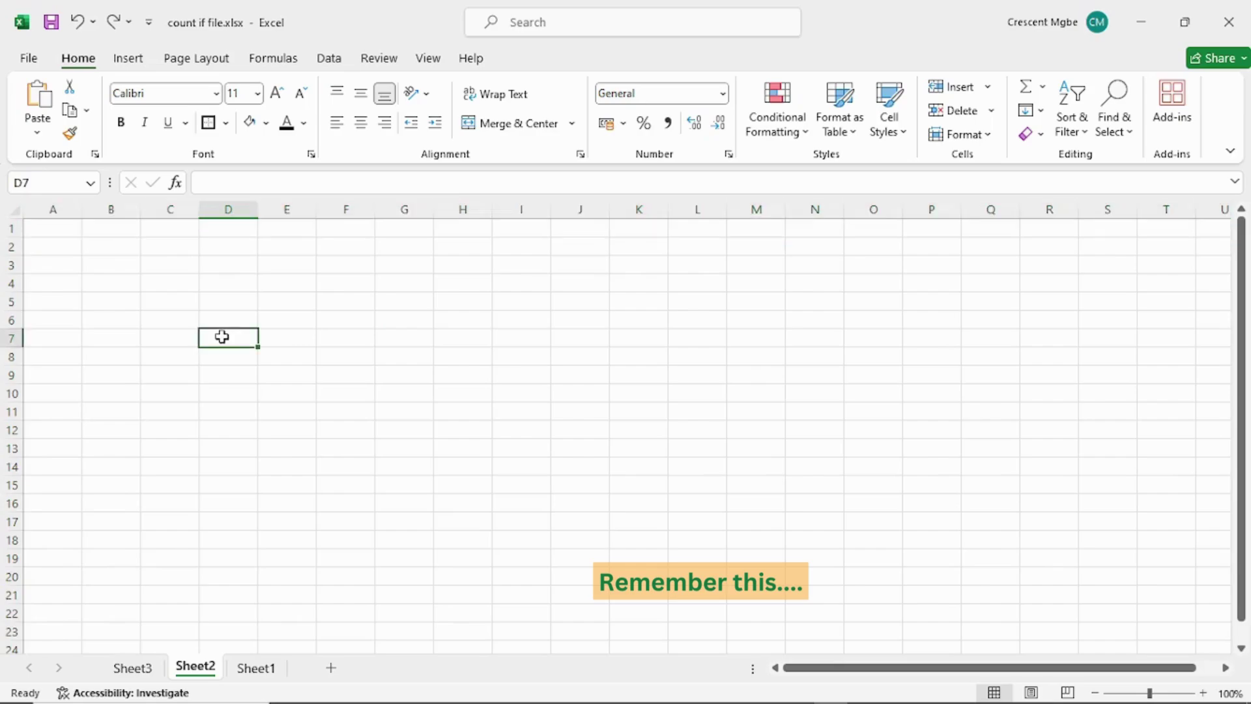
Step: Examine column B and row 5, and the cell B5 where they intersect
left_click(104, 229)
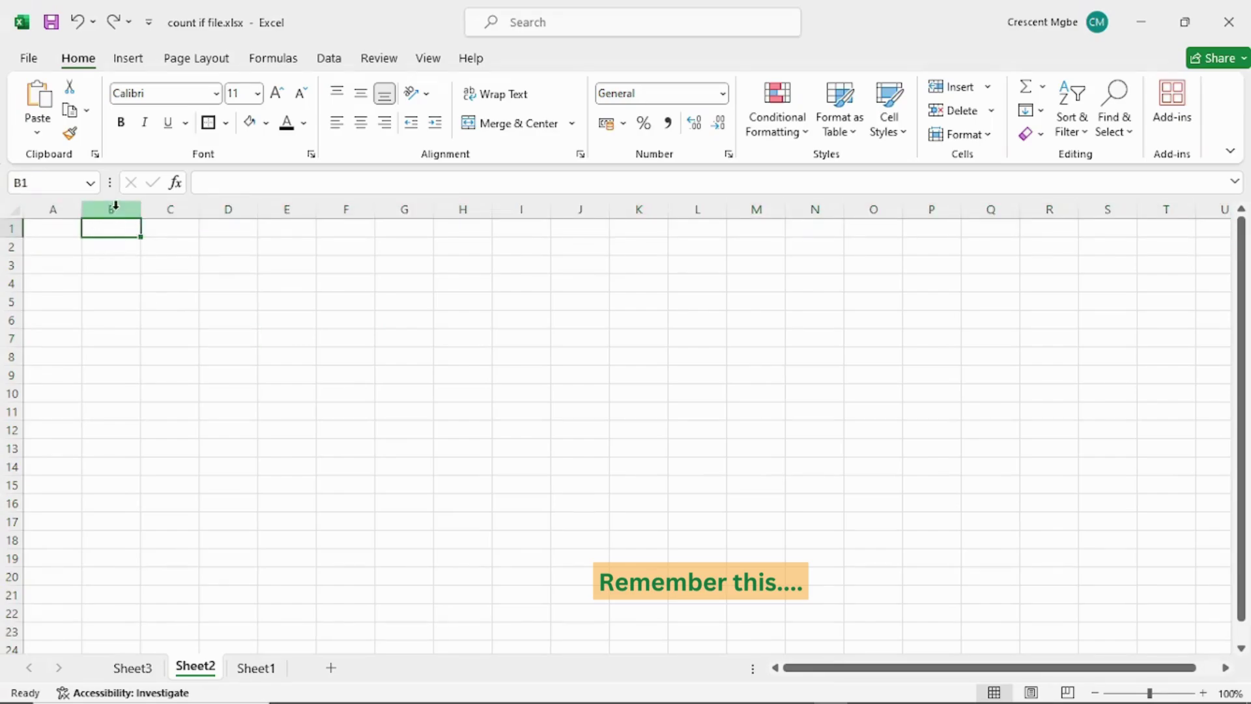
left_click(113, 290)
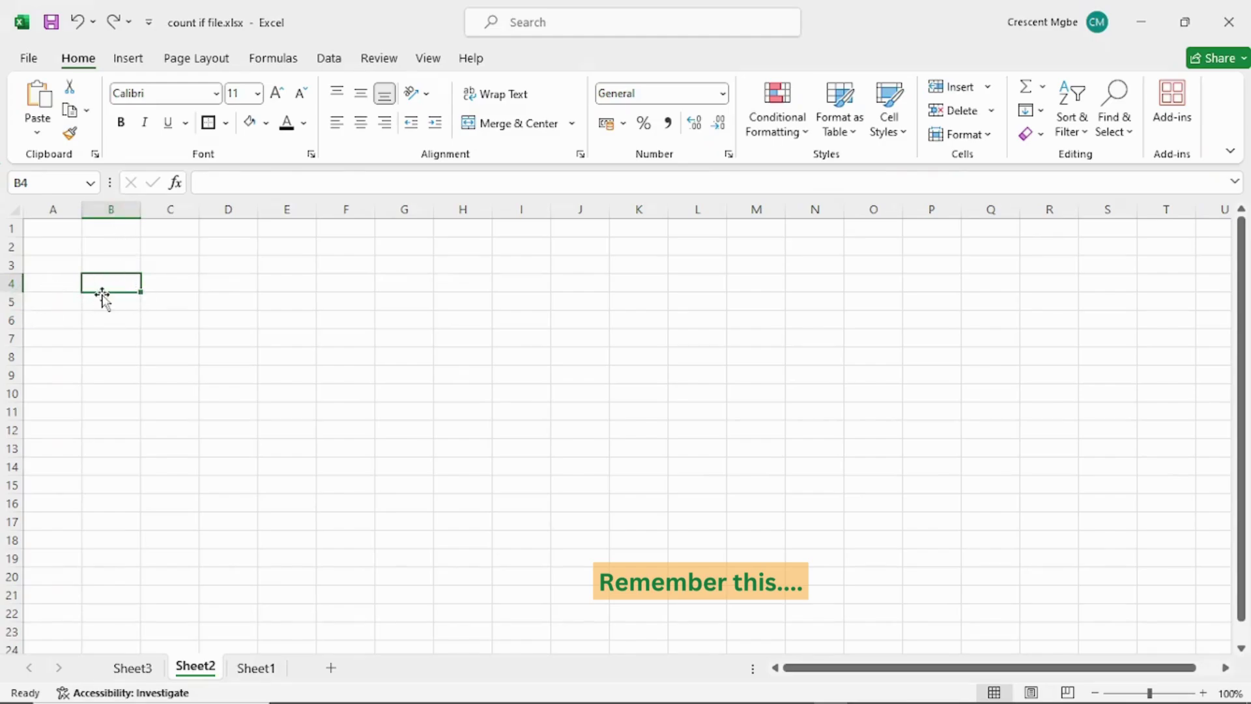
left_click(121, 206)
left_click(5, 301)
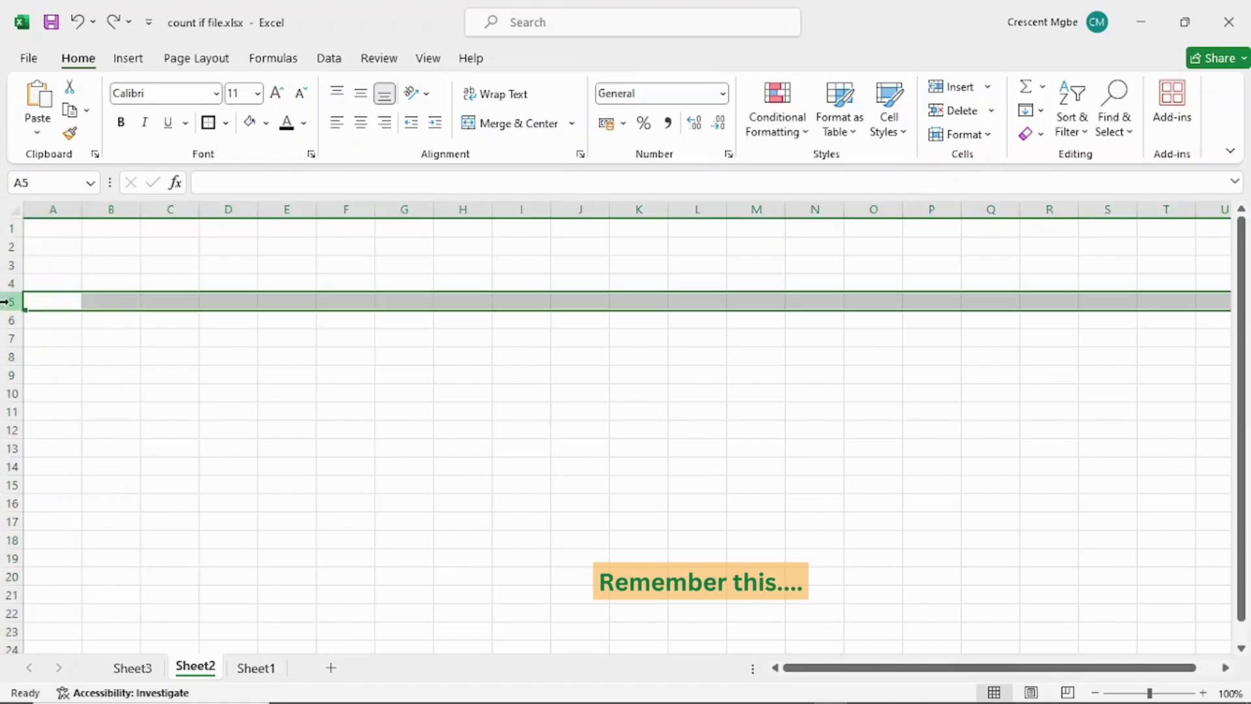
left_click(101, 299)
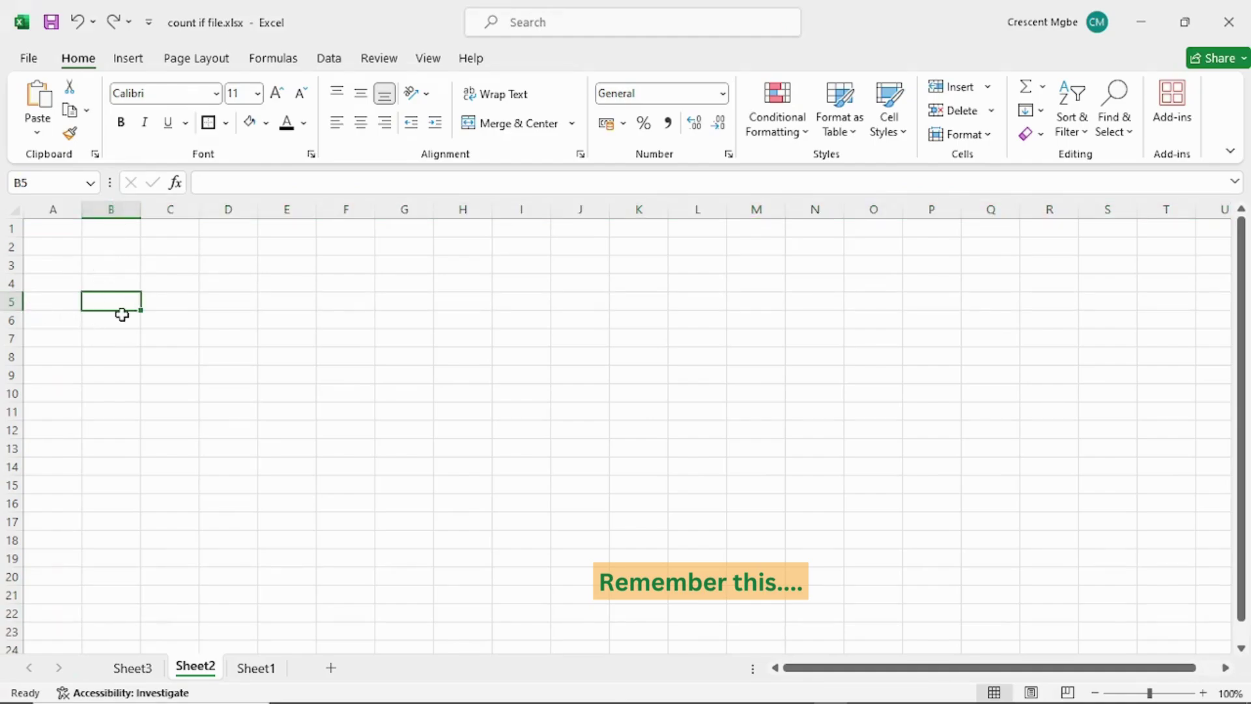
Step: Check the cell references of the cells A1, D4 and M4
left_click(63, 230)
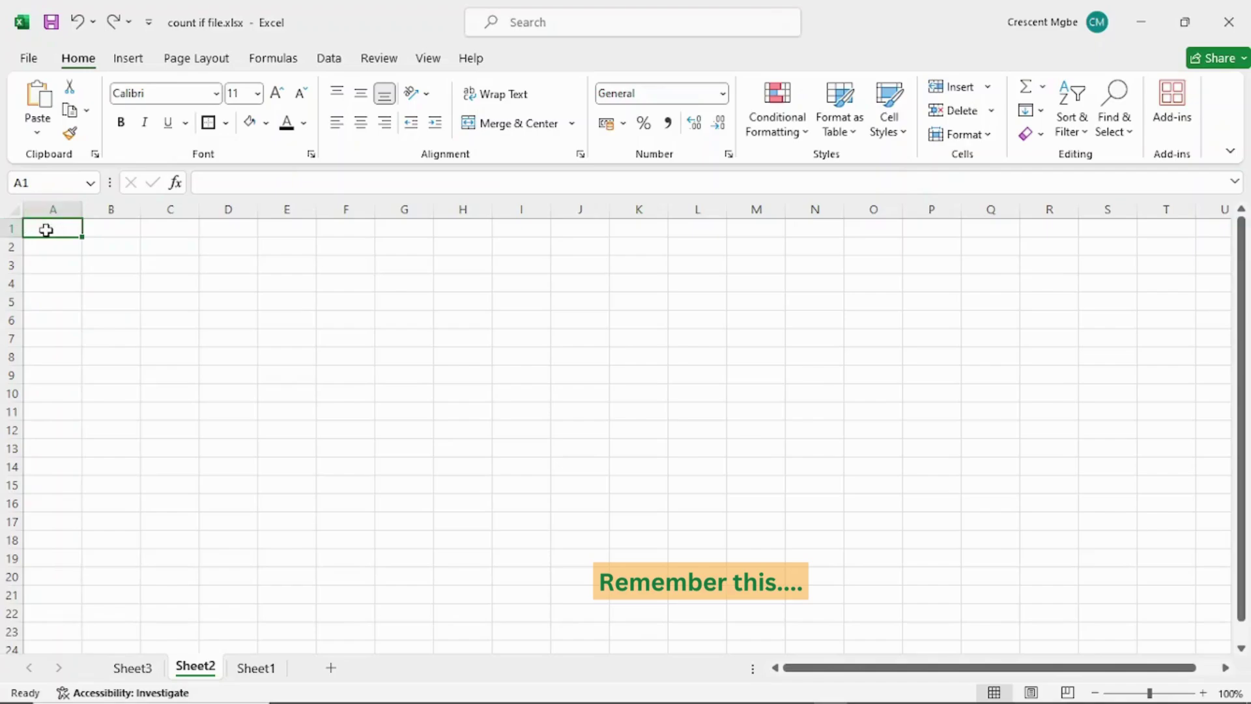
left_click(36, 184)
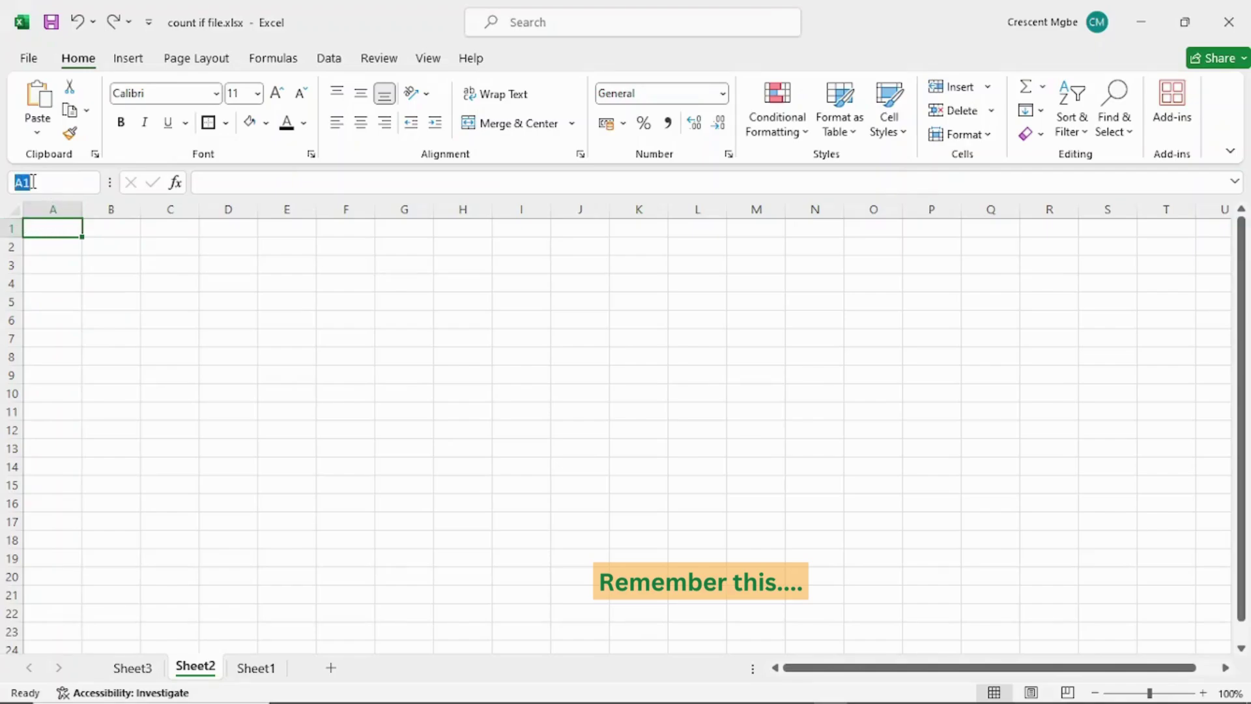
left_click(237, 282)
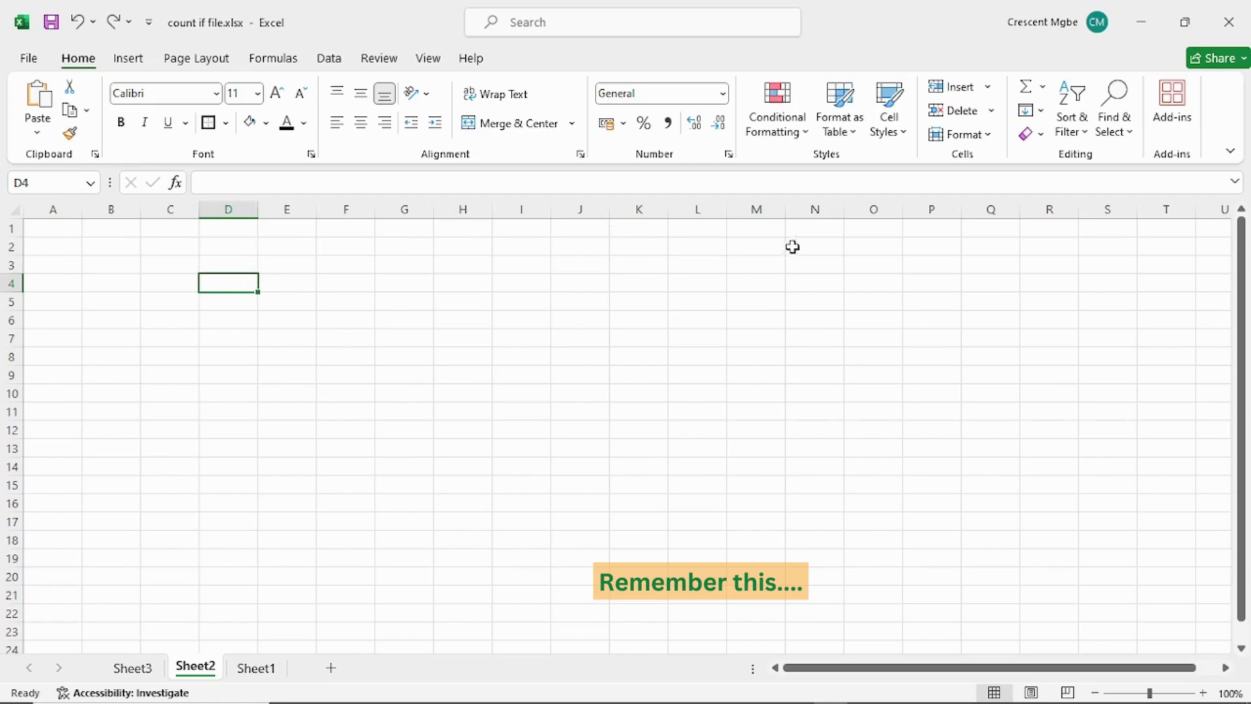
left_click(753, 279)
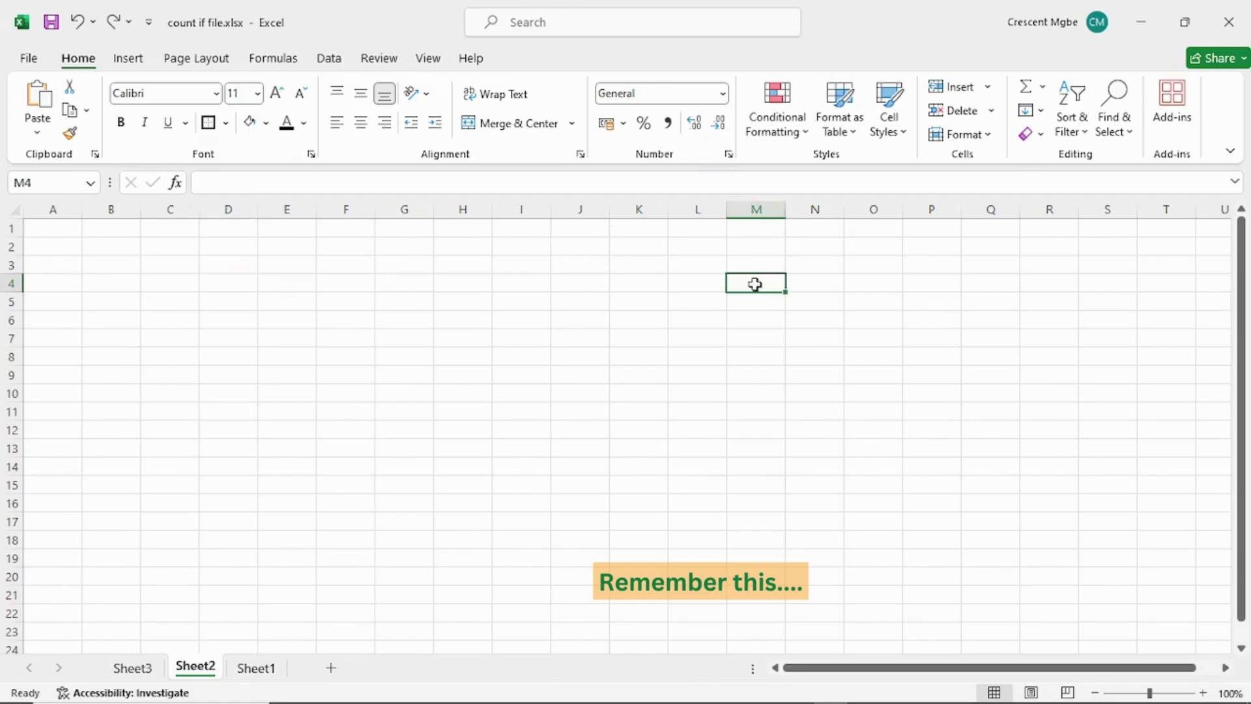
left_click(36, 188)
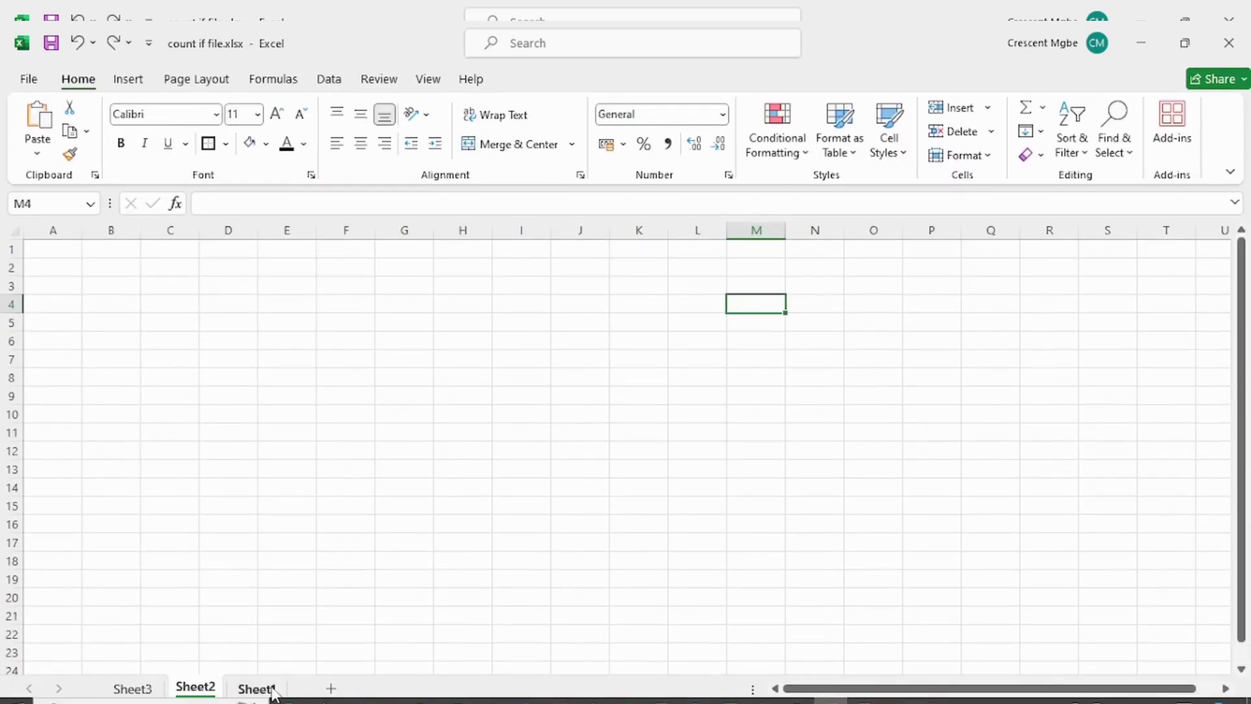
Step: Return to Sheet1 and examine the first student's maths, English and exam score cells C5, D5 and E5
left_click(256, 667)
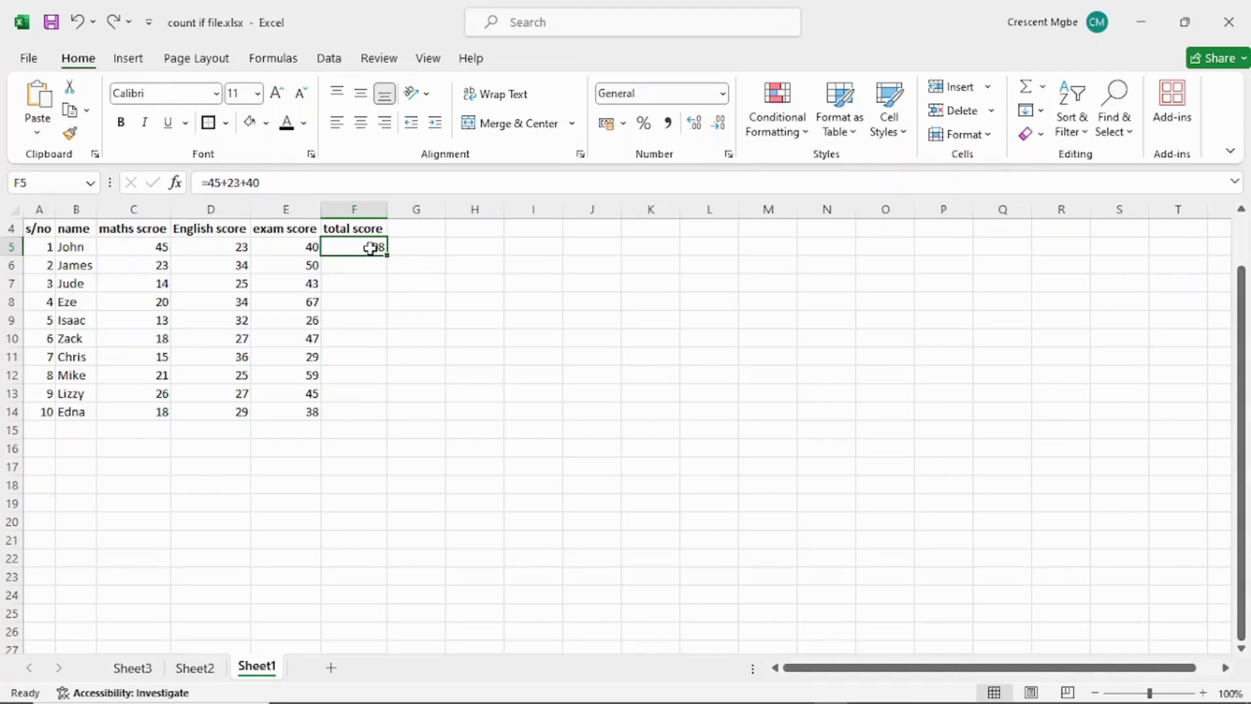
left_click(155, 247)
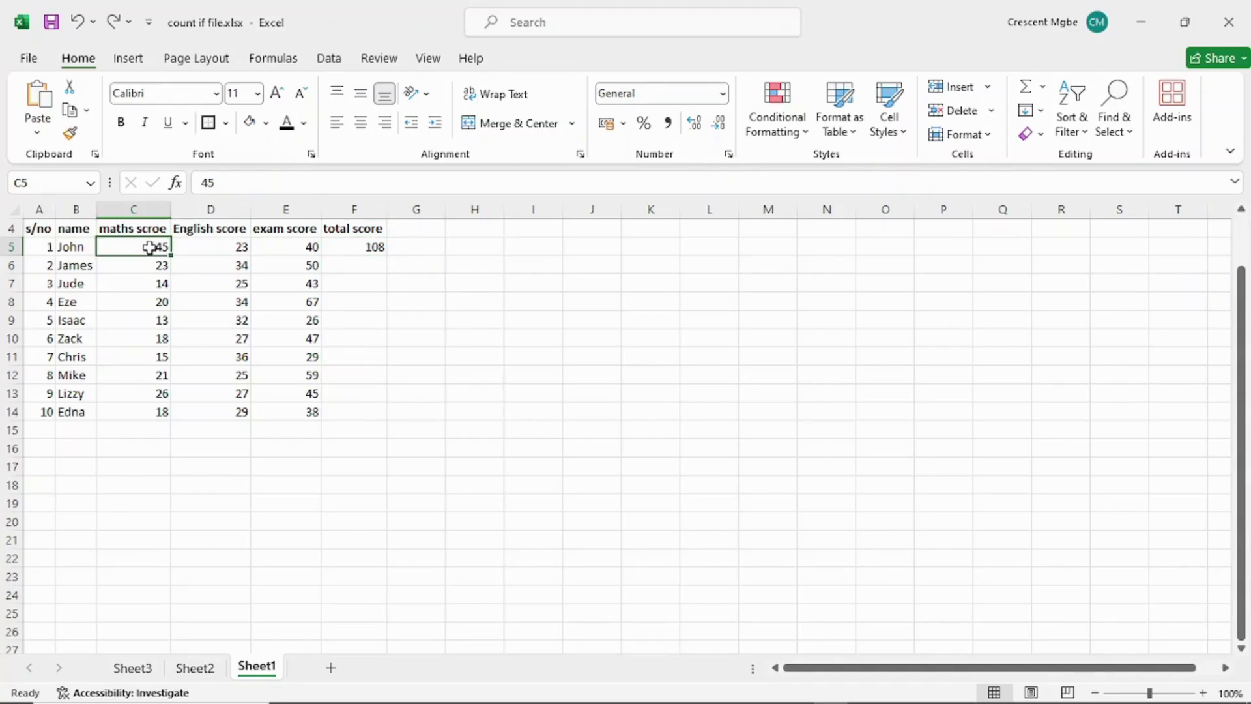
left_click(216, 246)
left_click(297, 263)
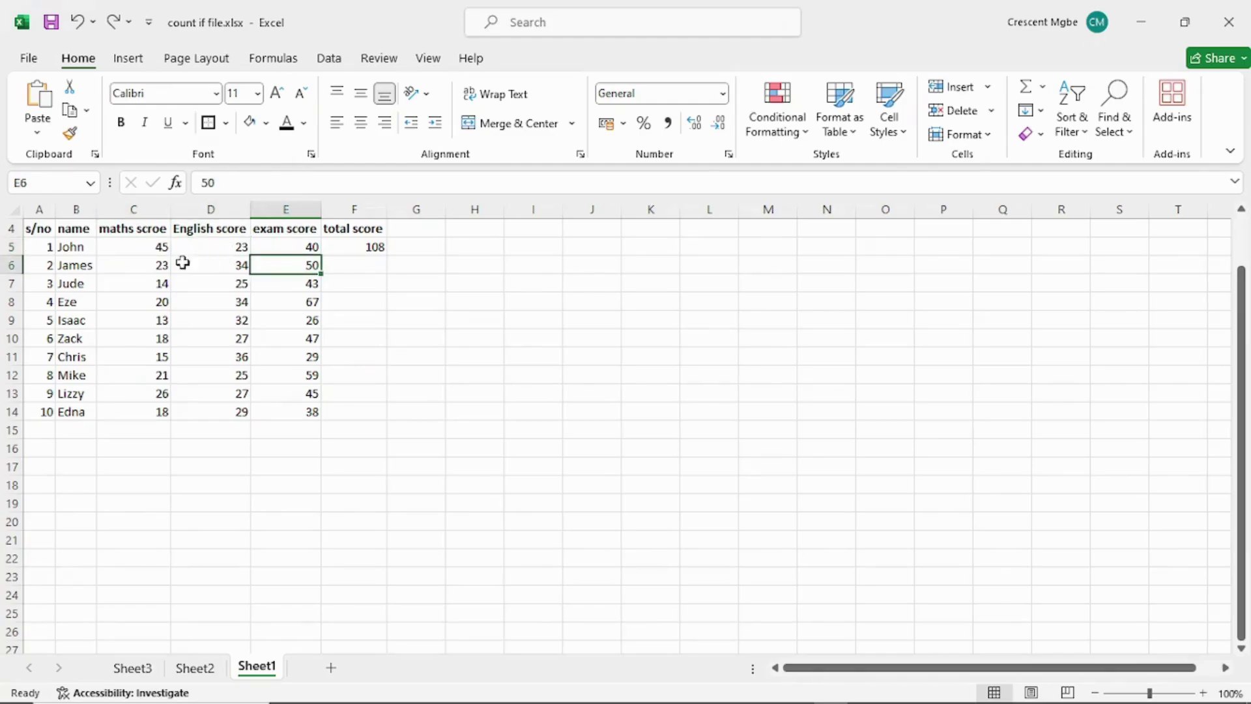
left_click(147, 243)
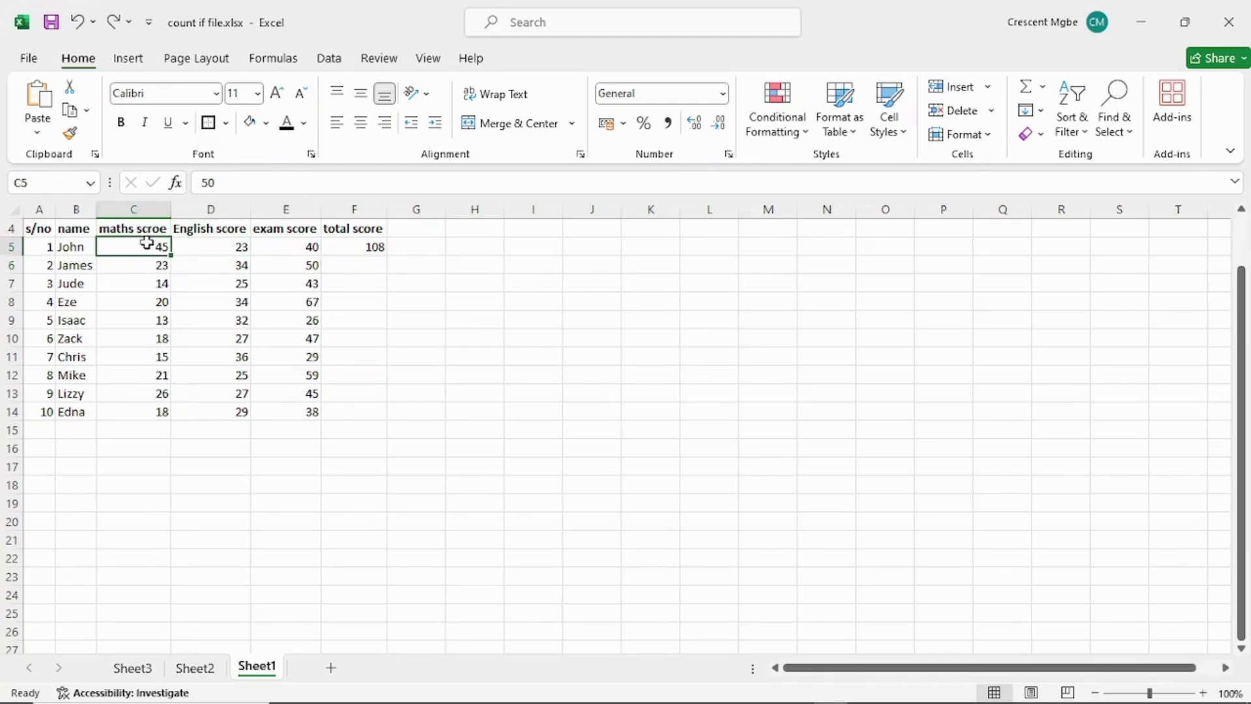
left_click(231, 247)
left_click(277, 248)
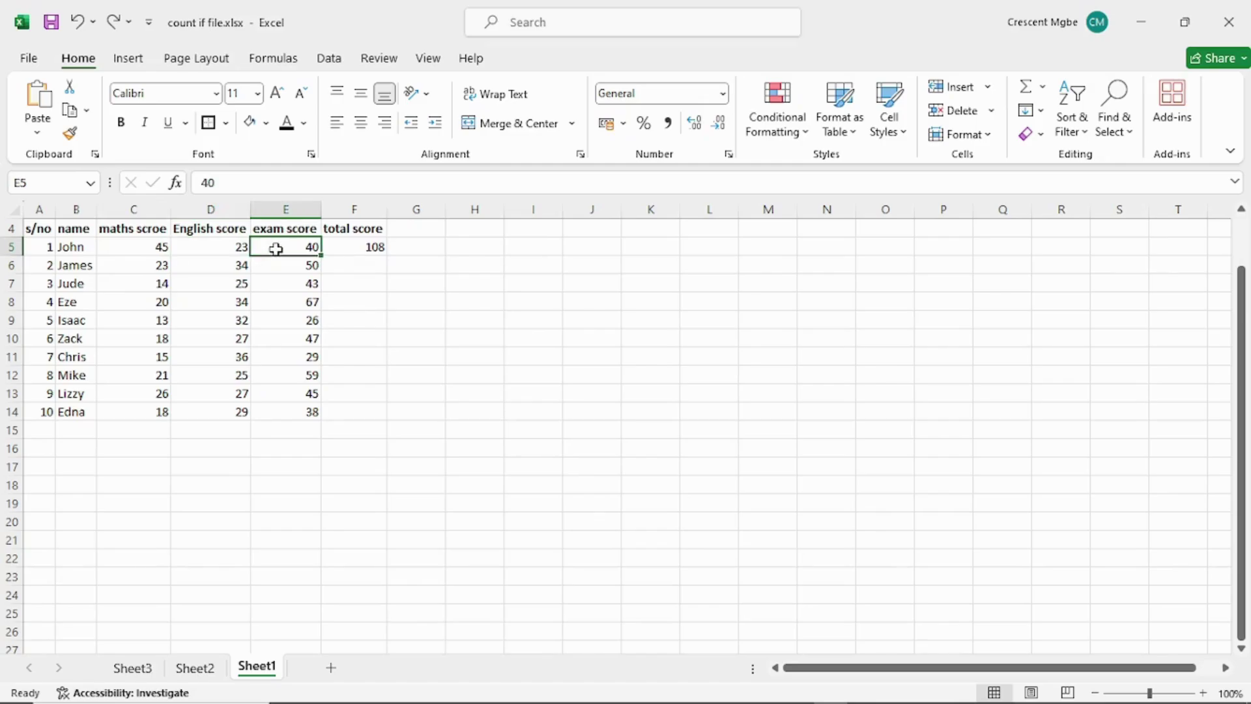
Step: Clear the typed-number formula from the first student's total score cell F5
left_click(371, 246)
key("BackSpace")
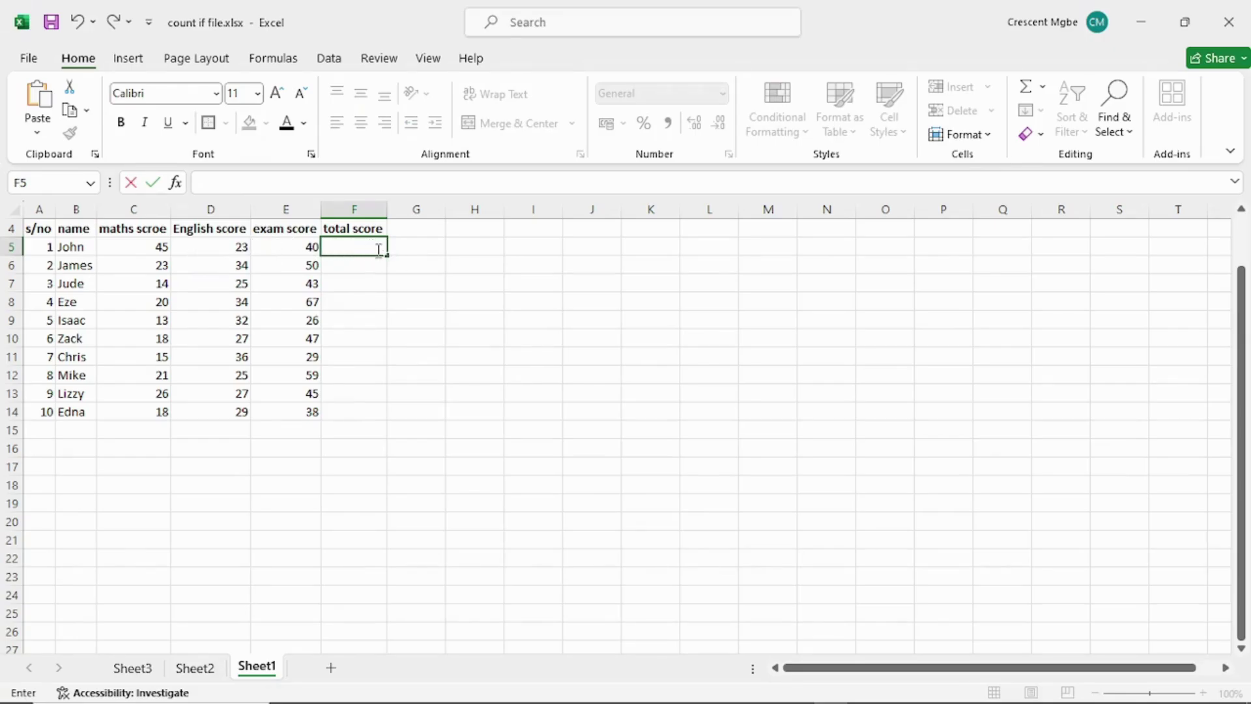
left_click(126, 246)
left_click(202, 247)
left_click(294, 252)
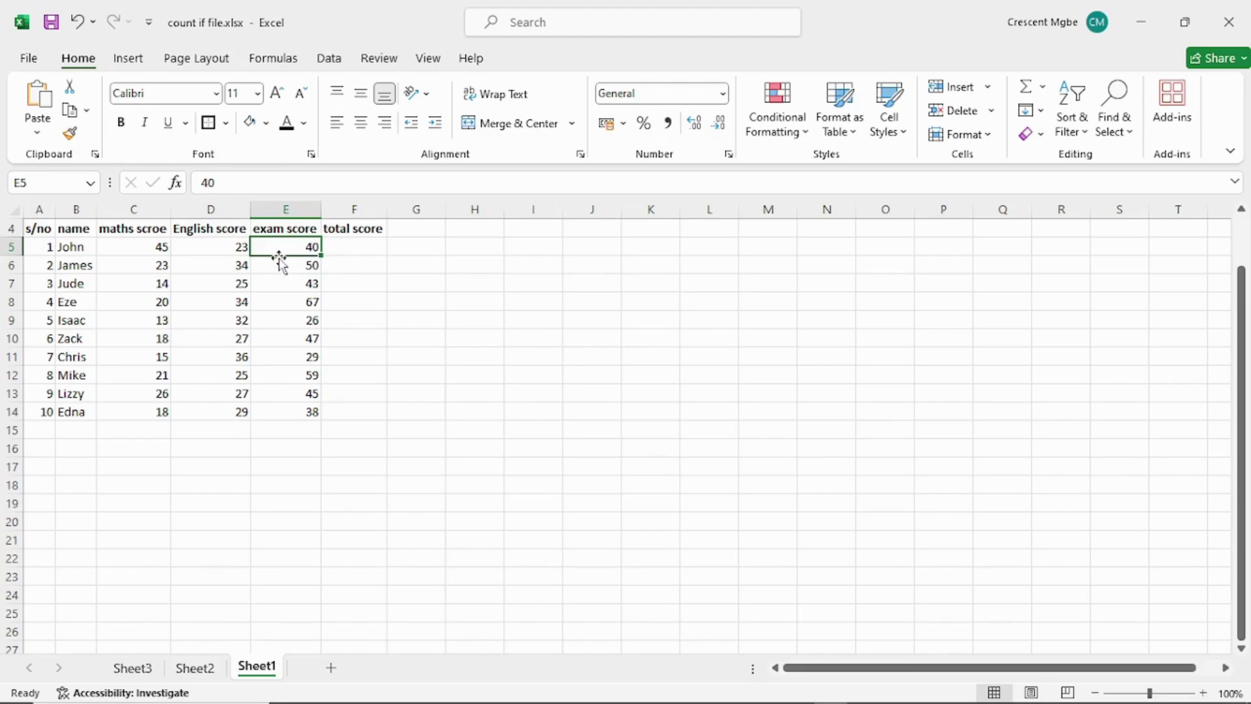
left_click(147, 251)
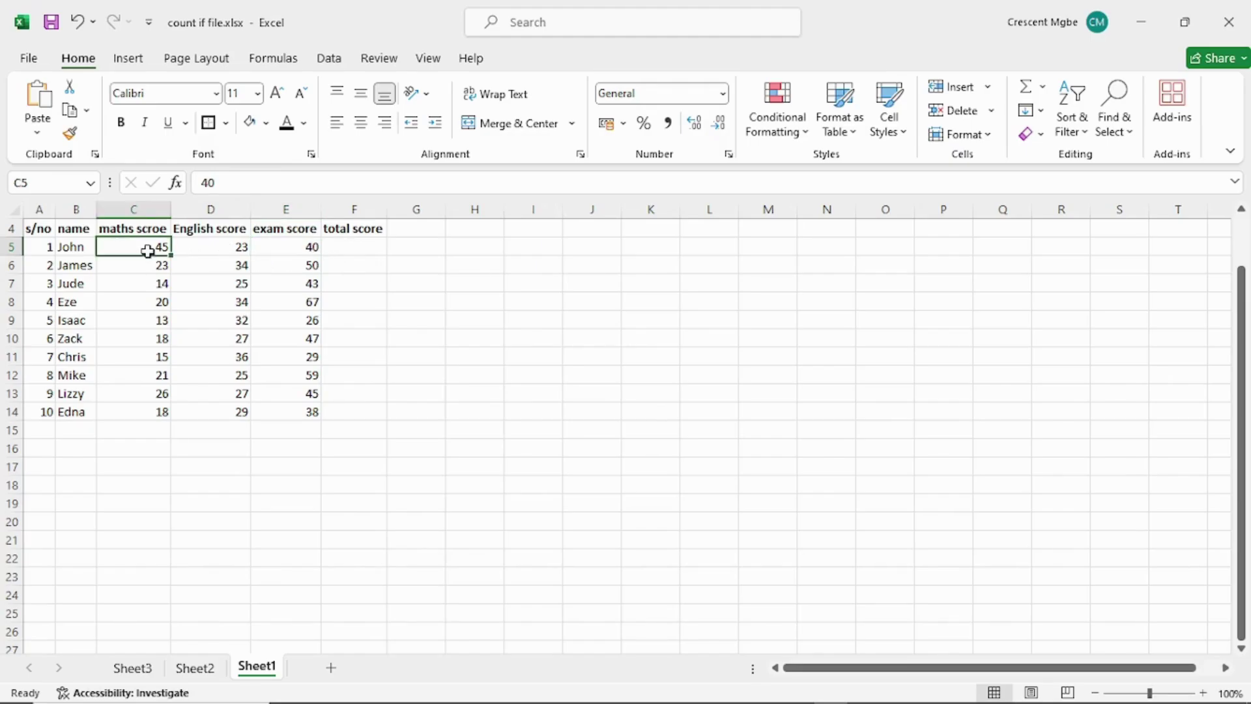
Step: Enter the formula =C5+D5+E5 in F5 to add the first student's maths, English and exam scores by cell reference
left_click(371, 247)
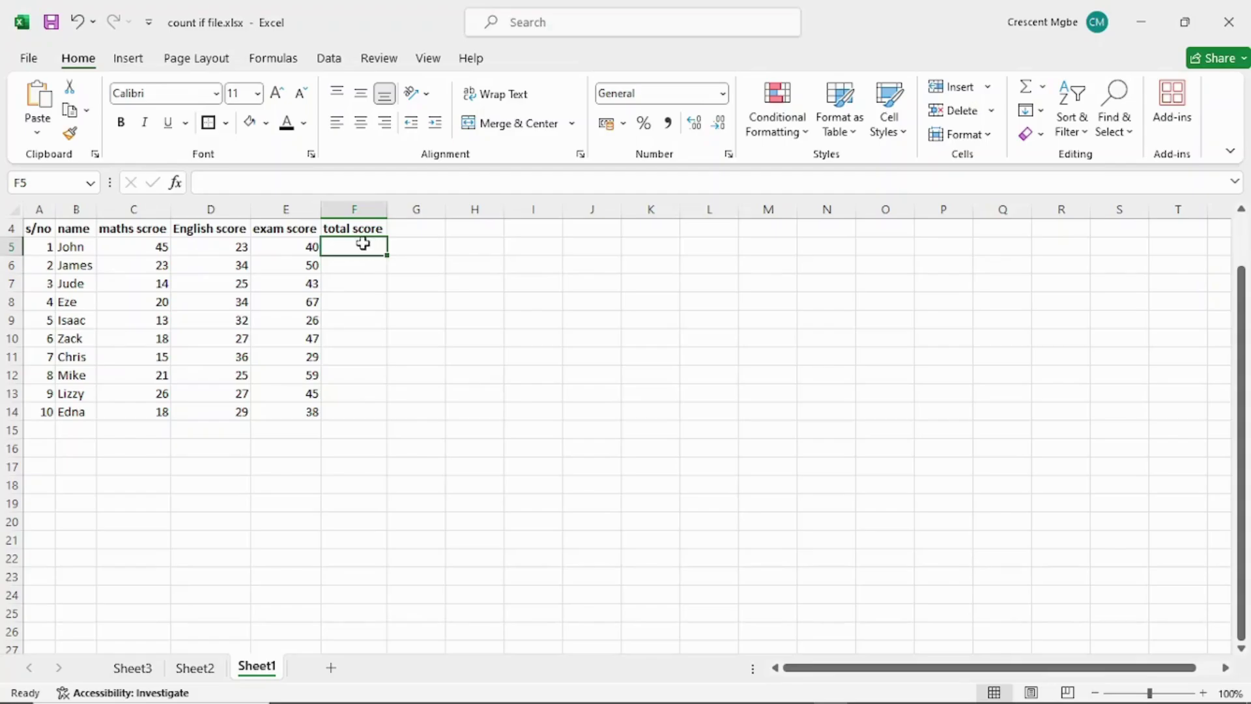
type("=")
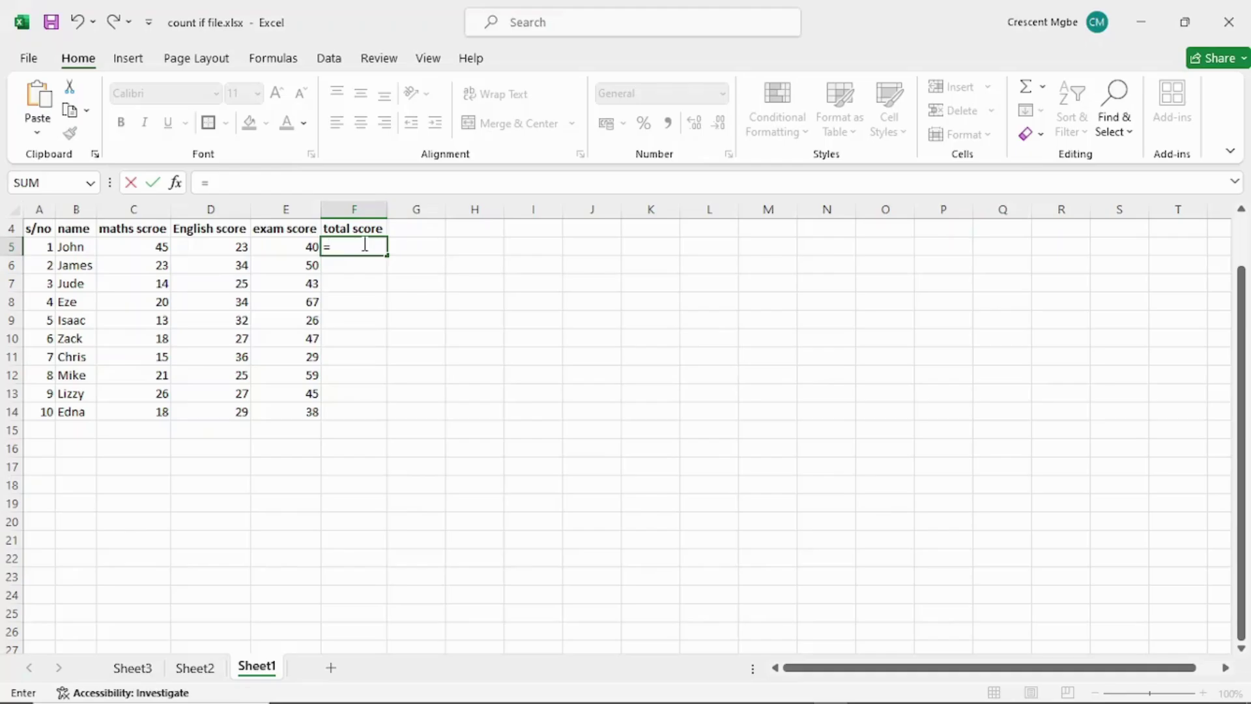
left_click(154, 247)
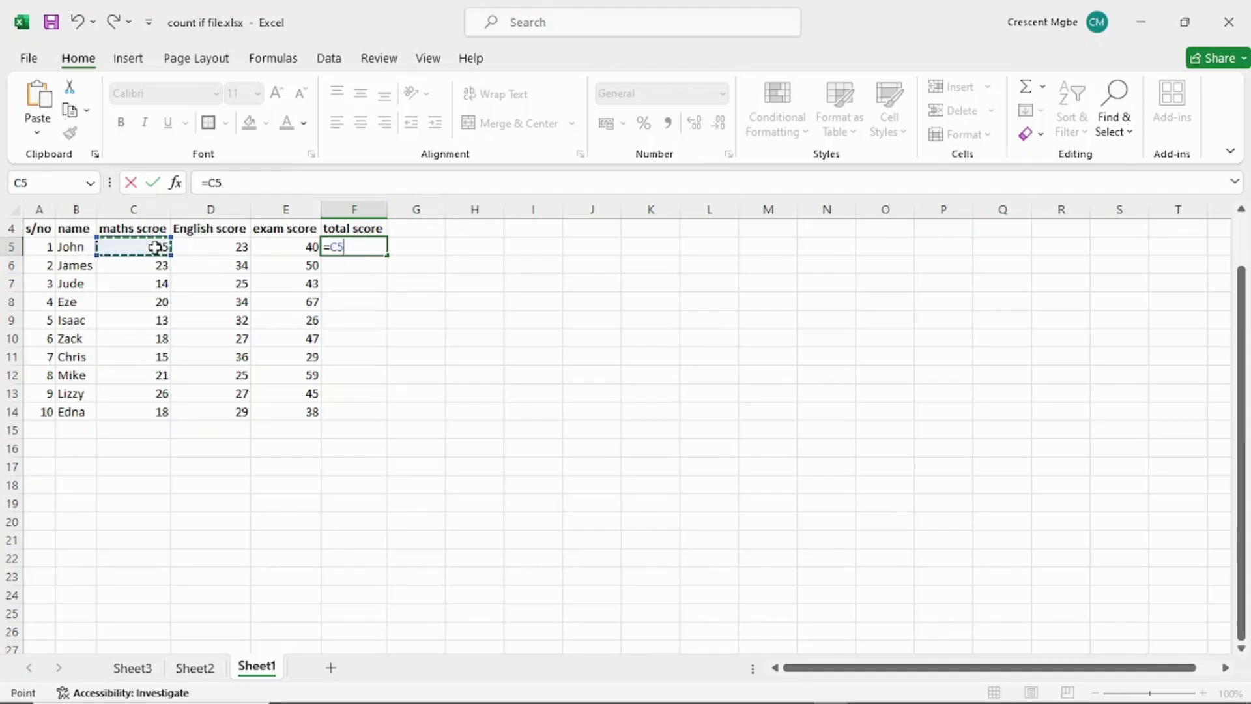
type("+")
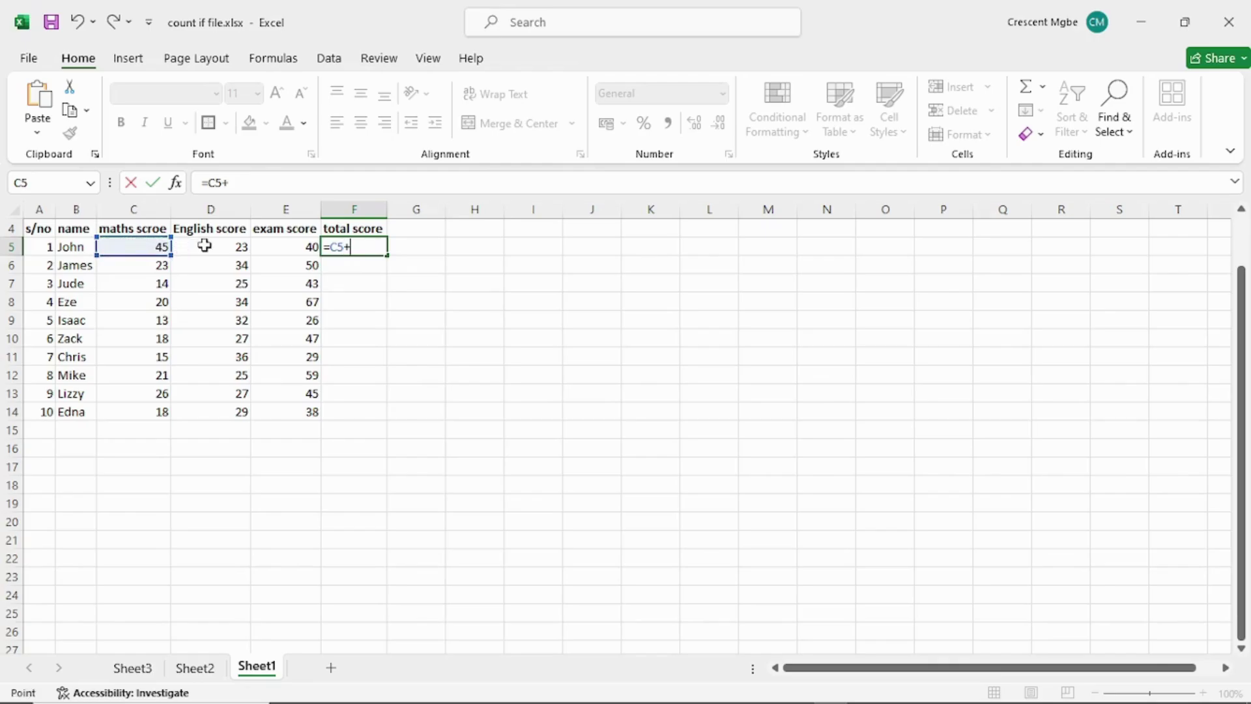
left_click(203, 245)
type("+")
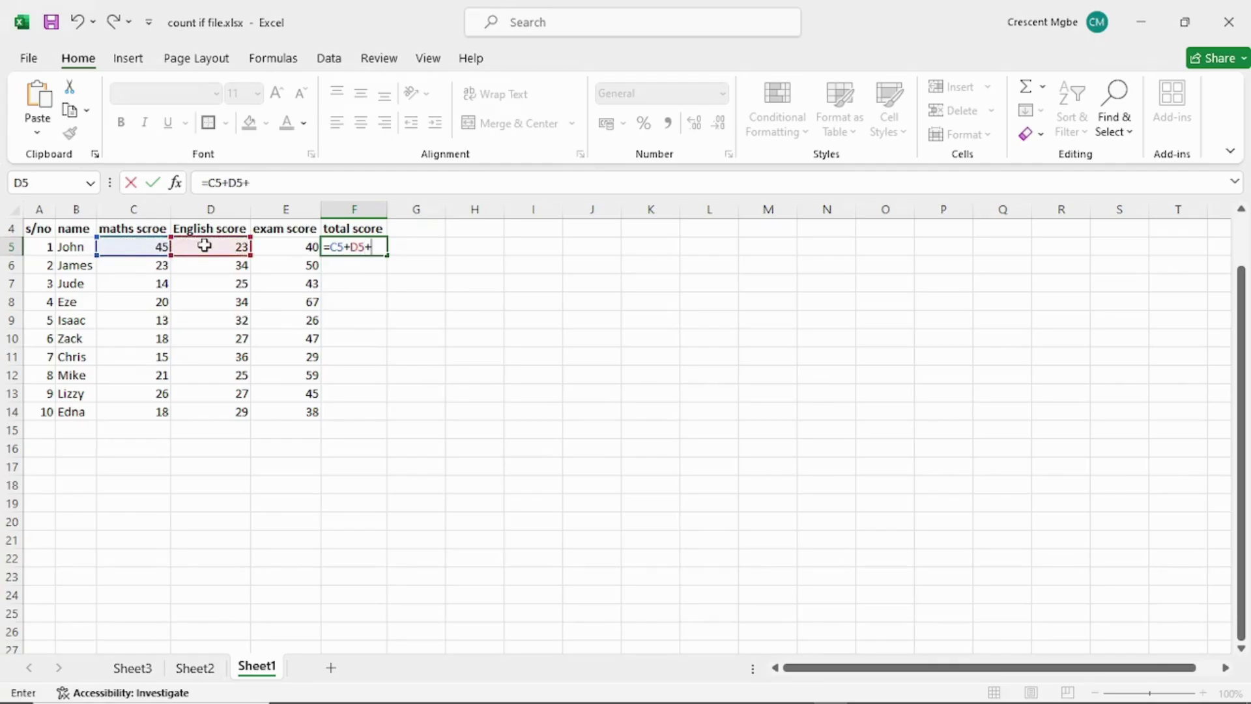
left_click(287, 246)
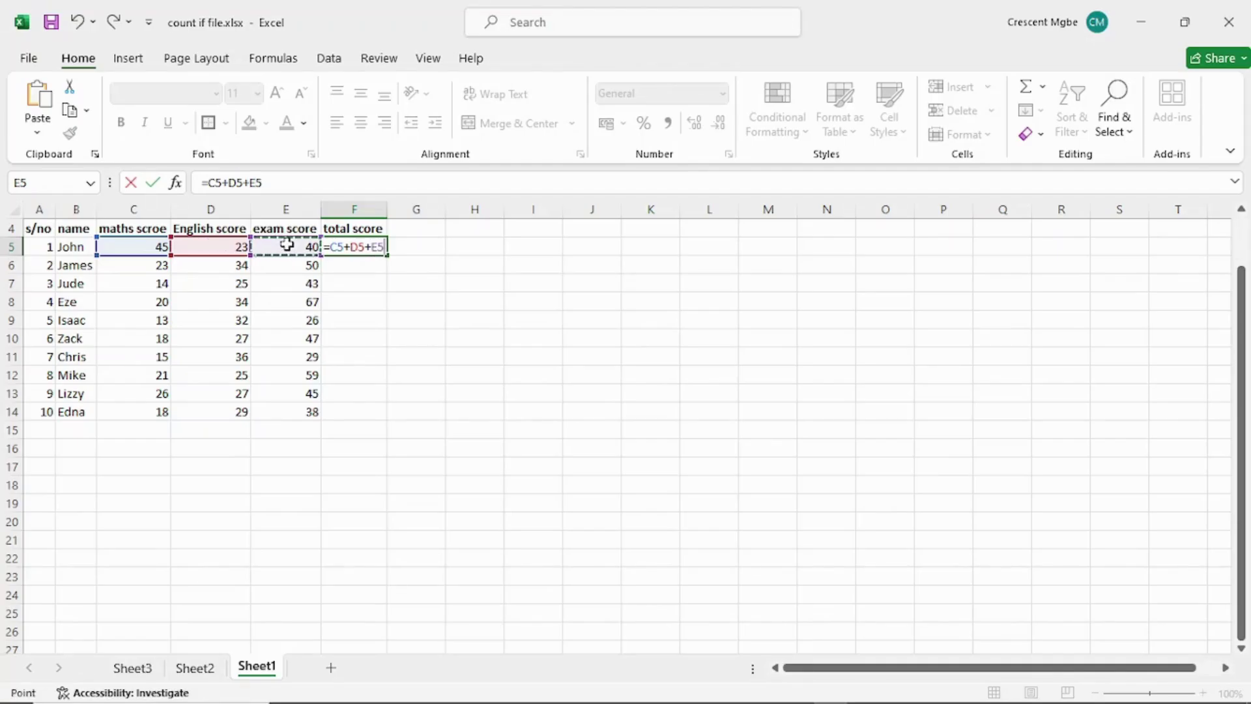
key("Return")
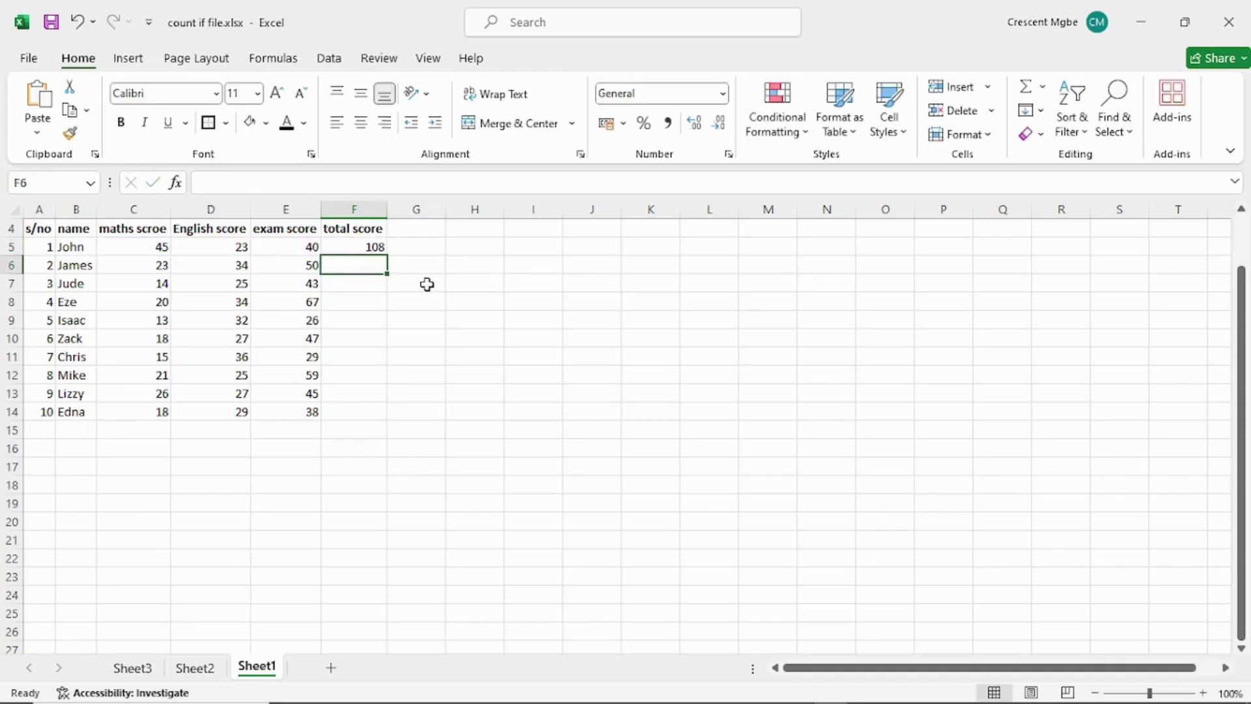
Step: Inspect the cell references used by the total score formula in F5 without changing it
left_click(378, 246)
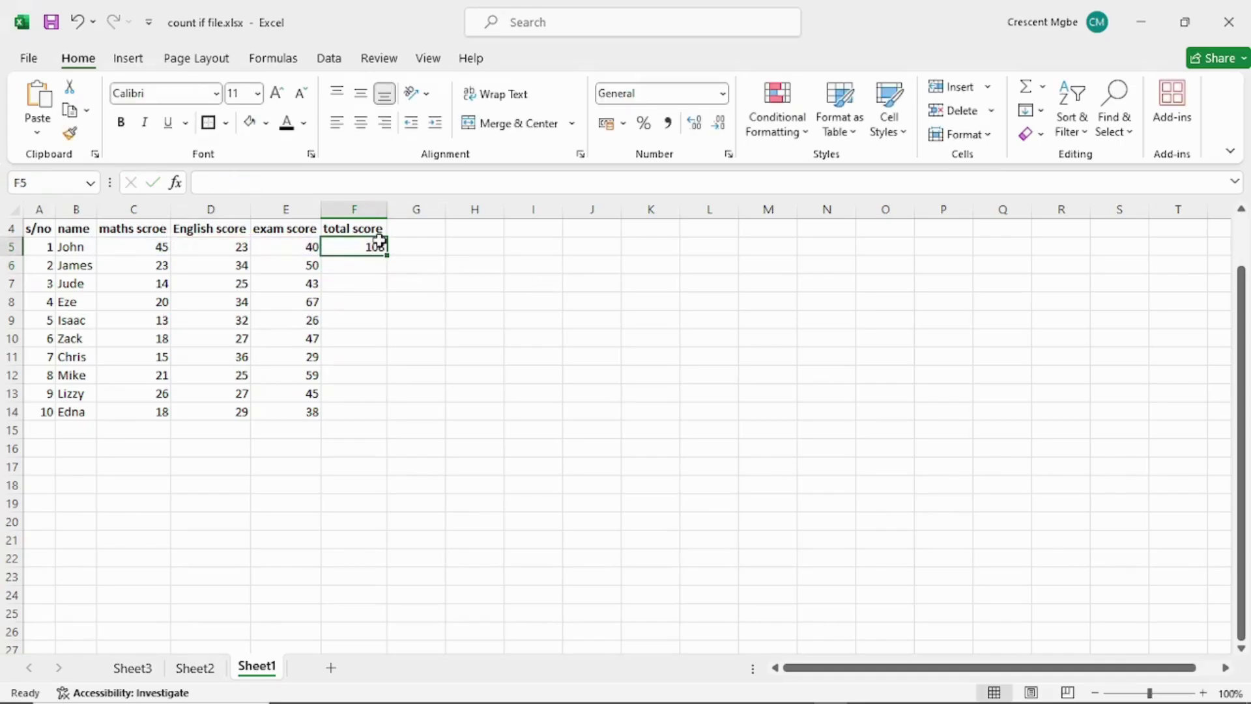
left_click(284, 182)
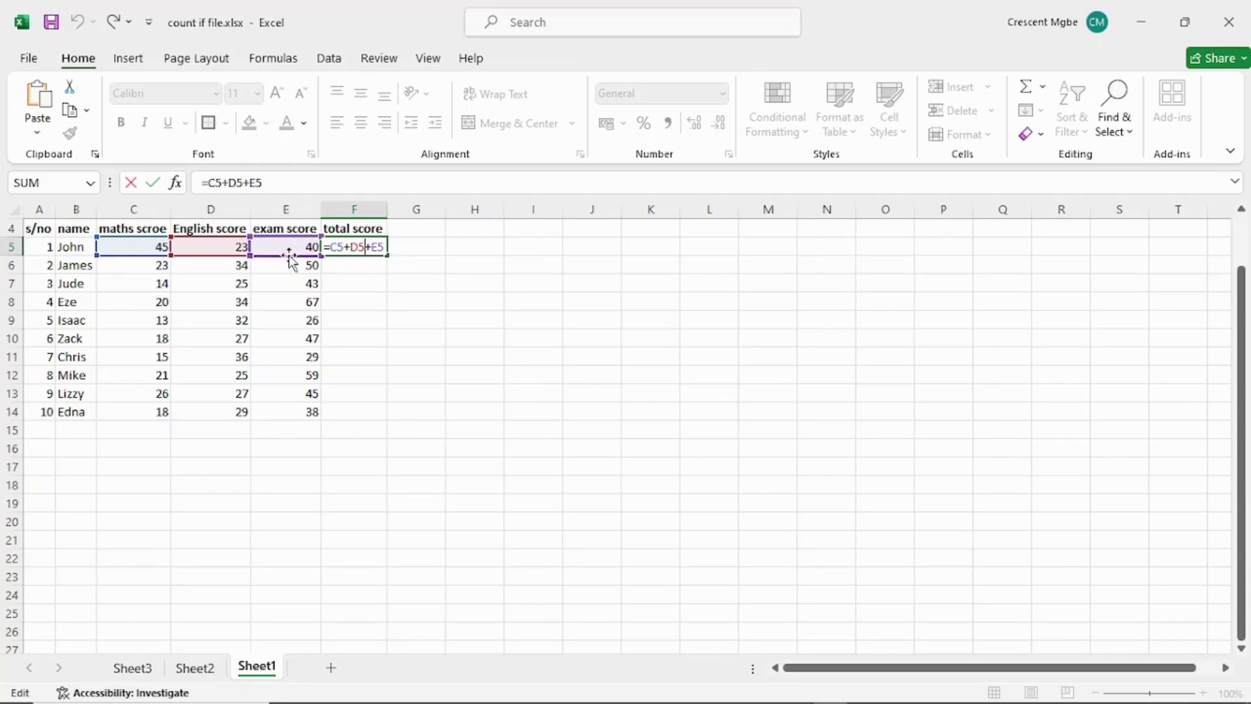
left_click(388, 260)
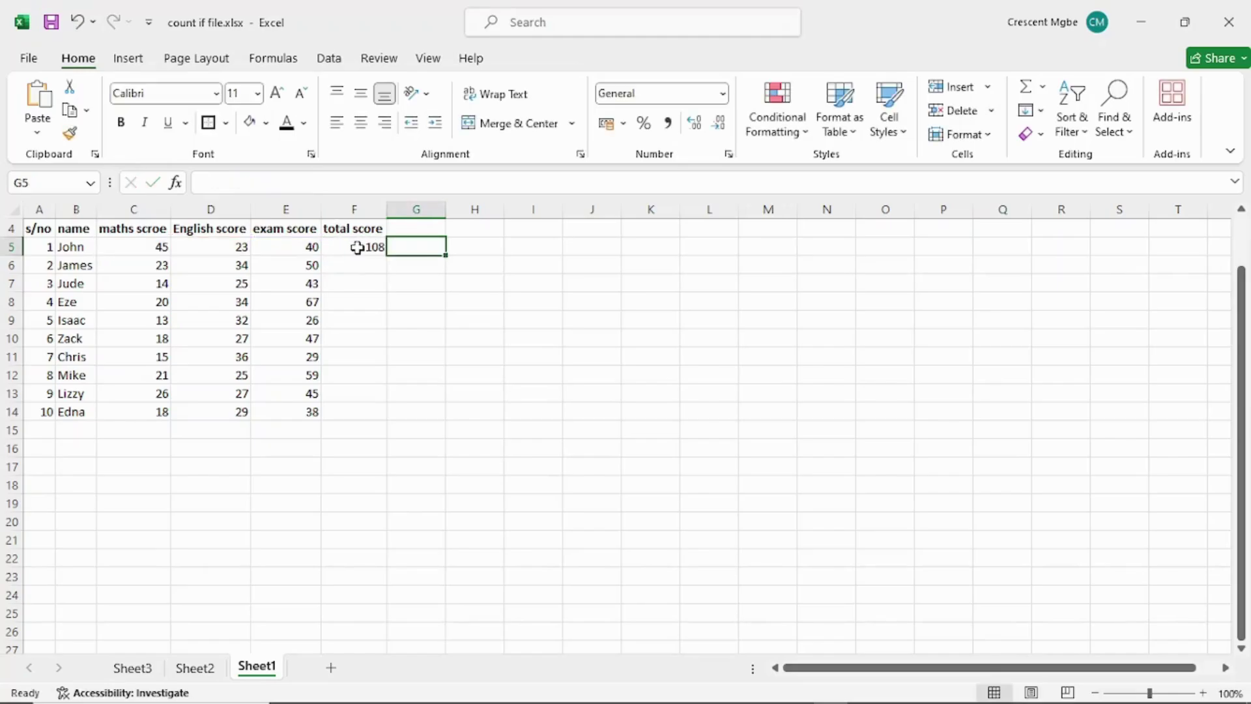
left_click(357, 248)
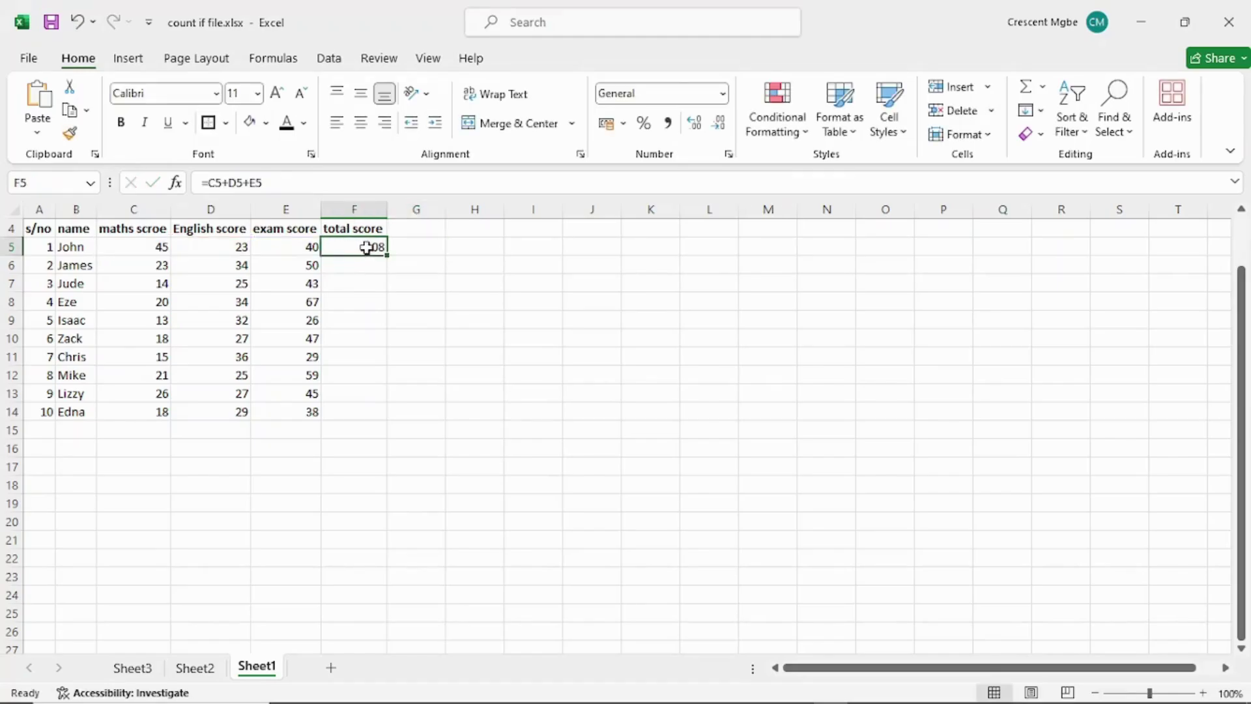
Step: Set the first student's maths score in C5 to 40 and check the total score in F5
double_click(160, 249)
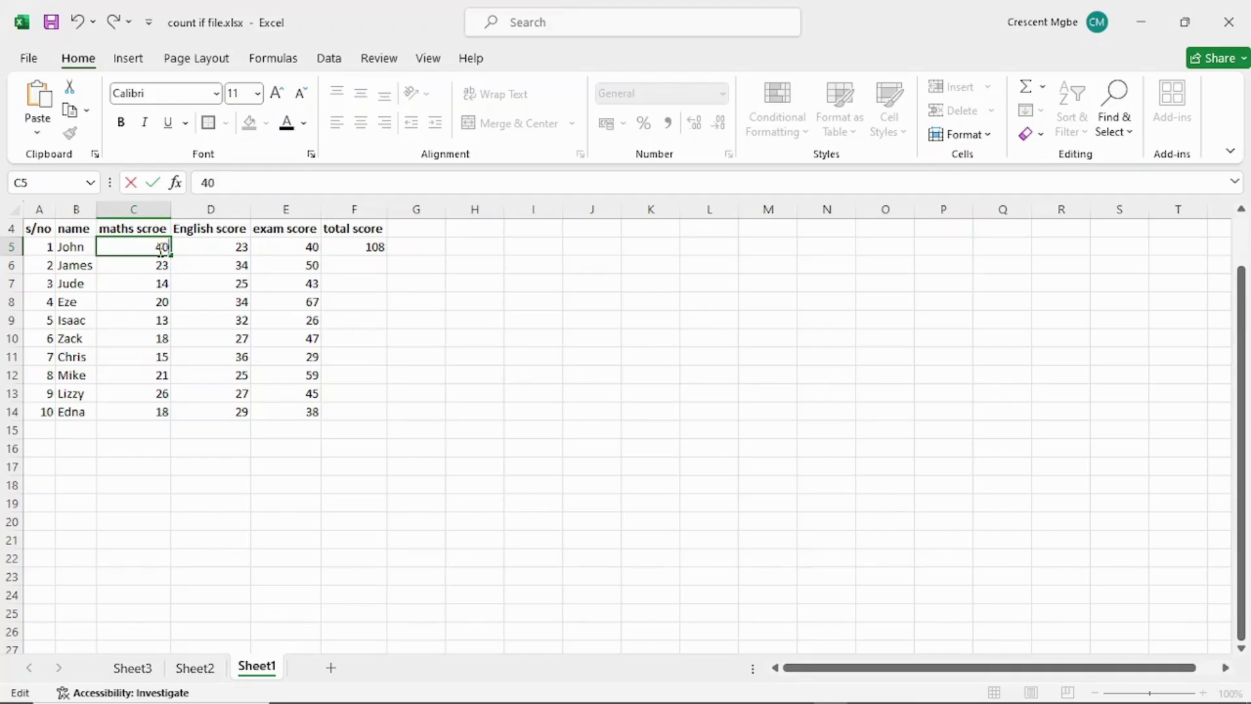
key("Return")
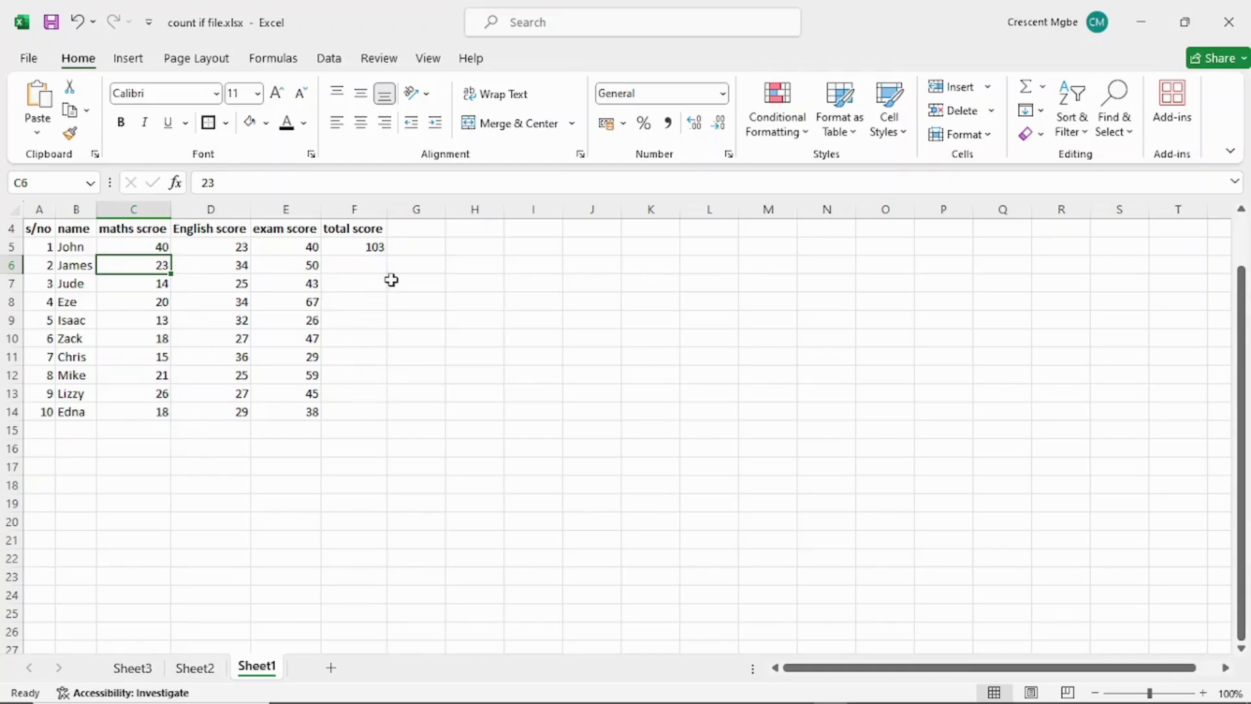
left_click(370, 245)
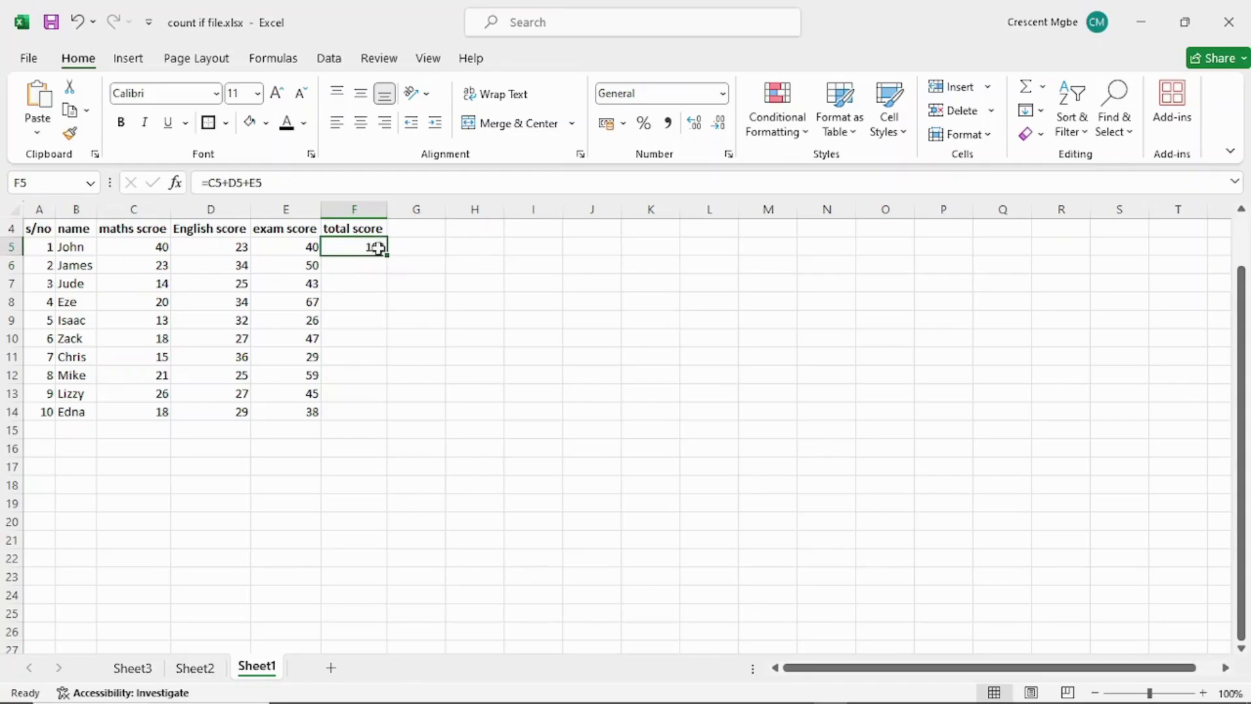
mouse_move(388, 254)
left_mouse_down()
mouse_move(391, 355)
mouse_move(373, 251)
left_mouse_up()
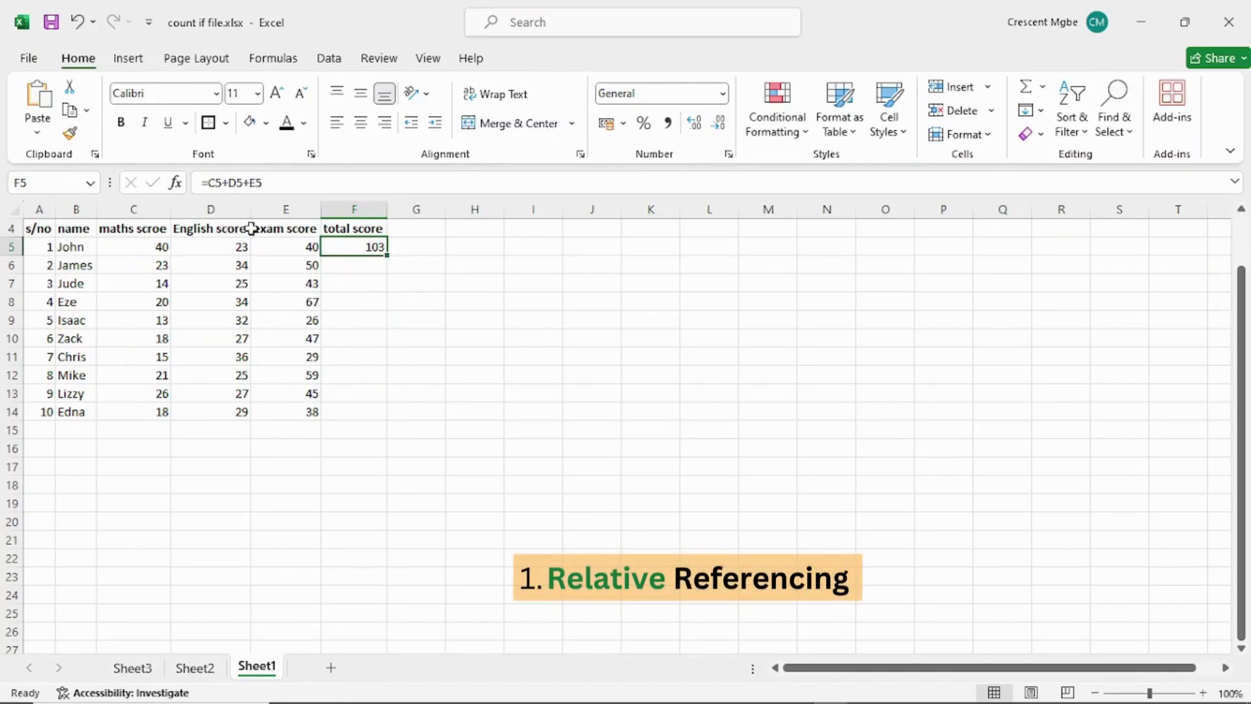
Step: Examine the maths, English and exam score cells in rows 5 to 7 and the empty total score cells F6 to F8
left_click(139, 247)
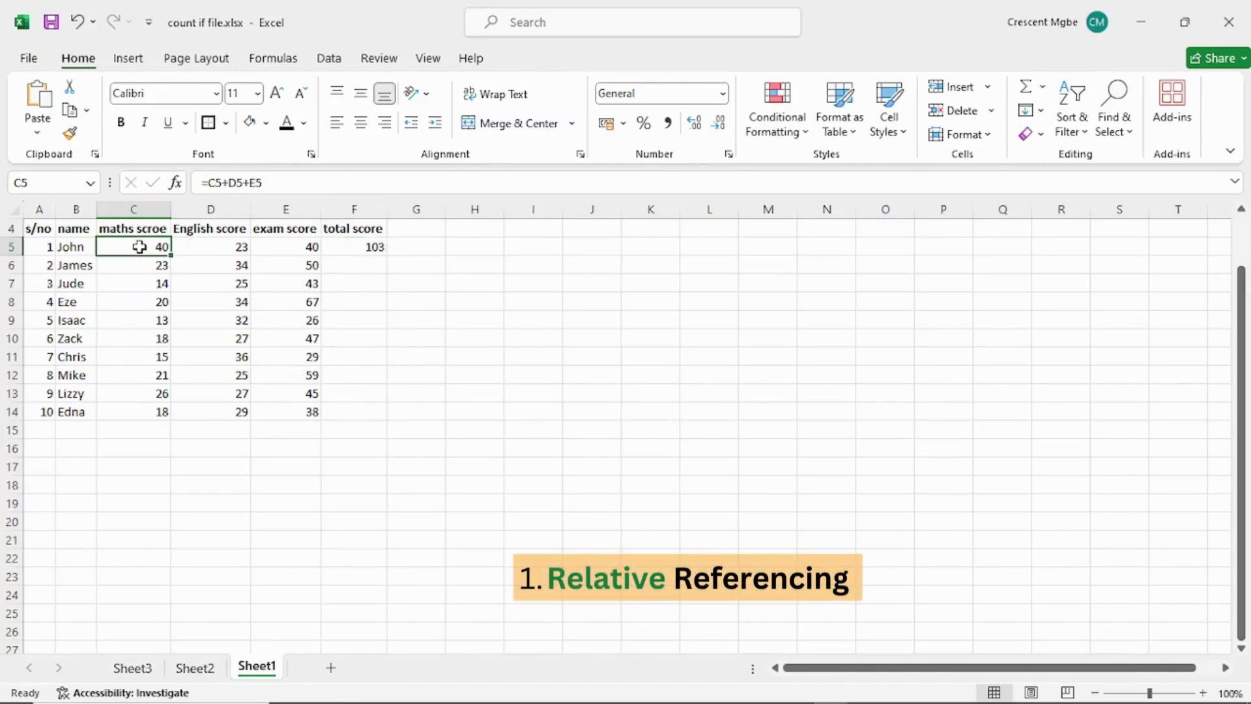
left_click(213, 246)
left_click(282, 246)
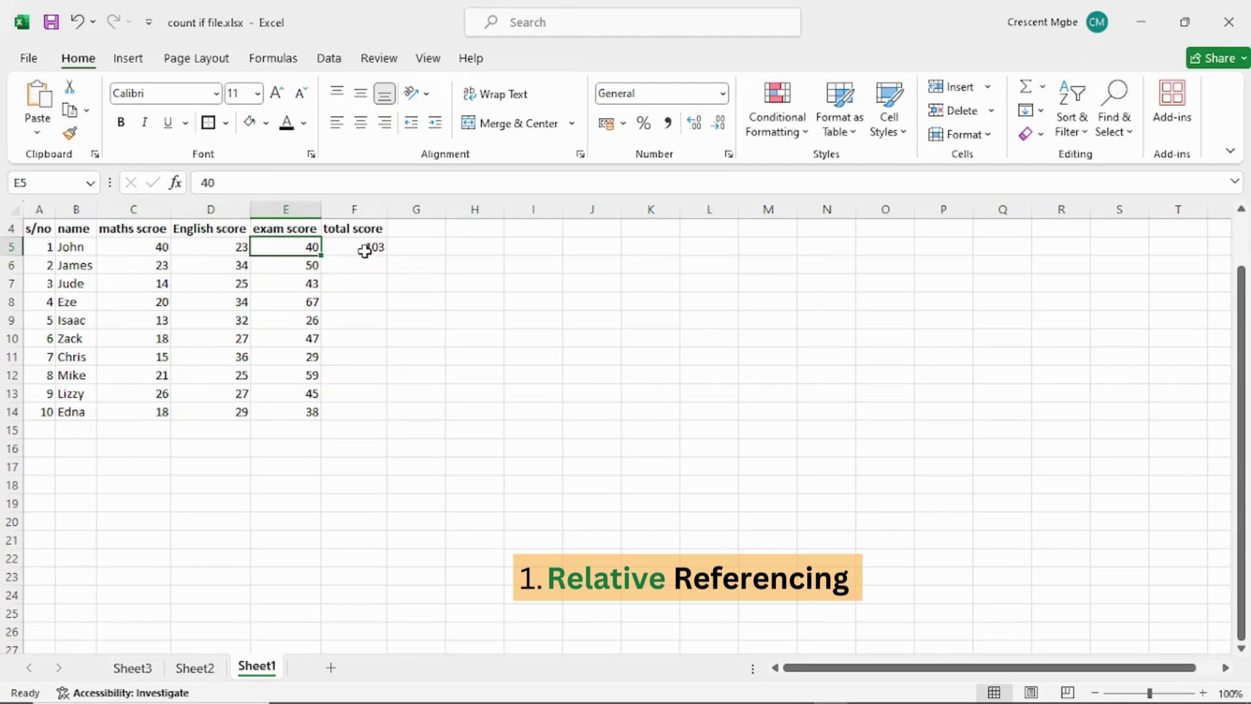
left_click(376, 270)
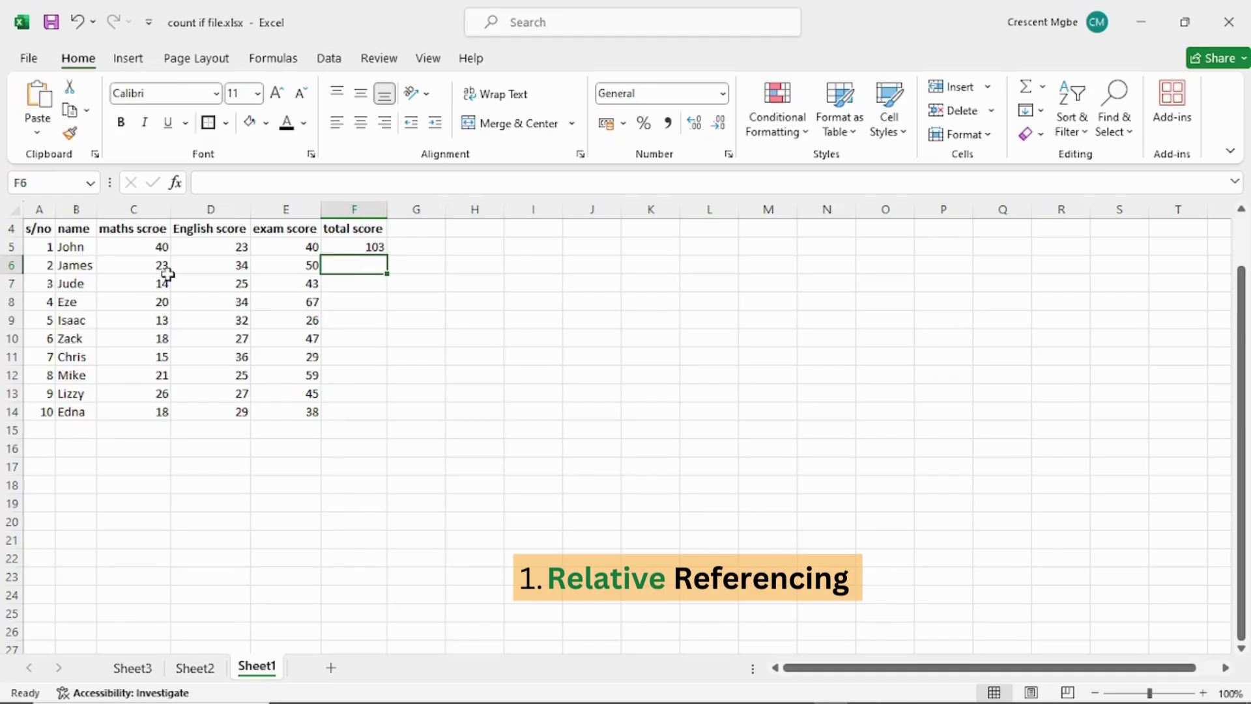
left_click(121, 265)
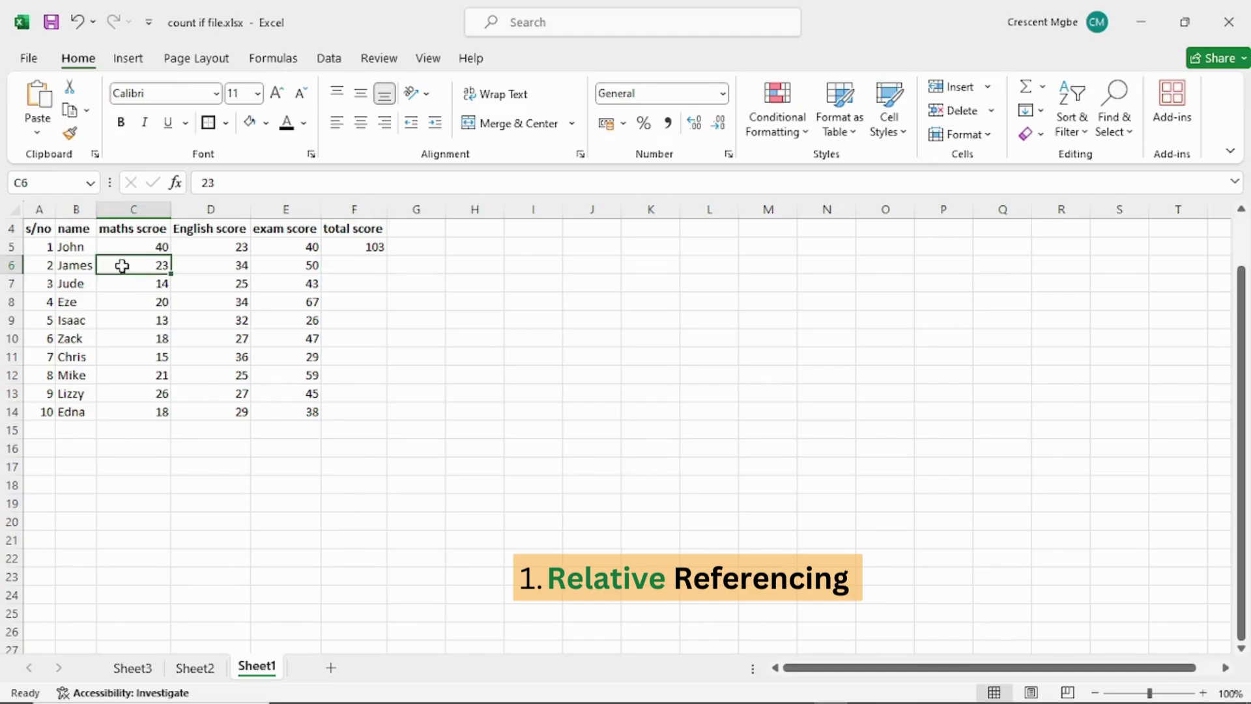
left_click(205, 266)
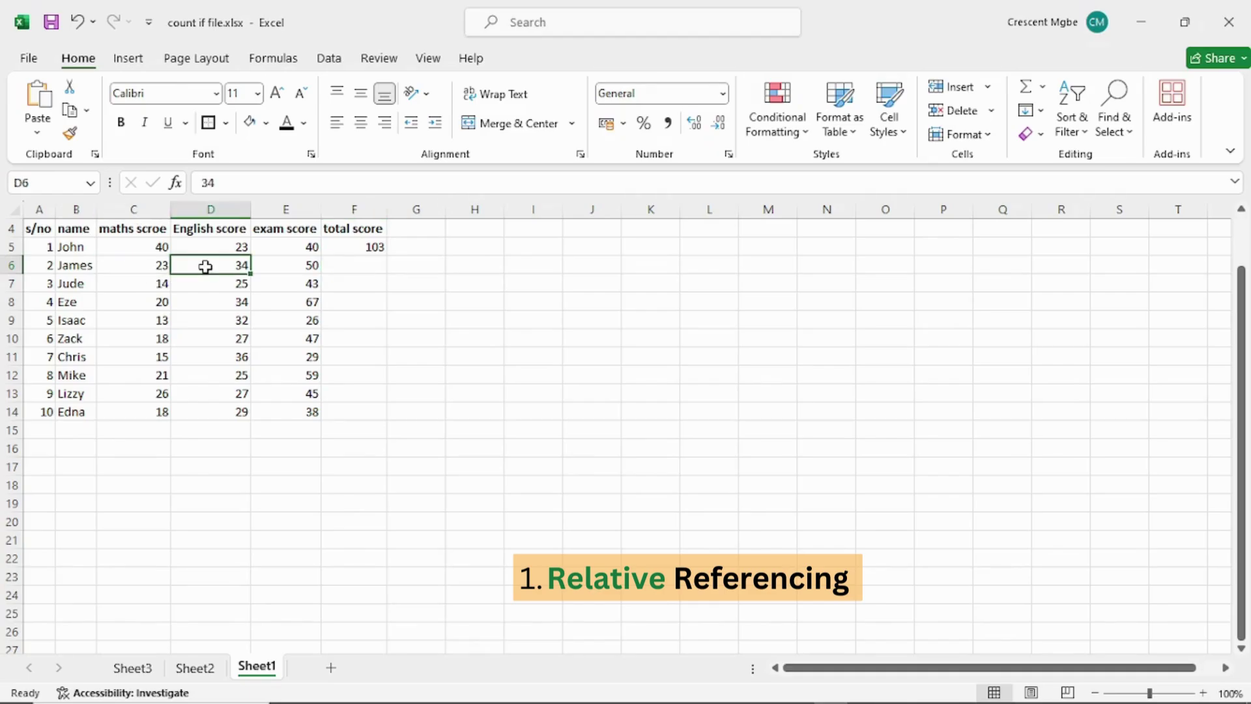
left_click(310, 267)
left_click(368, 287)
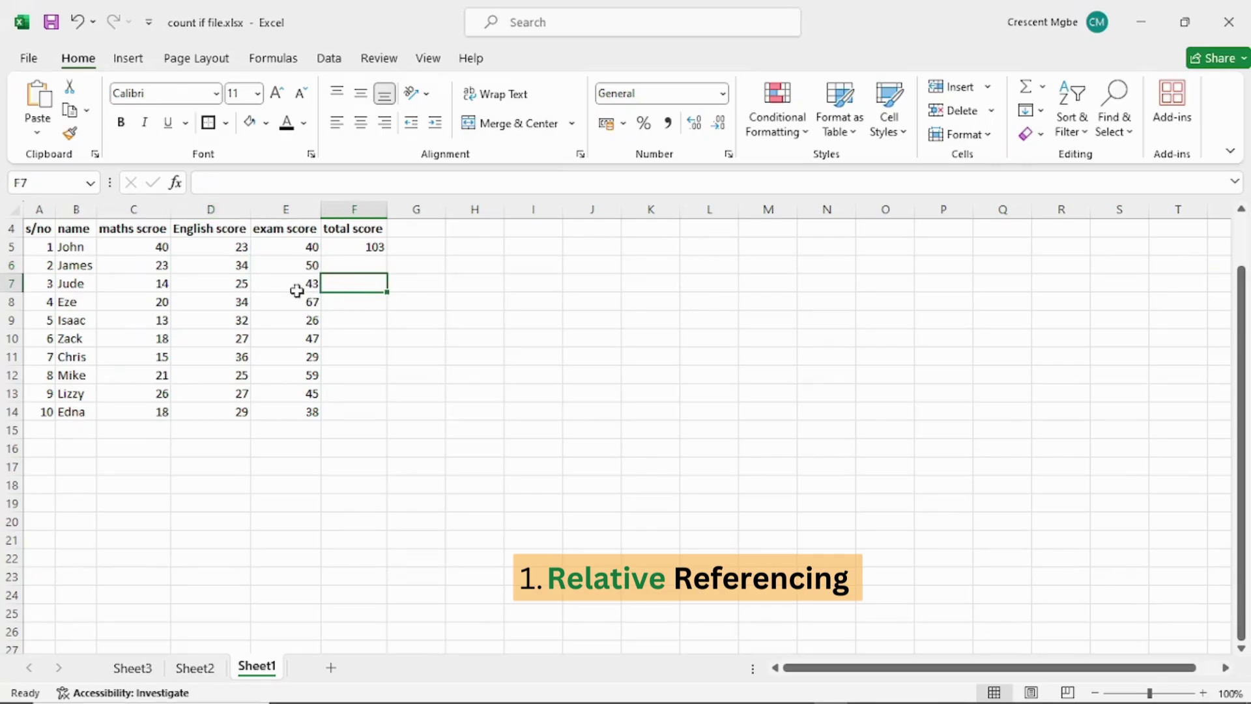
left_click(145, 284)
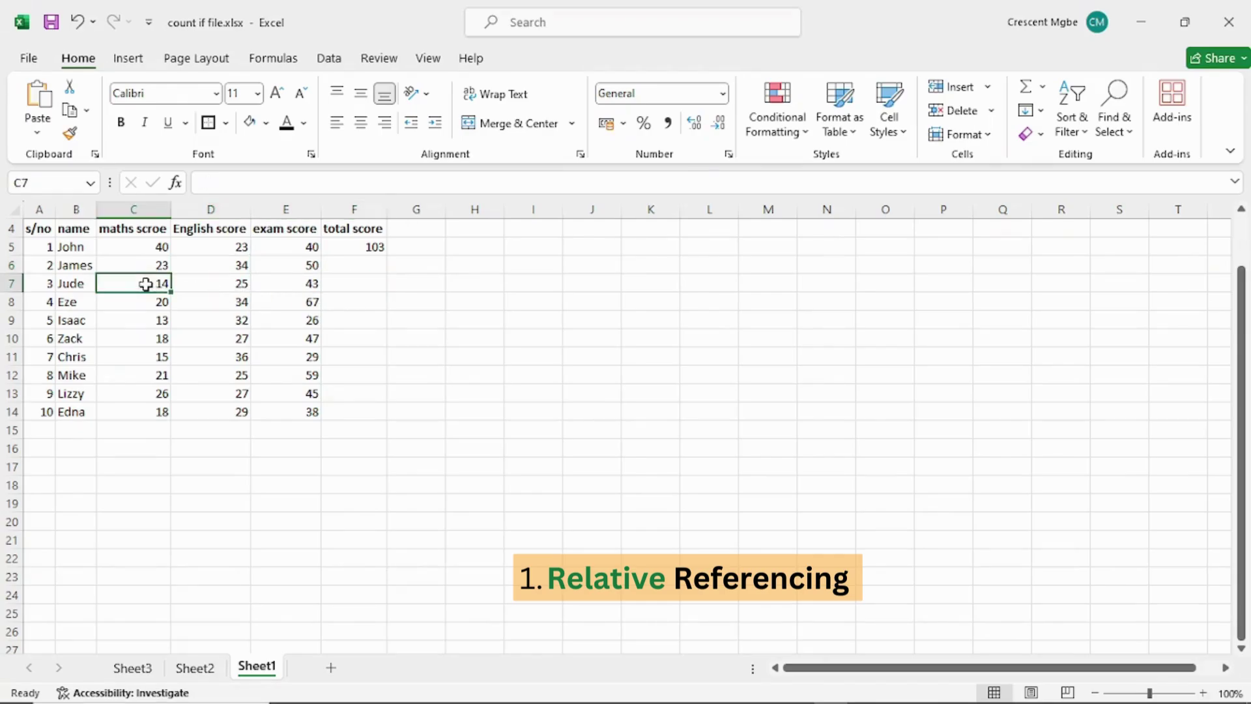
left_click(225, 284)
left_click(282, 284)
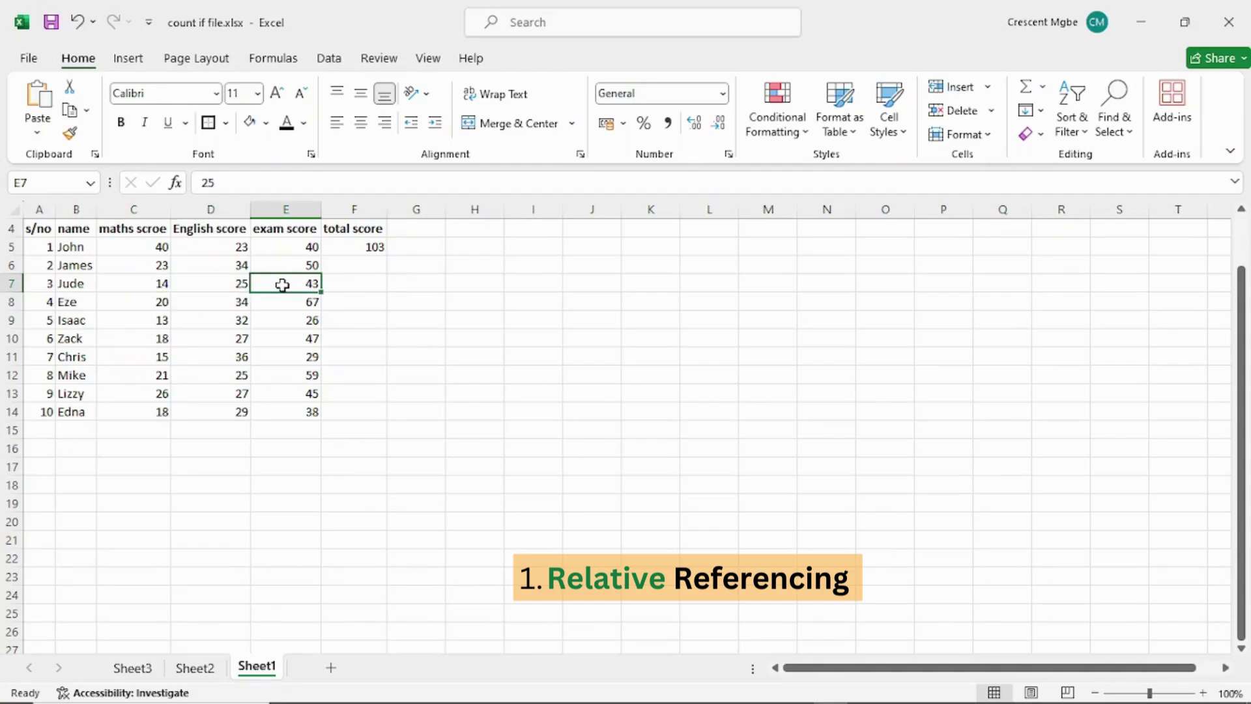
left_click(360, 300)
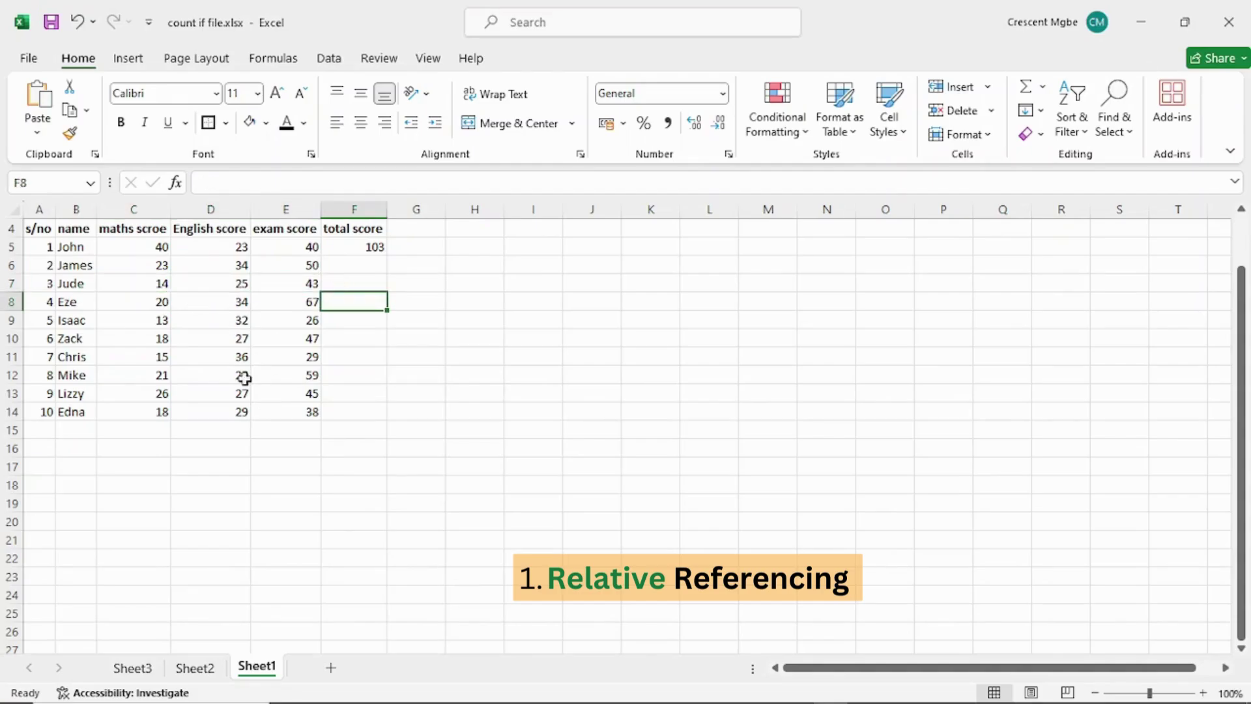
Step: Copy the total score formula from F5 down to F14 for the remaining students
left_click(355, 252)
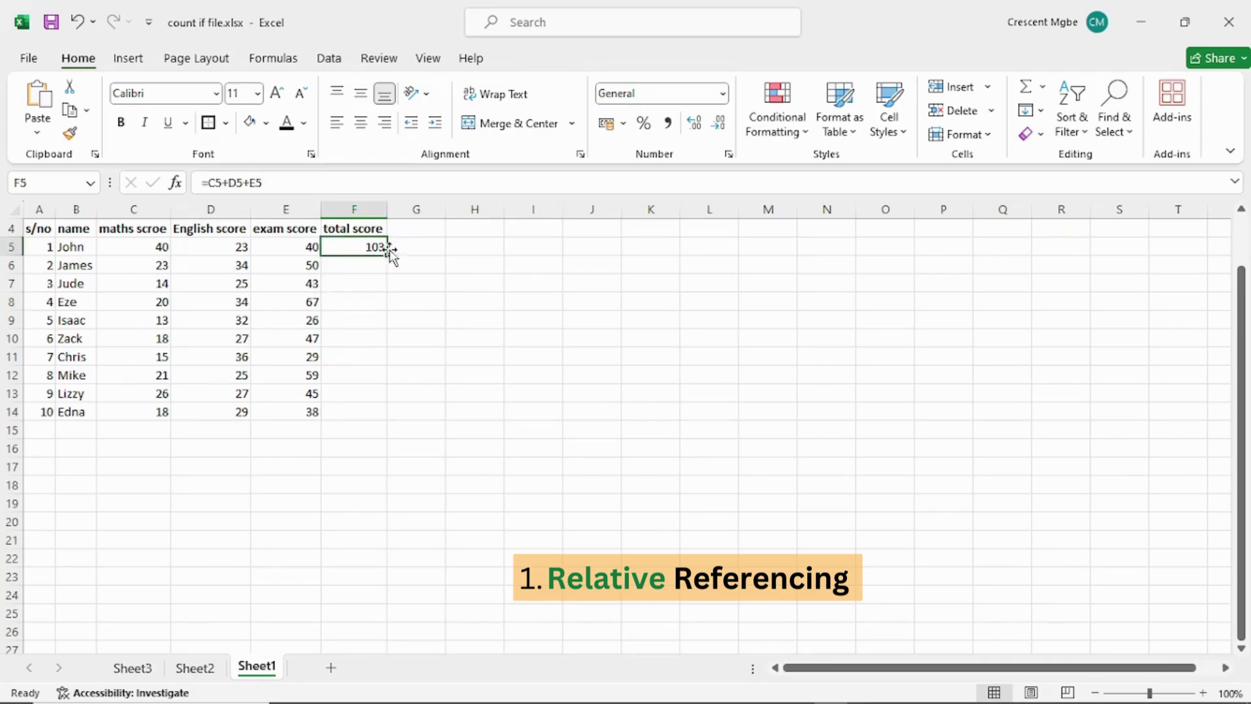
left_click_drag(386, 256, 397, 412)
left_click(546, 336)
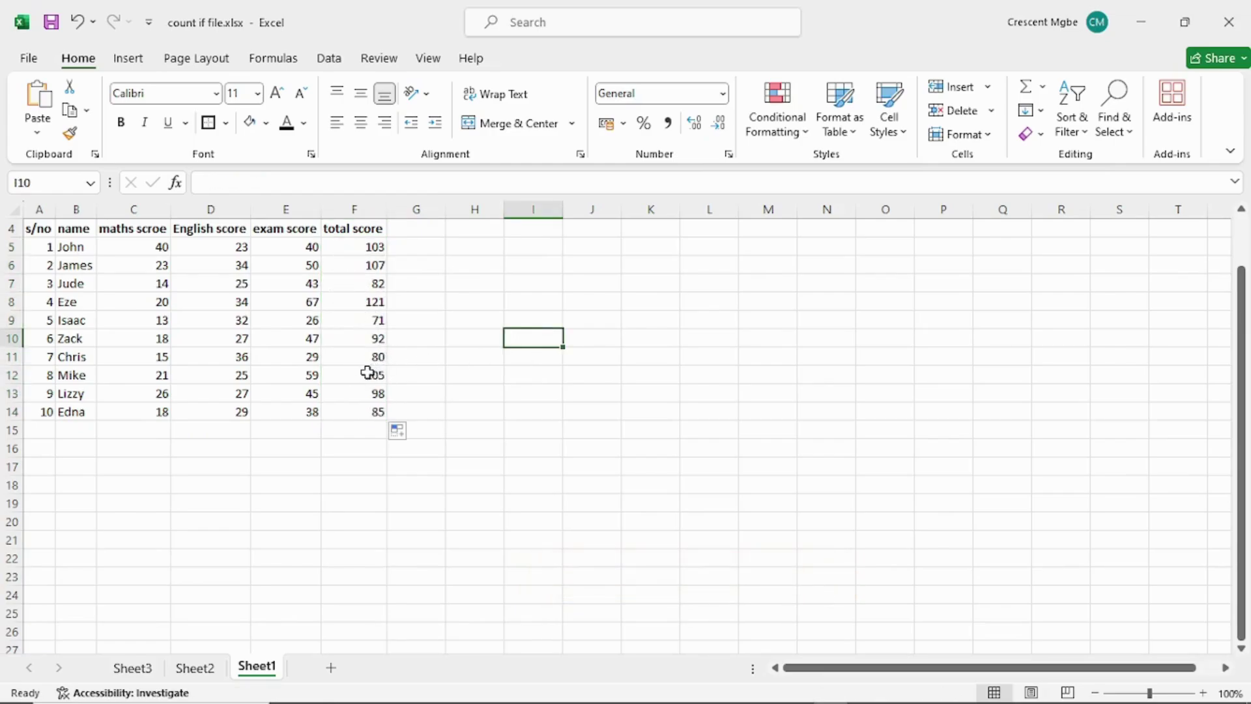
Step: Make the total scores in F5:F14 bold
left_click_drag(372, 246, 372, 411)
left_click(121, 123)
left_click(483, 315)
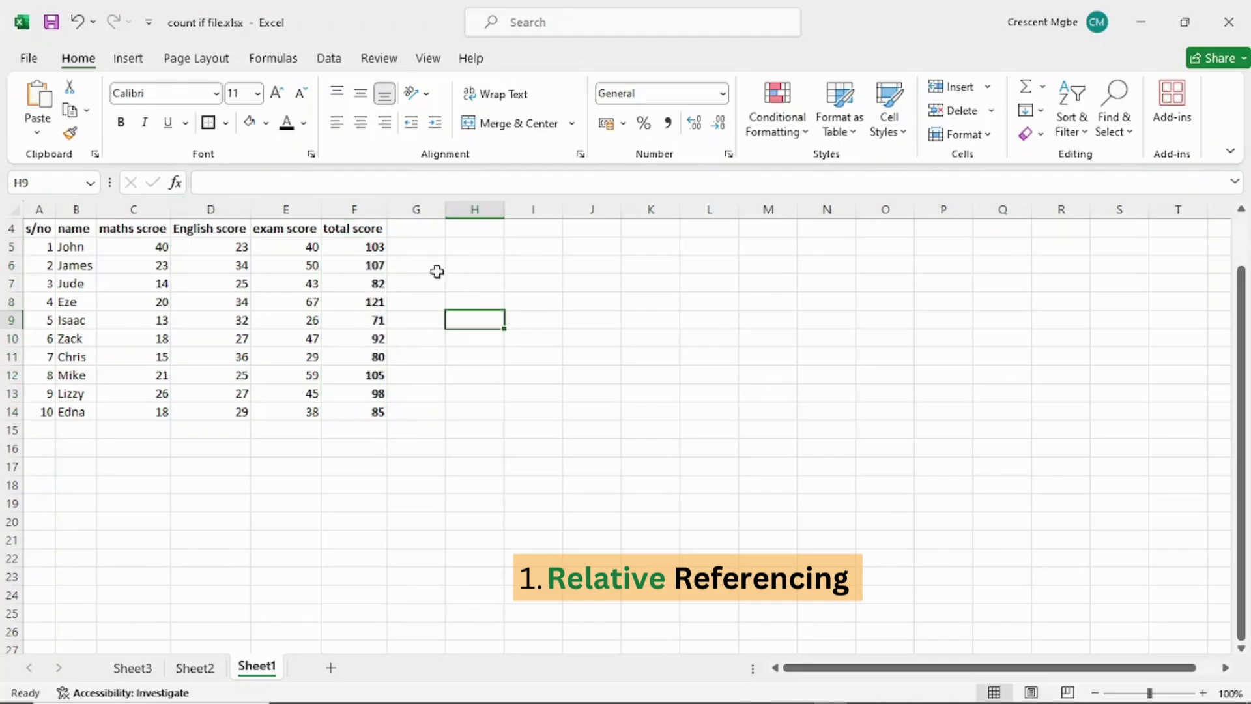
Step: Compare the cell references in the total score formulas of F5 and F6
left_click(370, 247)
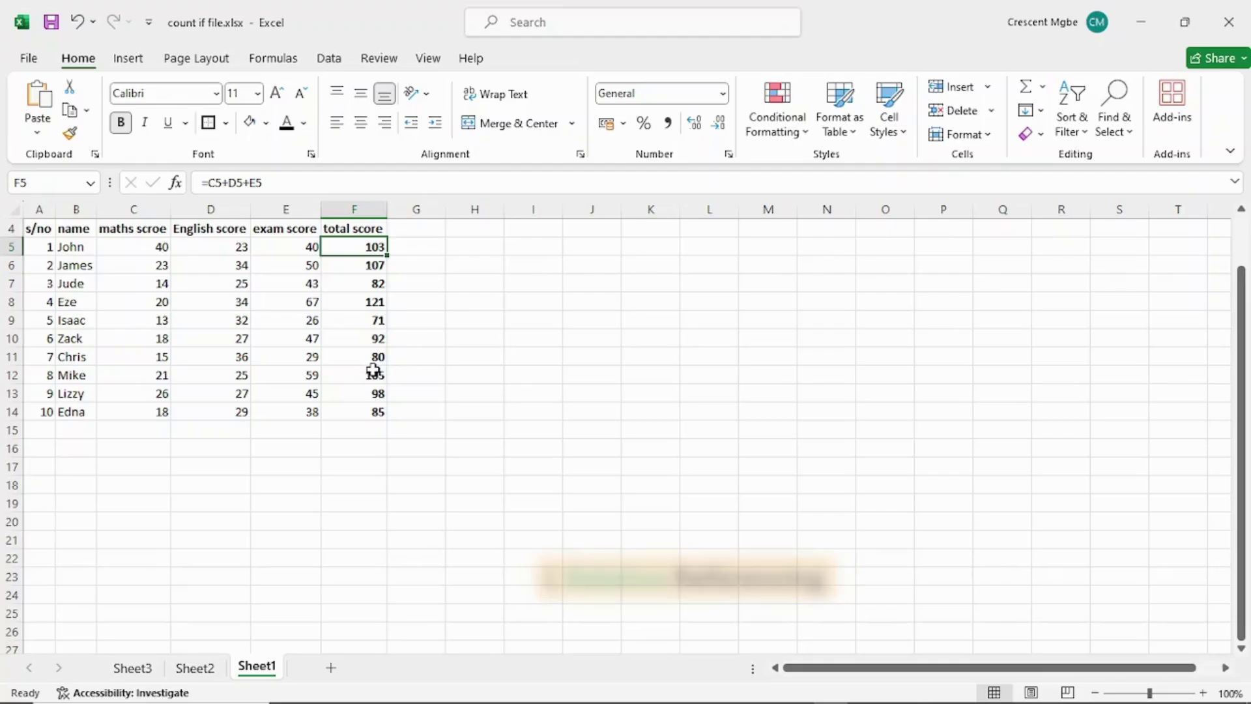
key("Down")
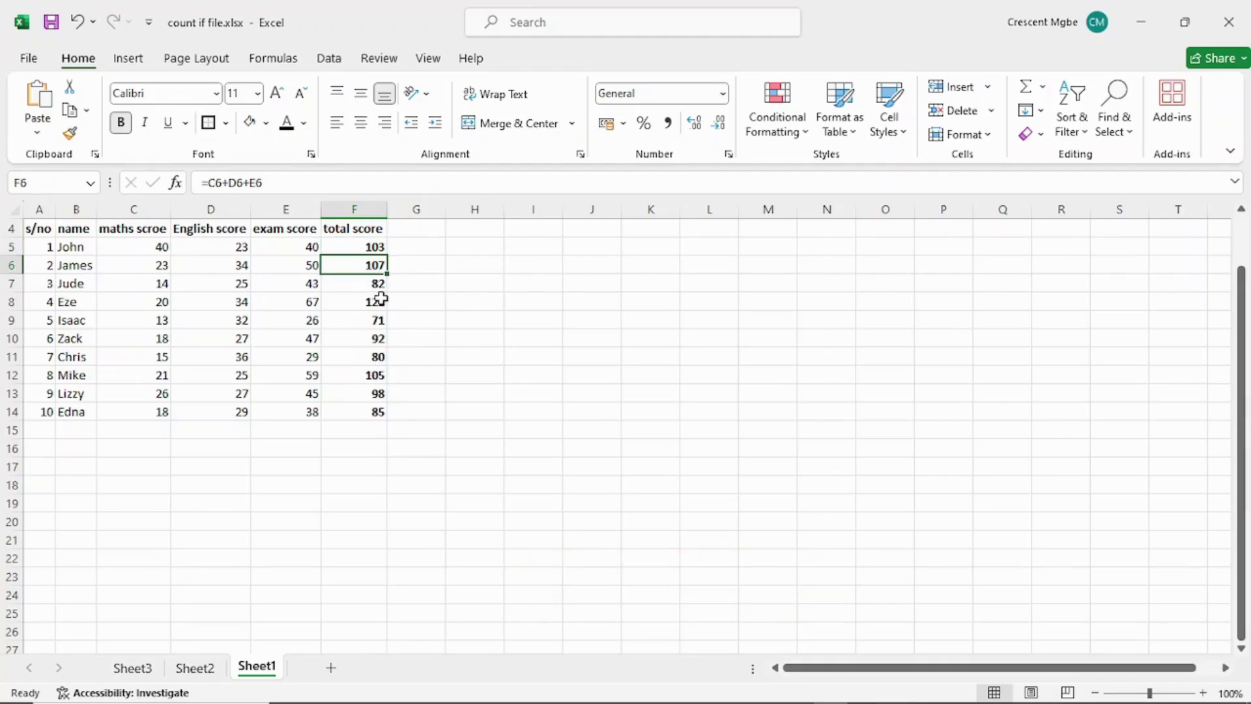
Step: Add the column heading "new total" in G4, beside the total score heading
left_click(433, 227)
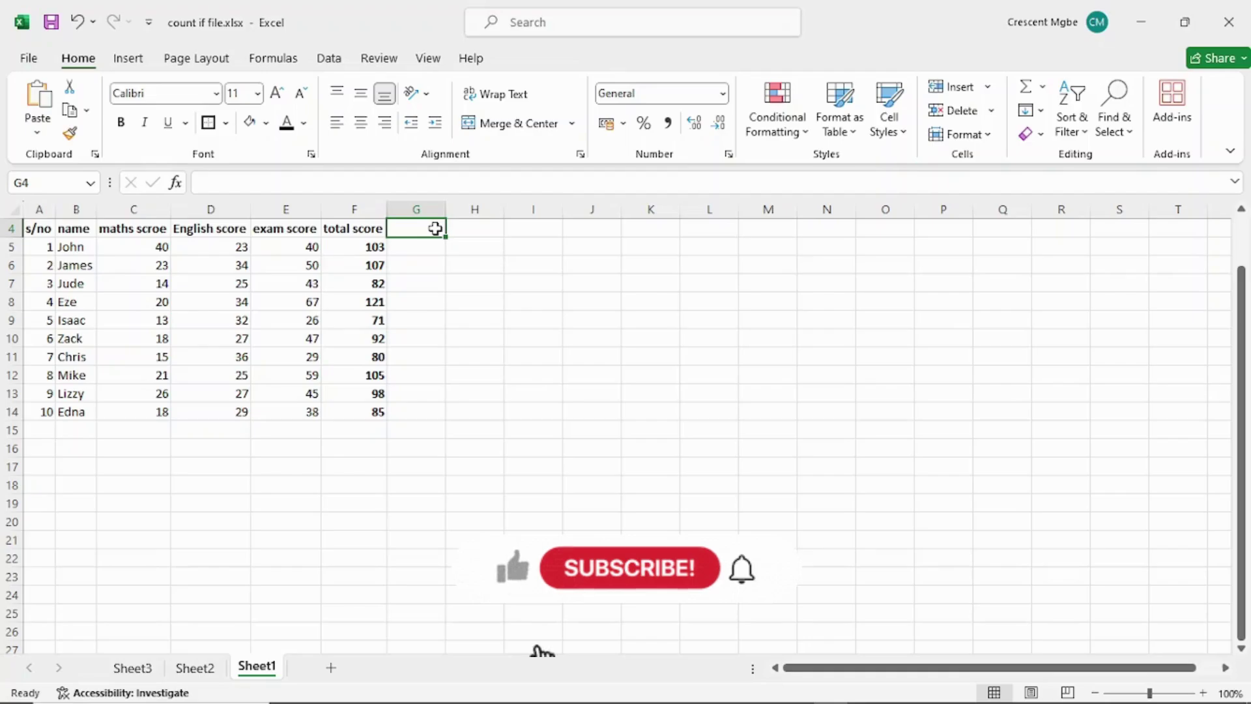
type("new")
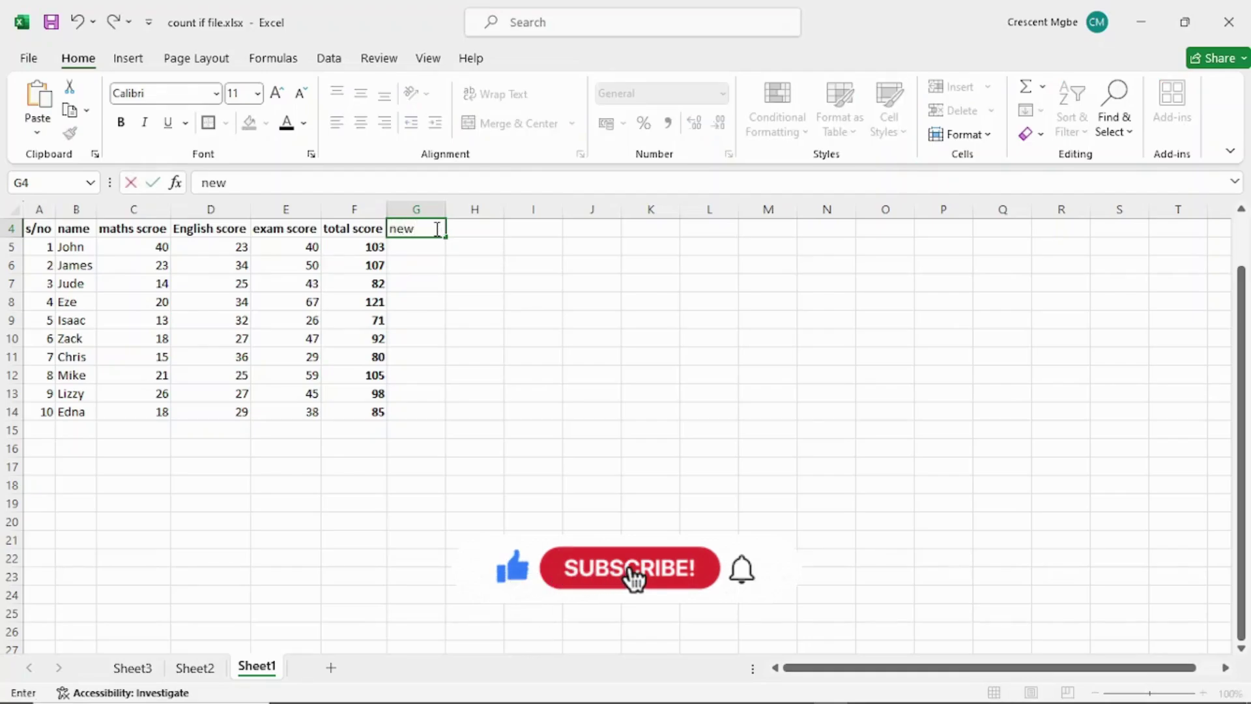
type(" total")
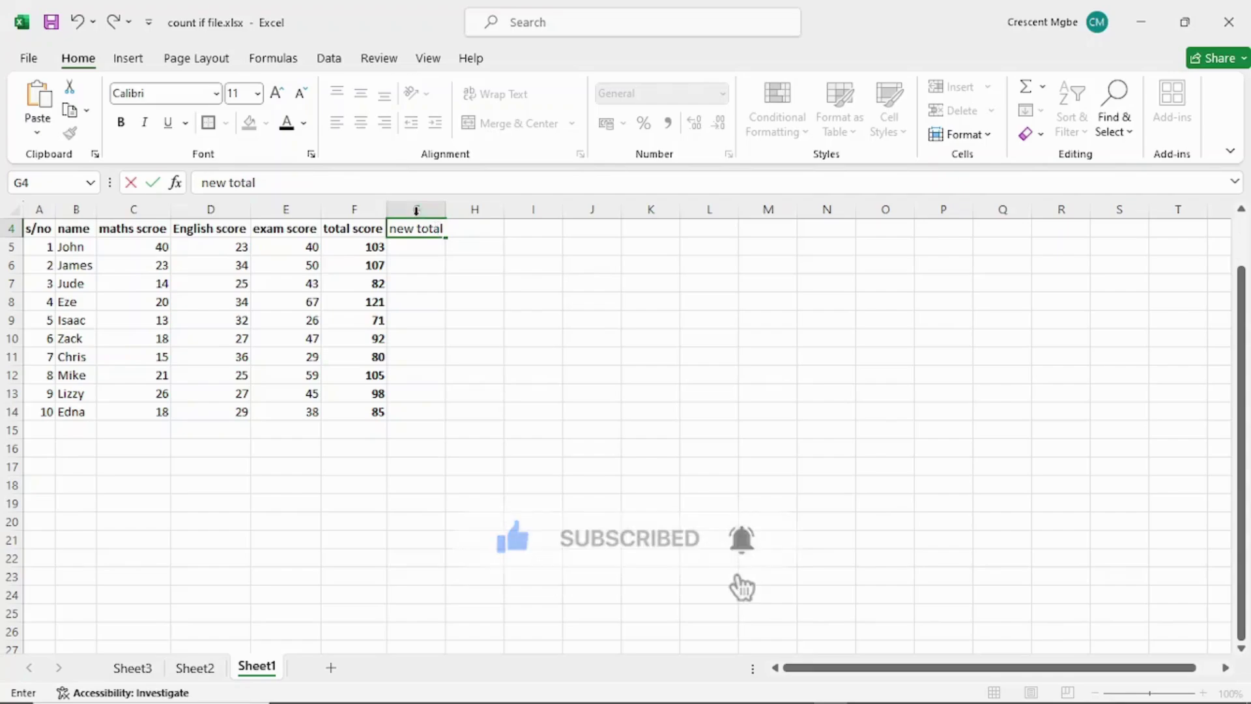
key("Return")
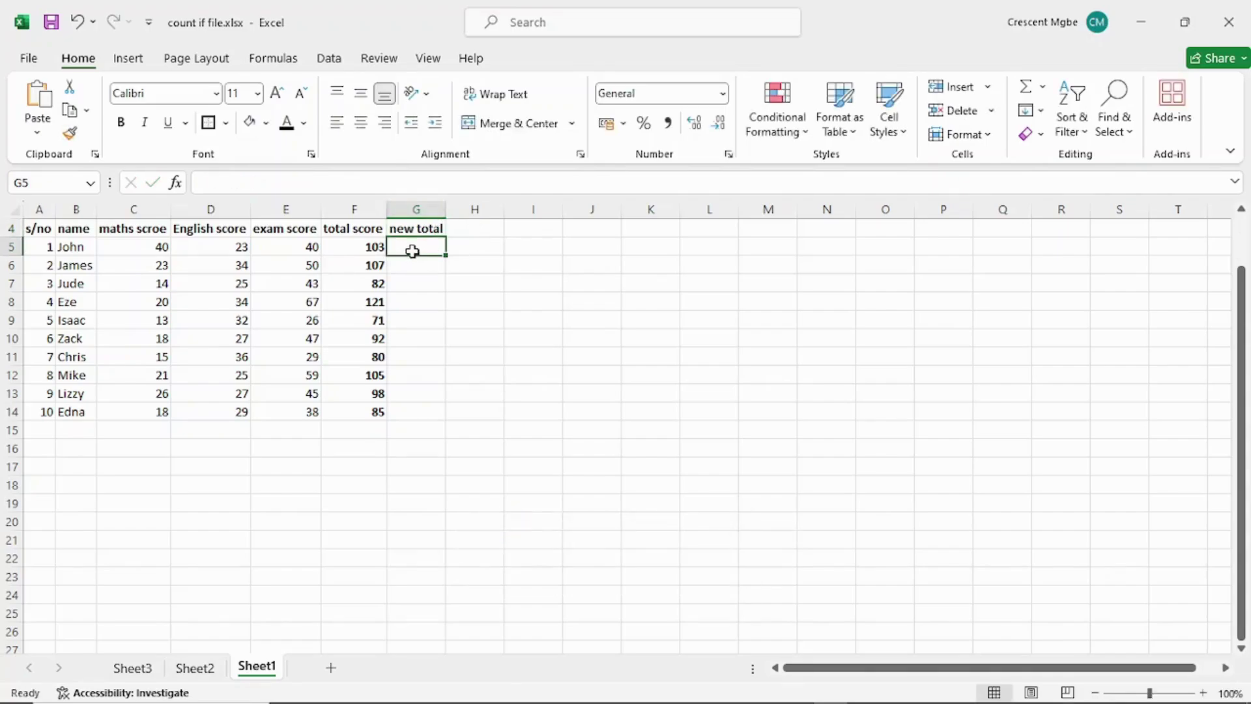
Step: Enter the value 5 in cell J6
left_click(589, 268)
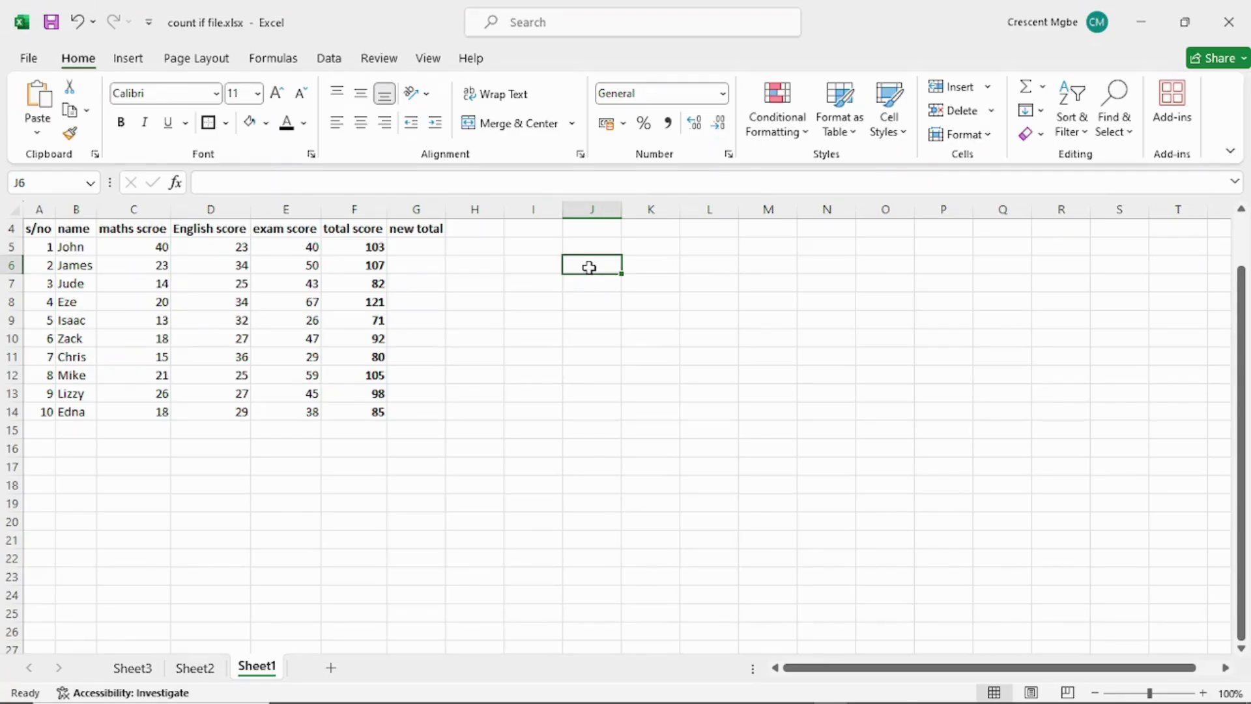
type("5")
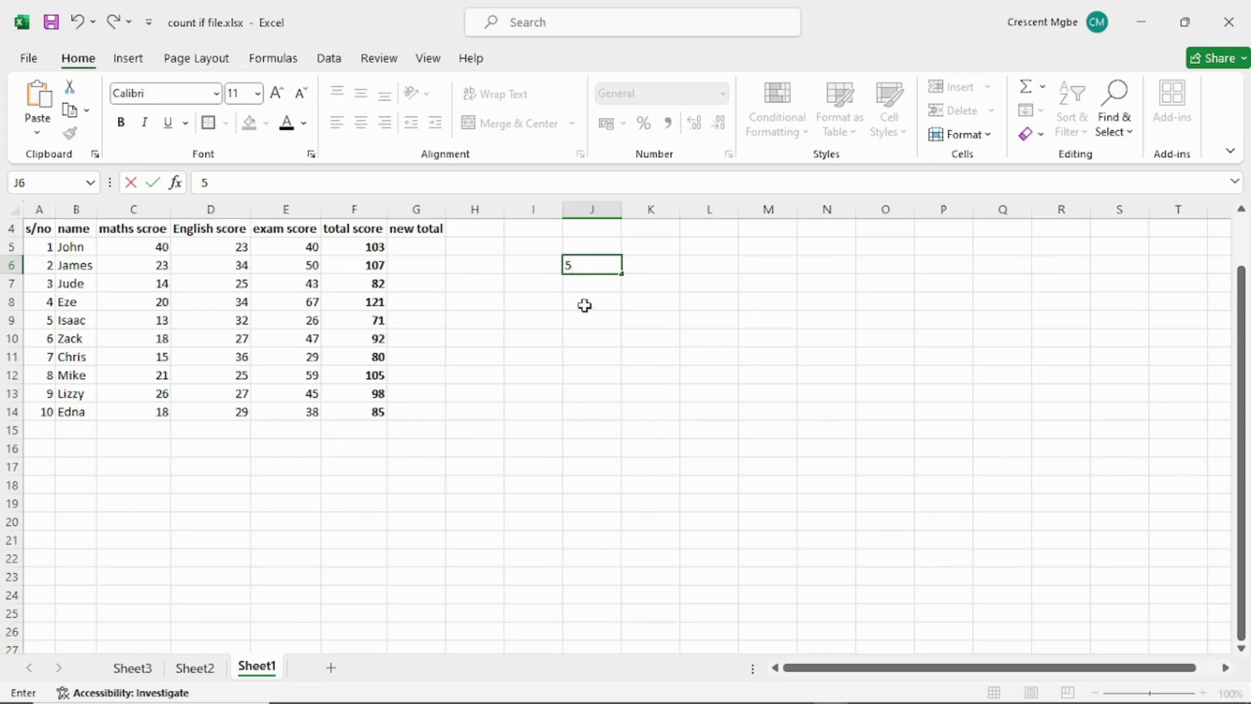
key("Return")
Step: Enter the formula =F5+J6 in G5 and copy it down the new total column to G14
left_click(415, 251)
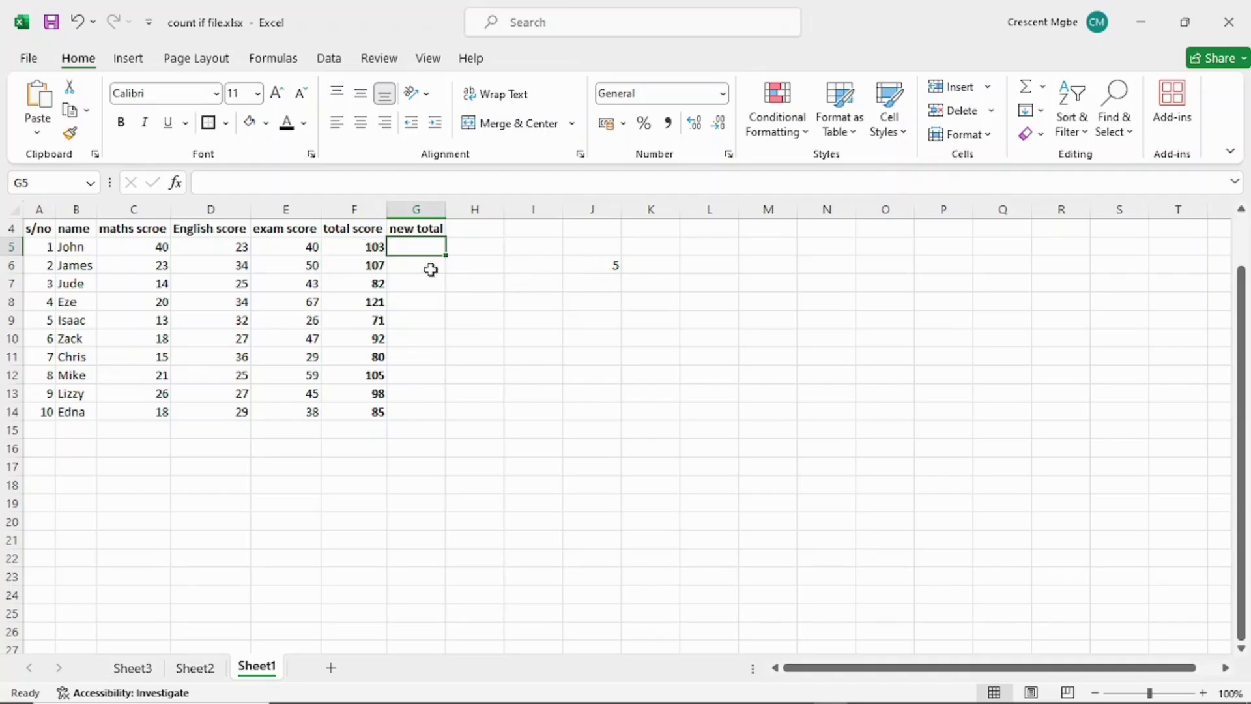
type("=")
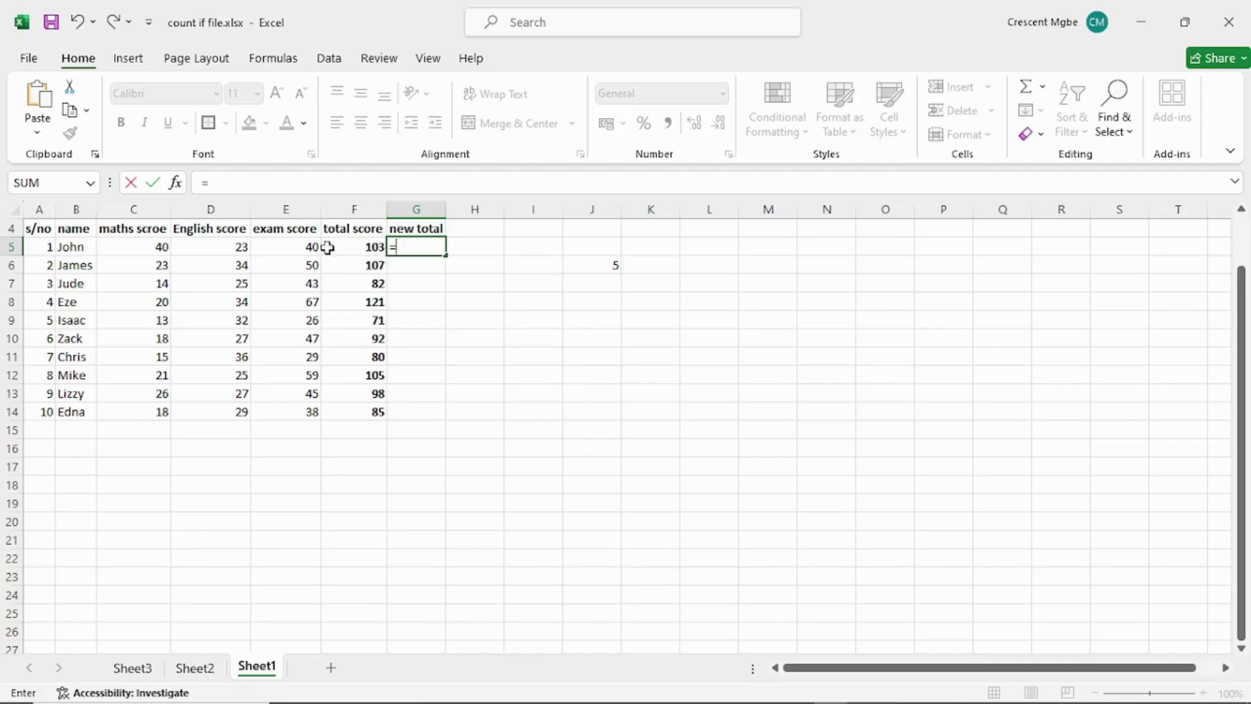
left_click(357, 246)
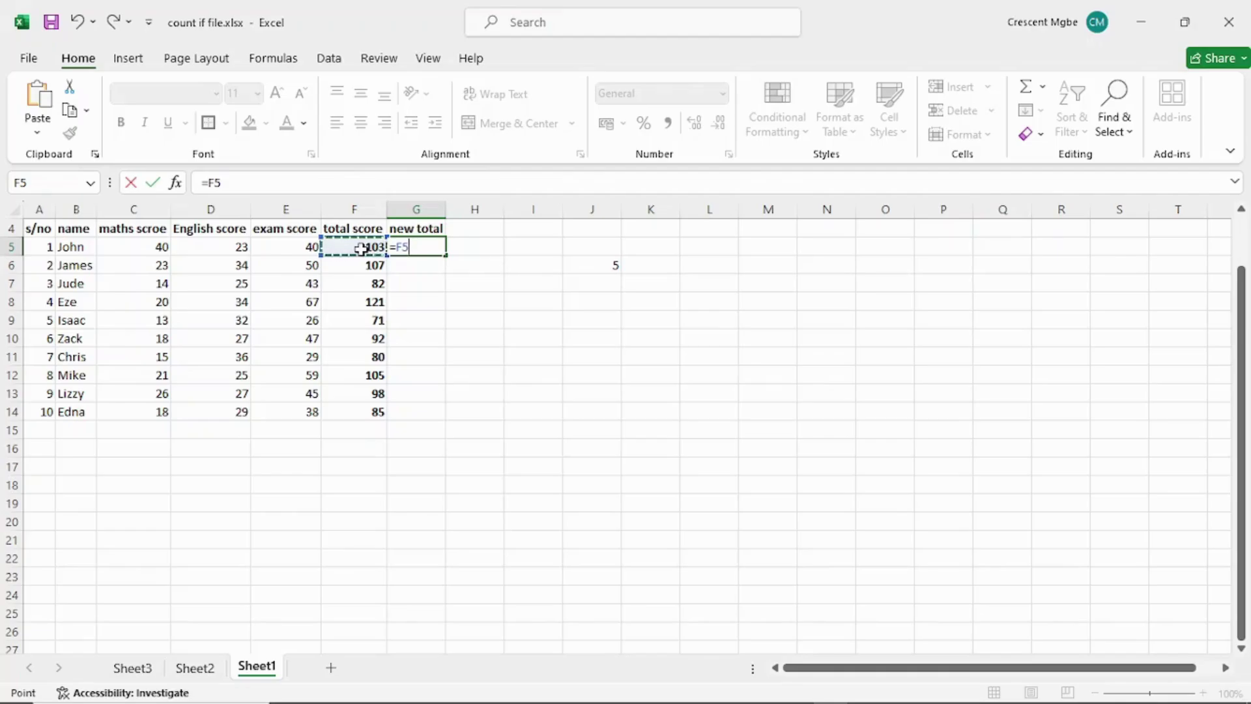
type("+")
left_click(606, 267)
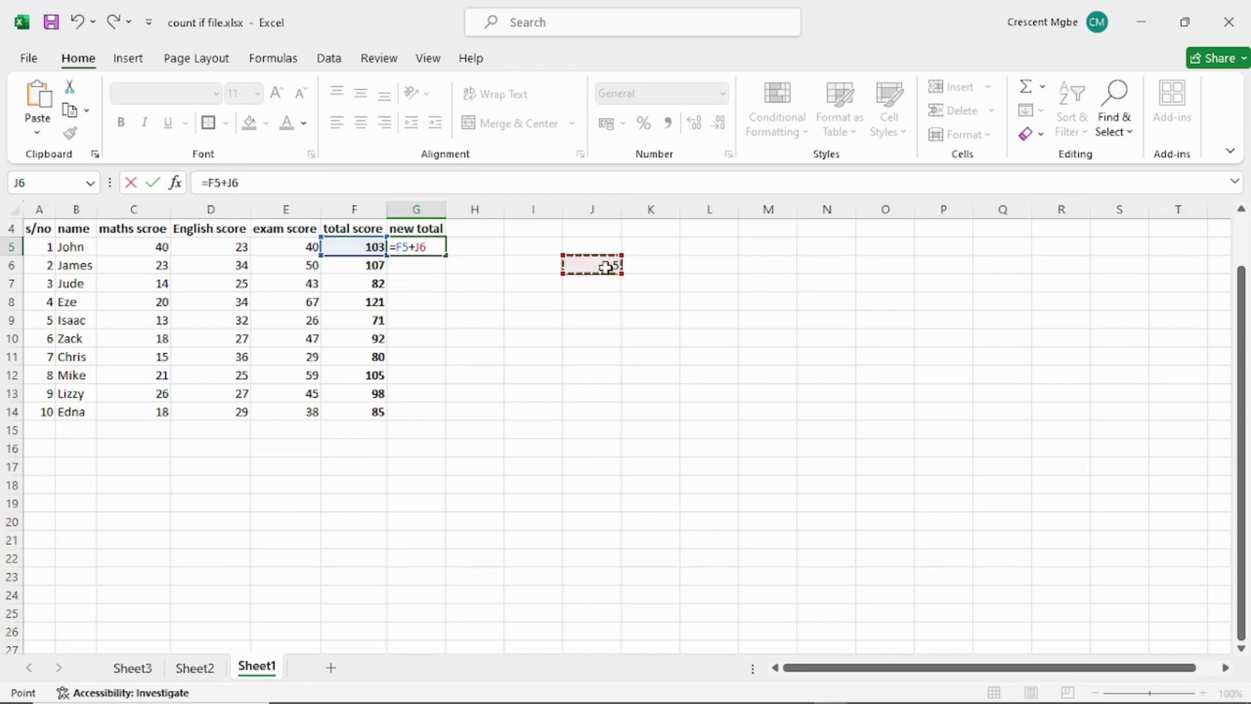
key("Return")
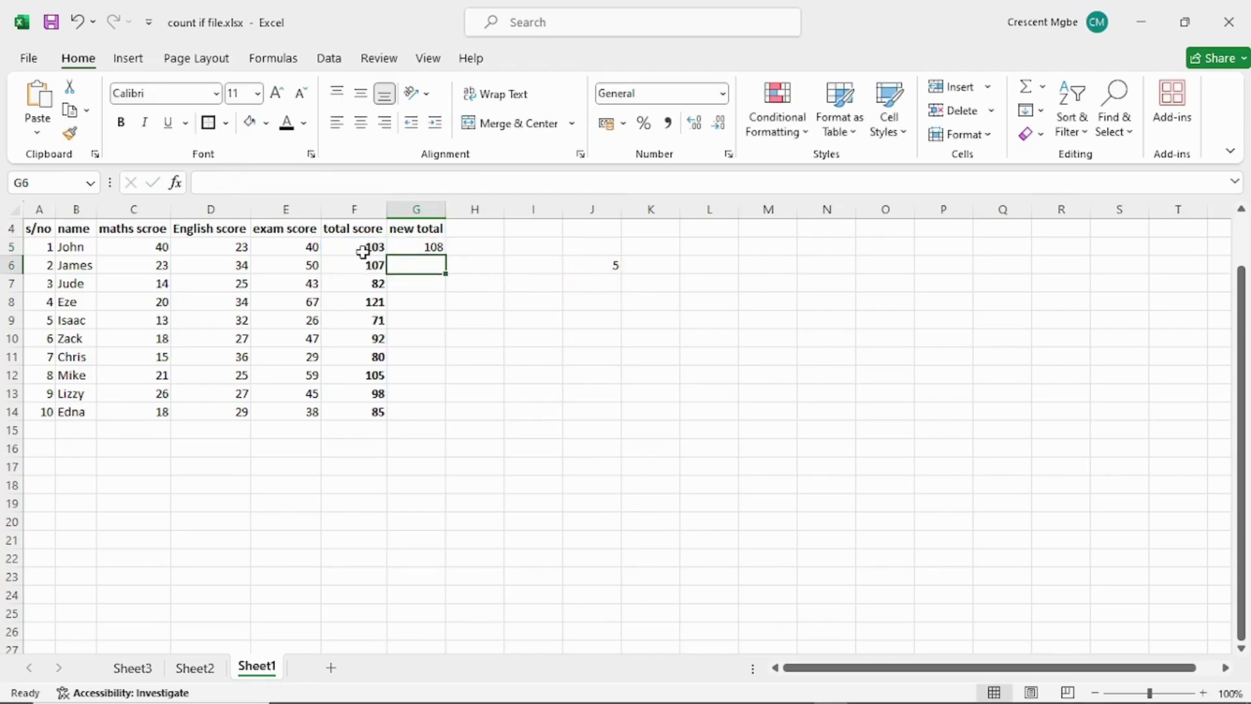
left_click(431, 244)
left_click_drag(443, 254, 435, 412)
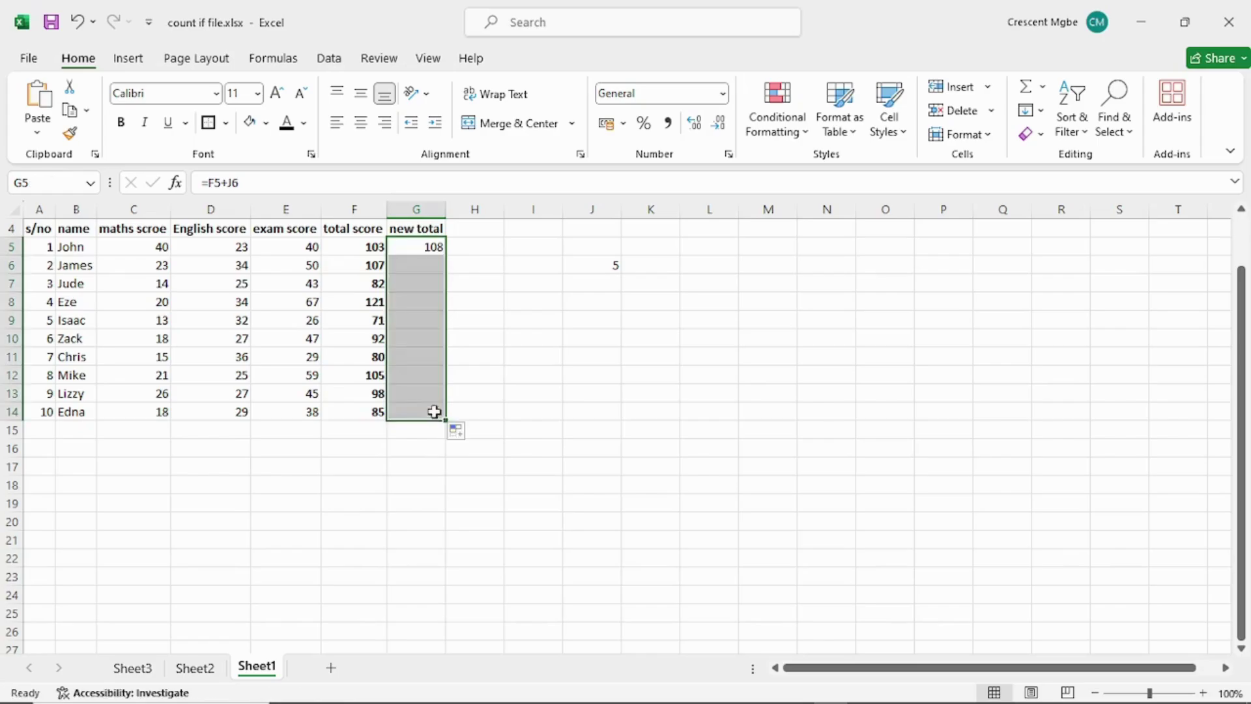
Step: Examine how the cell references differ between the new total formulas in column G, comparing them with the total scores in column F
left_click(426, 367)
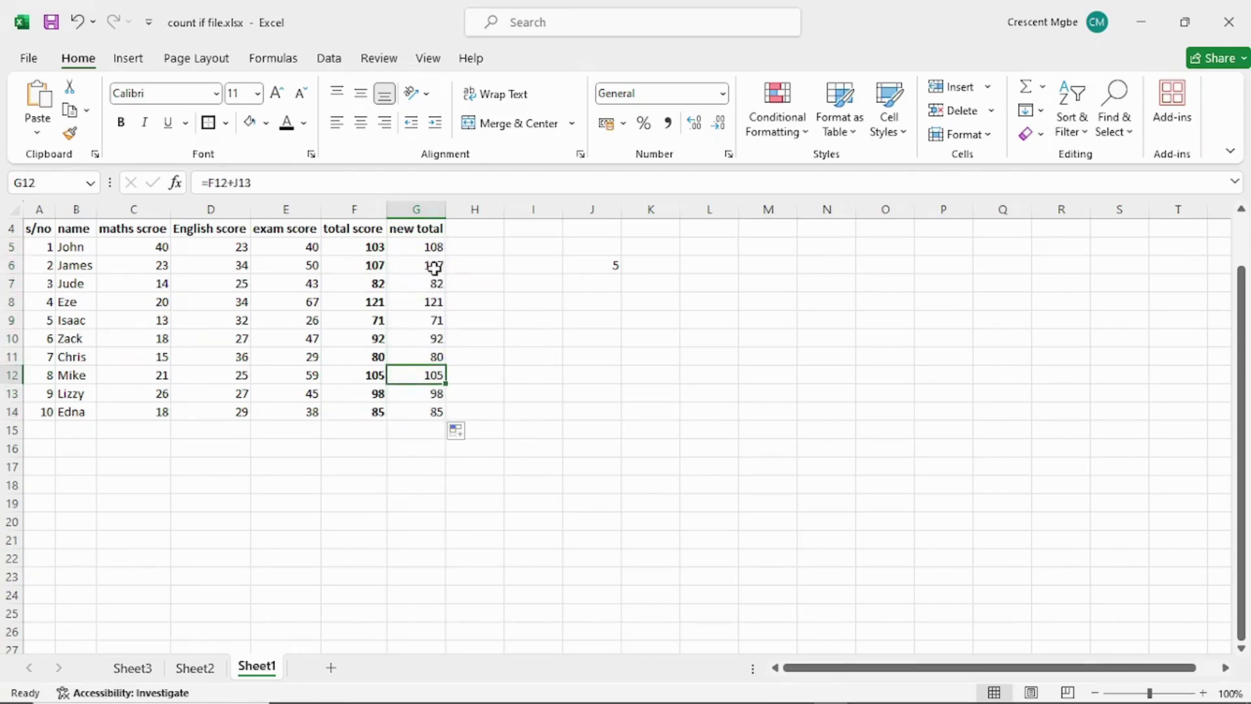
left_click(433, 267)
left_click(430, 301)
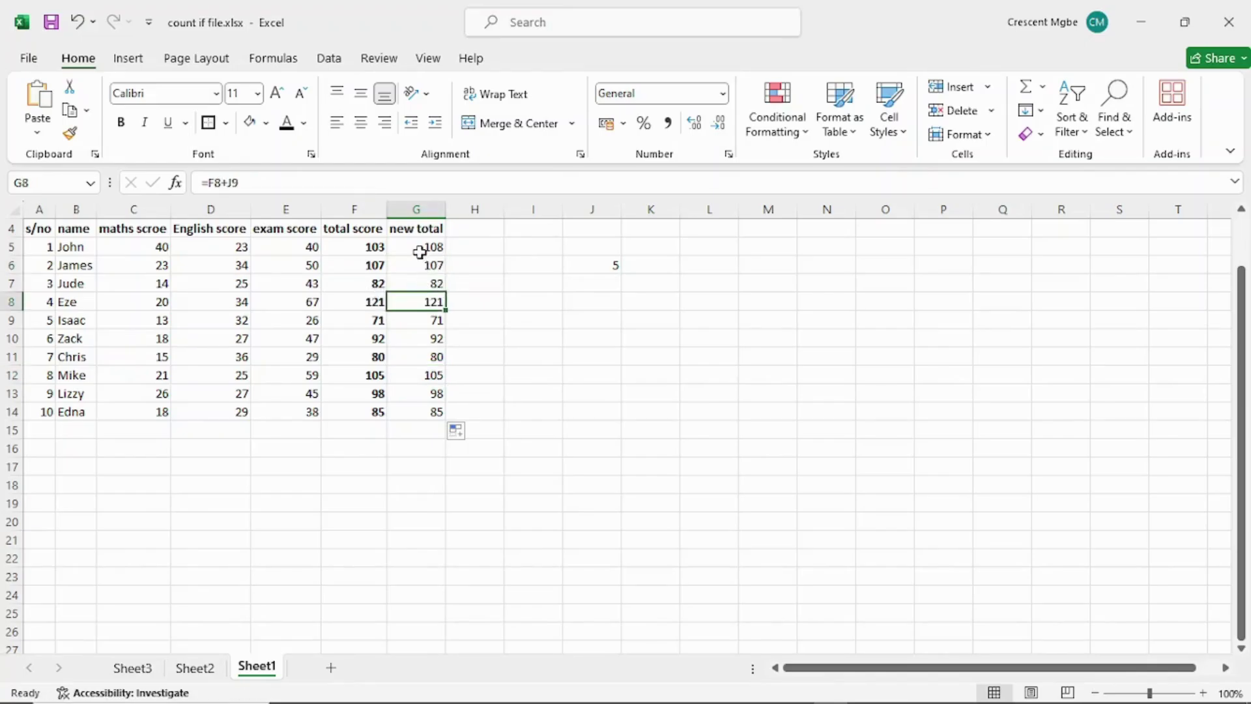
left_click(418, 245)
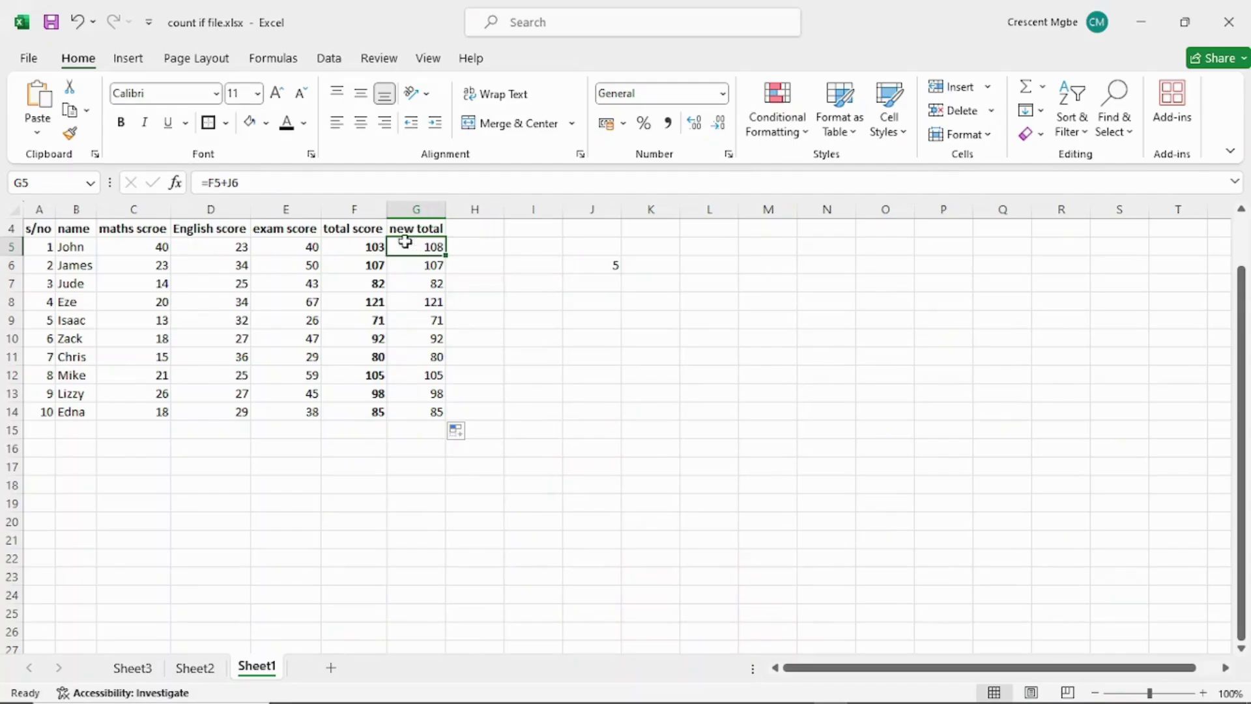
left_click(356, 253)
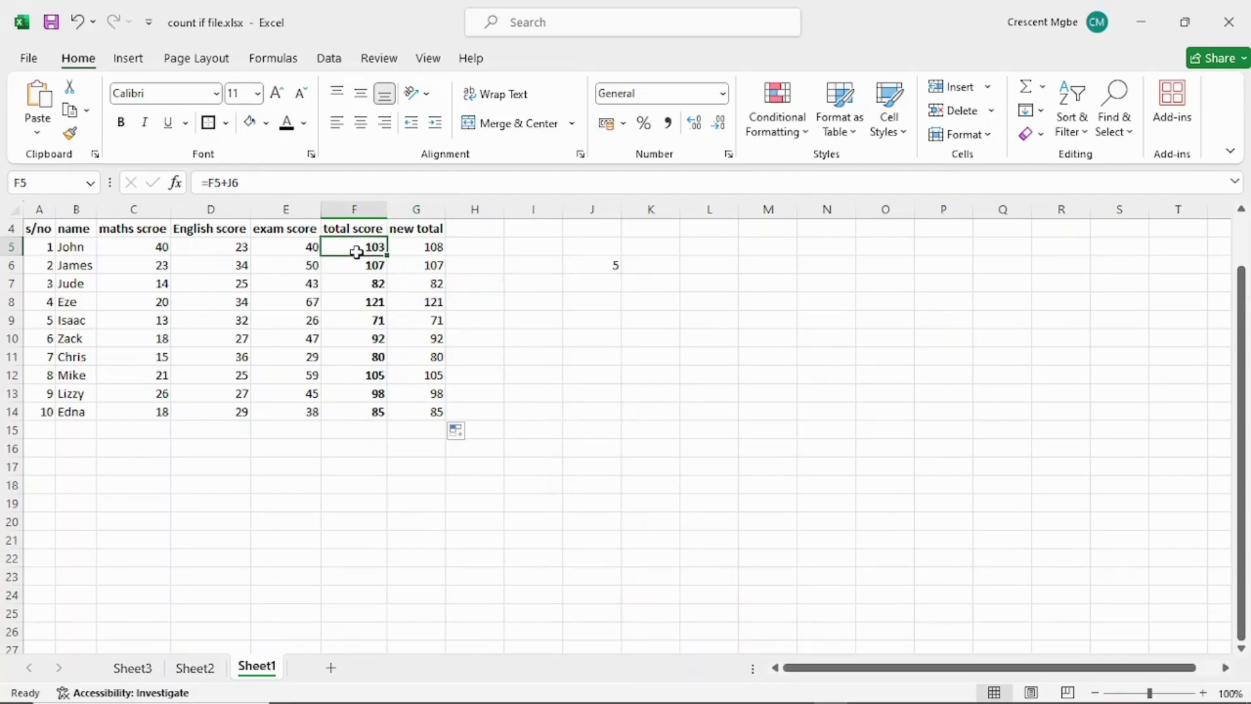
double_click(424, 247)
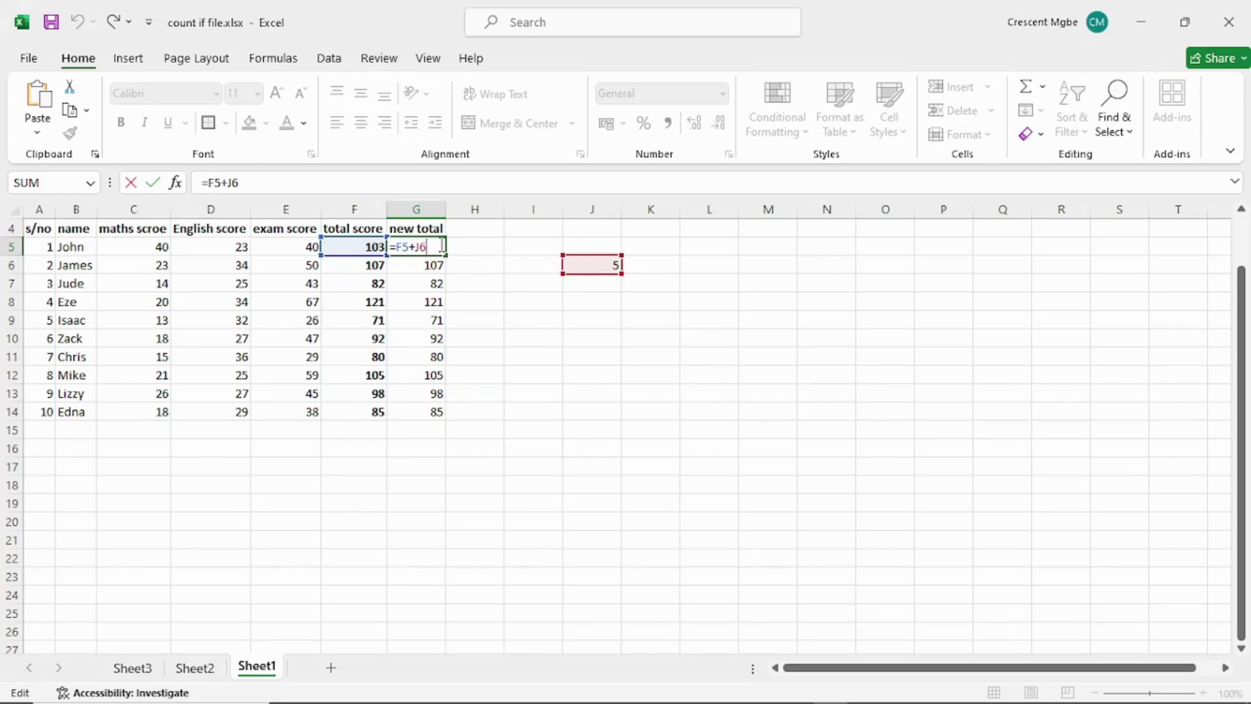
left_click(466, 243)
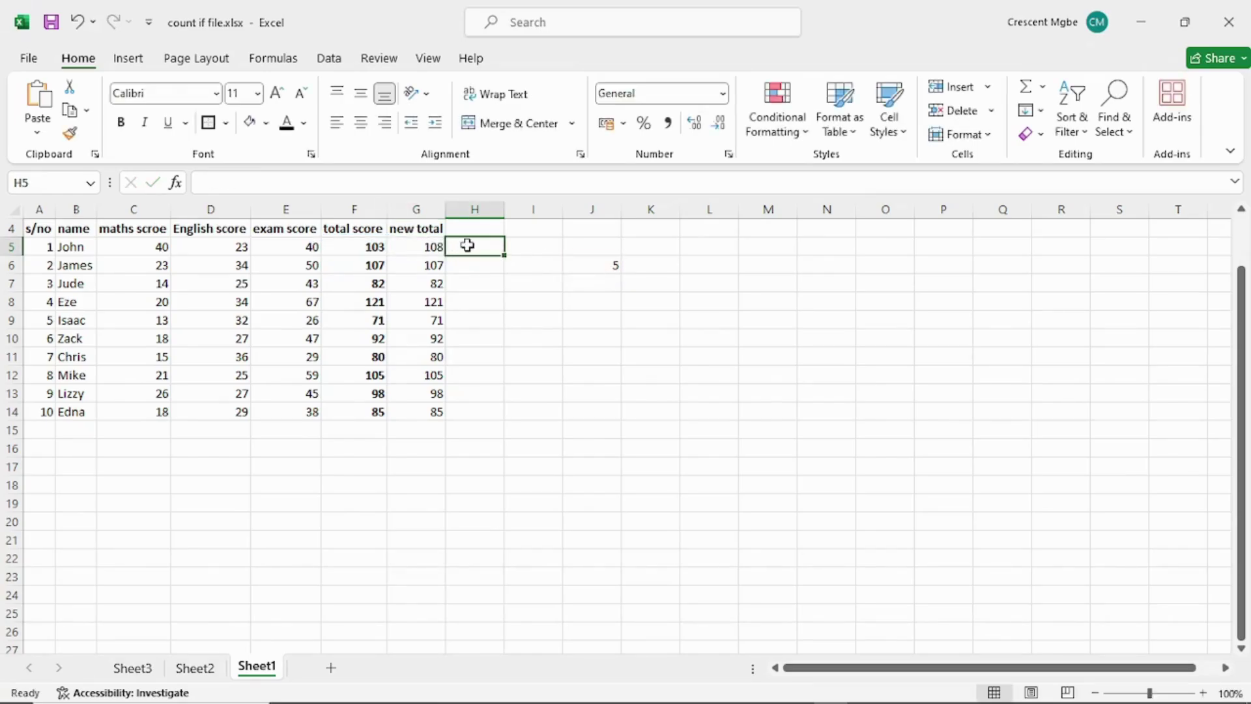
left_click(414, 266)
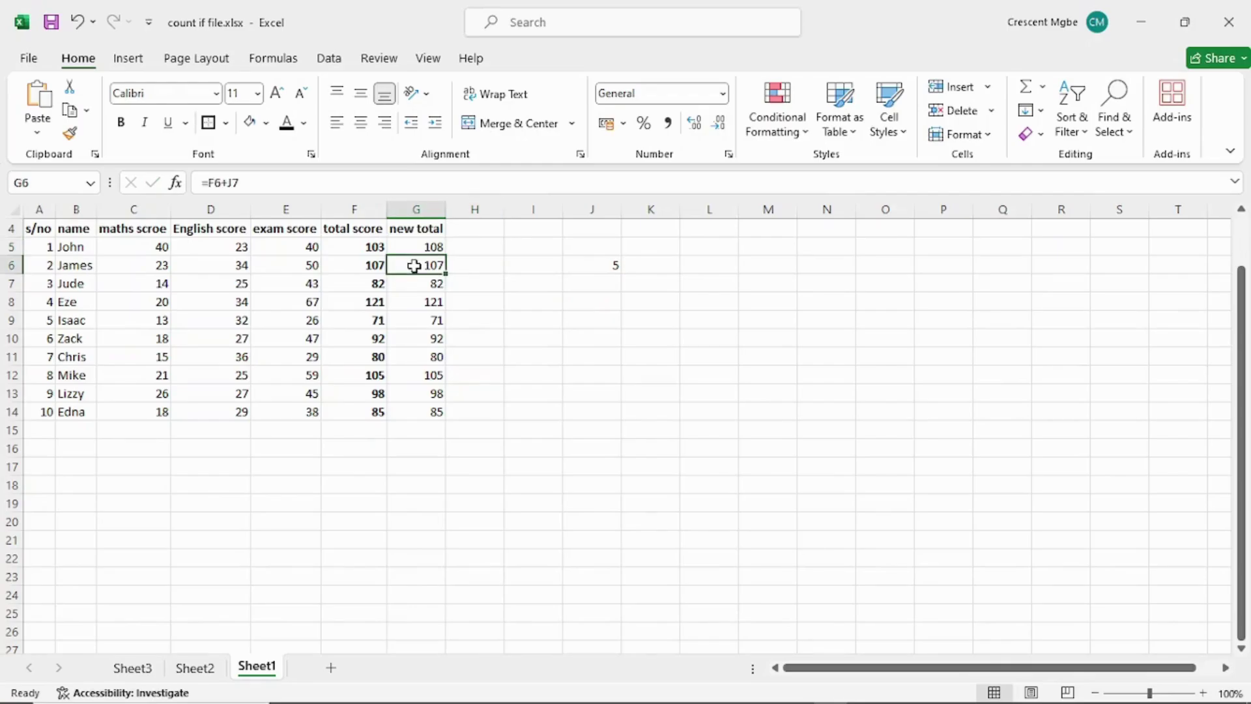
left_click(377, 262)
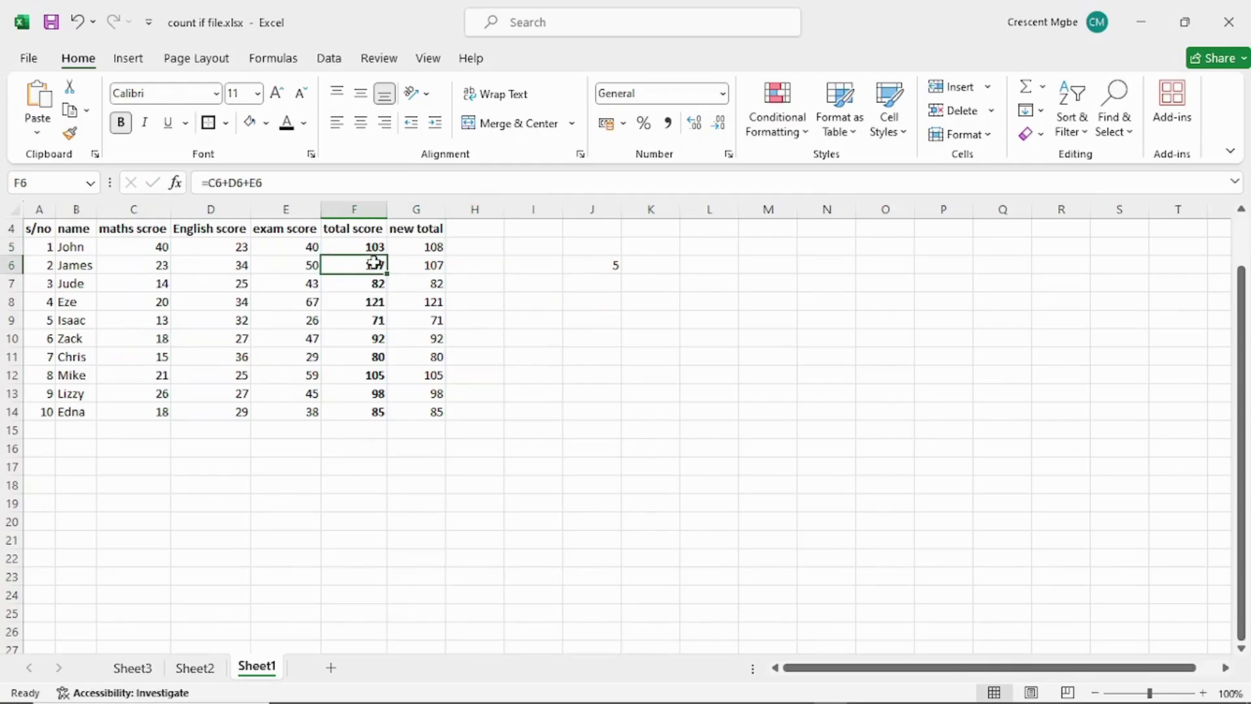
left_click(425, 270)
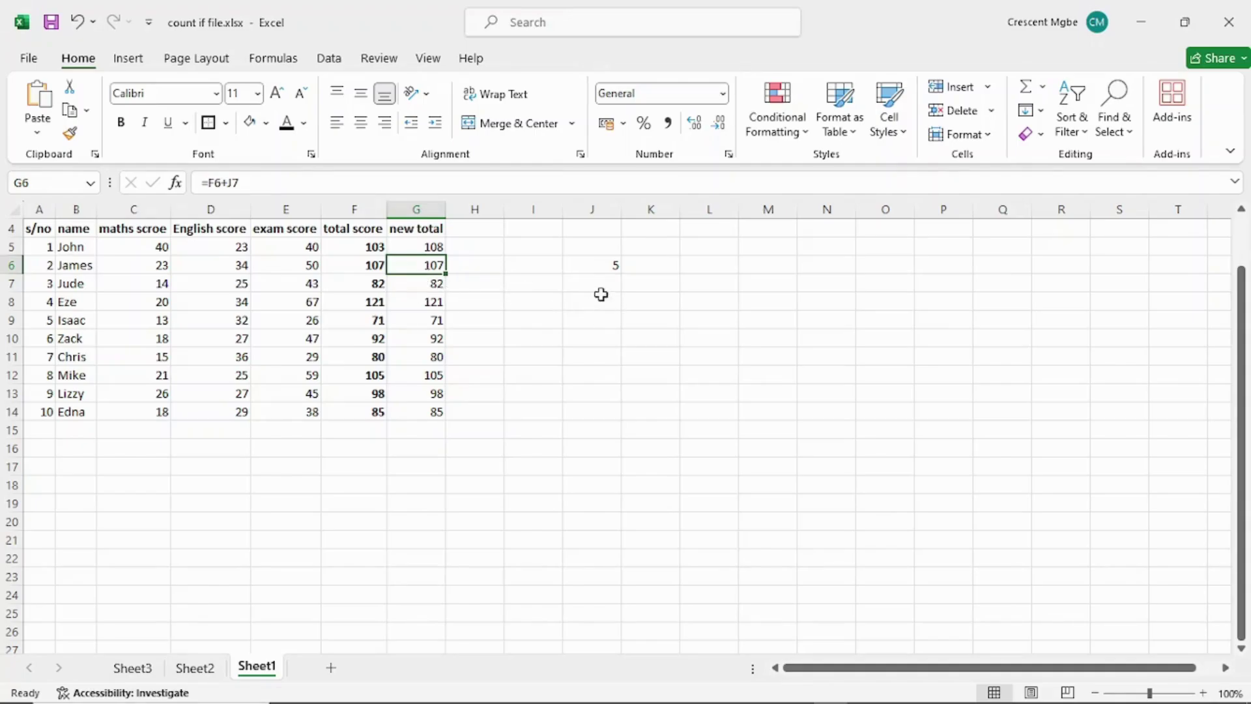
left_click(368, 284)
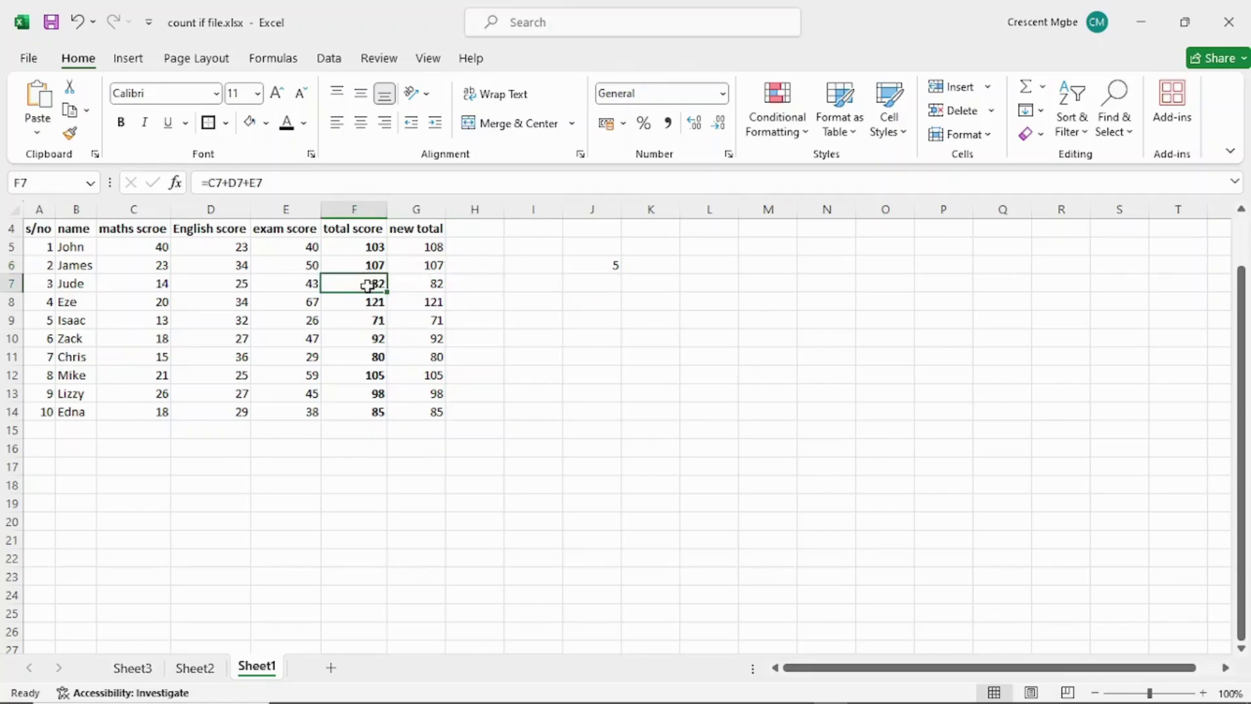
left_click(422, 285)
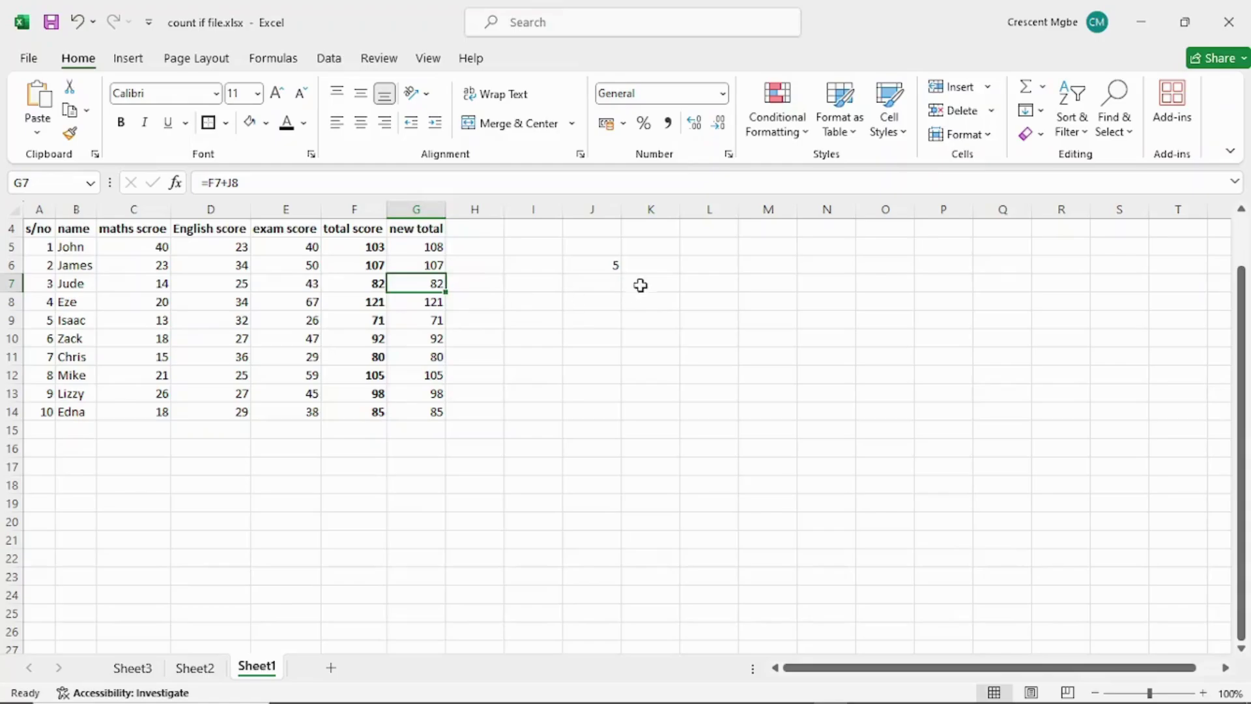
Step: Enter the value 5 in cells J7 and J8 below the existing value
left_click(595, 279)
type("5")
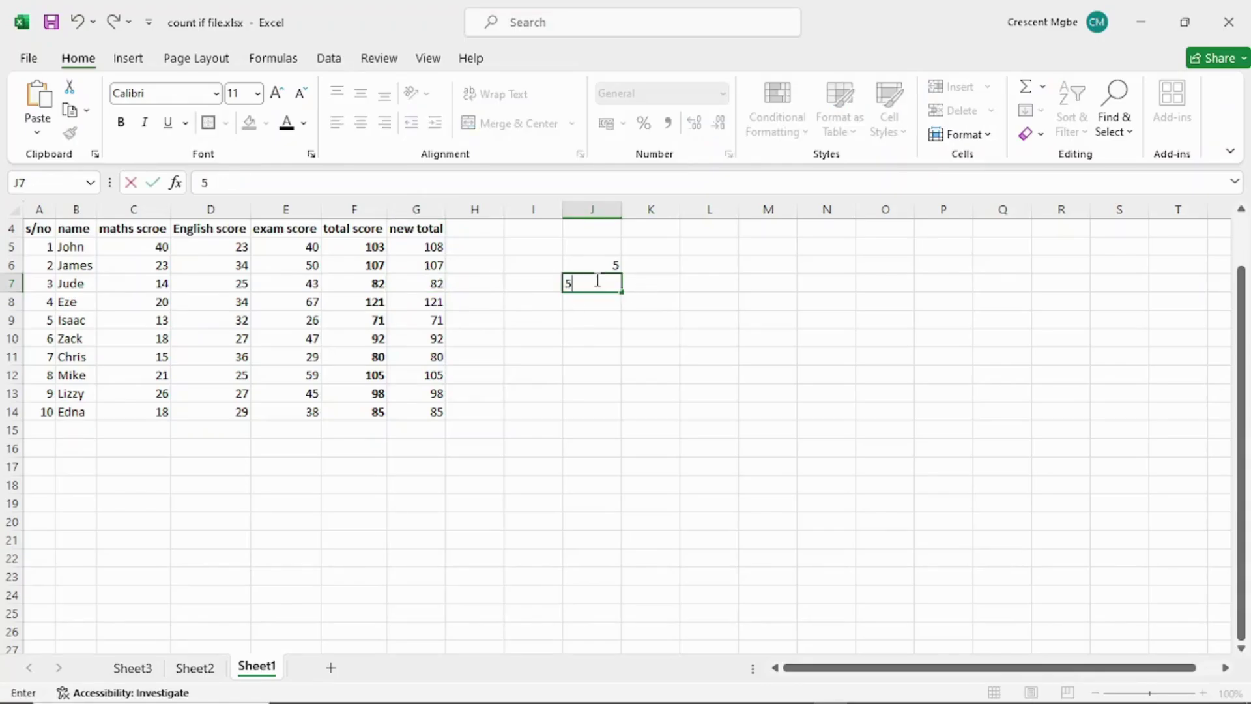
key("Return")
left_click(428, 265)
left_click(609, 300)
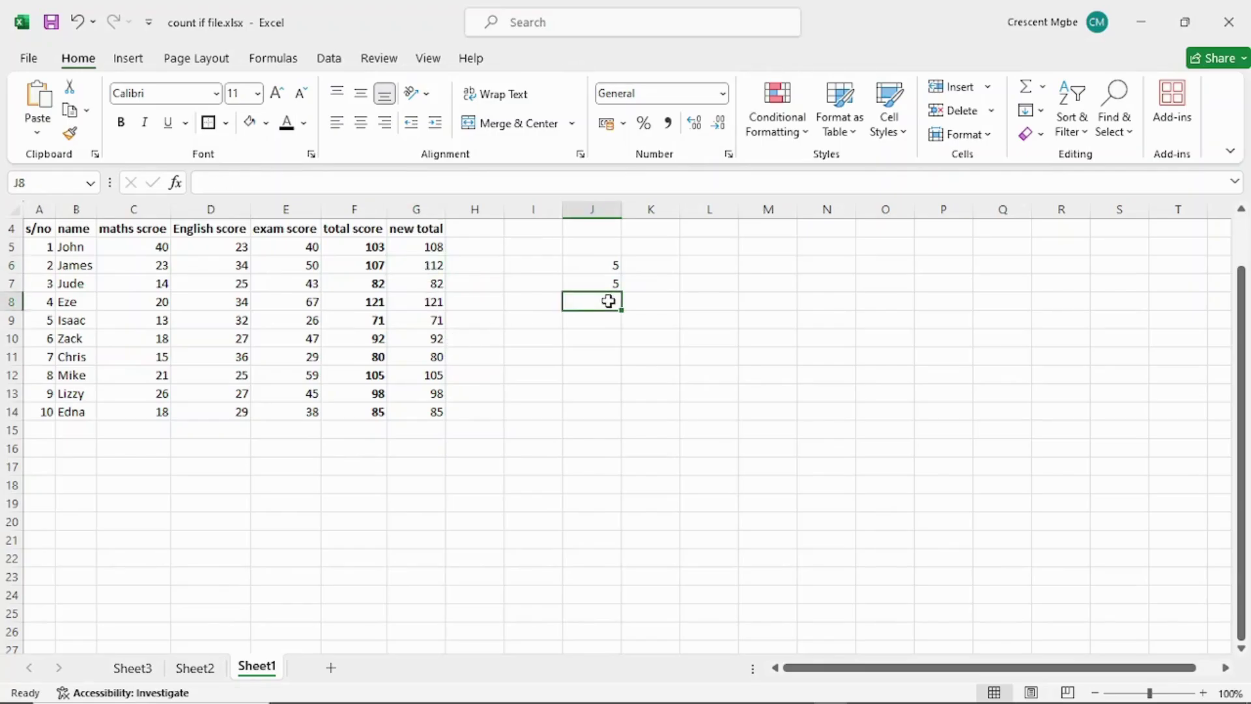
type("5")
key("Return")
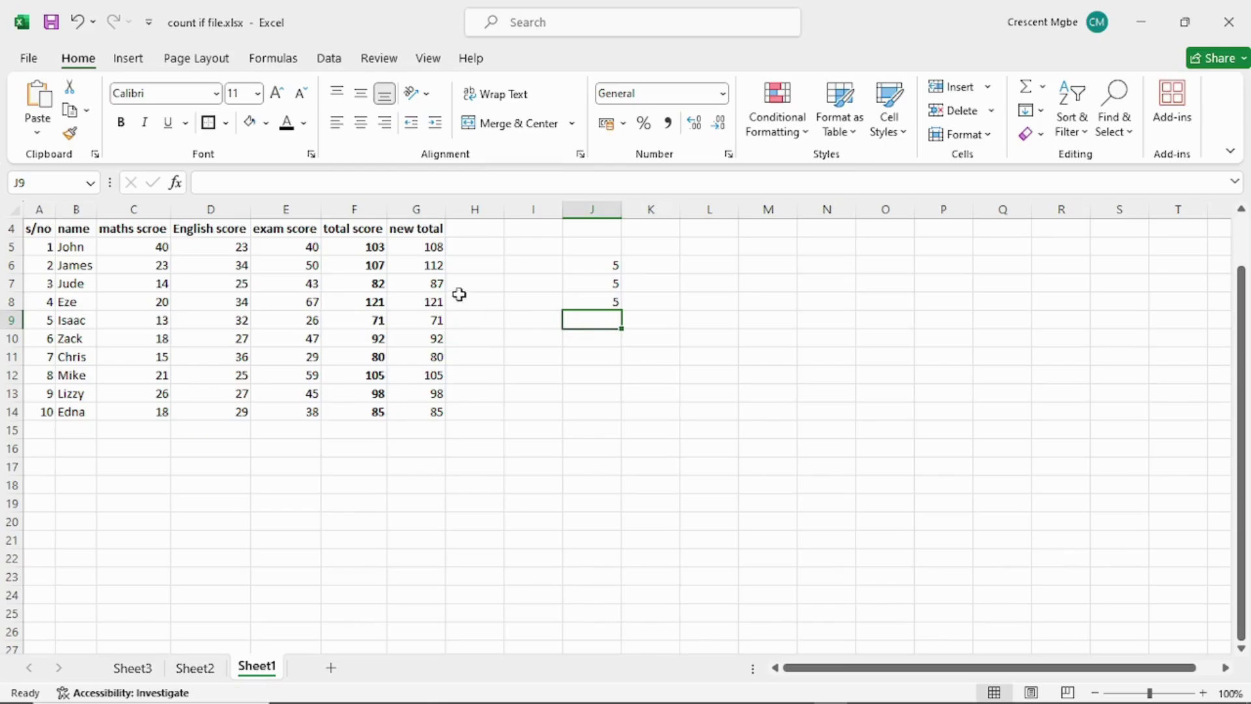
Step: Clear the extra values from J8 and J7 and delete the new total formulas in G5:G14
left_click(612, 305)
key("BackSpace")
left_click(600, 282)
key("BackSpace")
left_click(597, 267)
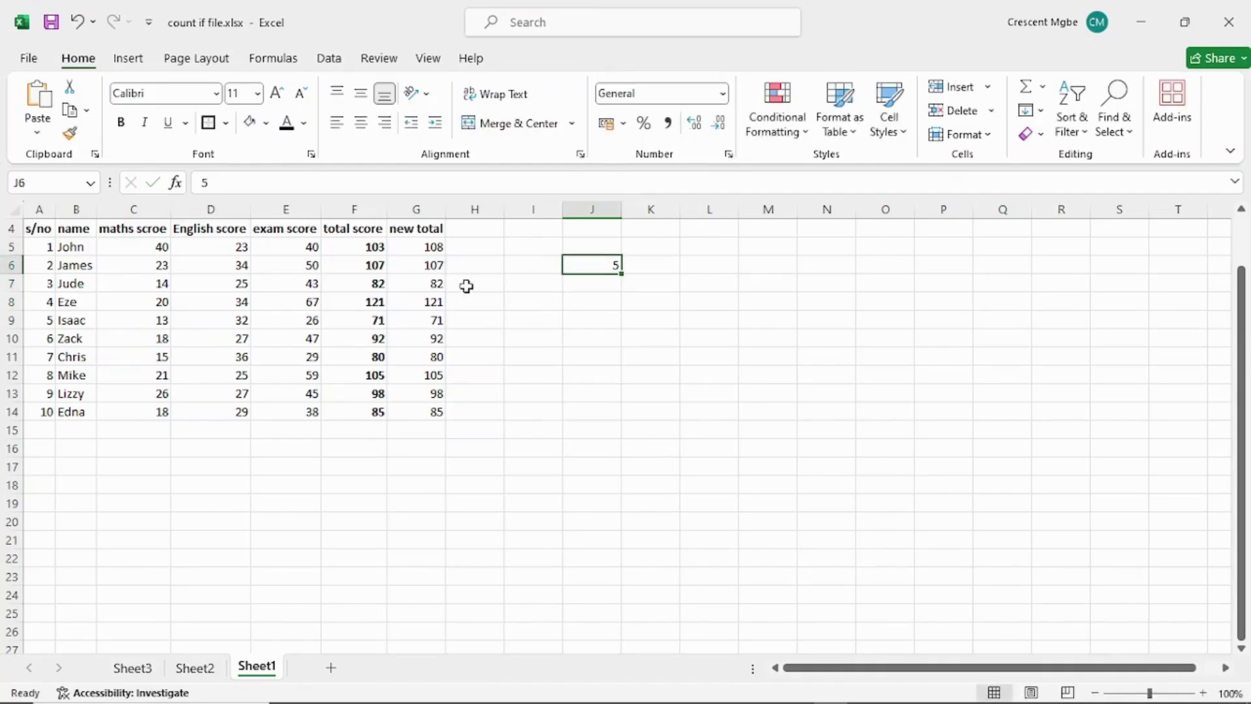
left_click(424, 408)
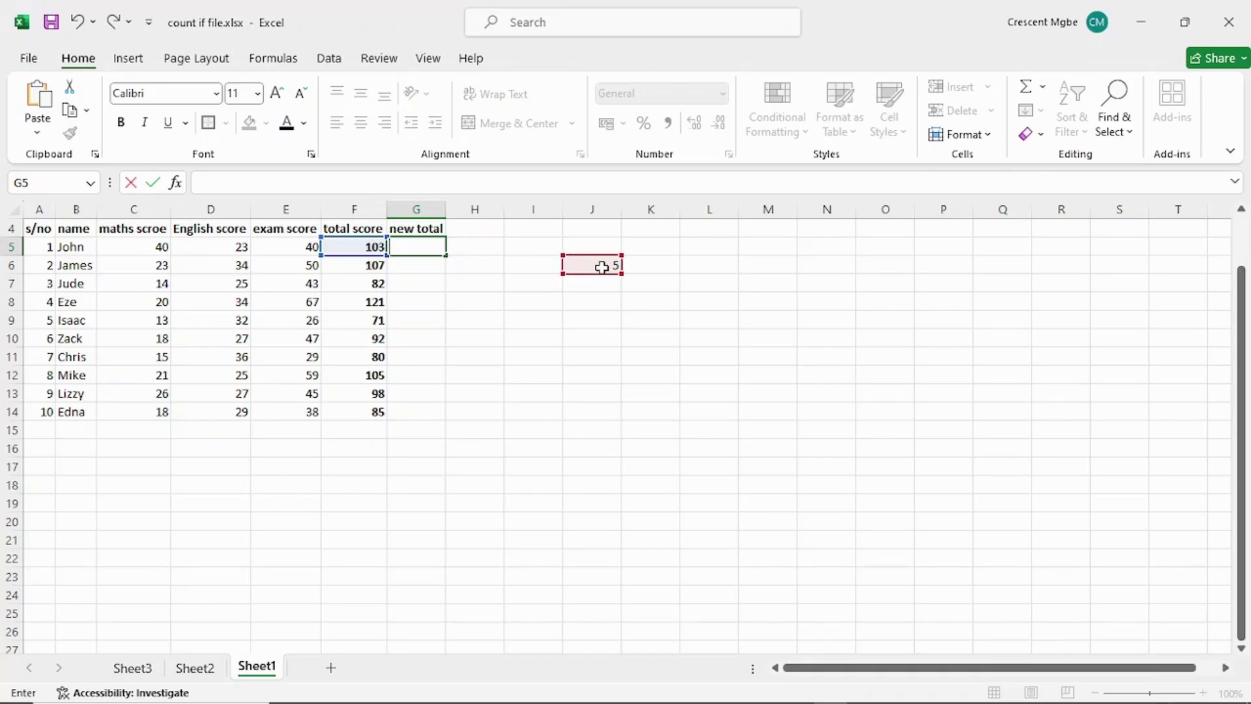
key("Escape")
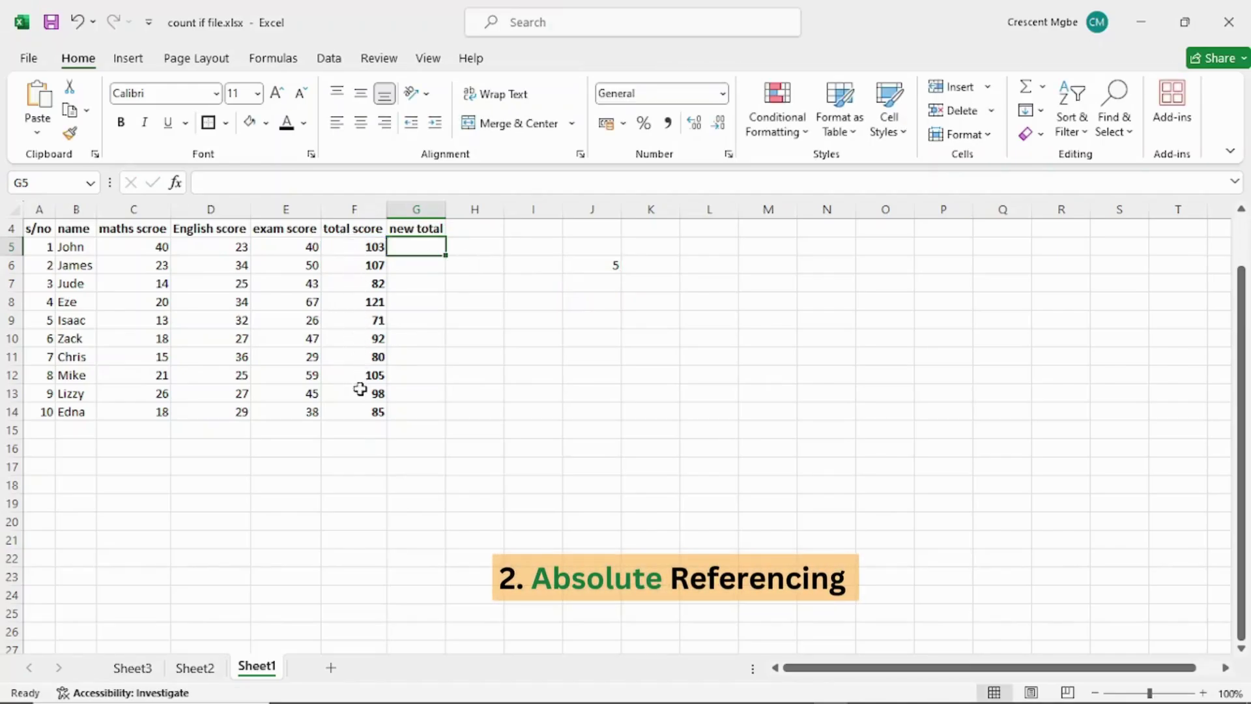
Step: Enter the formula =F5+$J$6 in G5, with J6 as an absolute reference
left_click(596, 263)
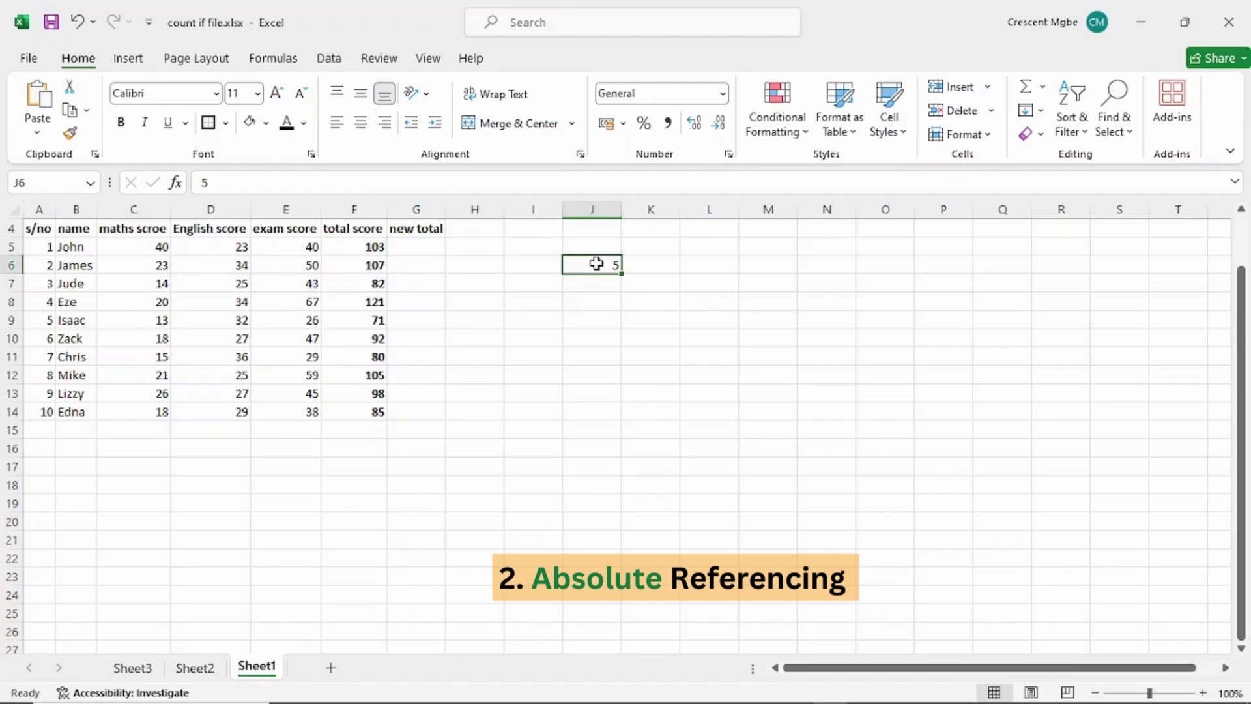
left_click(425, 247)
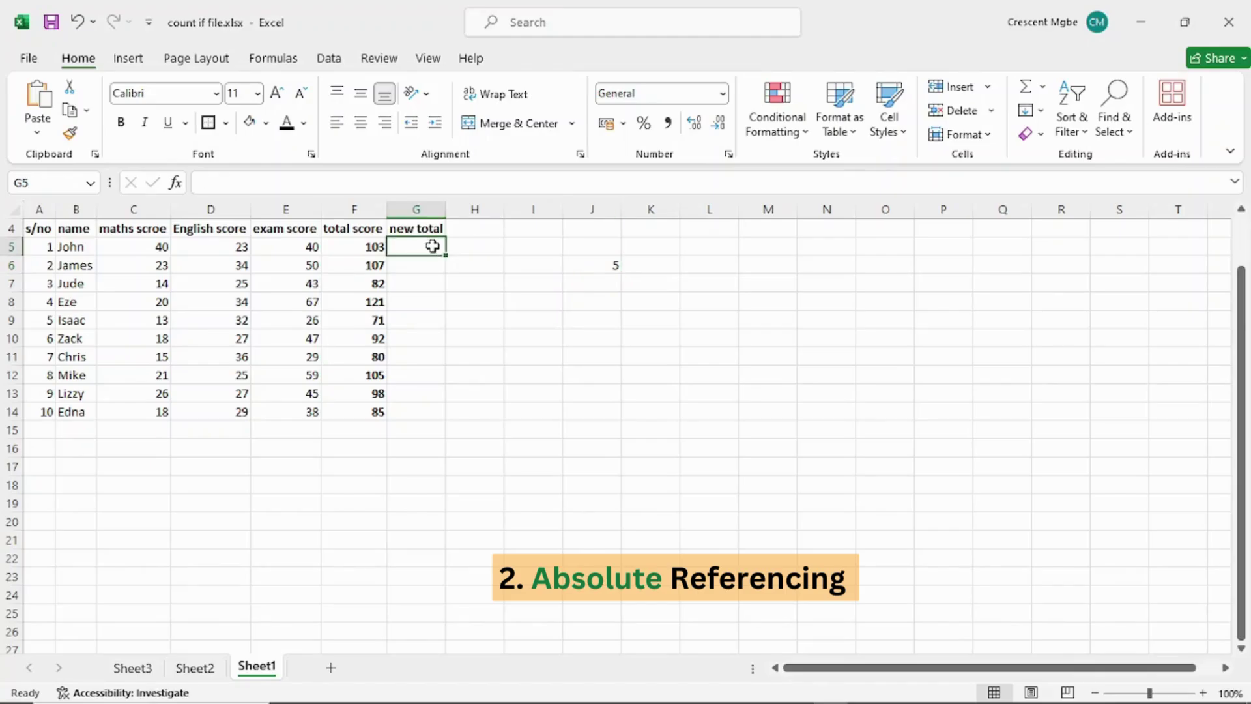
type("=")
left_click(371, 248)
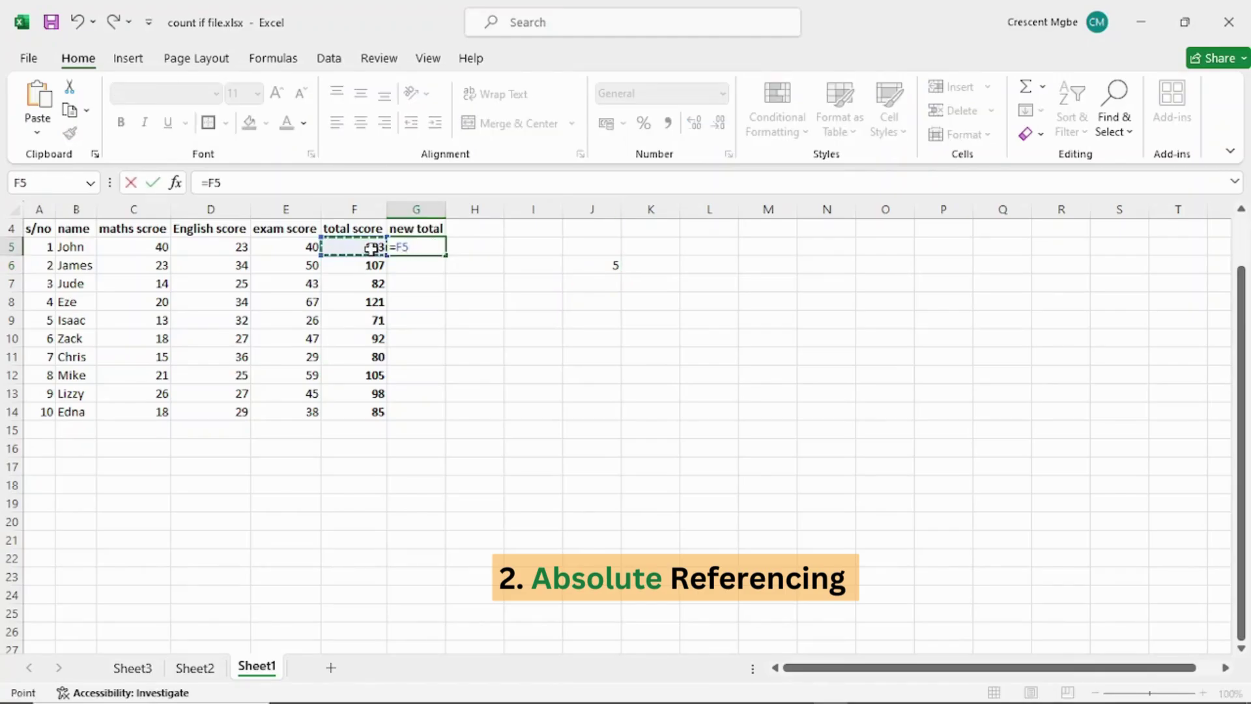
type("+")
left_click(611, 267)
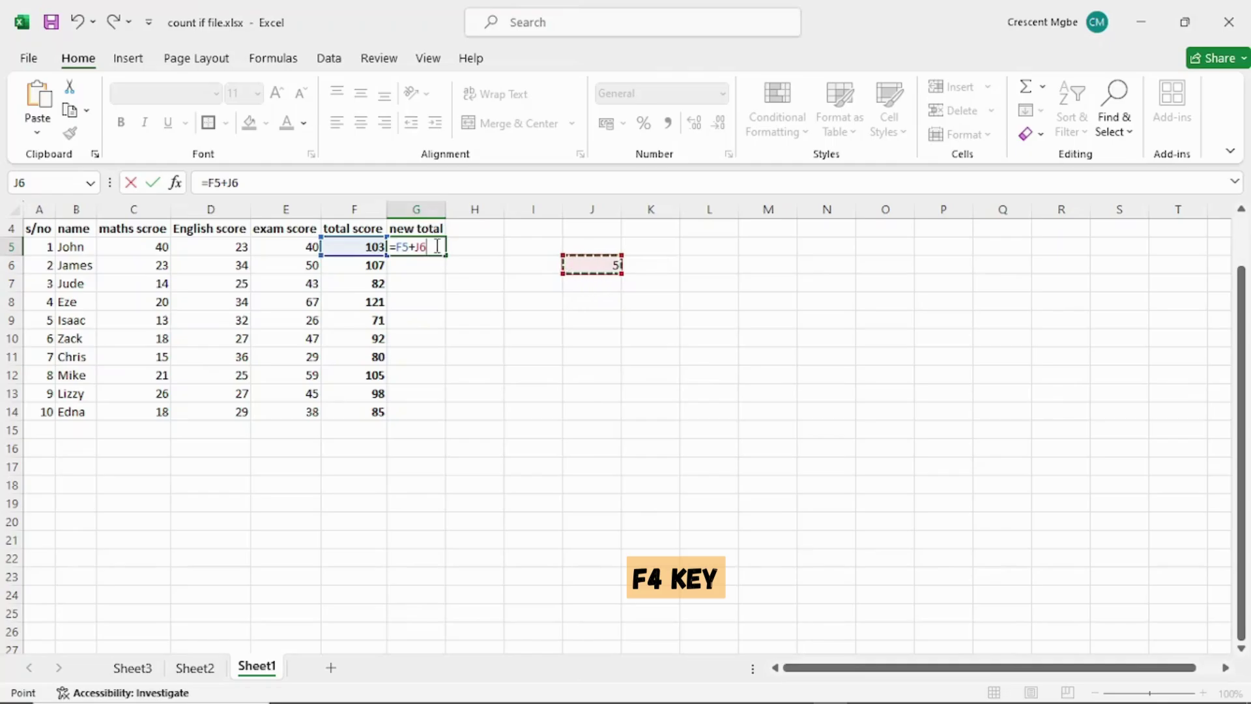
key("F4")
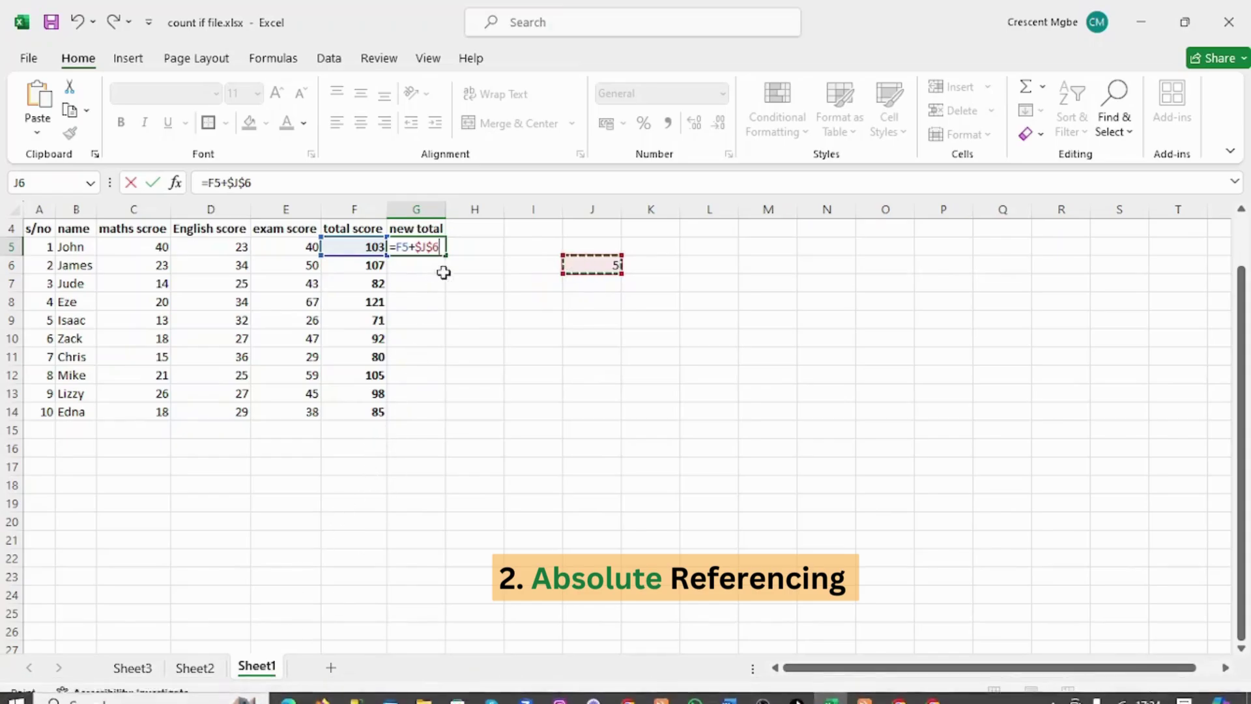
key("Return")
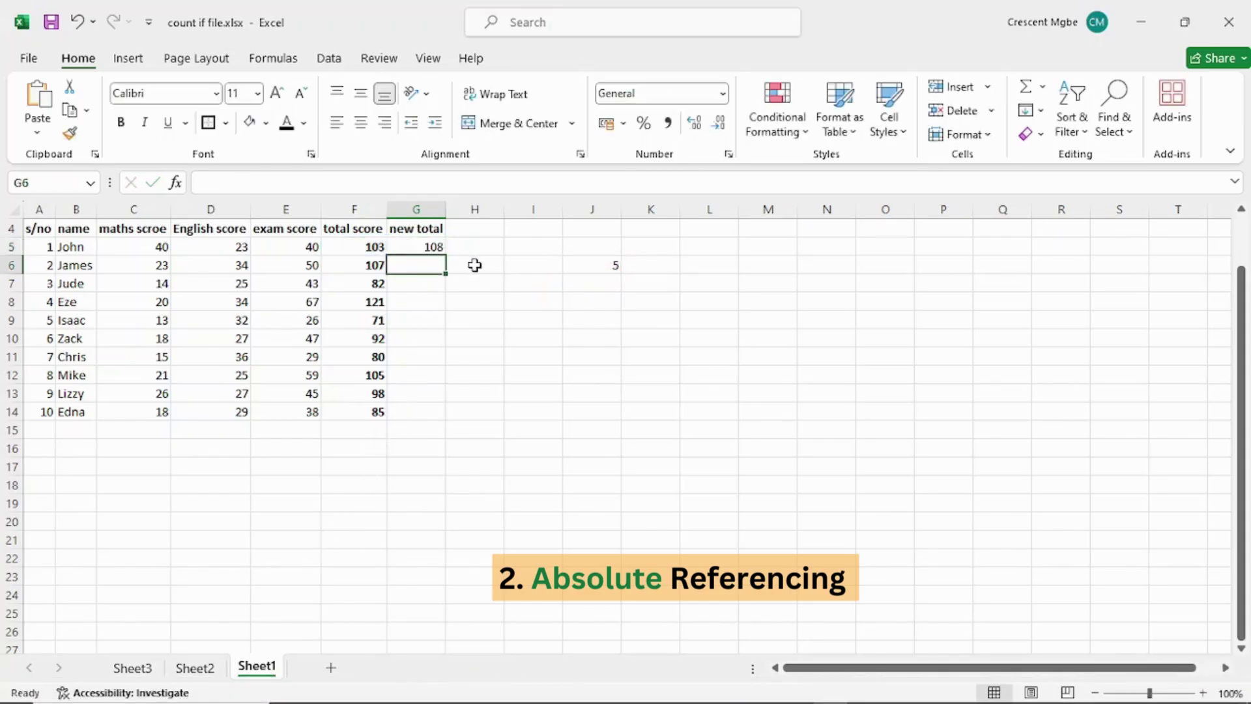
Step: Copy the new total formula from G5 down to G14 and check the cell references in G5 and G6
left_click(431, 251)
left_click_drag(445, 255, 451, 415)
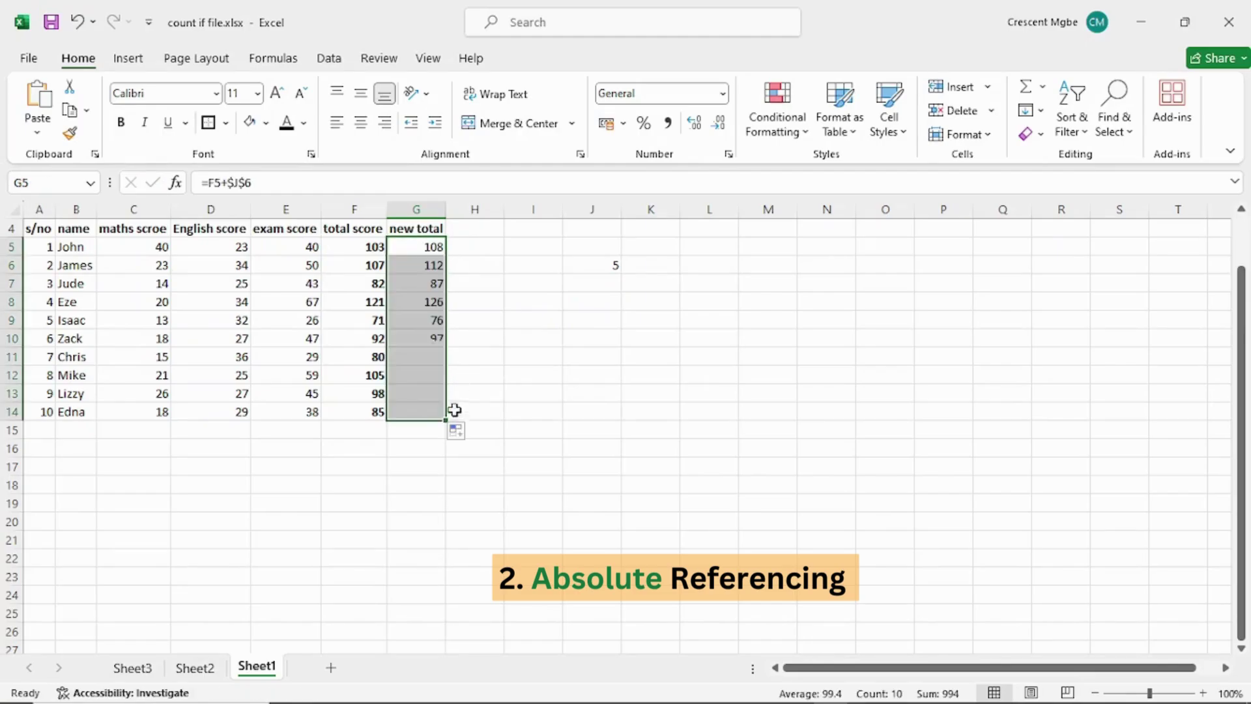
left_click(541, 355)
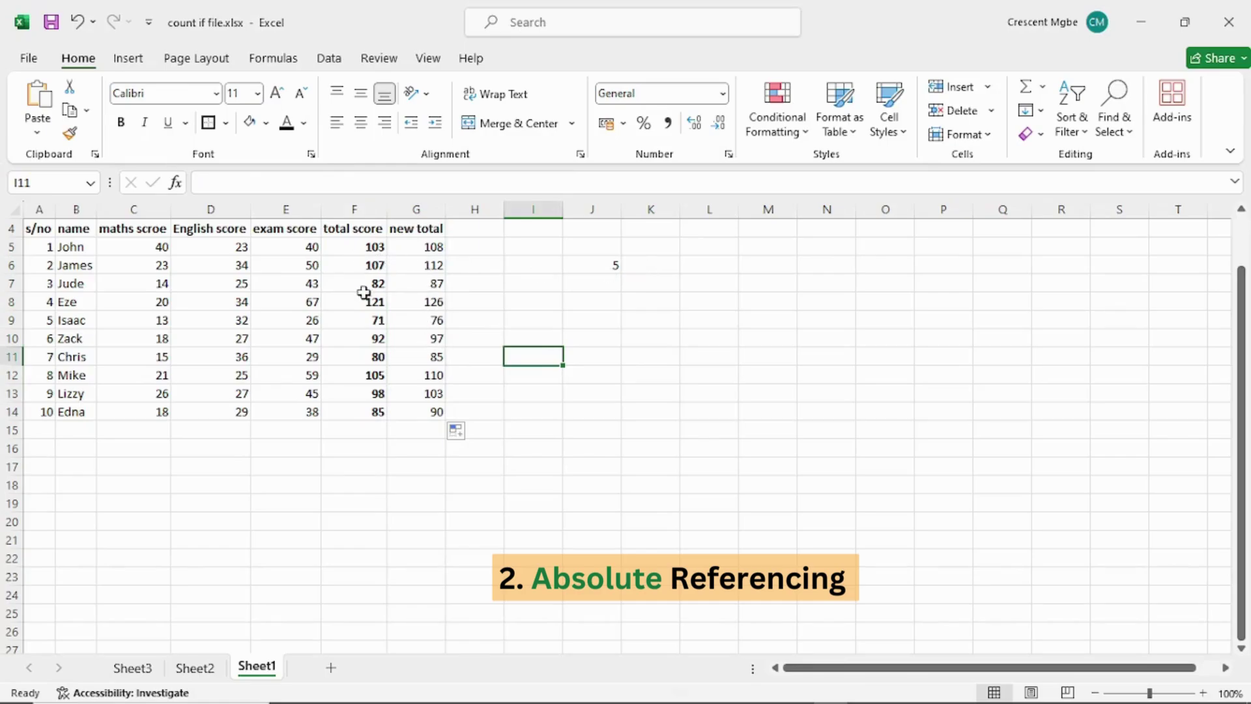
left_click(425, 245)
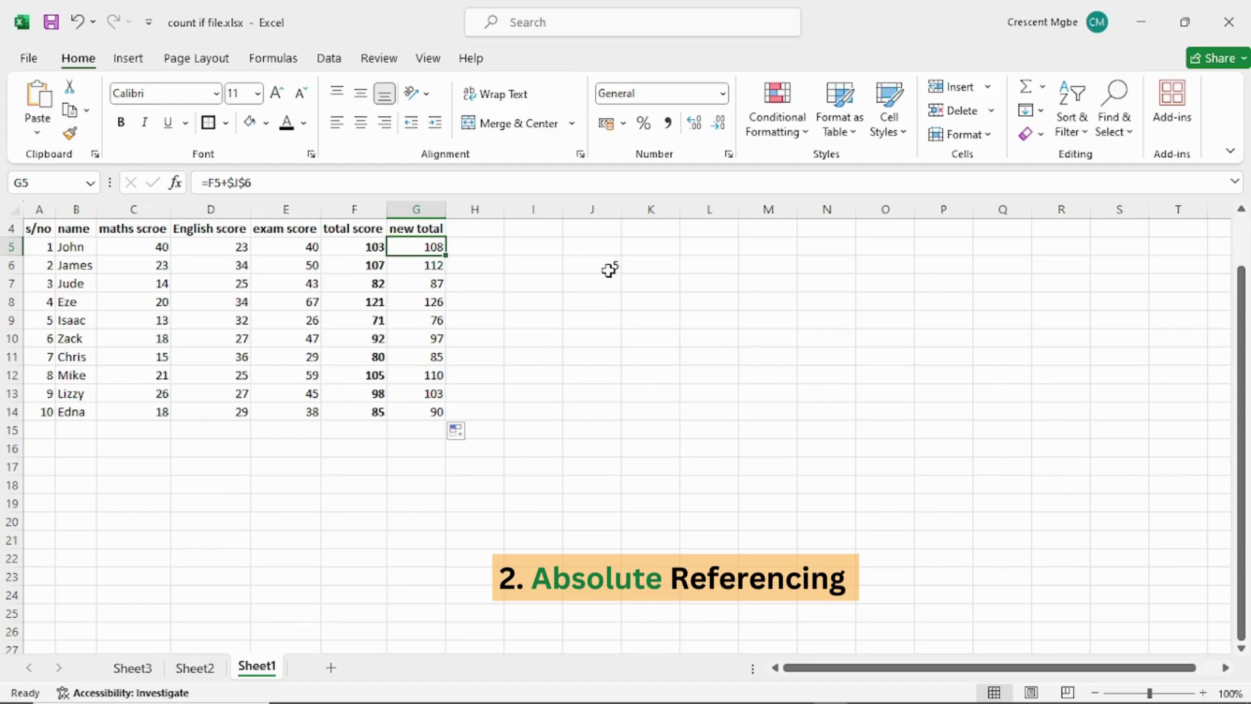
left_click(440, 269)
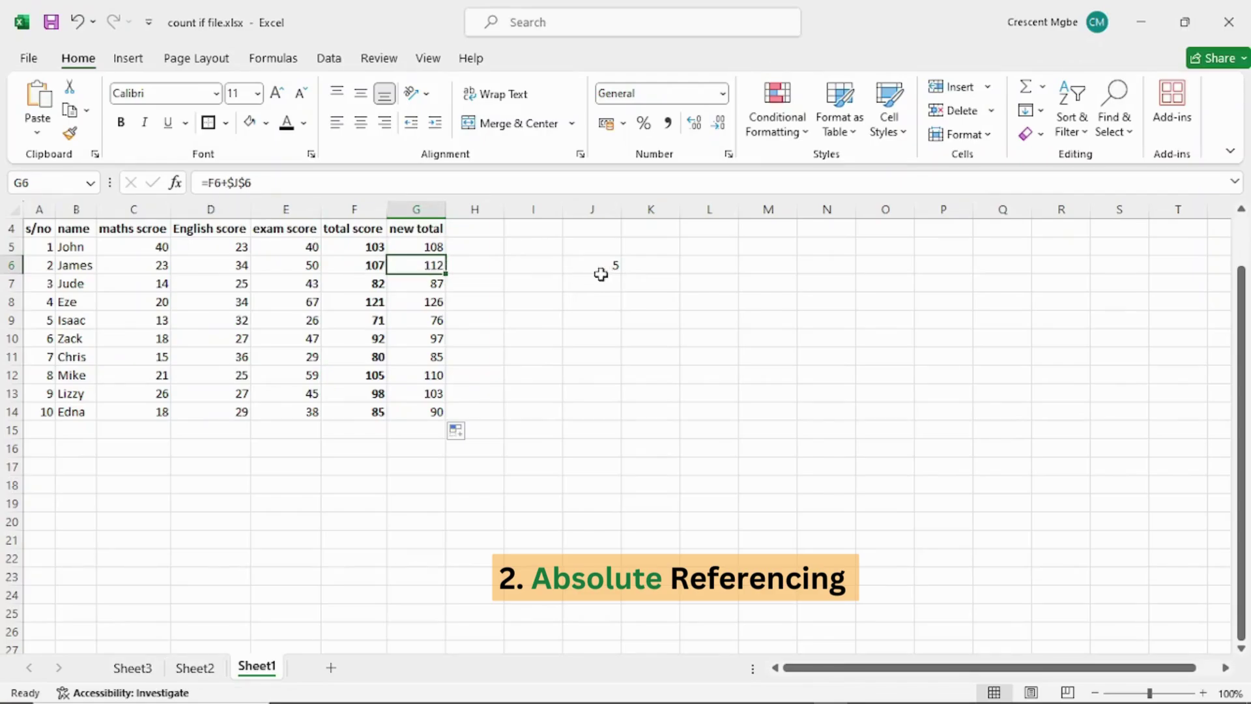
Step: Check the cell references in the copied new total formulas in G7, G8 and G9
left_click(419, 285)
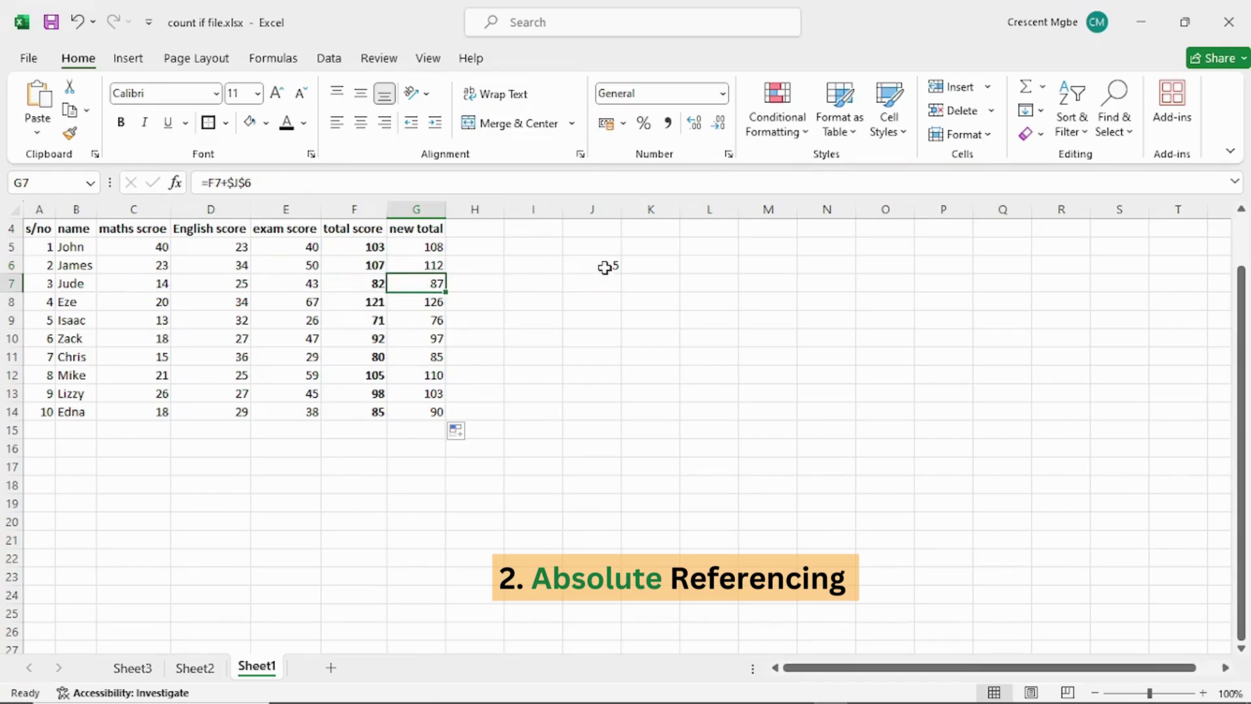
left_click(406, 305)
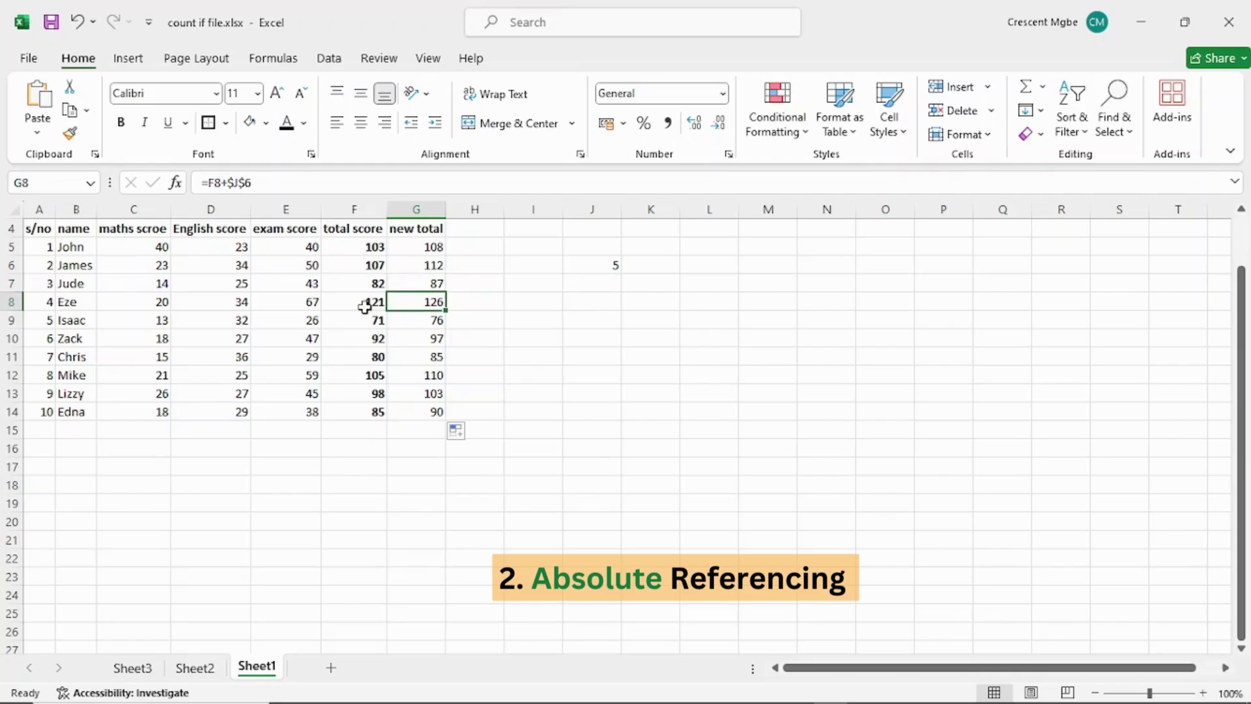
left_click(418, 319)
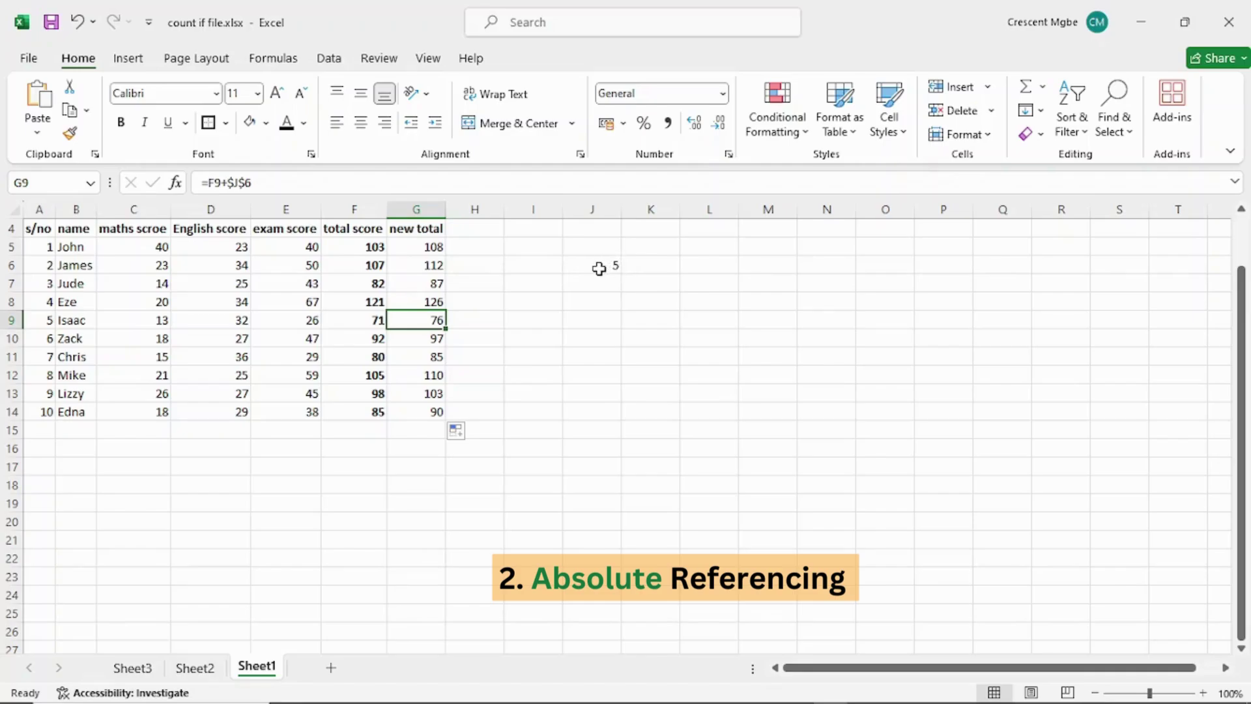
left_click(721, 281)
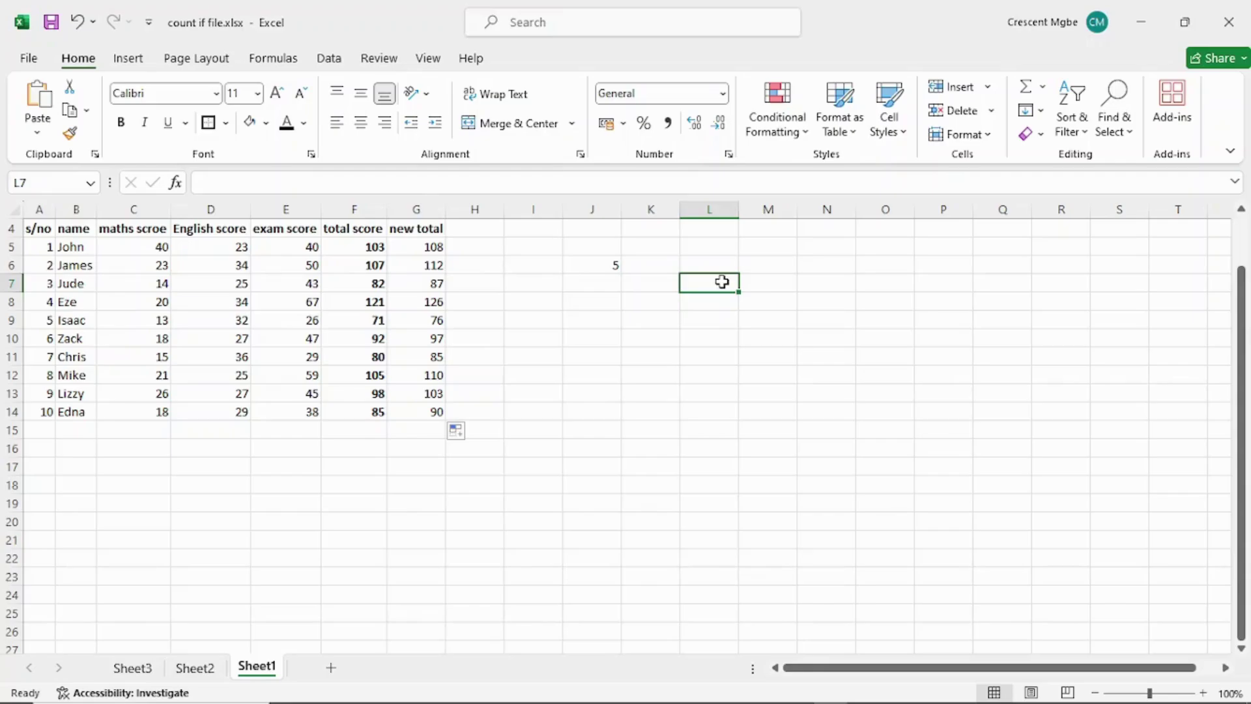
Step: Re-enter the J6 reference in G5's formula as an absolute reference so it reads =F5+$J$6
left_click(433, 246)
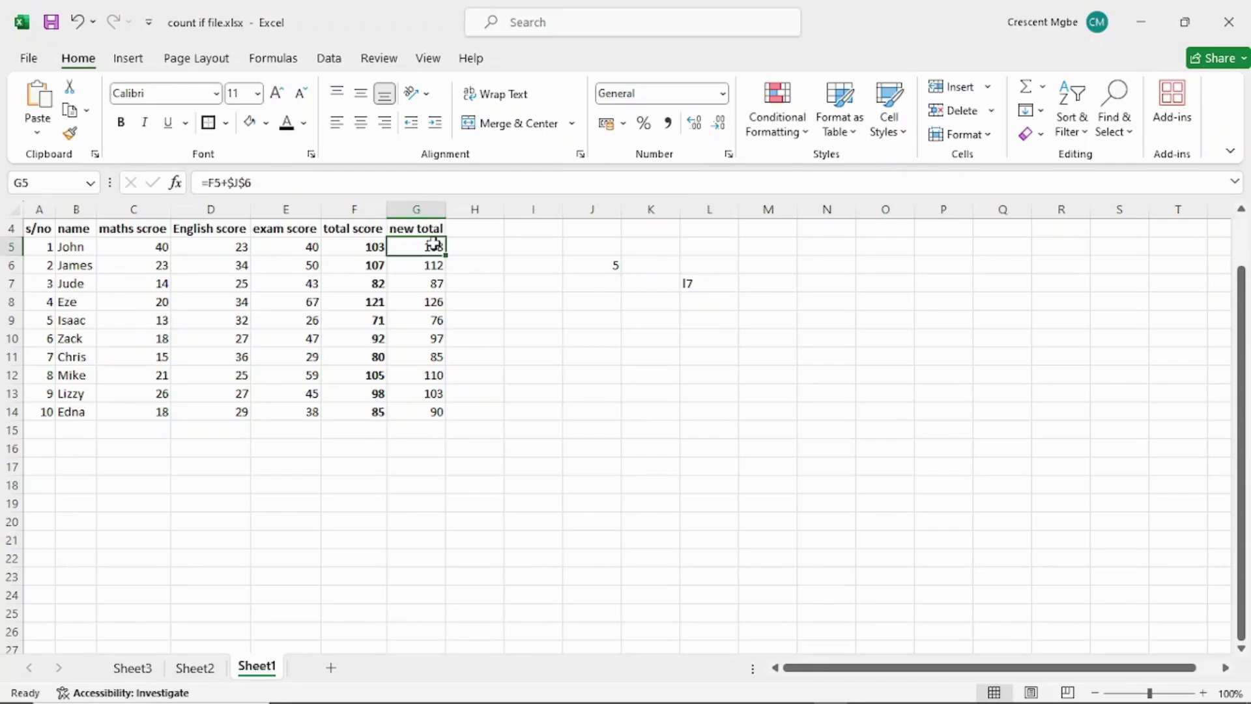
left_click(263, 182)
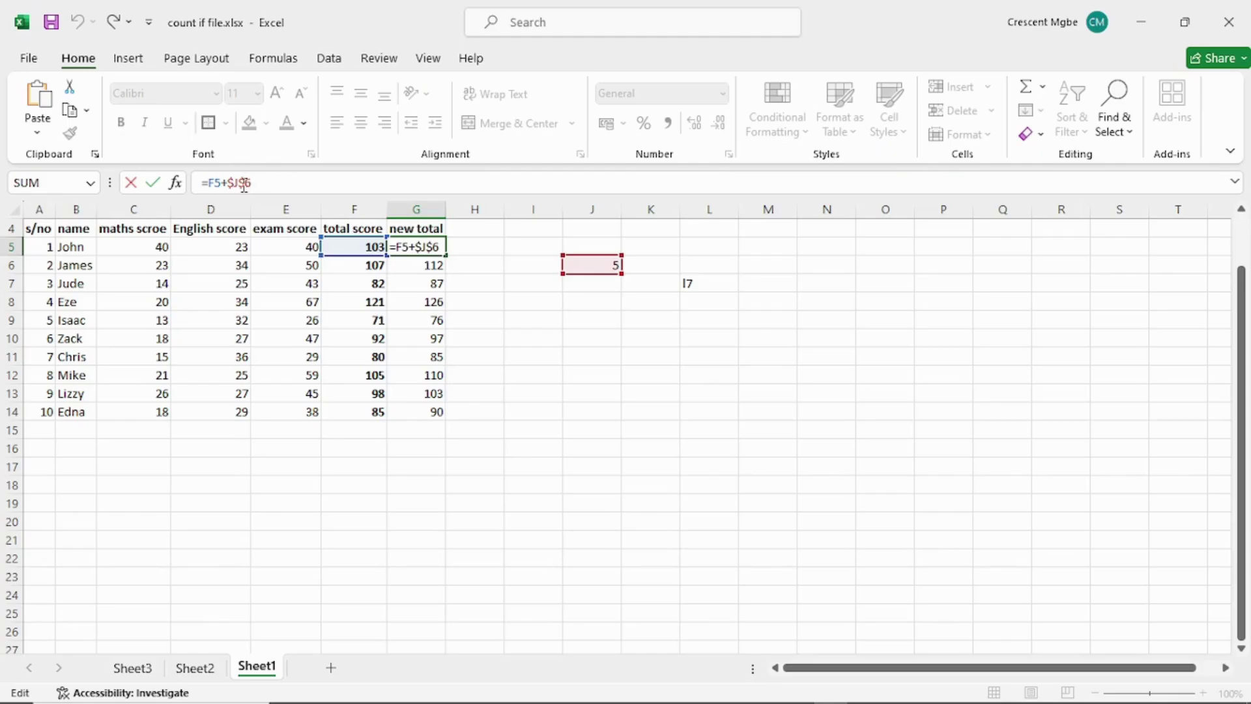
left_click(245, 184)
key("BackSpace")
type("$")
key("BackSpace")
key("BackSpace")
key("BackSpace")
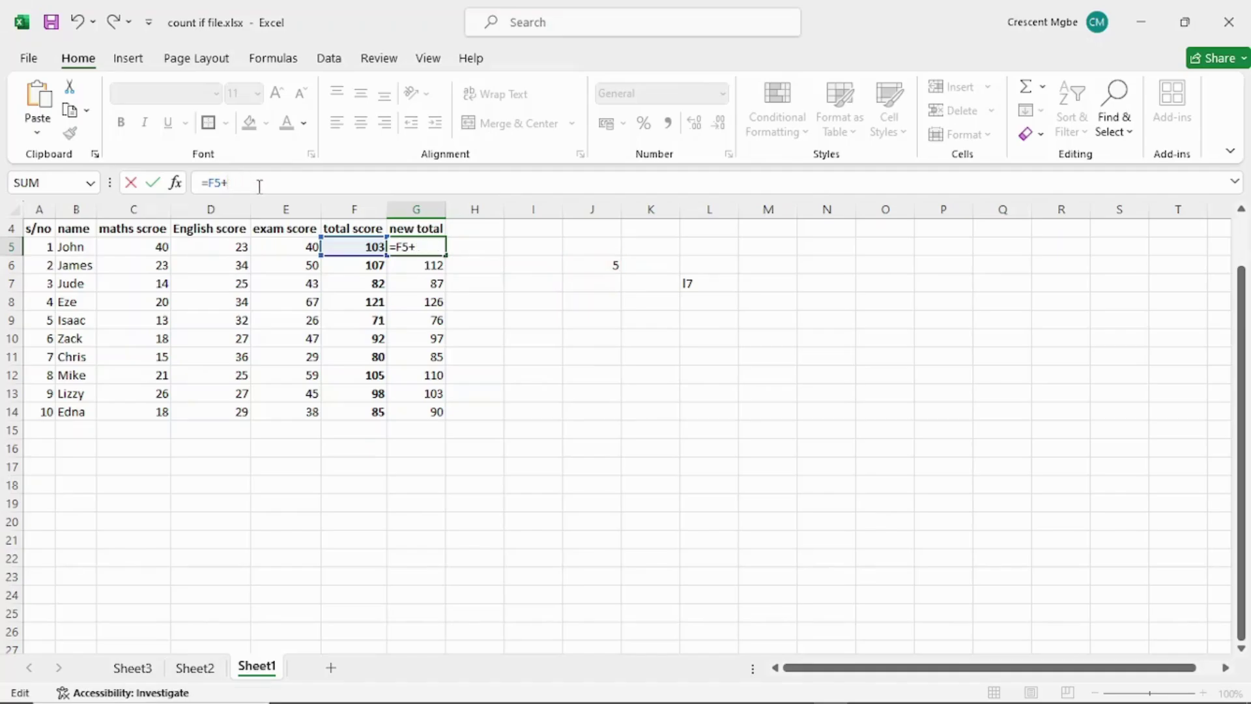
type("J6")
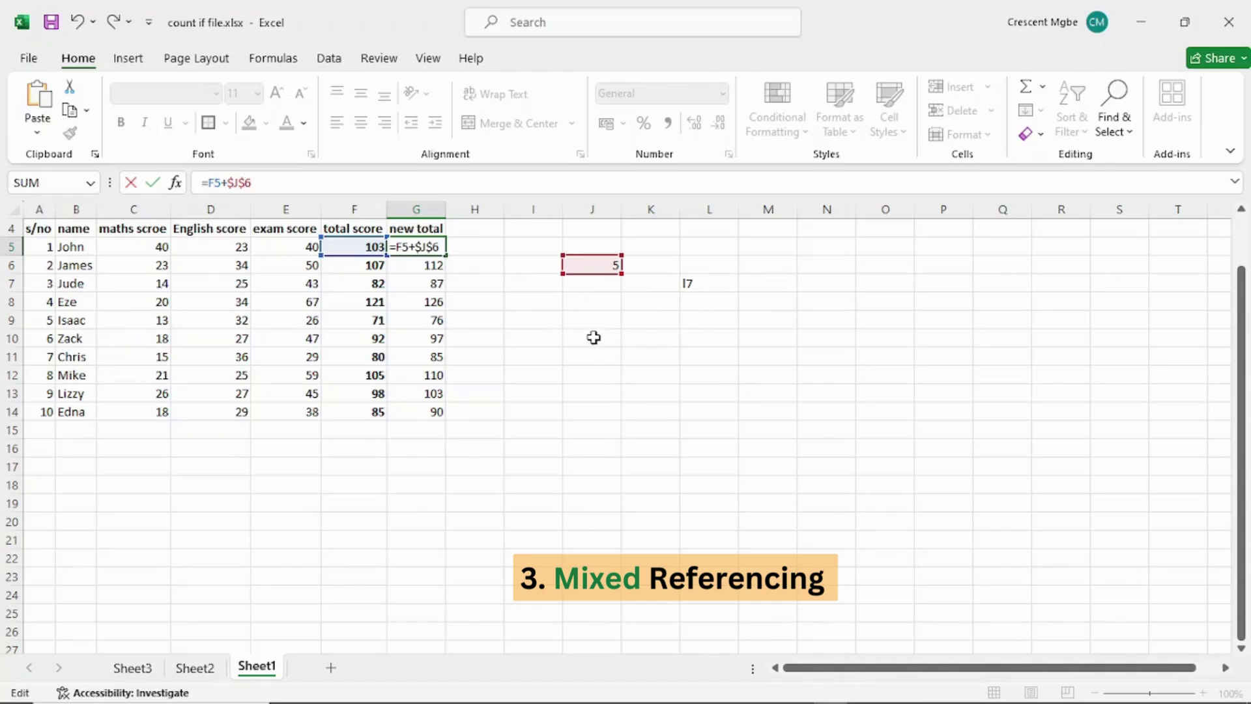
key("Return")
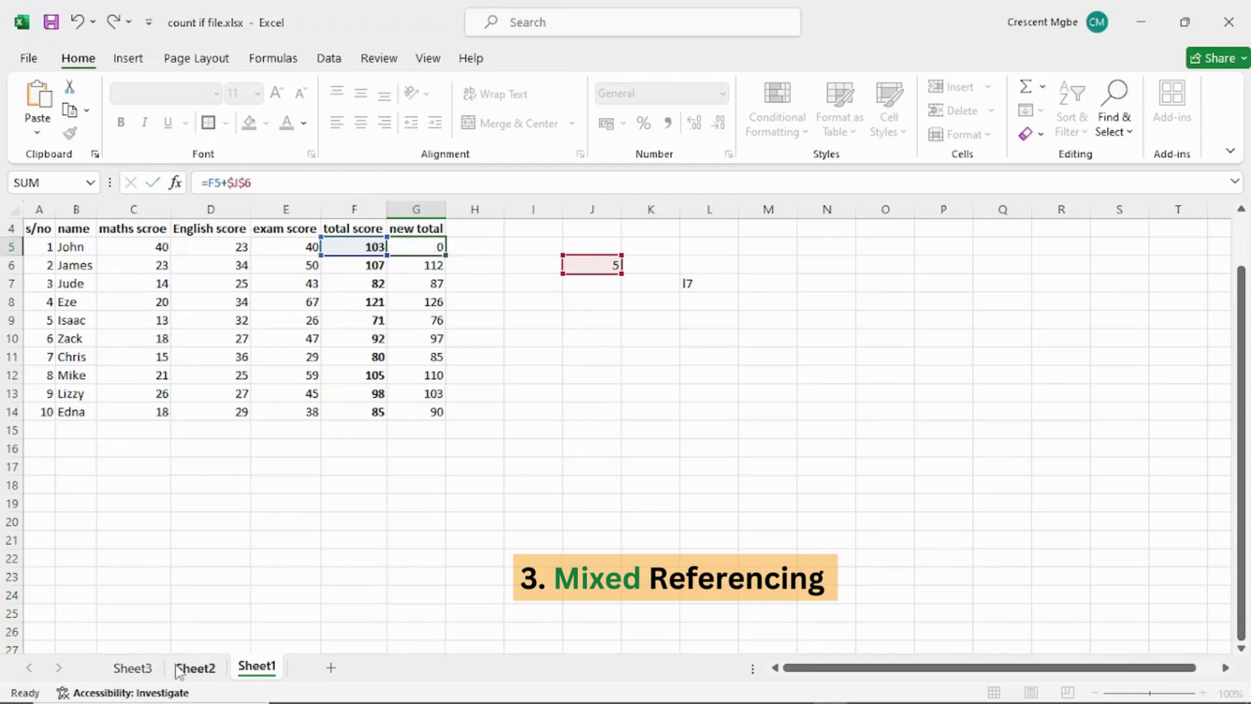
Step: On Sheet2, enter the heading PRICE in E3 and the values 50,000, 90,000, 80,000 and 75,000 in E4:E7
left_click(195, 668)
left_click(287, 264)
type("PR")
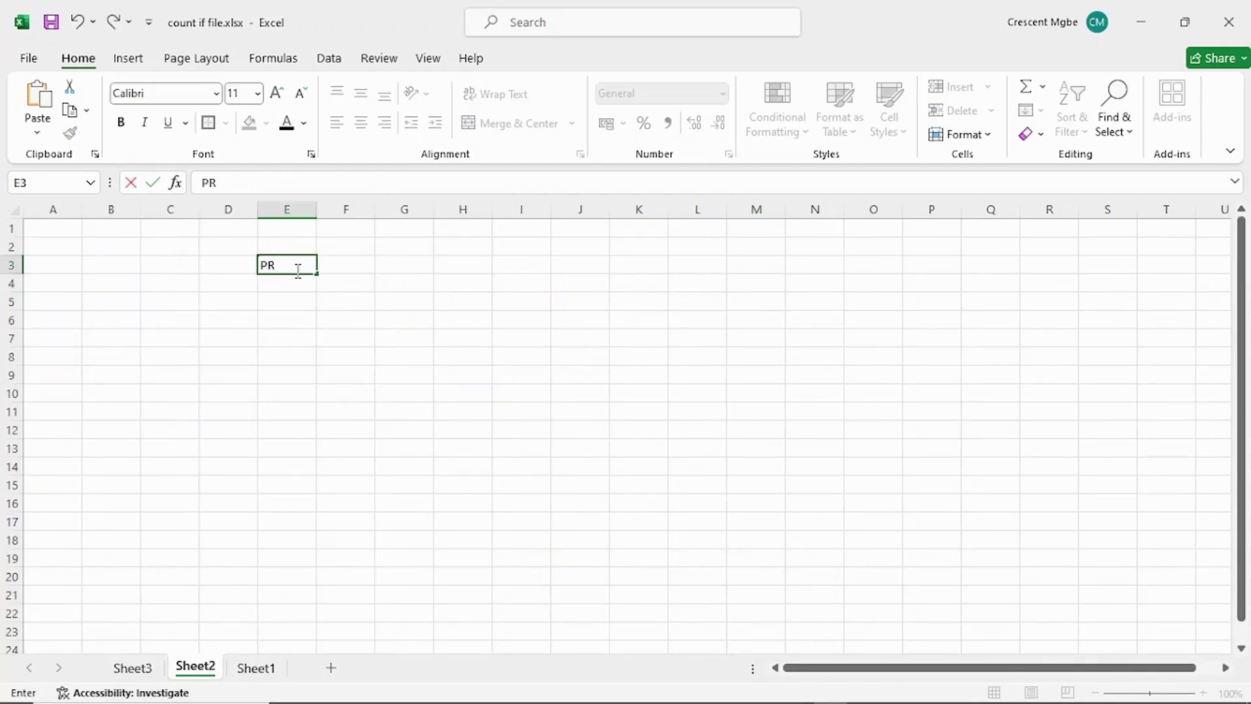
type("ICE")
key("Return")
type("550000")
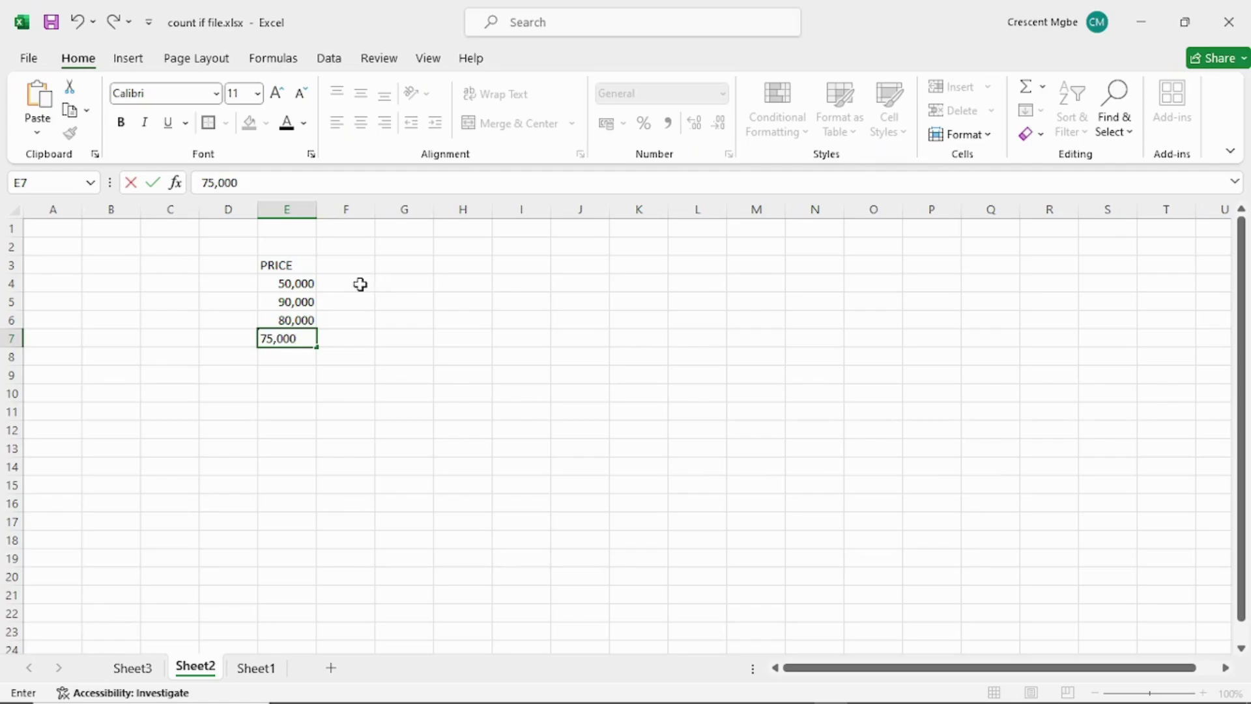
left_click(361, 282)
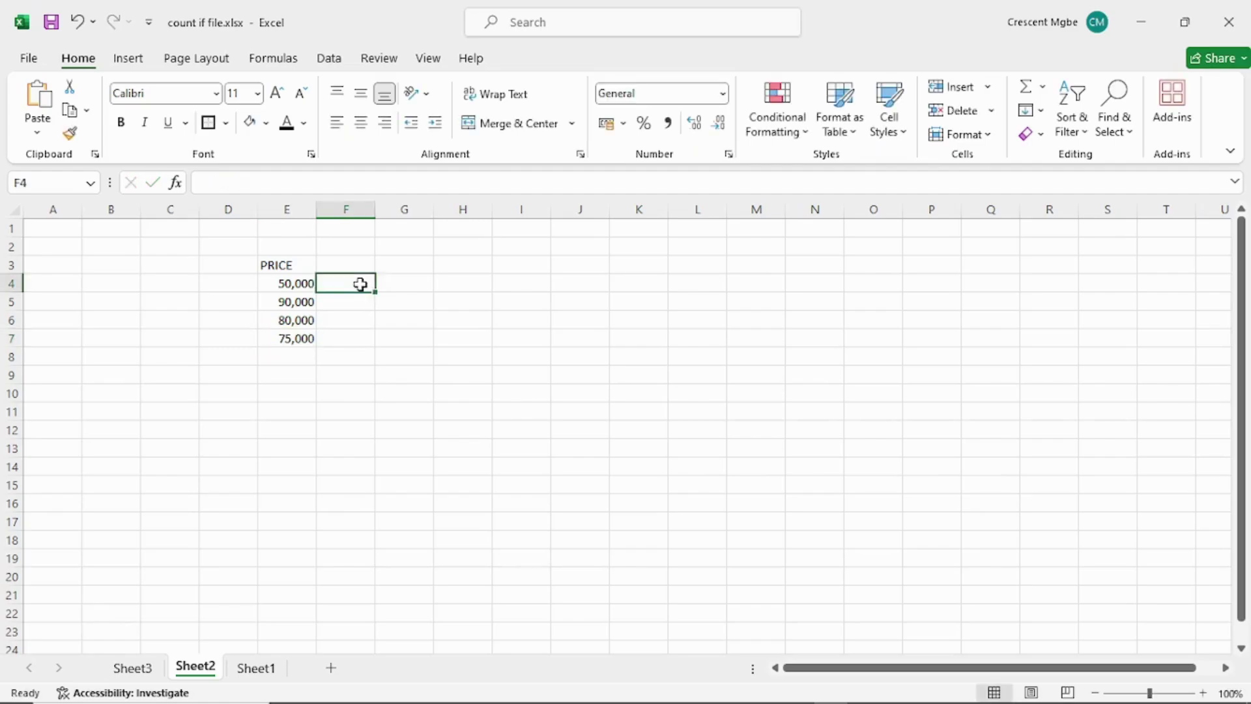
Step: Apply the Accounting format with the ₦ symbol and two decimals to the prices, with 70,000, 30,000 and 50,000 in E5:E7
left_click(272, 279)
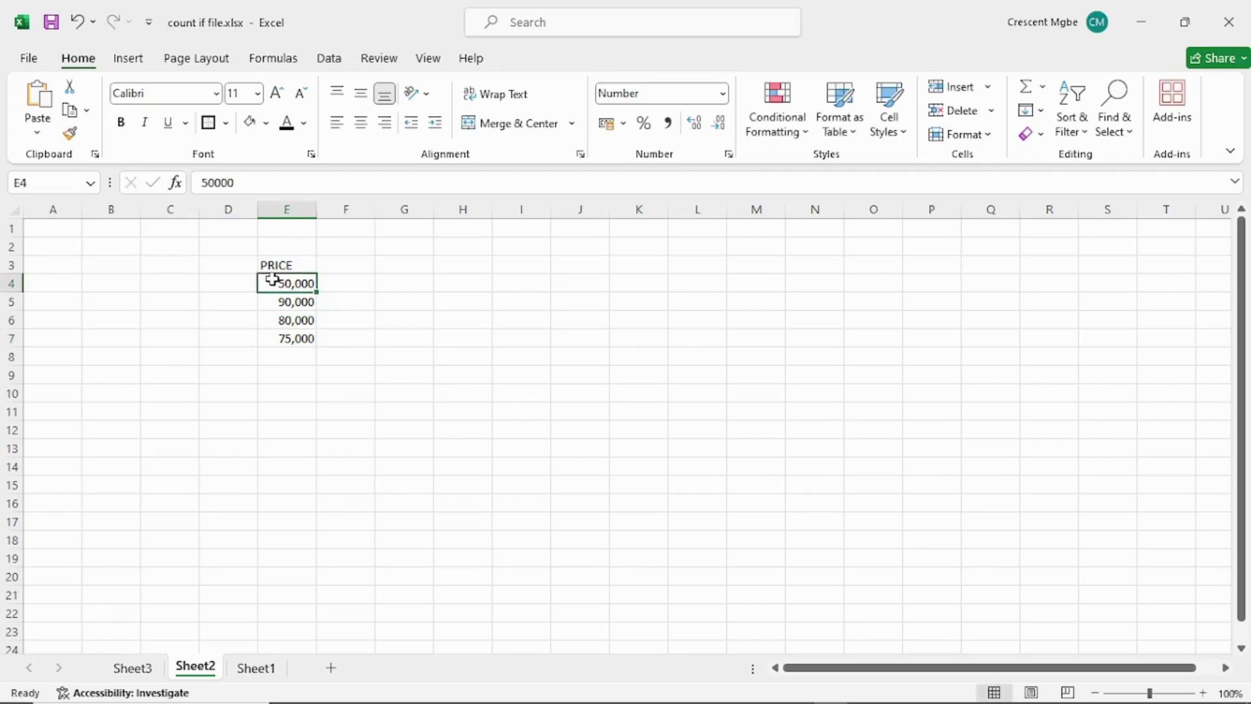
left_click(623, 124)
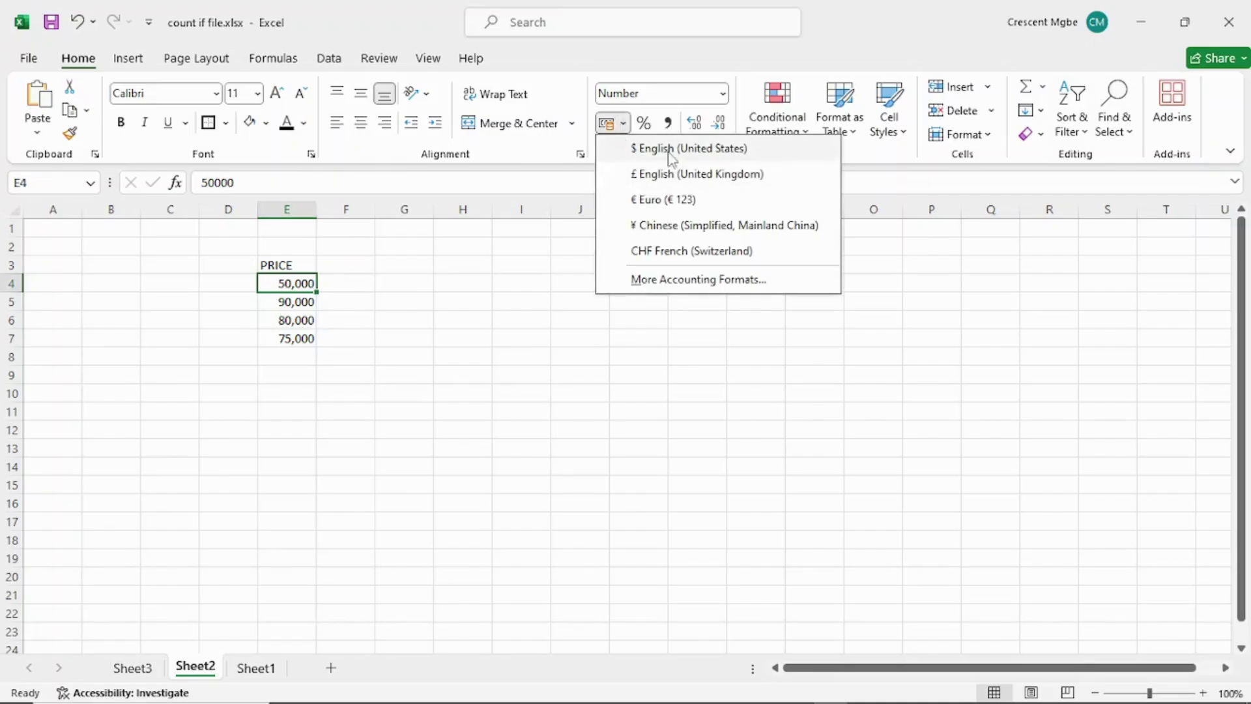
left_click(678, 278)
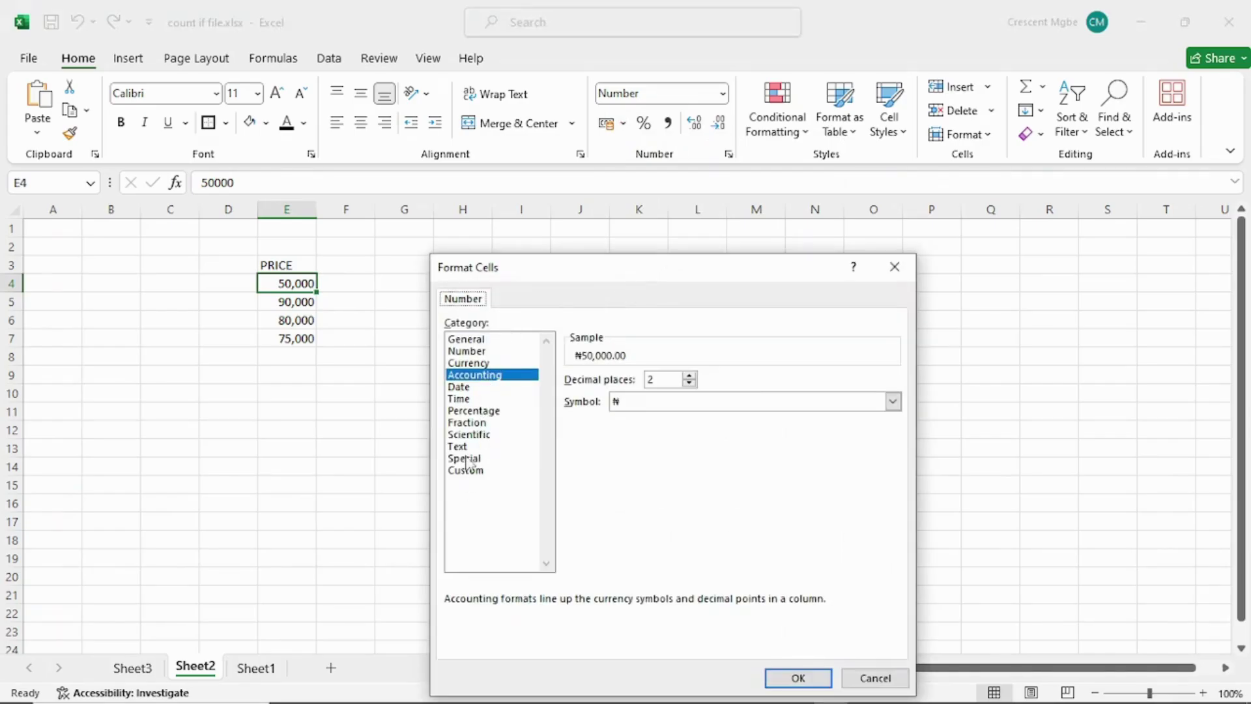
left_click(655, 399)
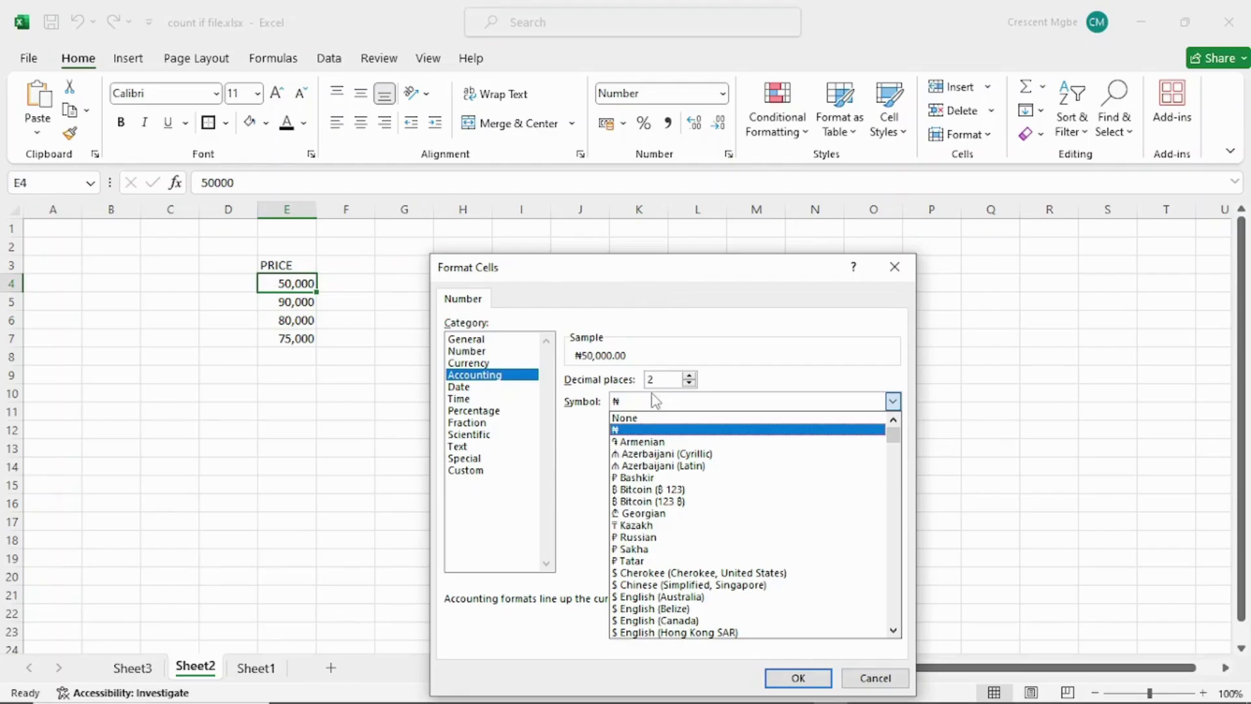
left_click(798, 677)
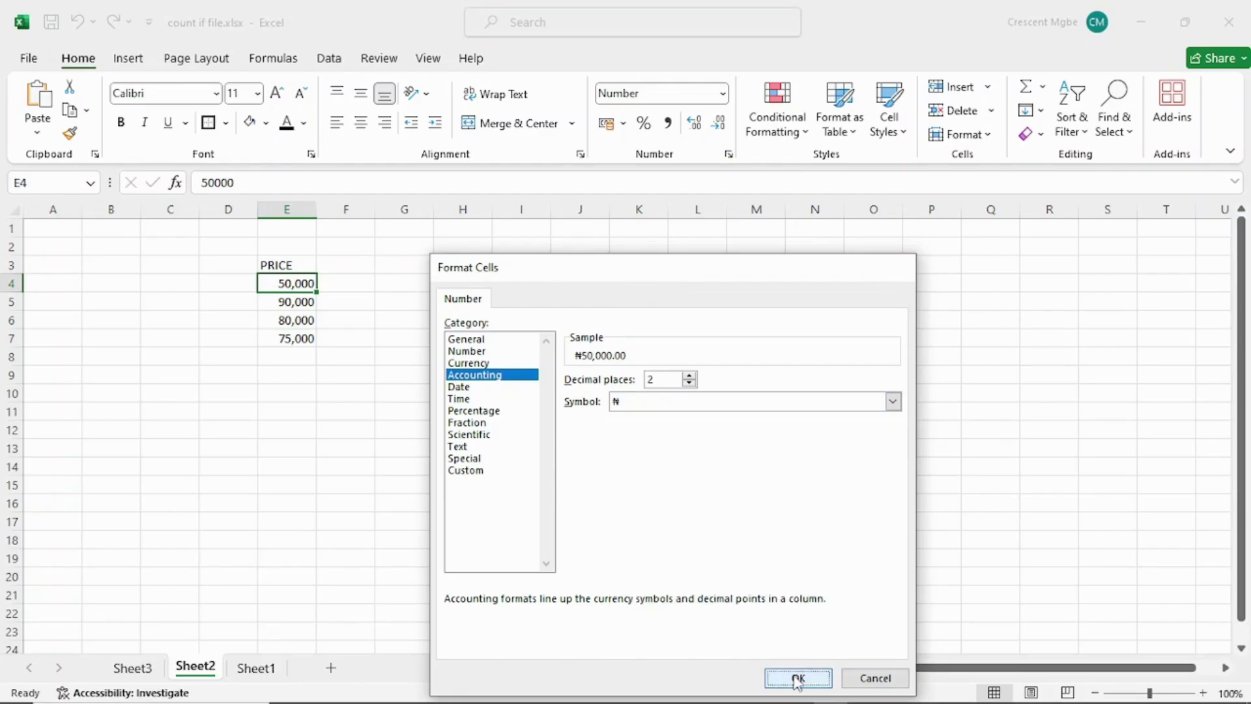
left_click(798, 677)
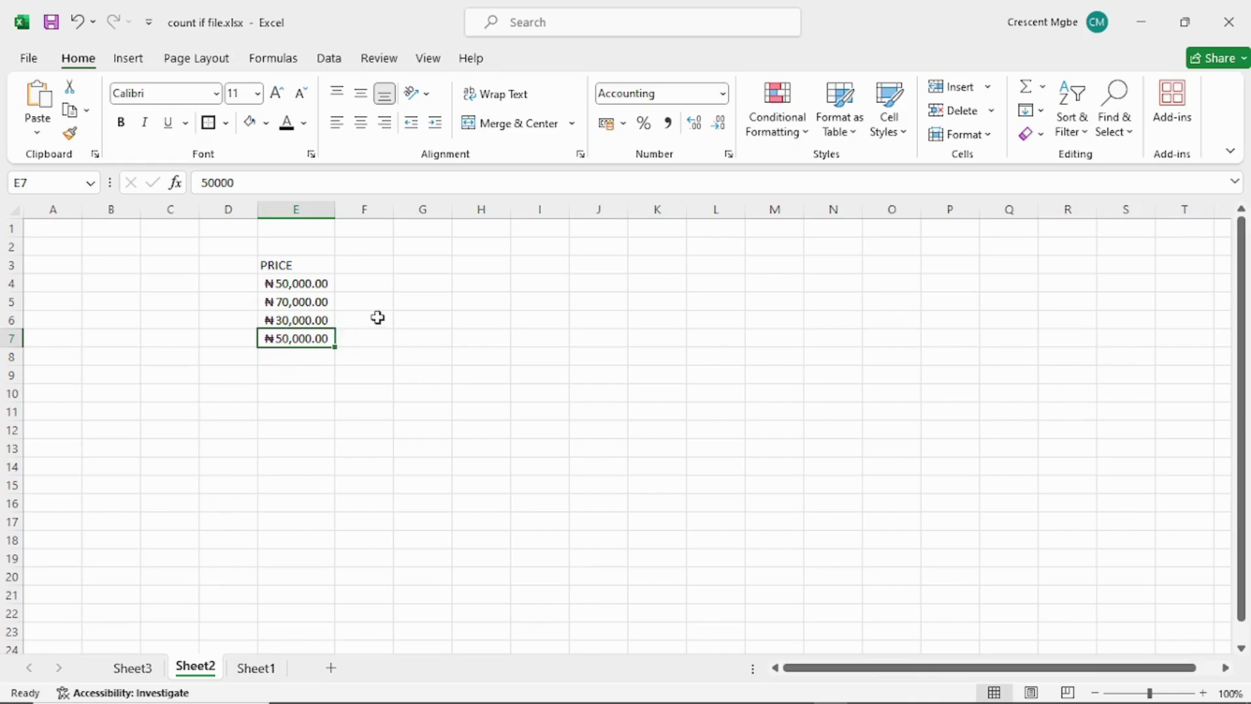
left_click(371, 288)
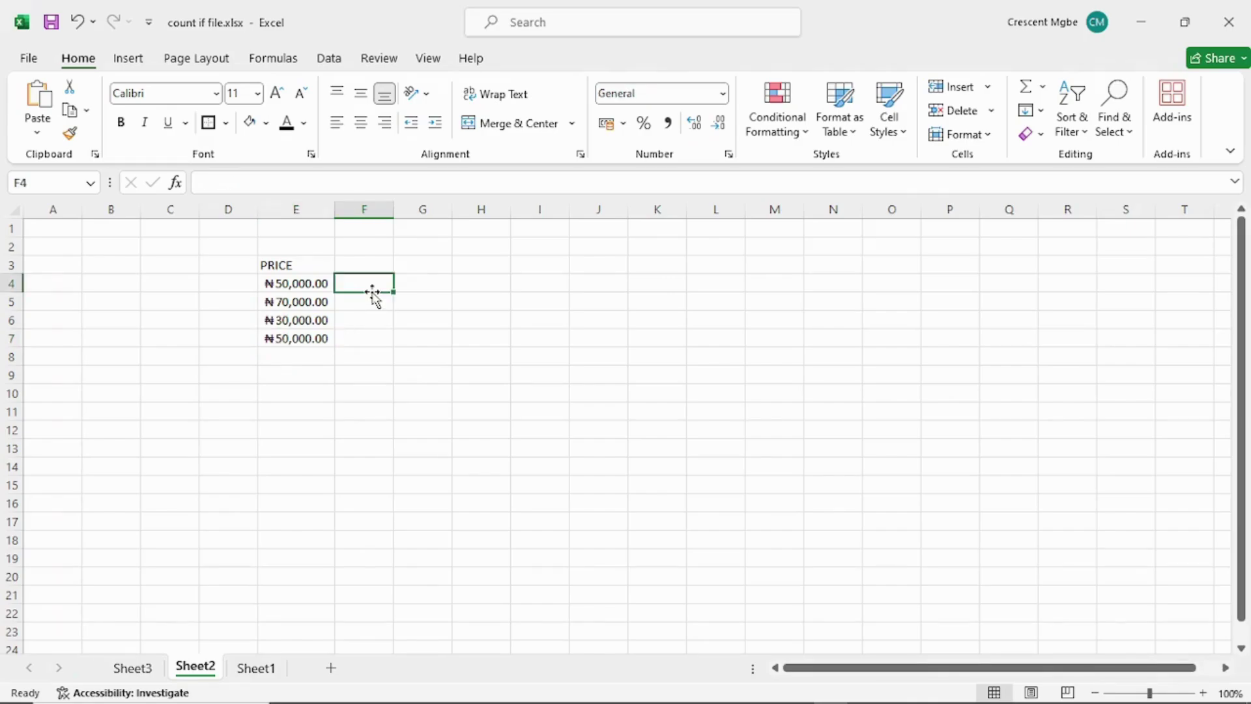
Step: Replace the heading in E3 with NAIRA
left_click(299, 263)
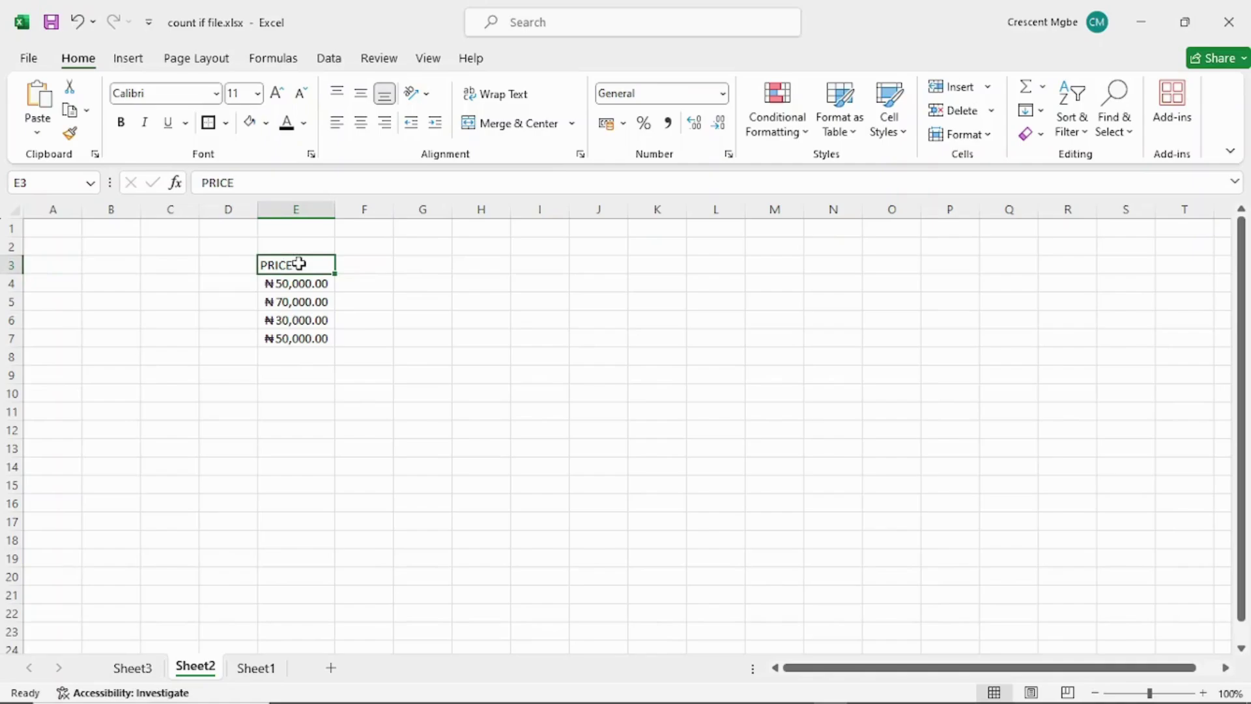
double_click(299, 263)
key("BackSpace")
key("BackSpace")
key("BackSpace")
key("BackSpace")
key("BackSpace")
type("NAIRA")
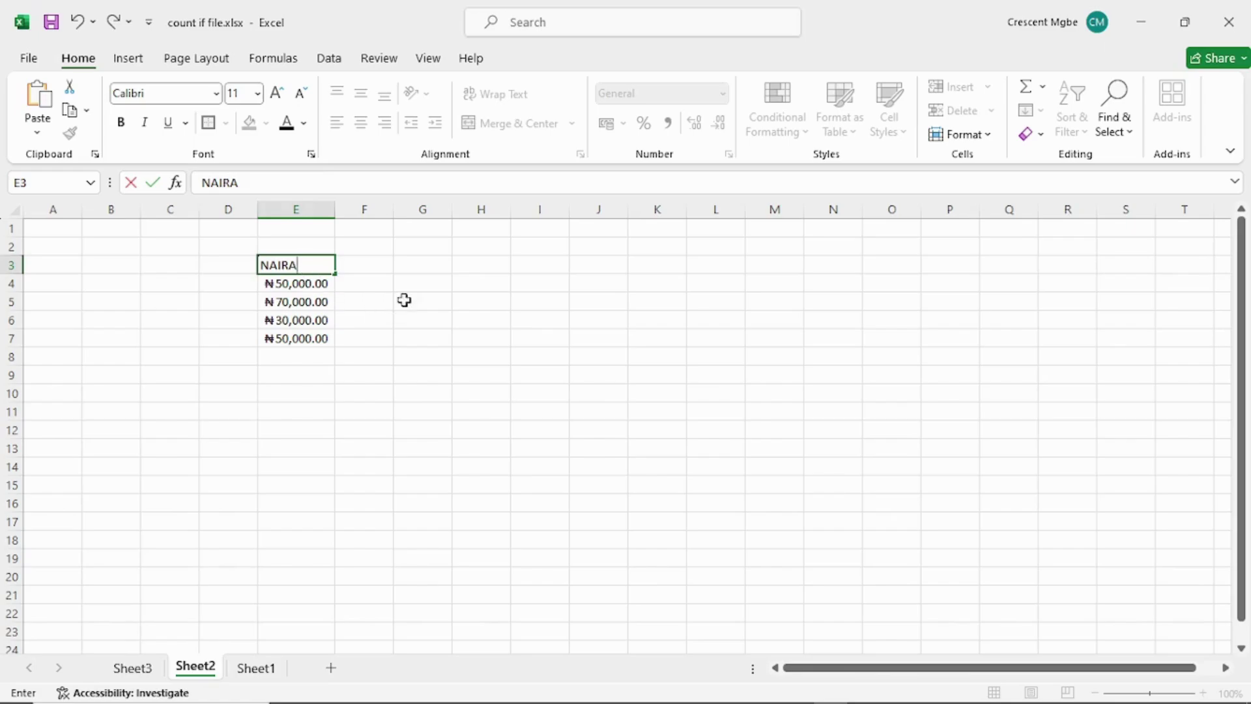
Step: Add the currency headings DOLLARS, EURO and YUAN in F3, G3 and H3
left_click(380, 261)
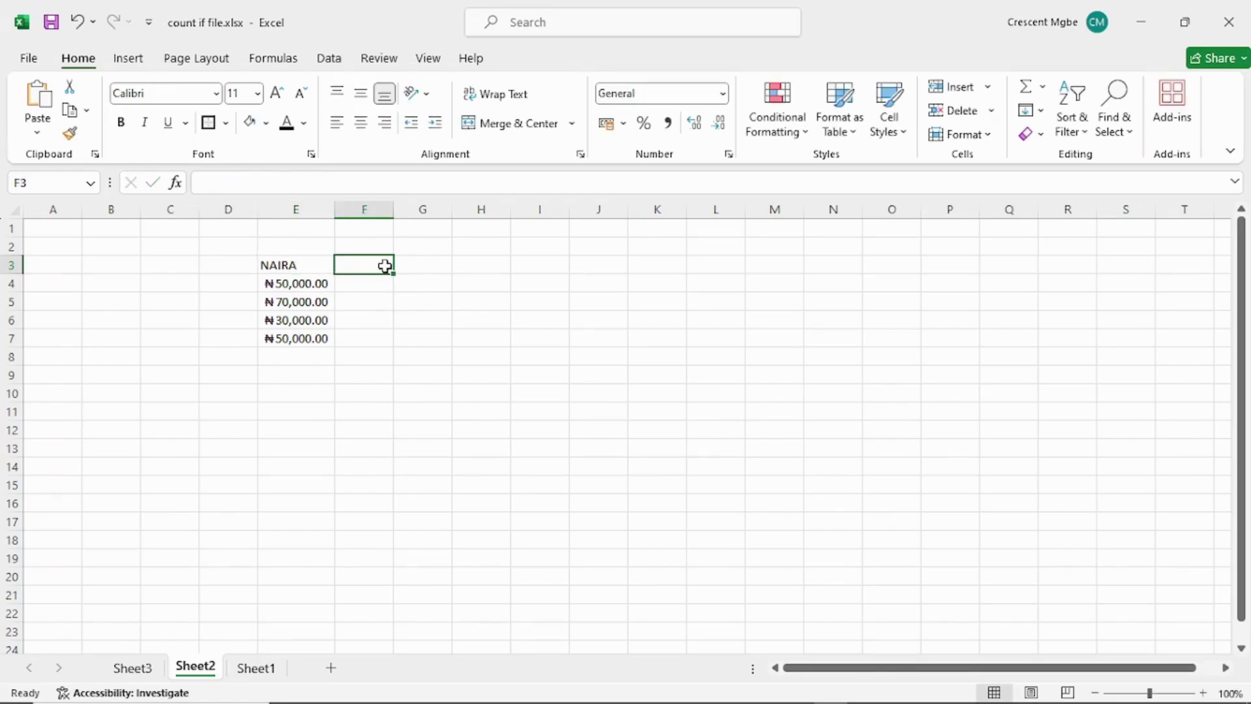
type("DOLLARS")
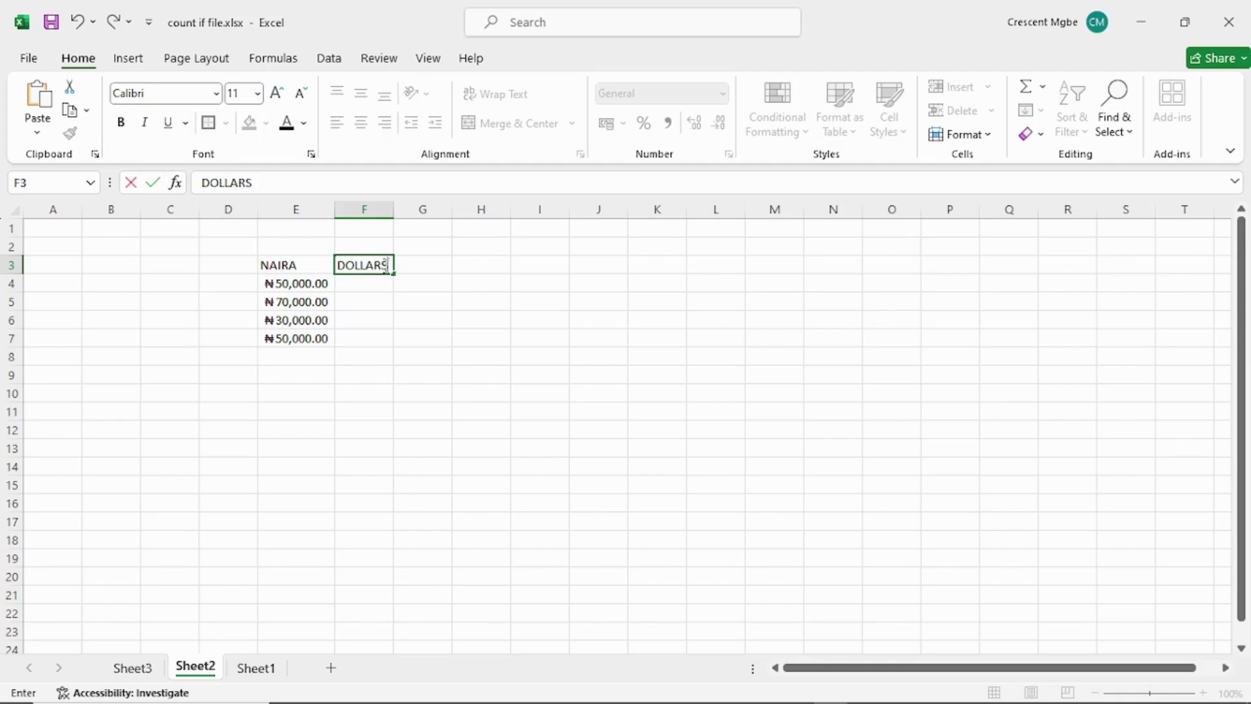
left_click(431, 259)
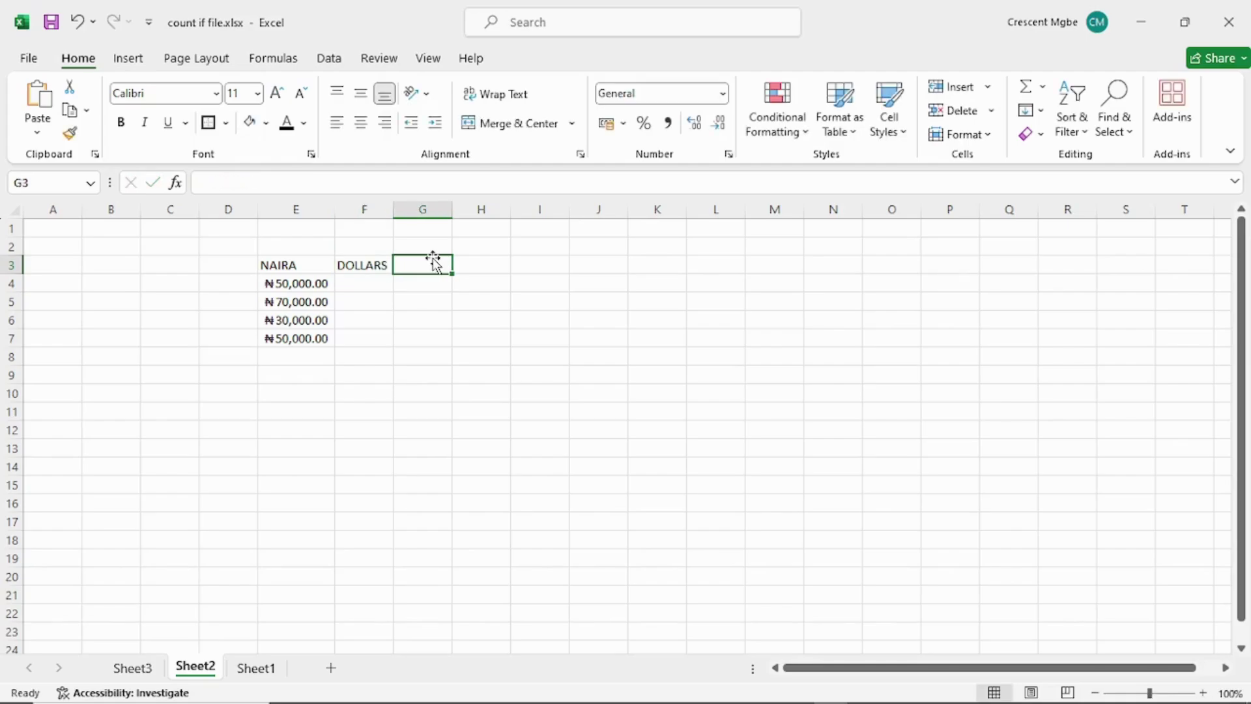
type("EURO")
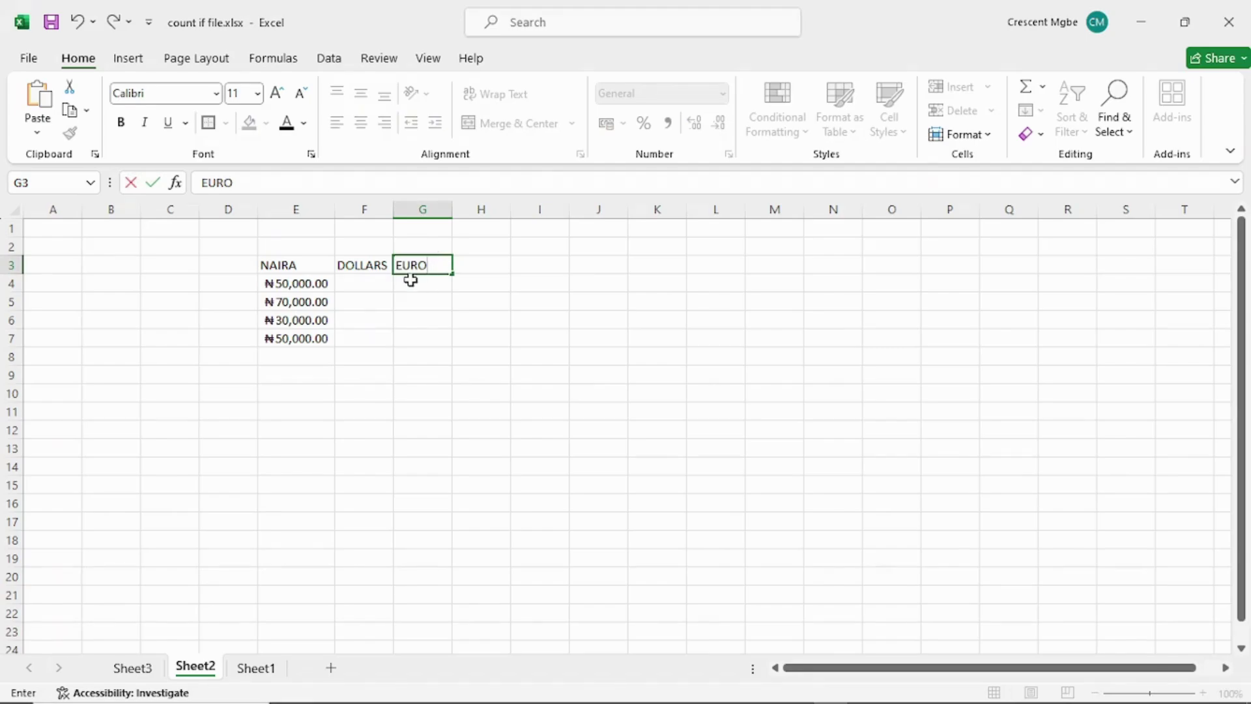
left_click(356, 287)
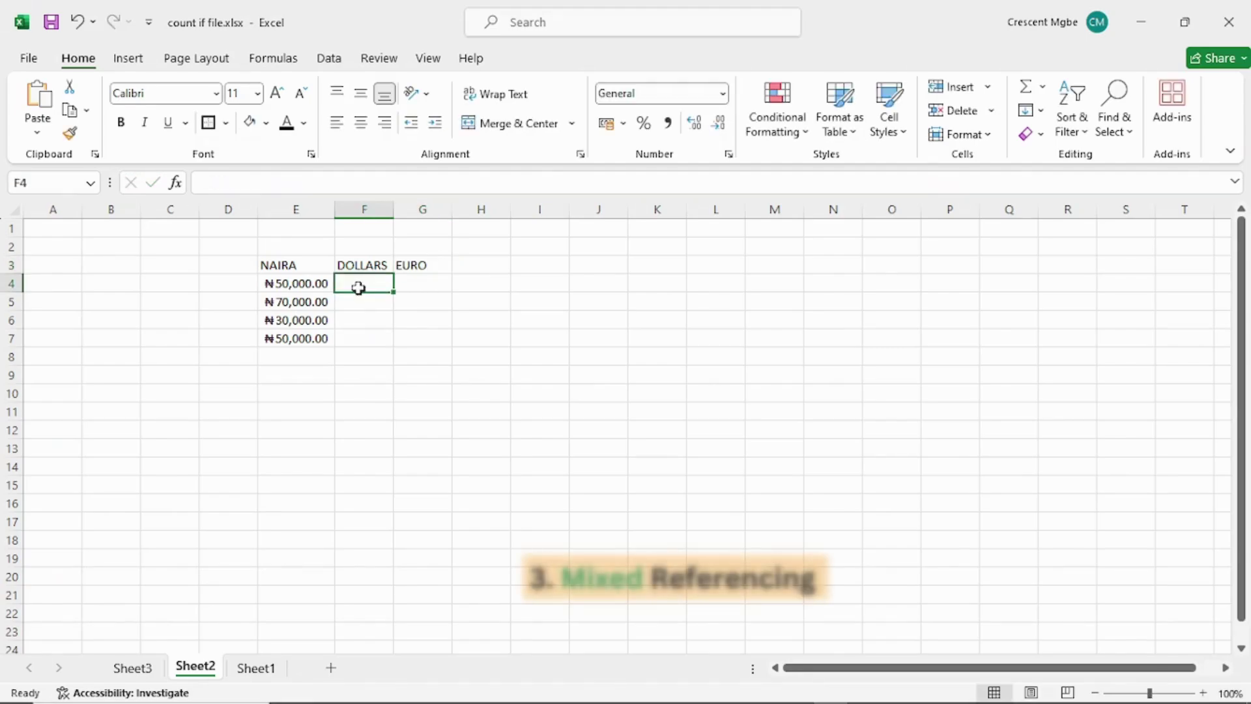
left_click(410, 287)
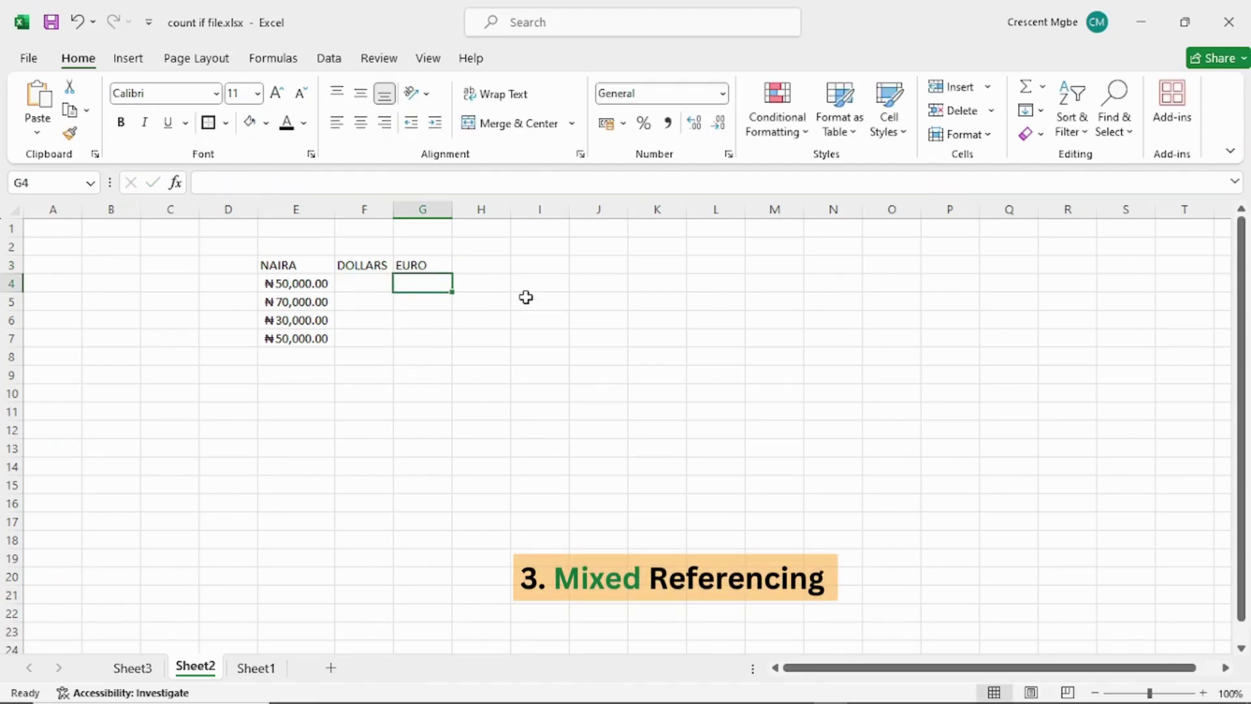
left_click(486, 272)
type("YUAN")
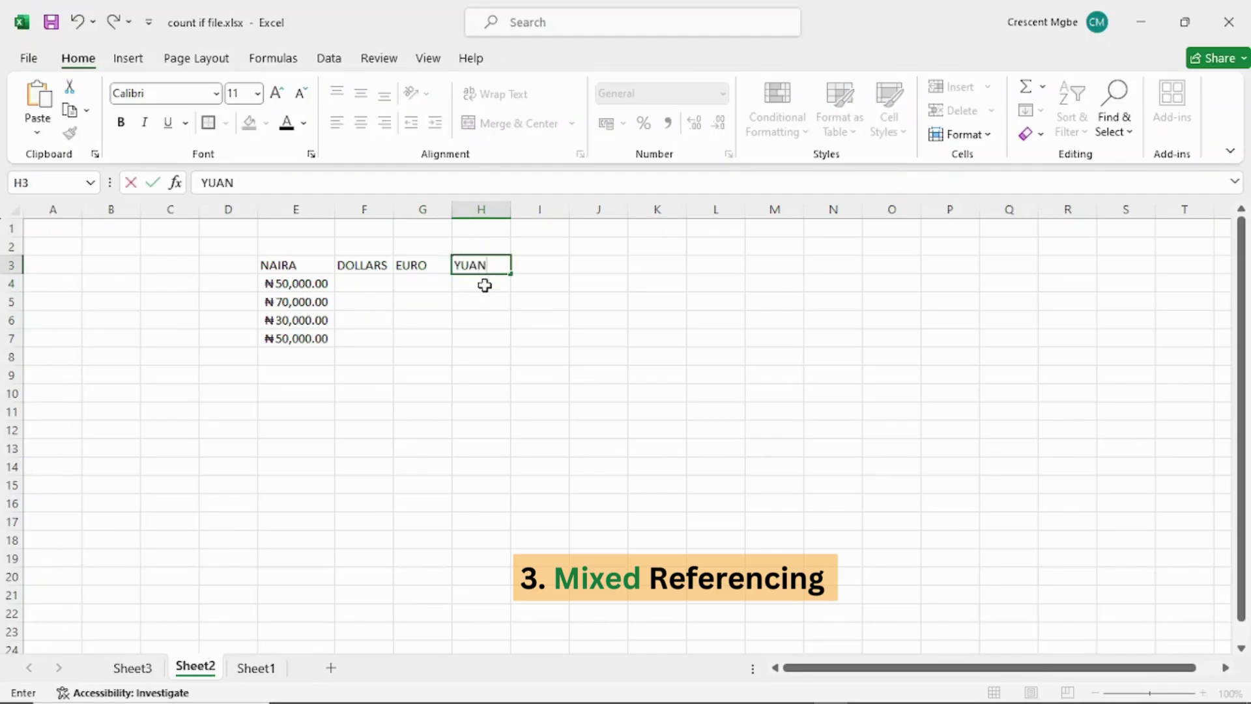
left_click(485, 286)
left_click(365, 286)
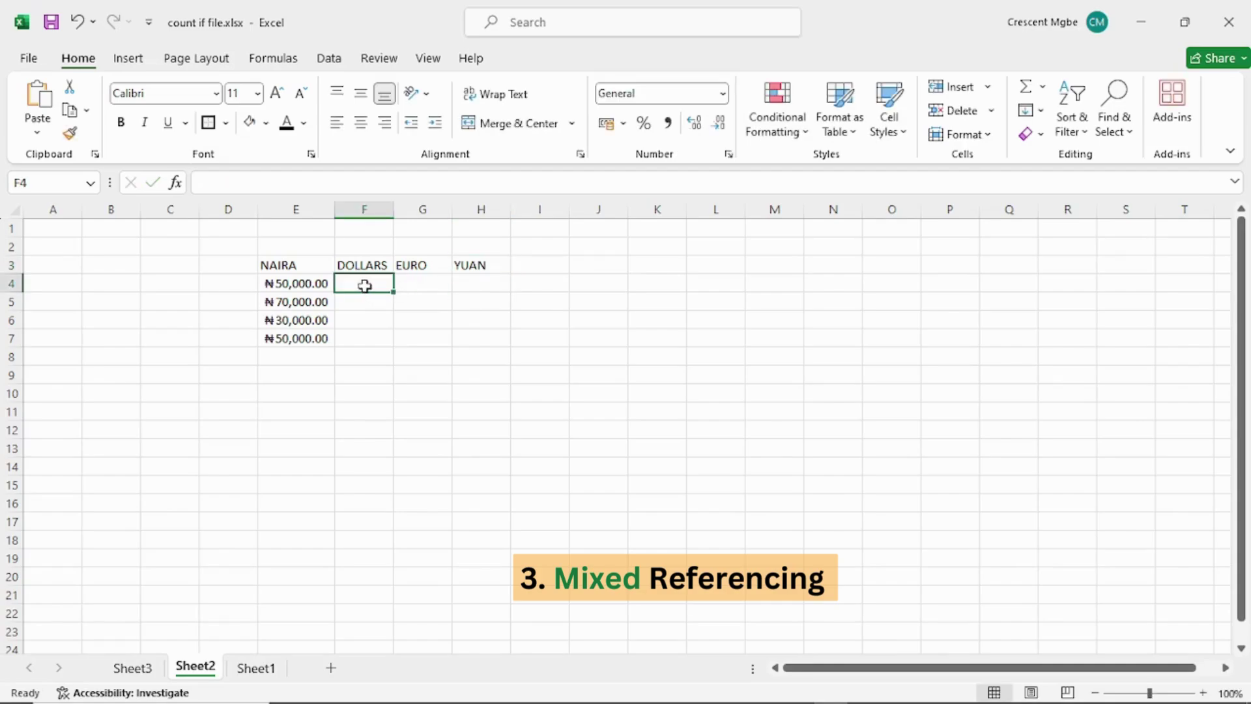
Step: Build an exchange-rate table in L3:N4 with the headings DOLLAR, EURO and YUAN over the rates 800, 900 and 200
left_click(731, 268)
type("DOLLAR")
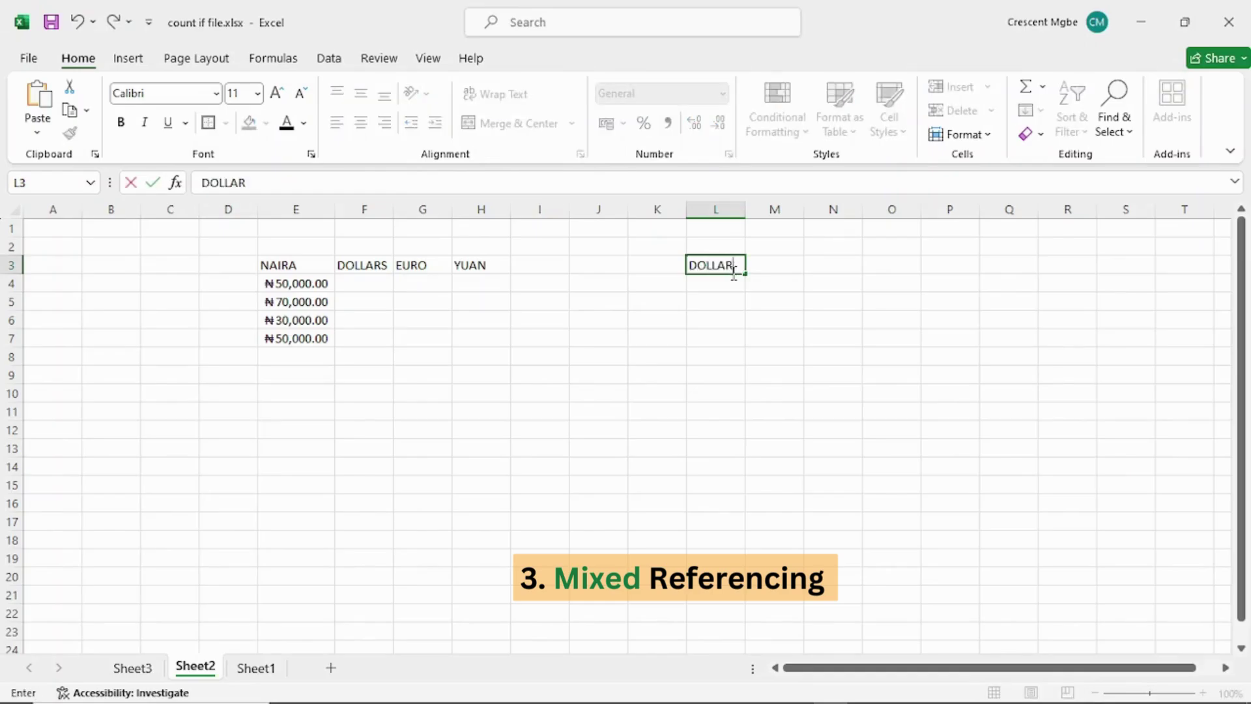
left_click(732, 284)
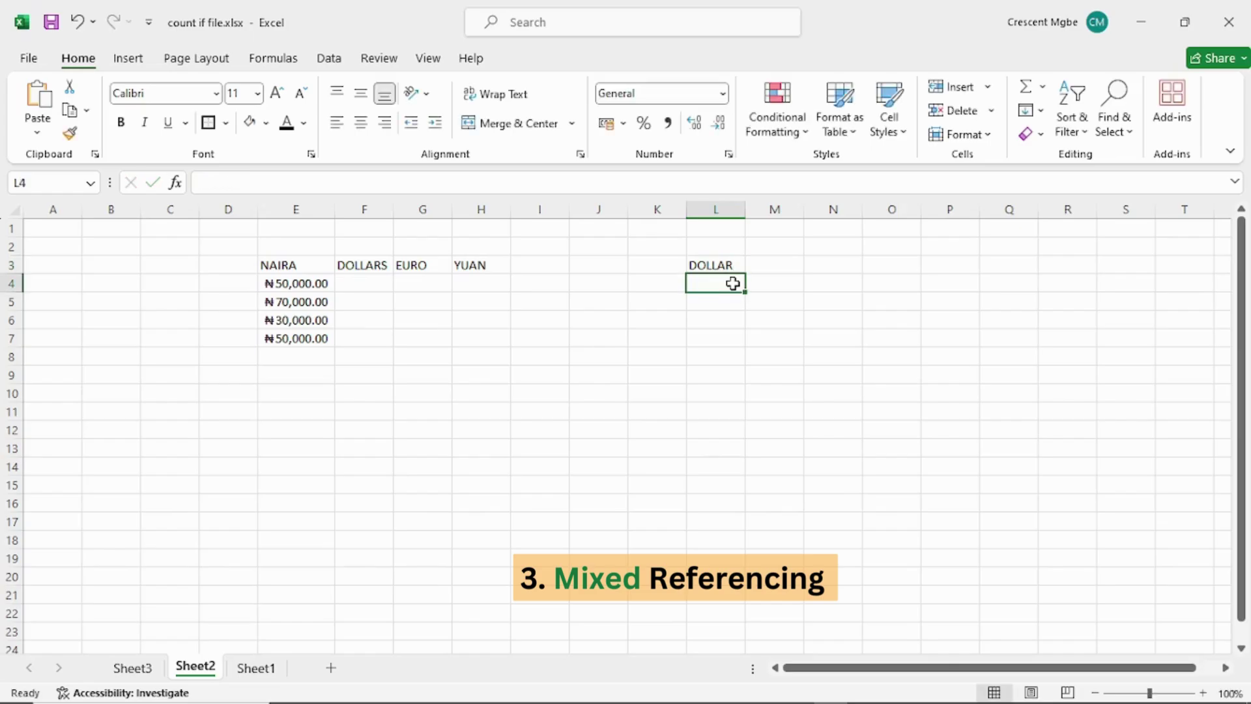
type("800")
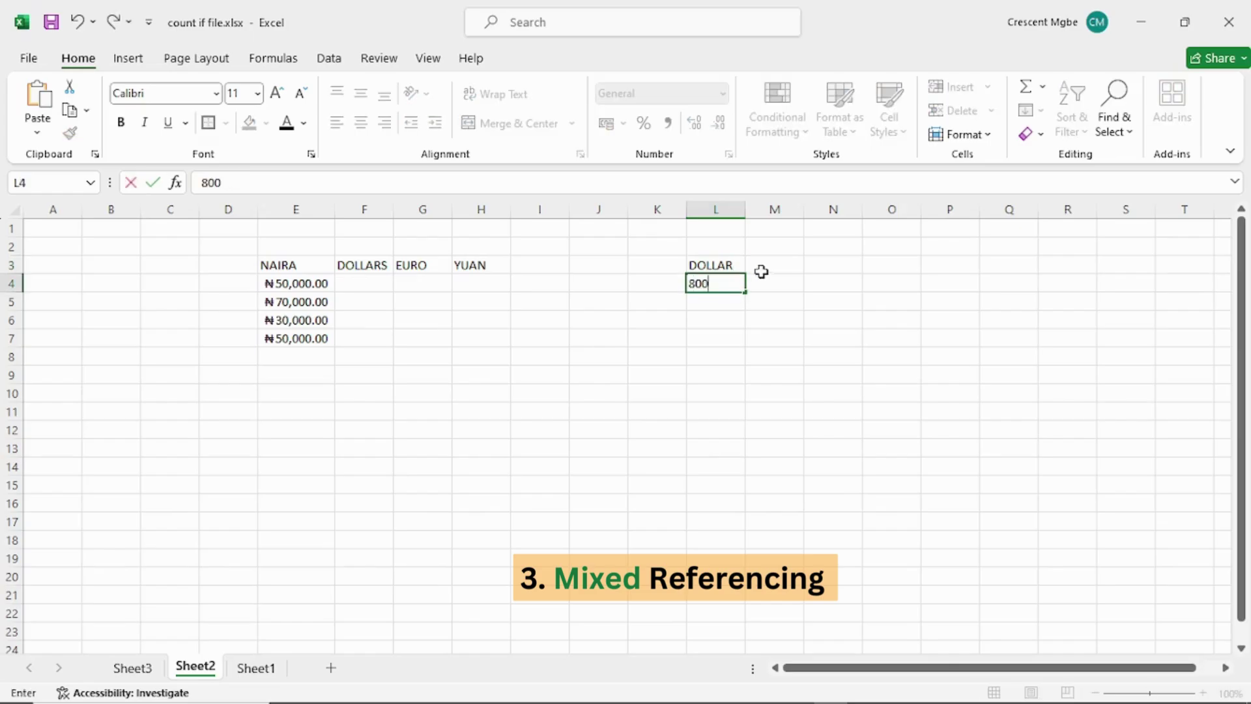
left_click(765, 268)
type("EUR")
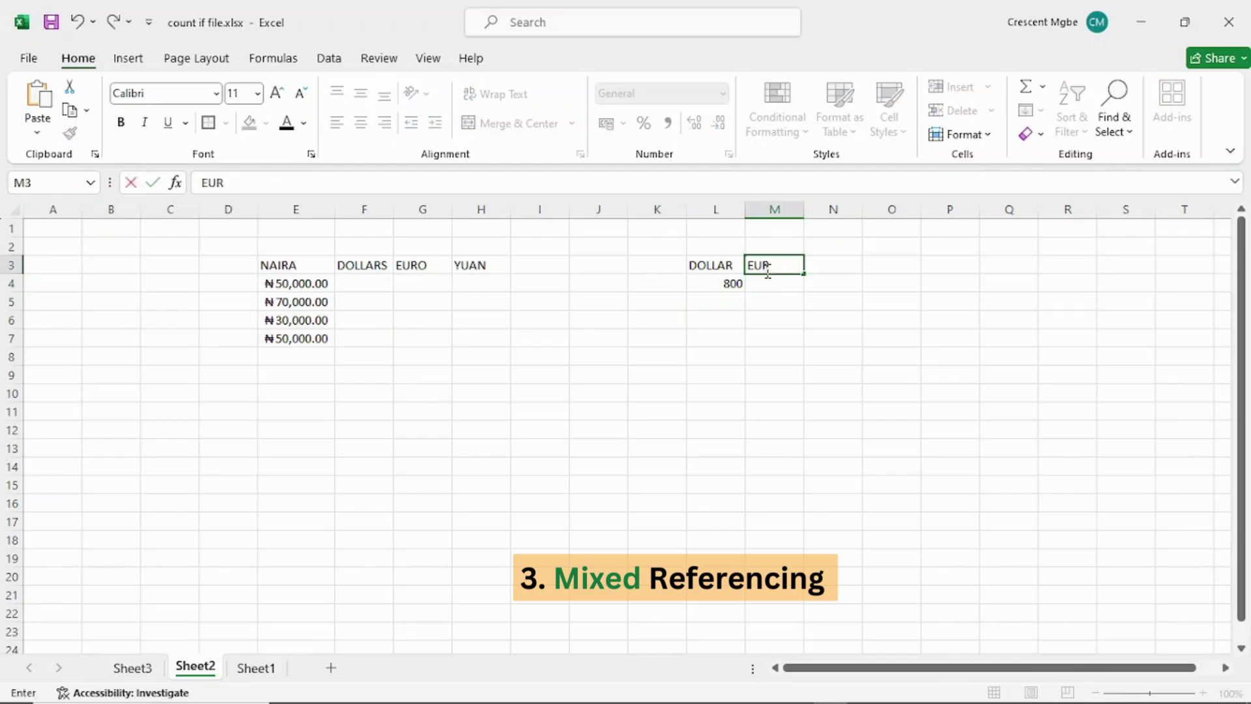
type("O")
left_click(769, 284)
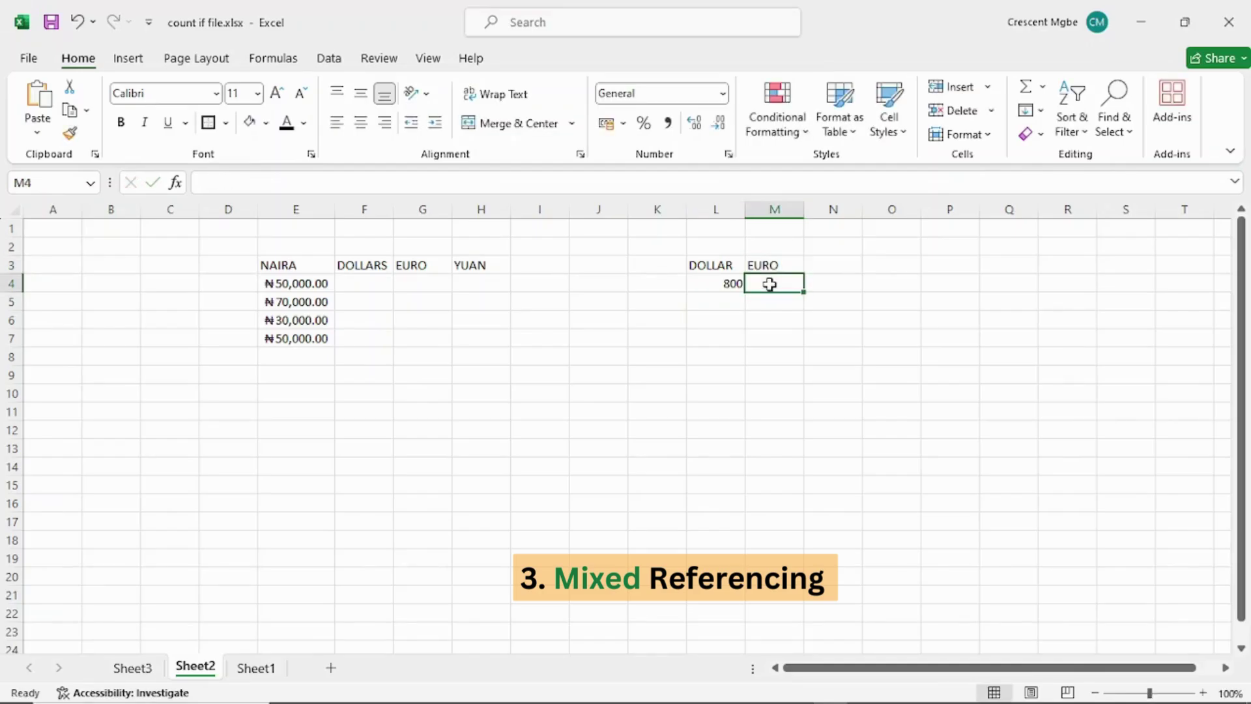
type("900")
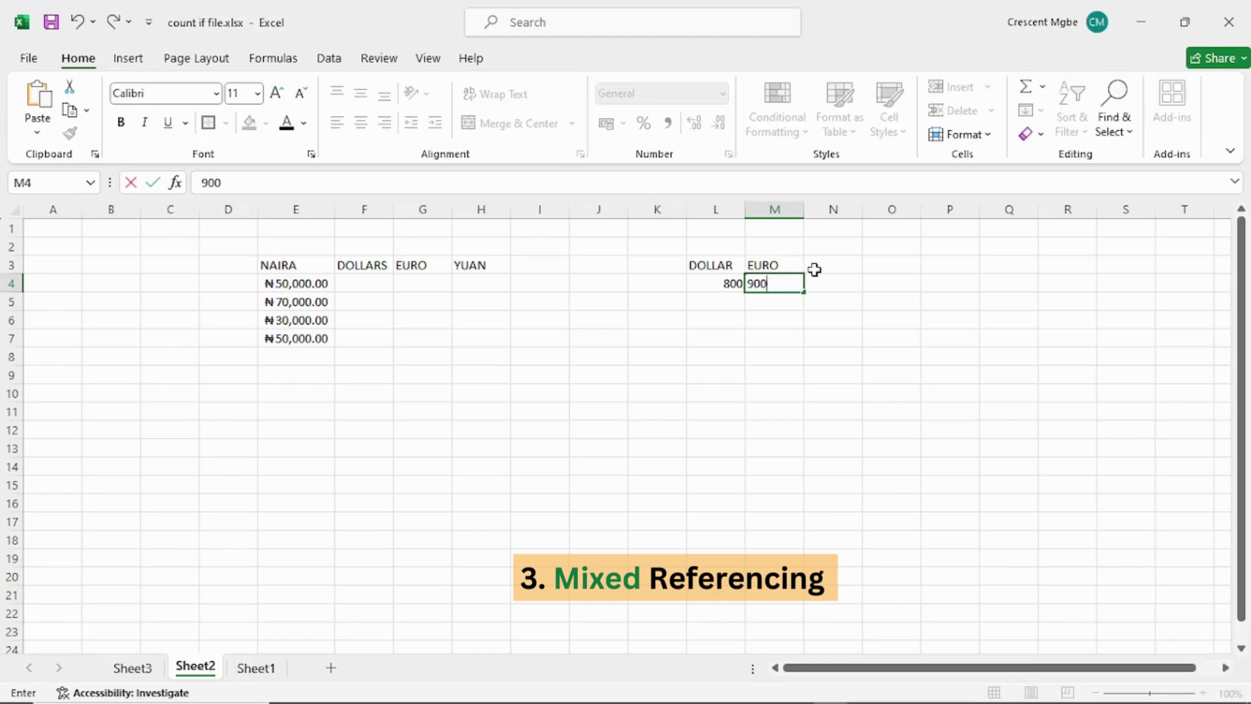
left_click(822, 268)
type("YUAN")
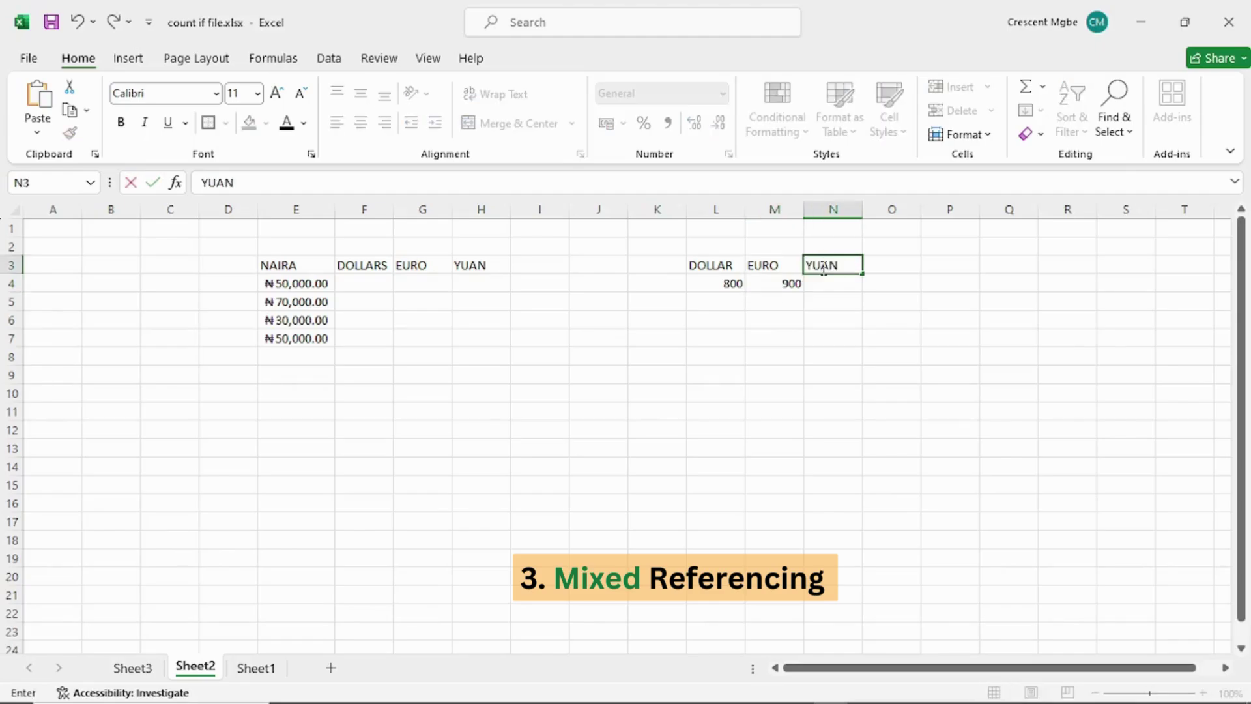
left_click(839, 284)
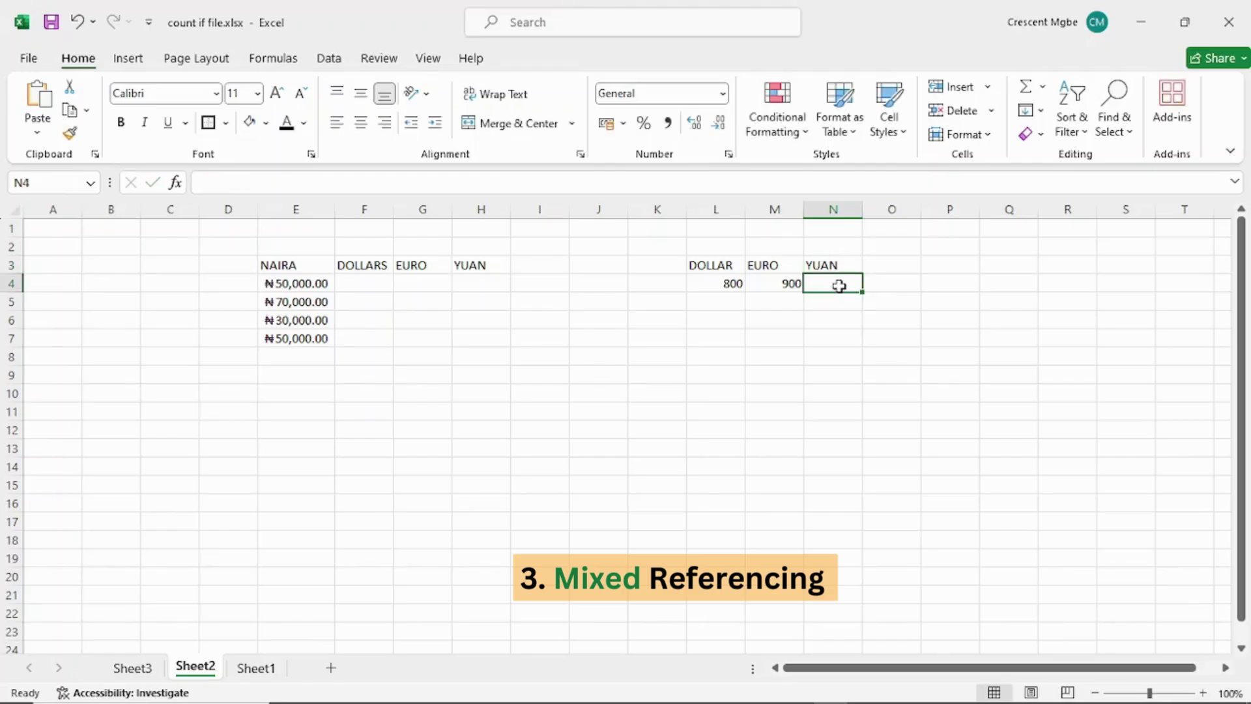
type("200")
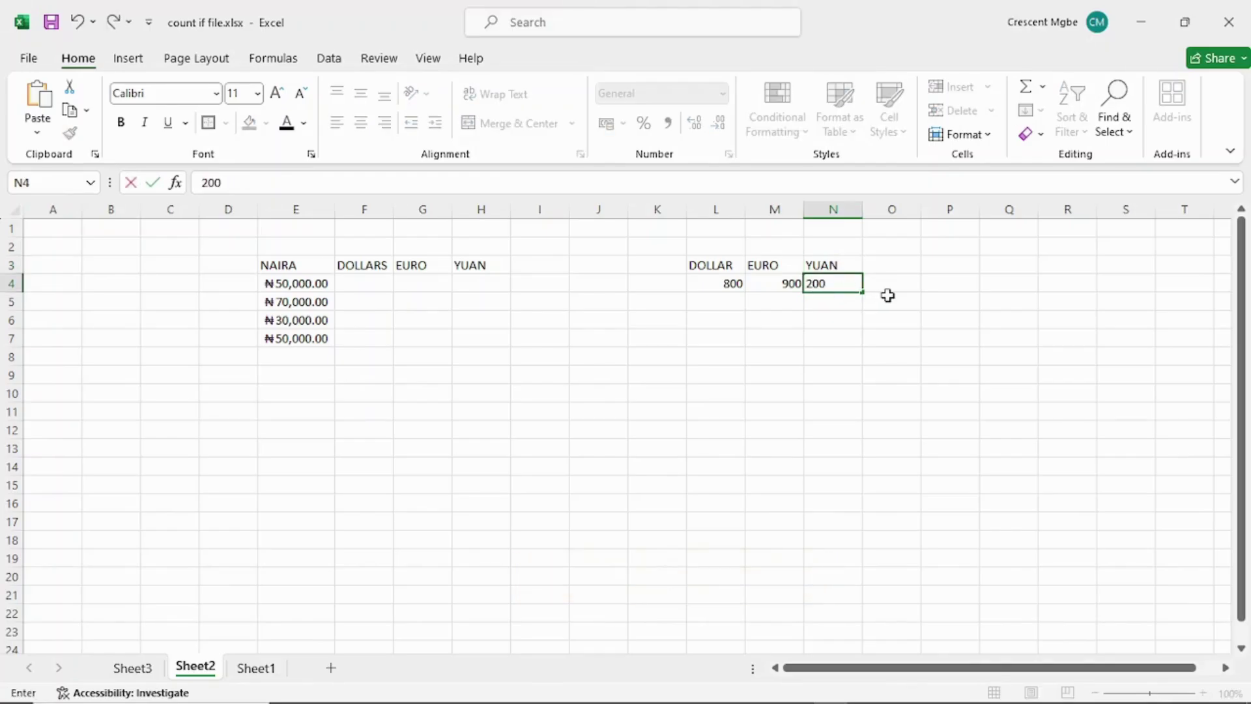
Step: Enter the relative-reference formula =E4/L4 in F4 to convert the first naira amount to dollars
left_click(363, 282)
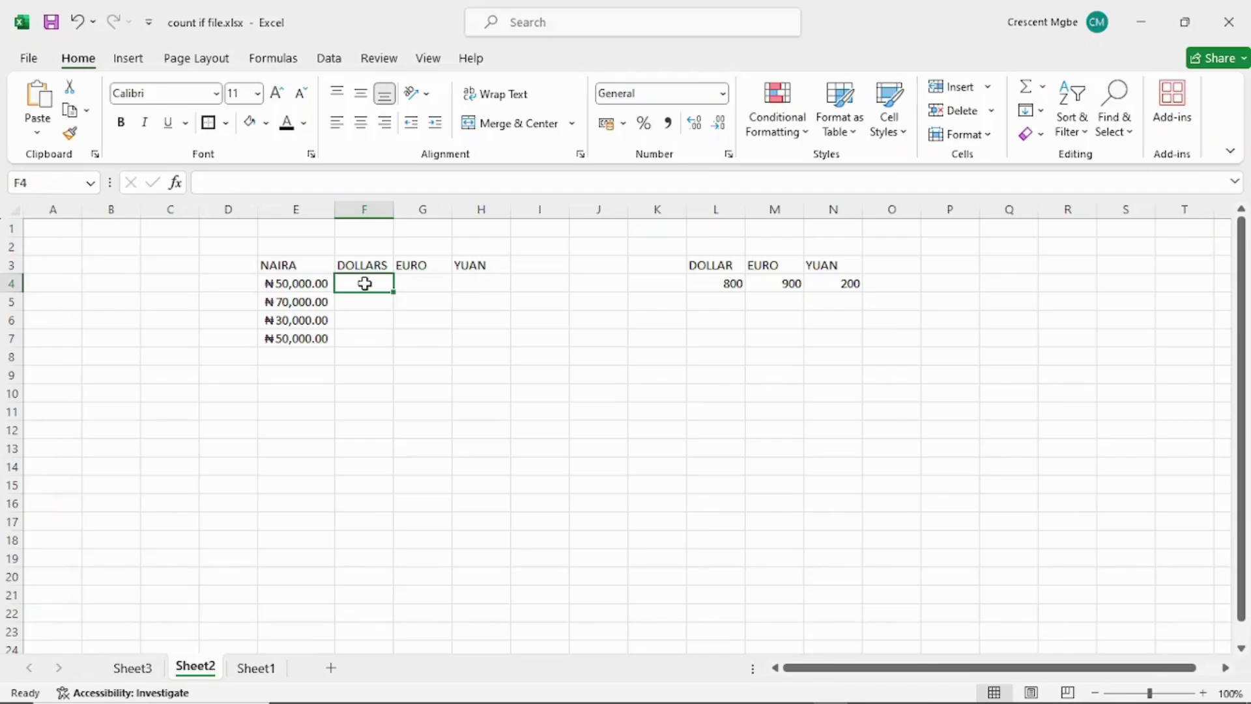
left_click(293, 283)
left_click(717, 285)
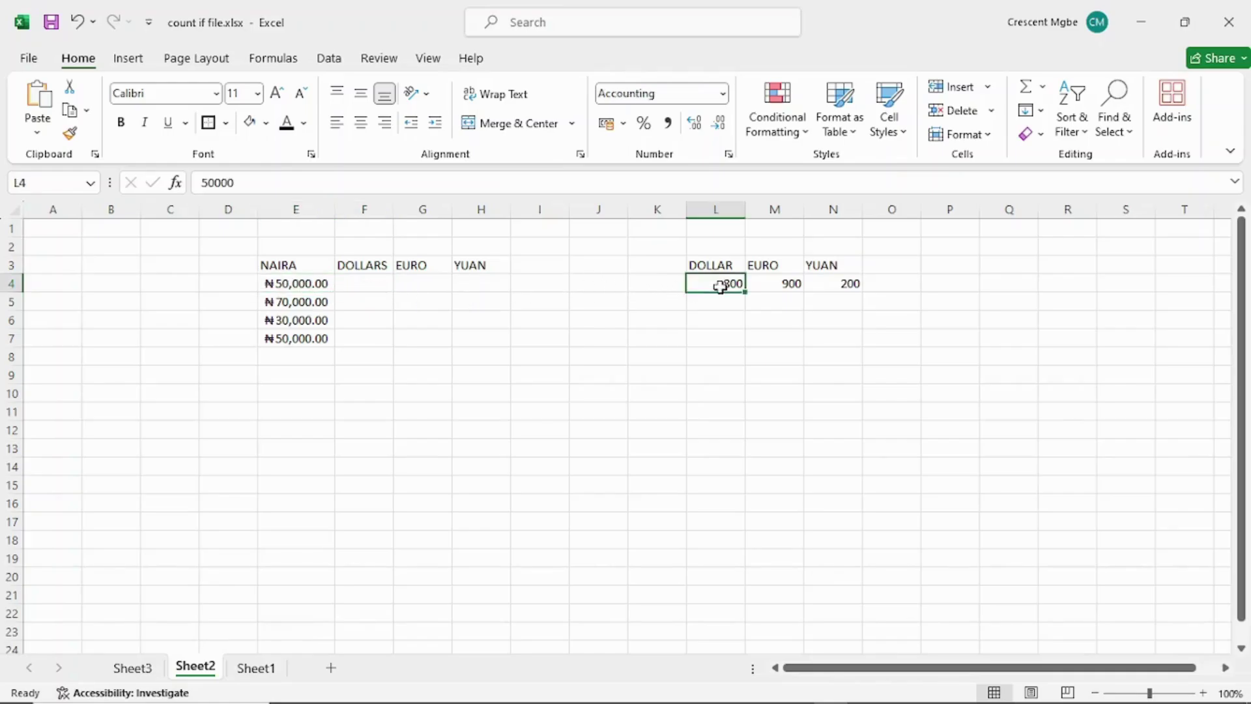
left_click(357, 284)
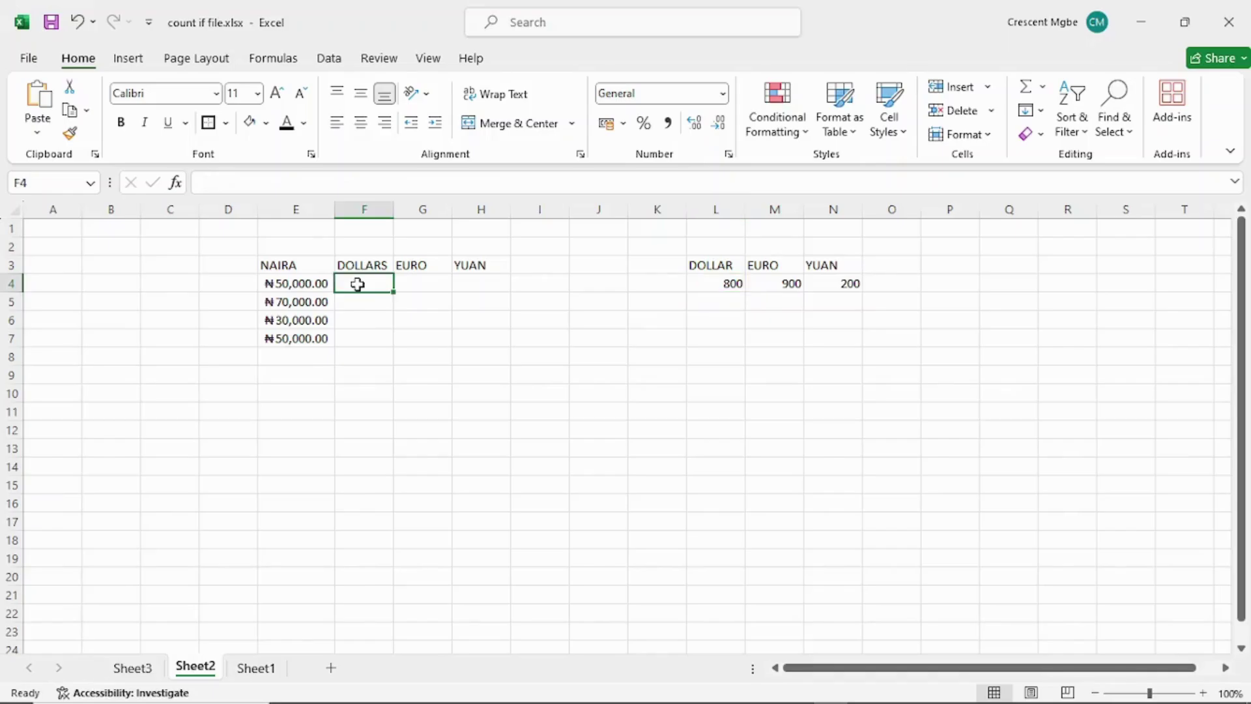
type("=")
left_click(297, 283)
type("/")
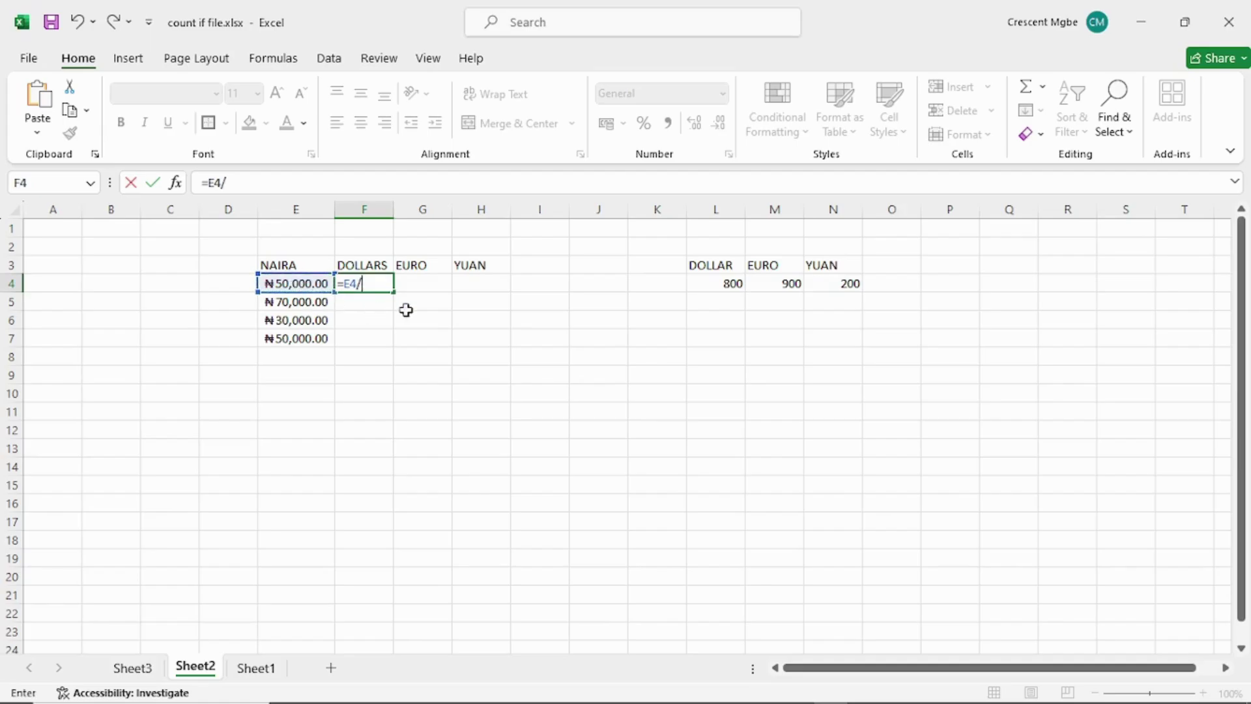
left_click(712, 283)
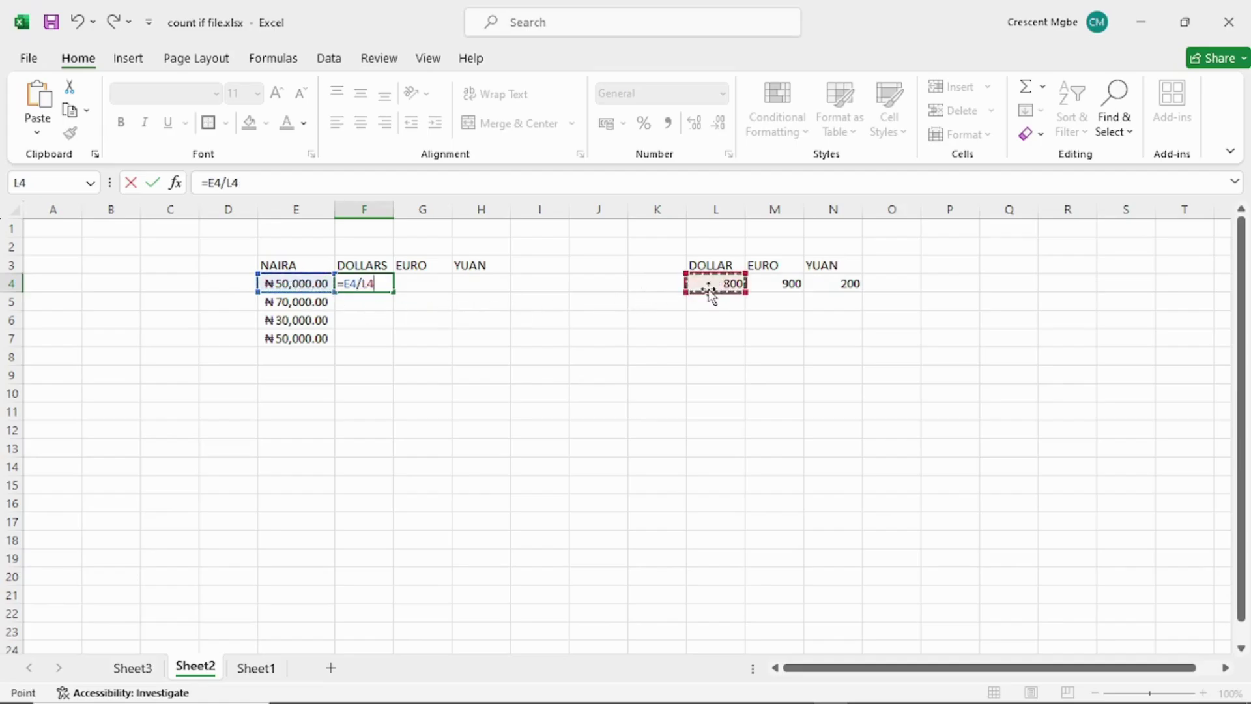
key("Return")
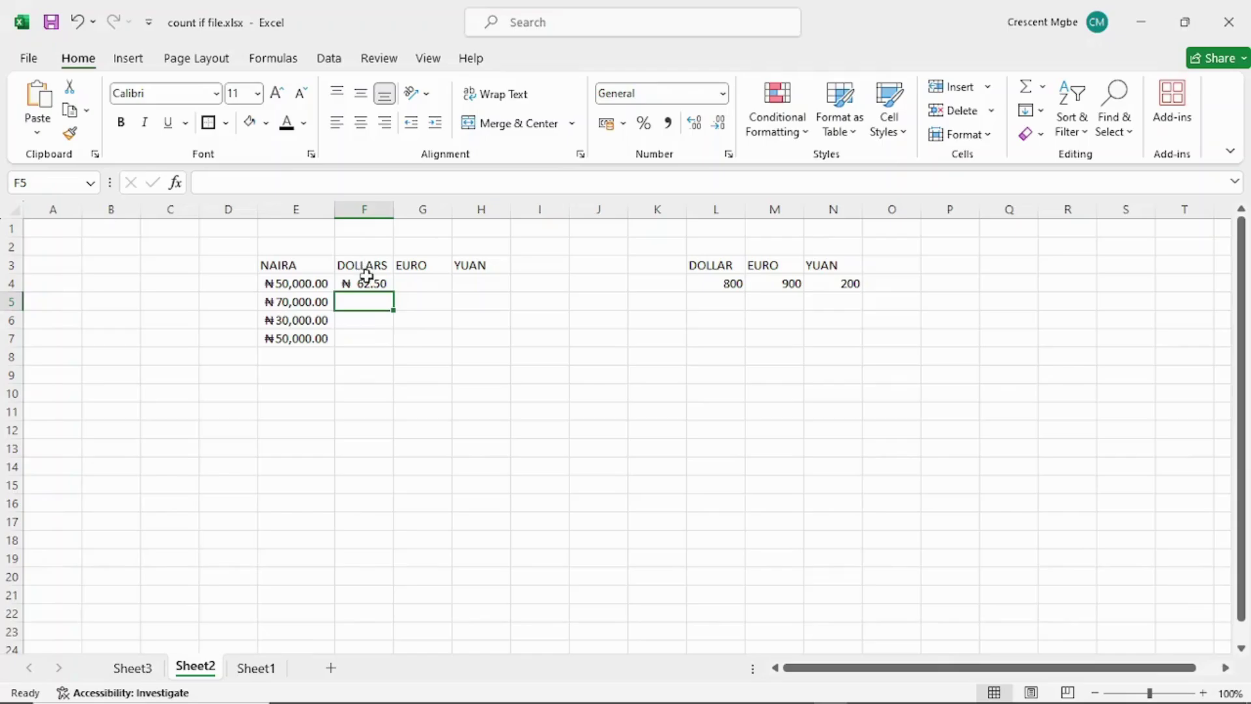
Step: Try filling the F4 formula down to F7, inspect the copied formula in F5, and undo the fill
left_click(416, 286)
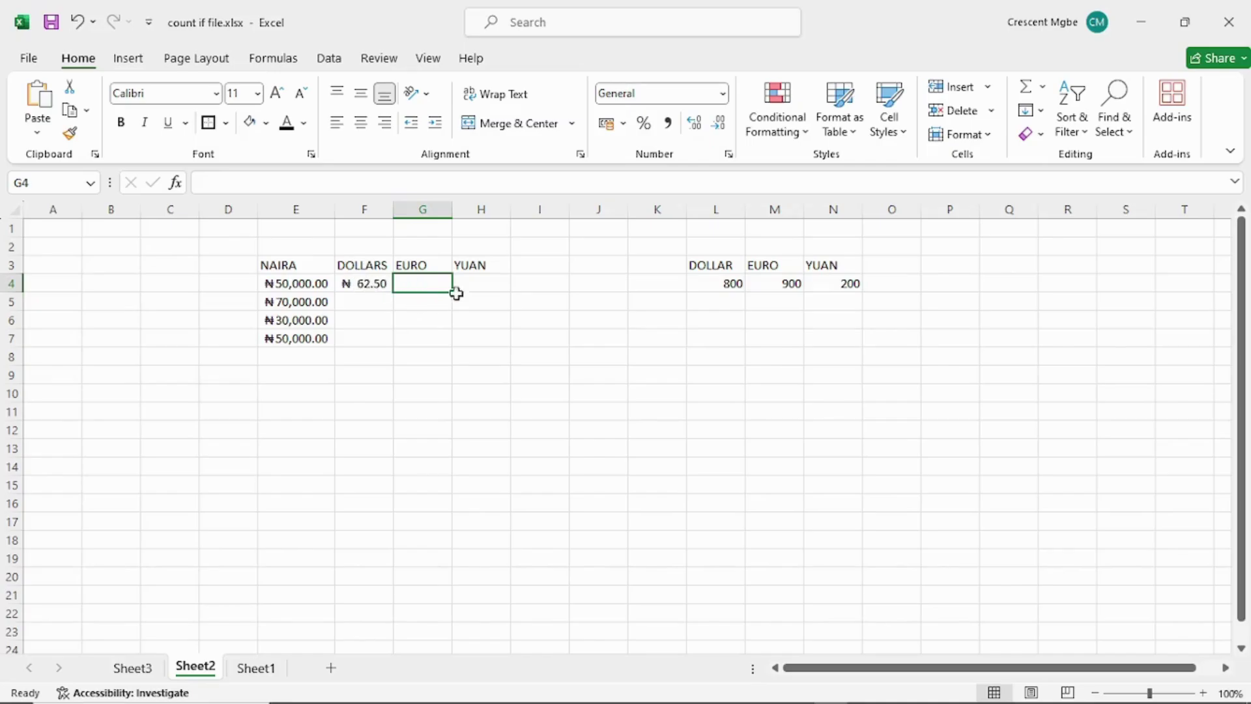
left_click(365, 285)
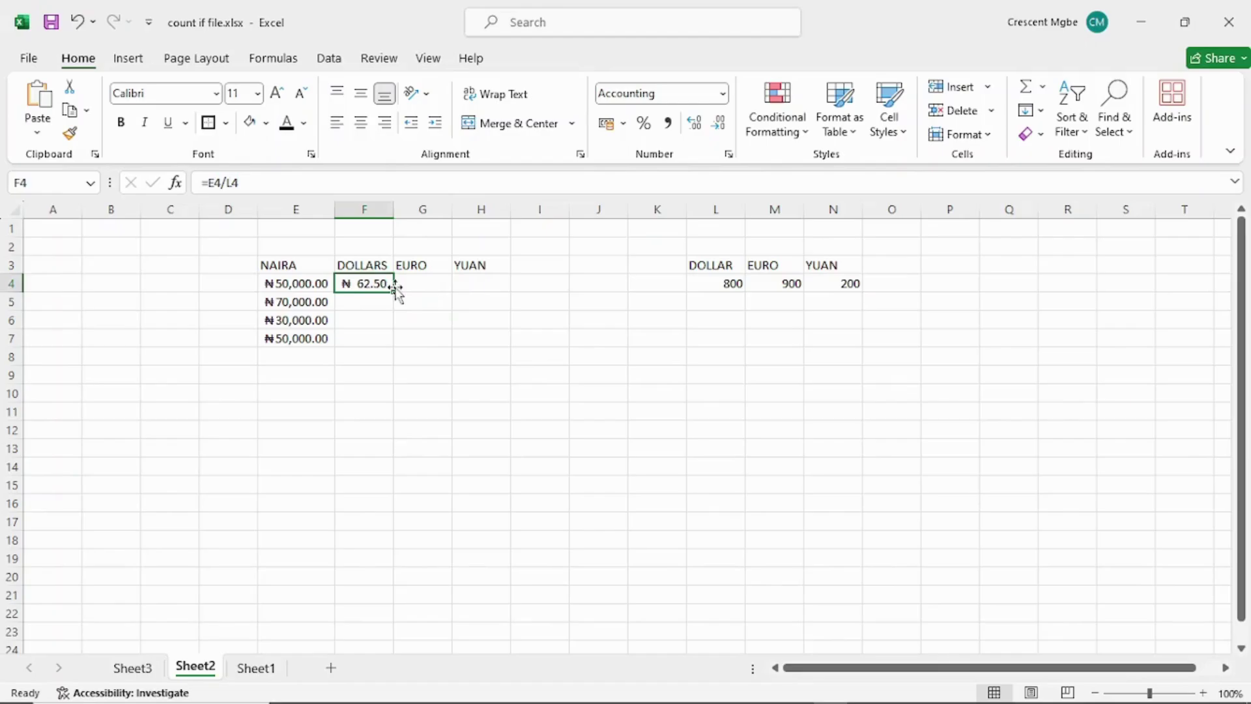
left_click_drag(394, 291, 390, 349)
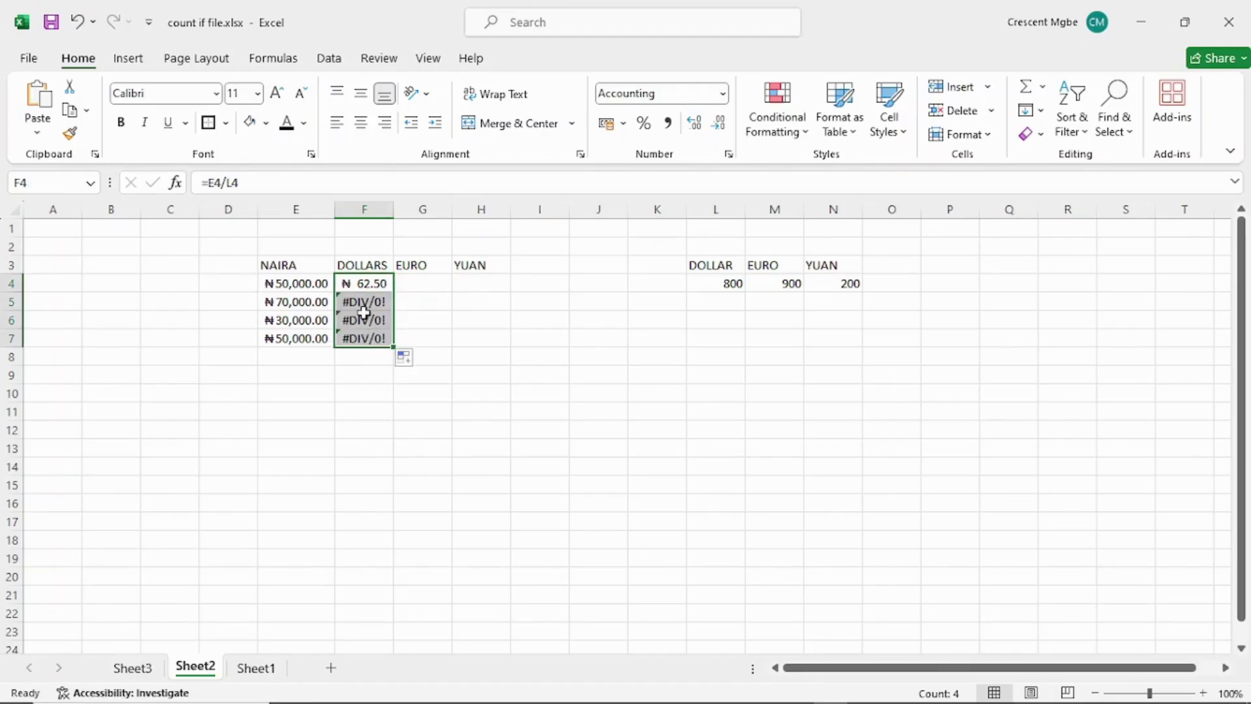
left_click(718, 305)
left_click(723, 331)
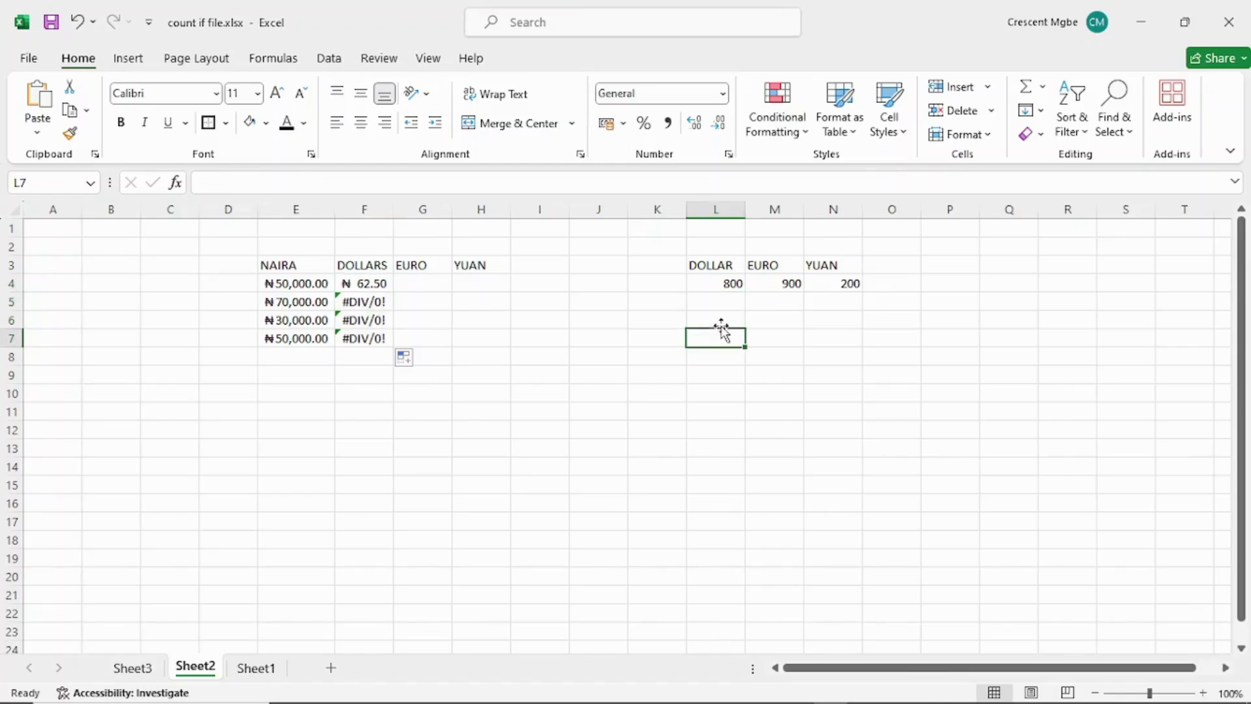
left_click(367, 297)
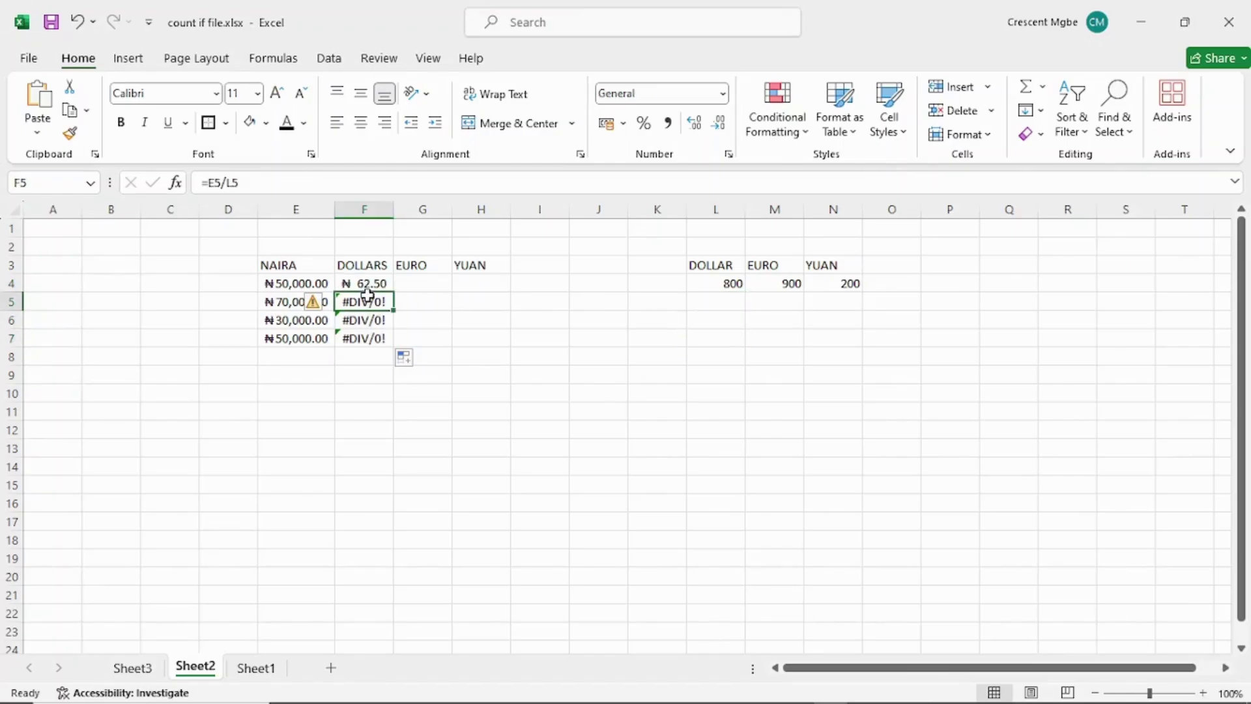
key("ctrl+z")
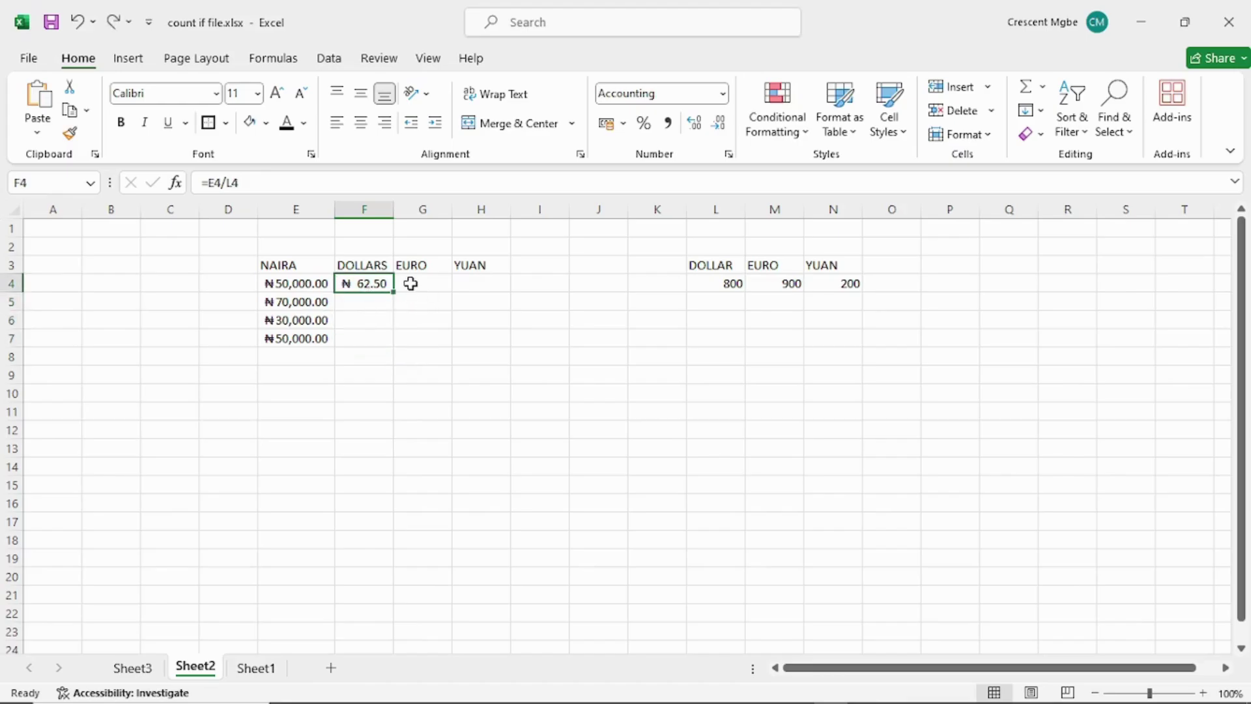
Step: Try filling the relative-reference formula from F4 across to the EURO cell G4
left_click(411, 282)
left_click(380, 287)
left_click_drag(394, 293, 449, 284)
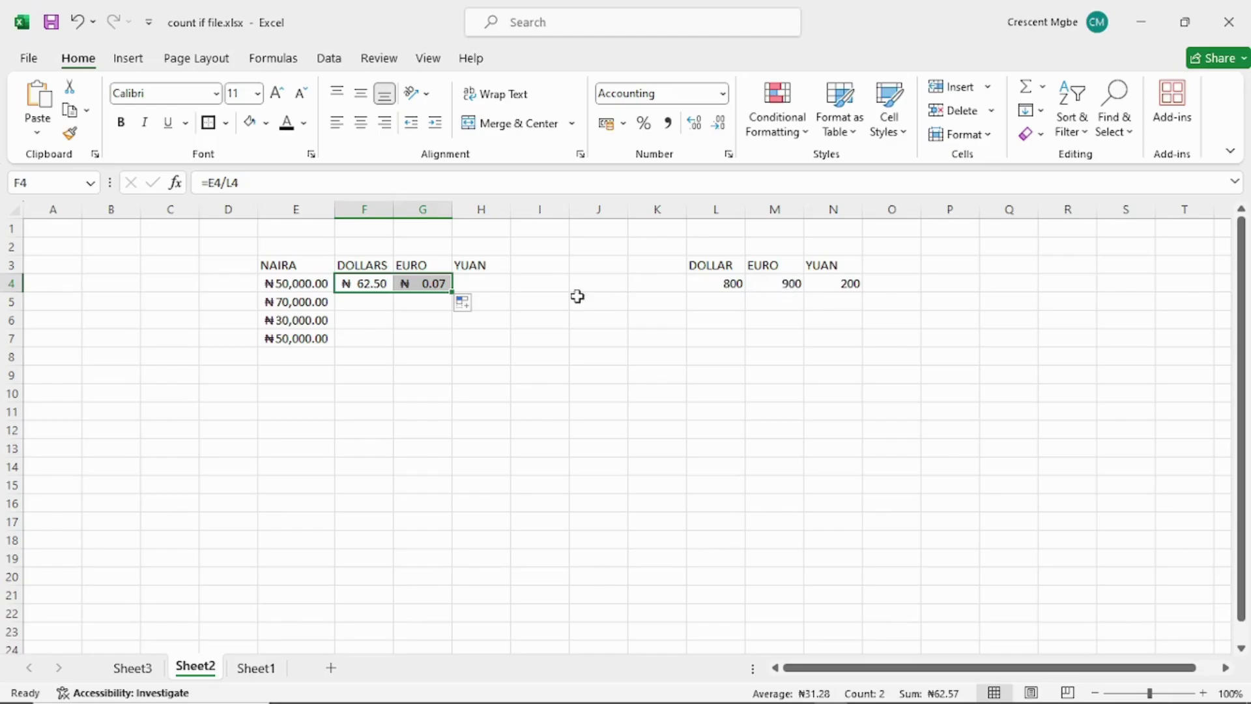
Step: Clear the relative-reference formulas from F4 and G4
key("F2")
left_click(439, 285)
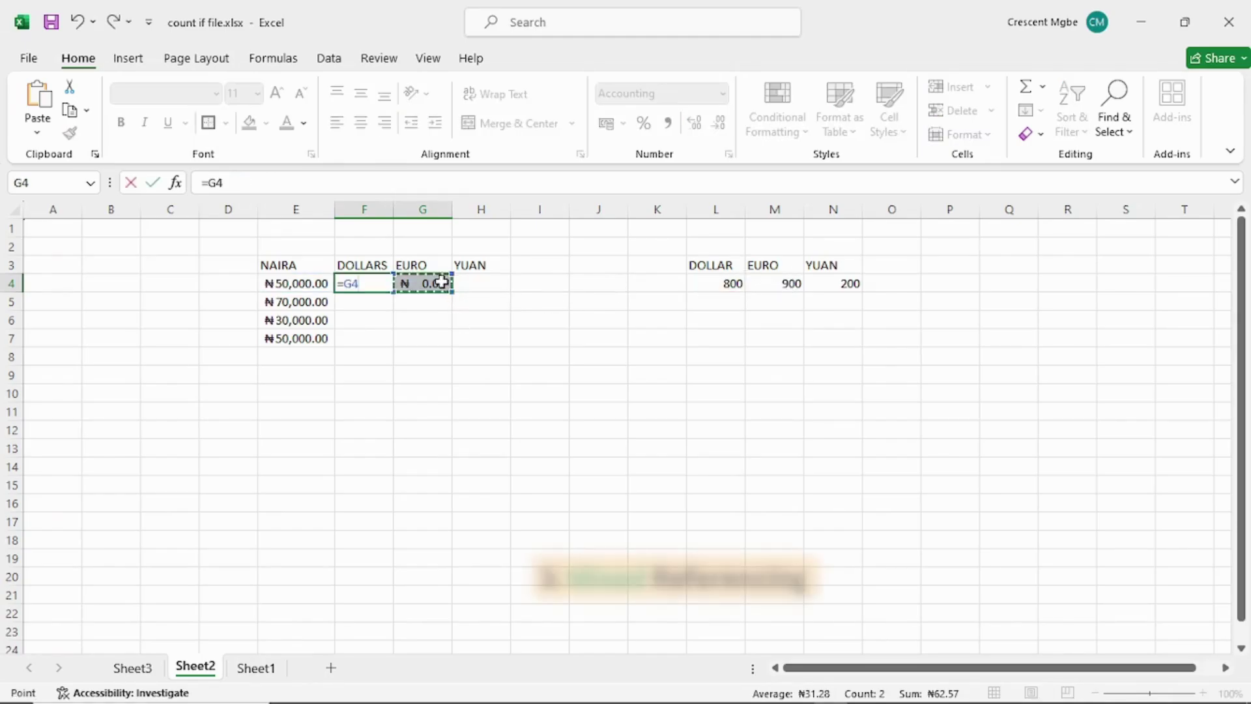
key("BackSpace")
key("Escape")
key("BackSpace")
key("BackSpace")
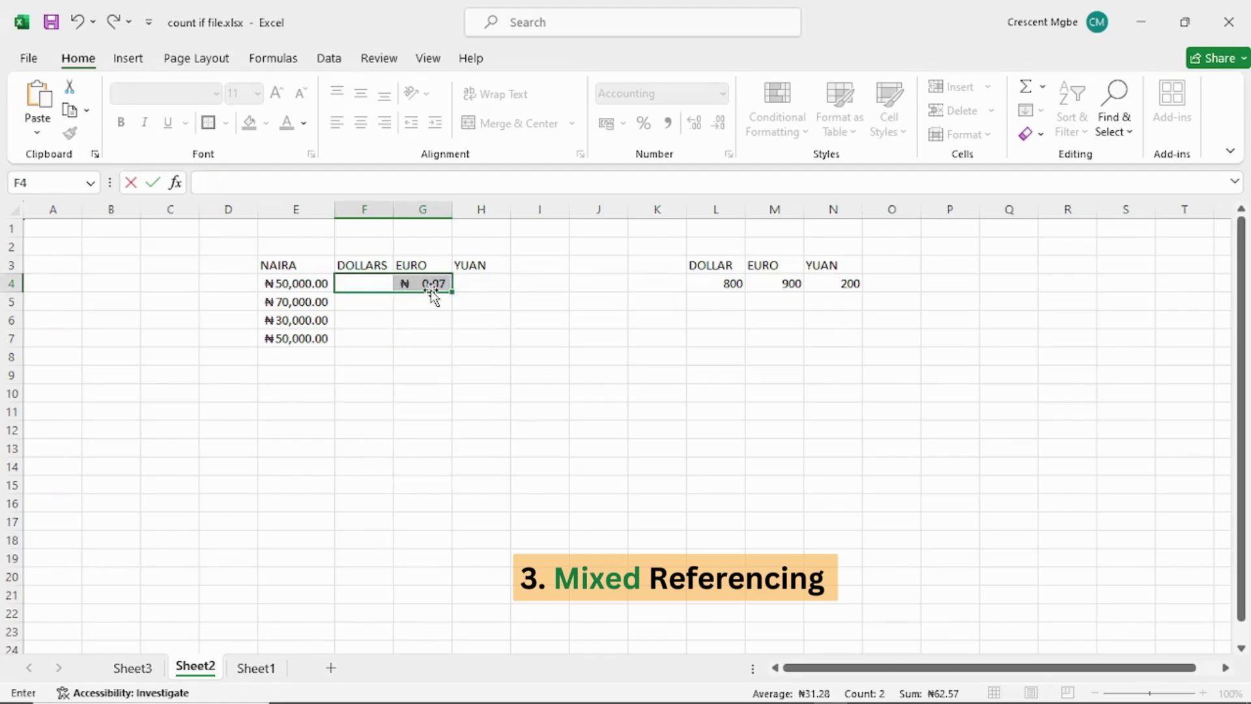
double_click(435, 284)
key("Escape")
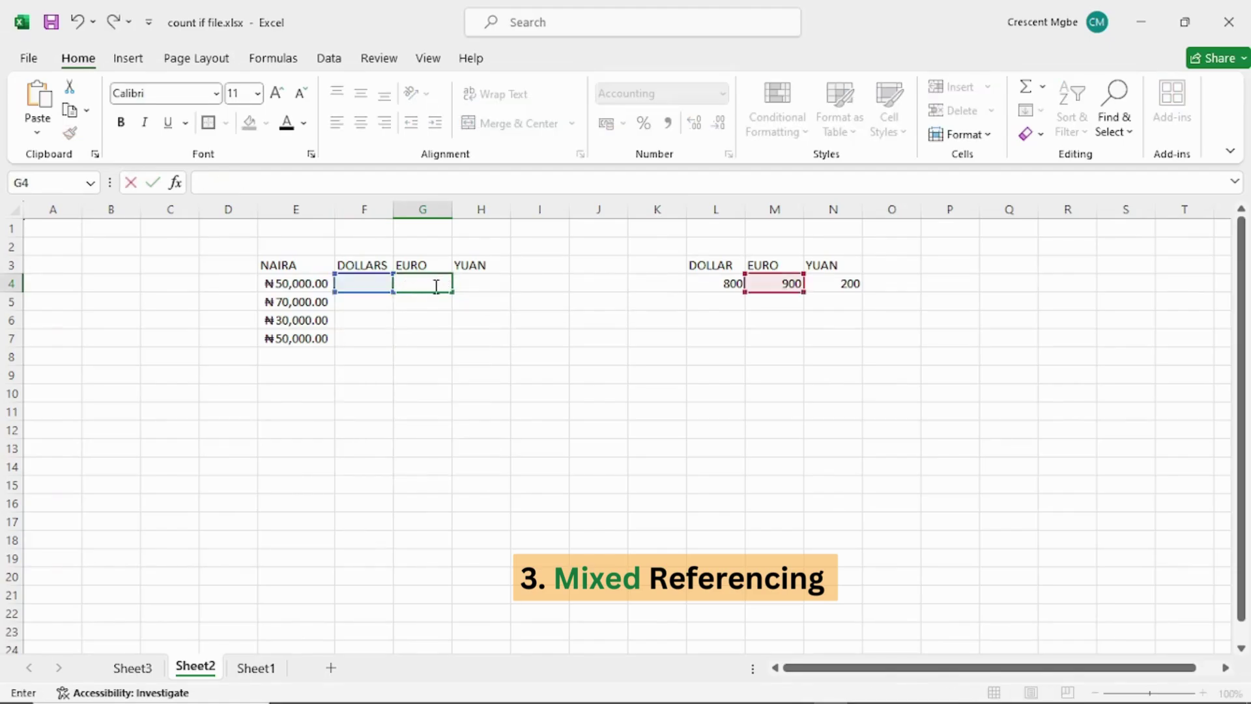
left_click(436, 318)
Step: Enter the mixed-reference formula =$E4/L$4 in F4, locking the naira column and the rate row
left_click(370, 283)
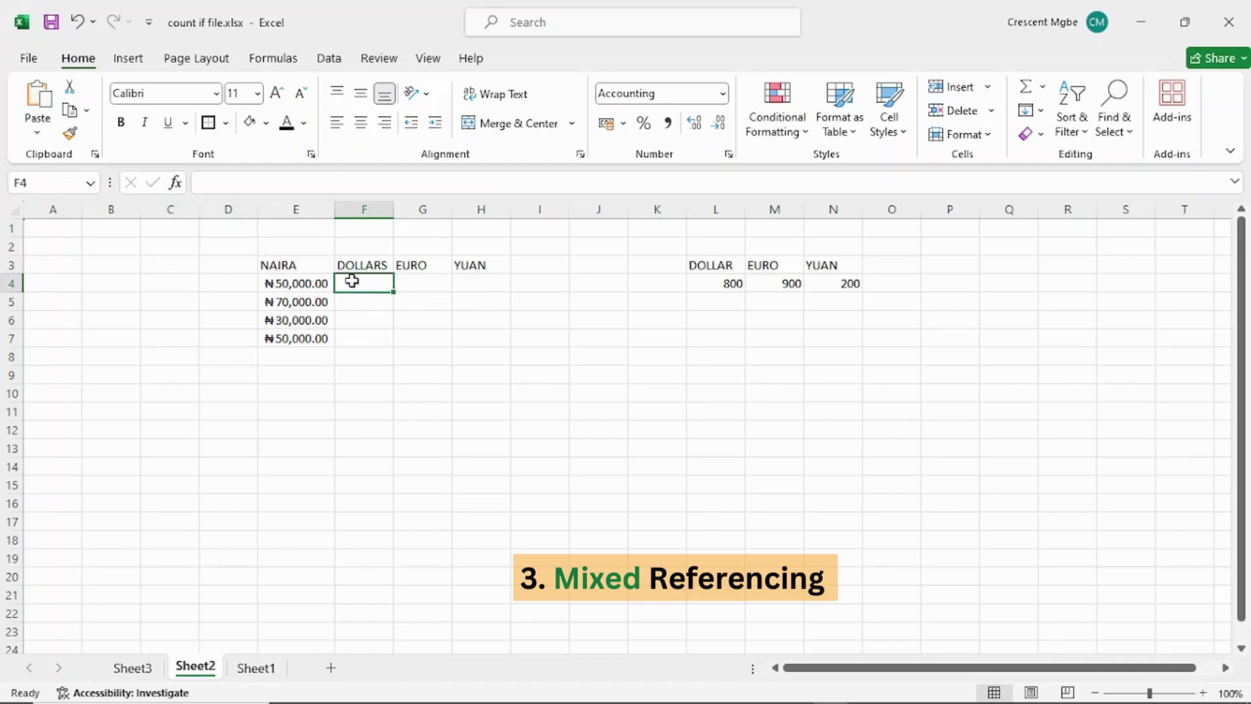
type("=")
left_click(284, 281)
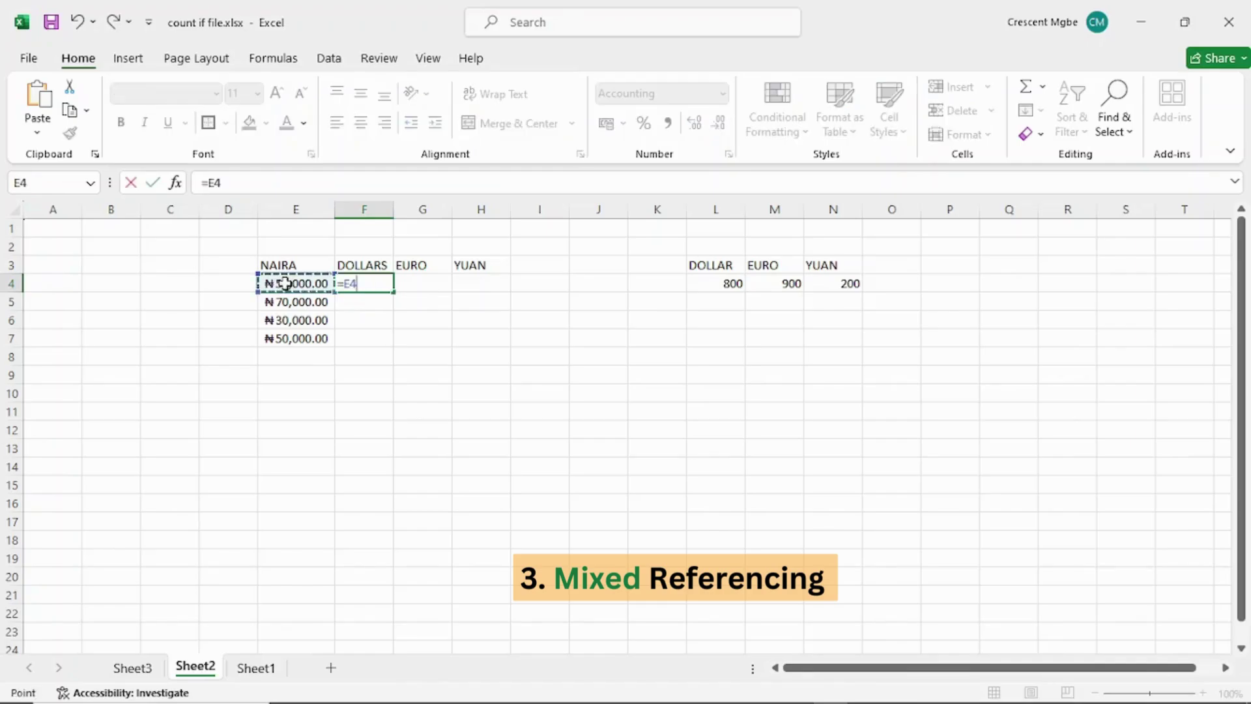
type("/")
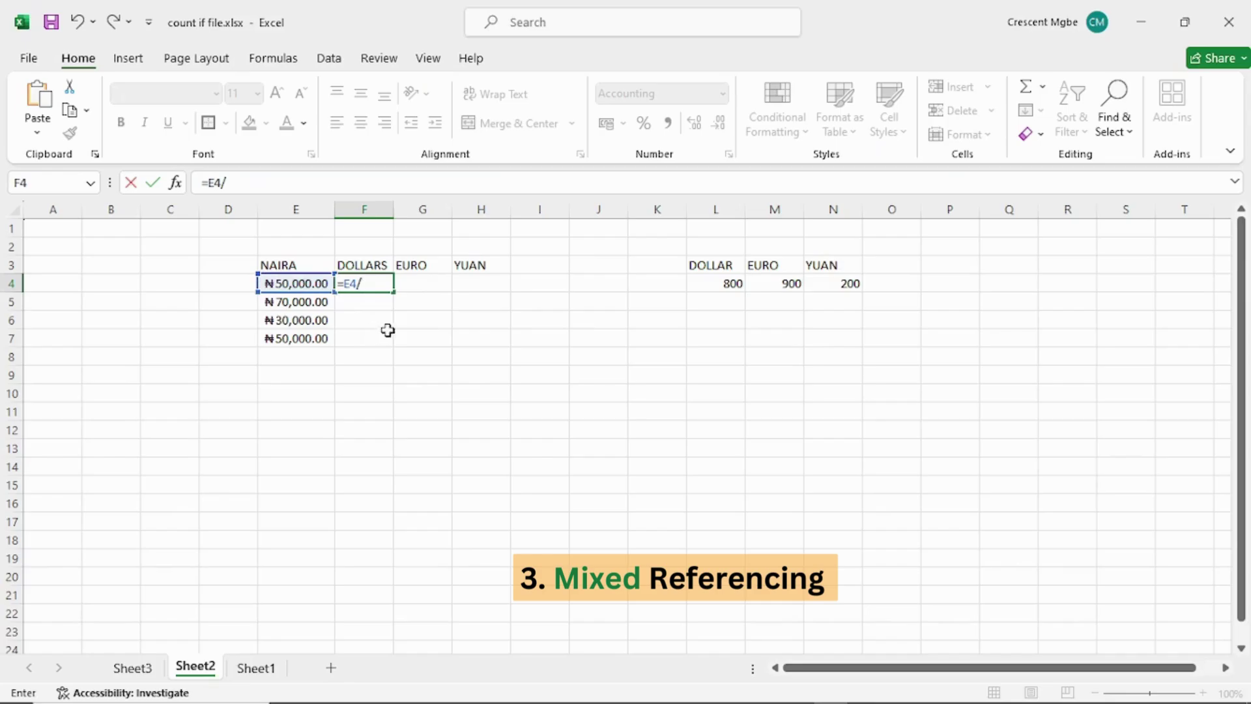
left_click(710, 282)
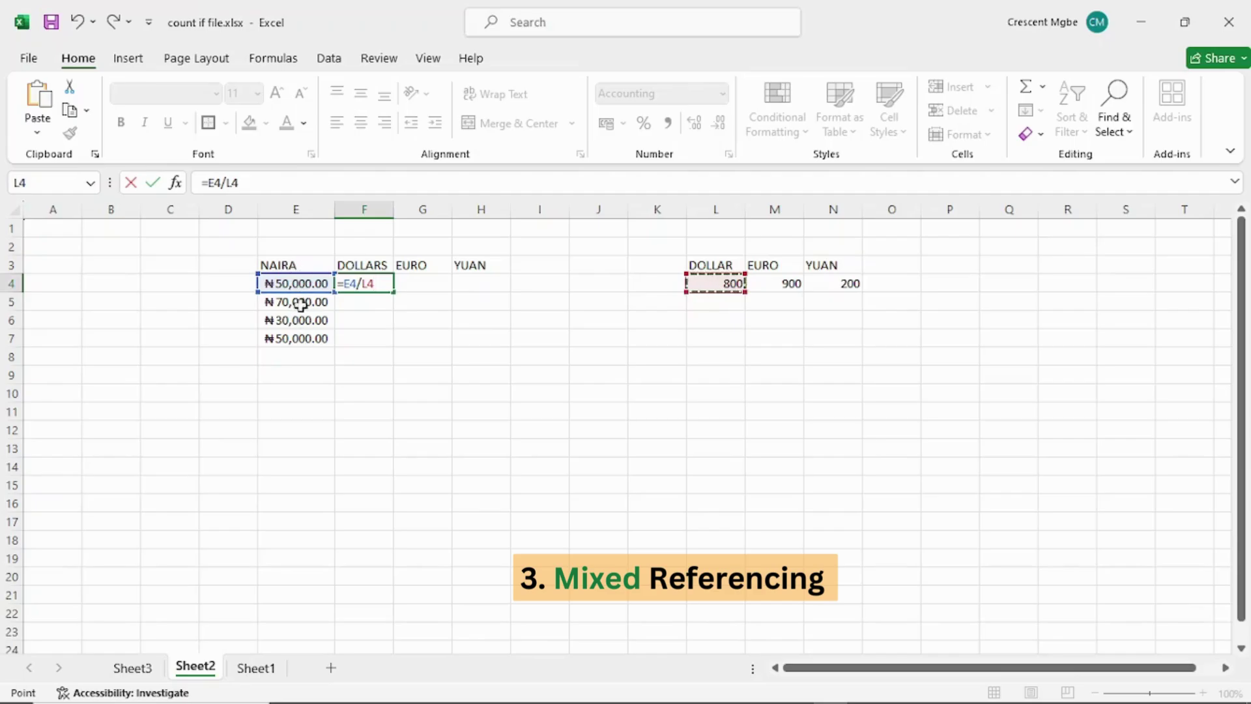
left_click(344, 283)
type("$")
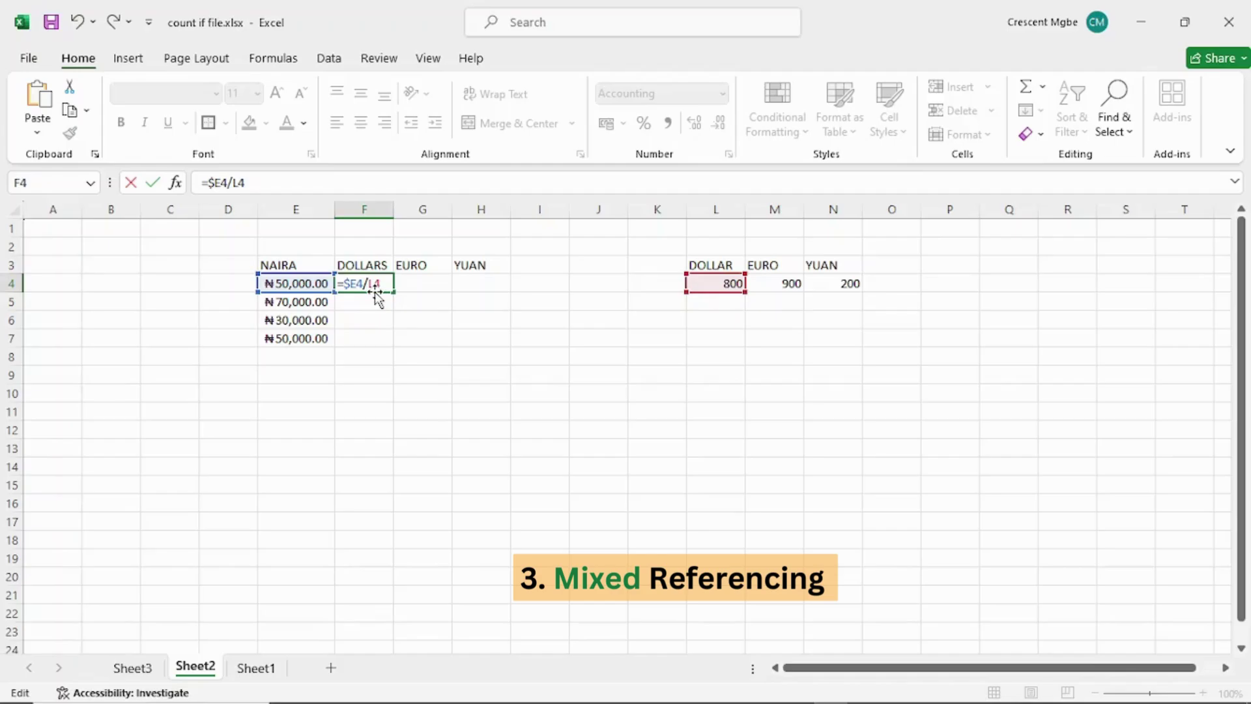
type("$")
key("Return")
Step: Fill the mixed-reference formula from F4 down to F7 and across through the YUAN column to H7
left_click(388, 285)
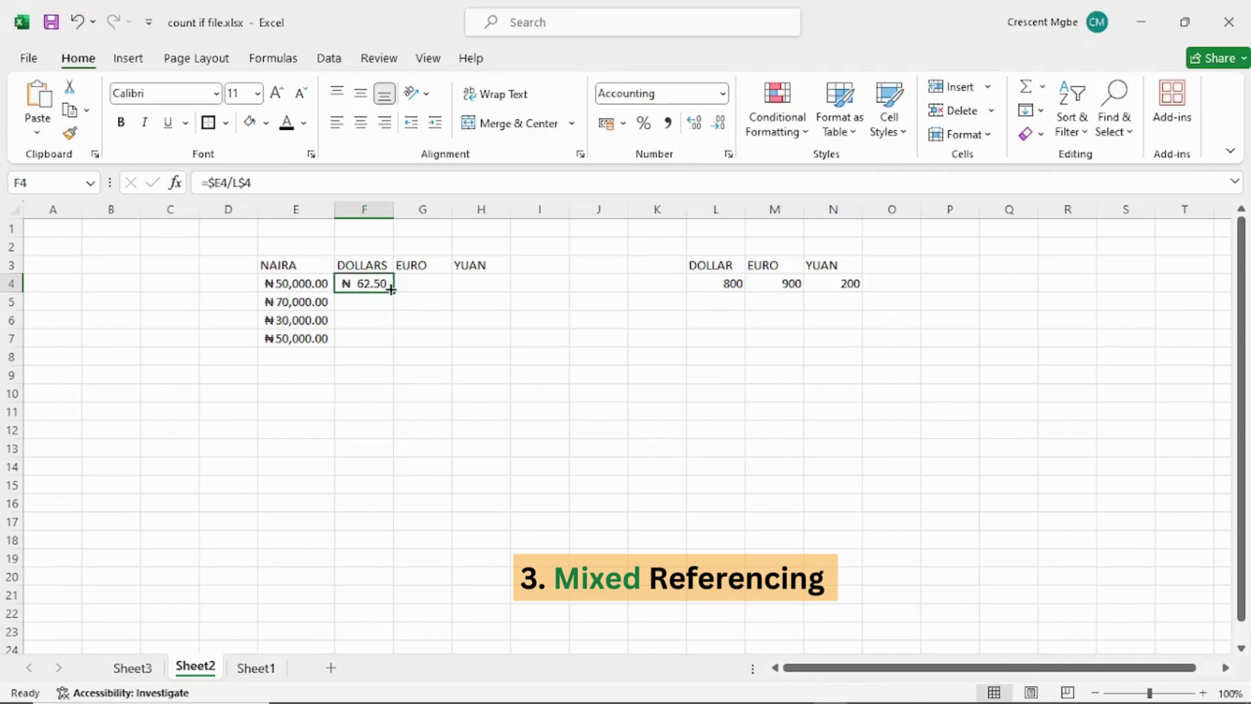
left_click_drag(392, 307, 388, 345)
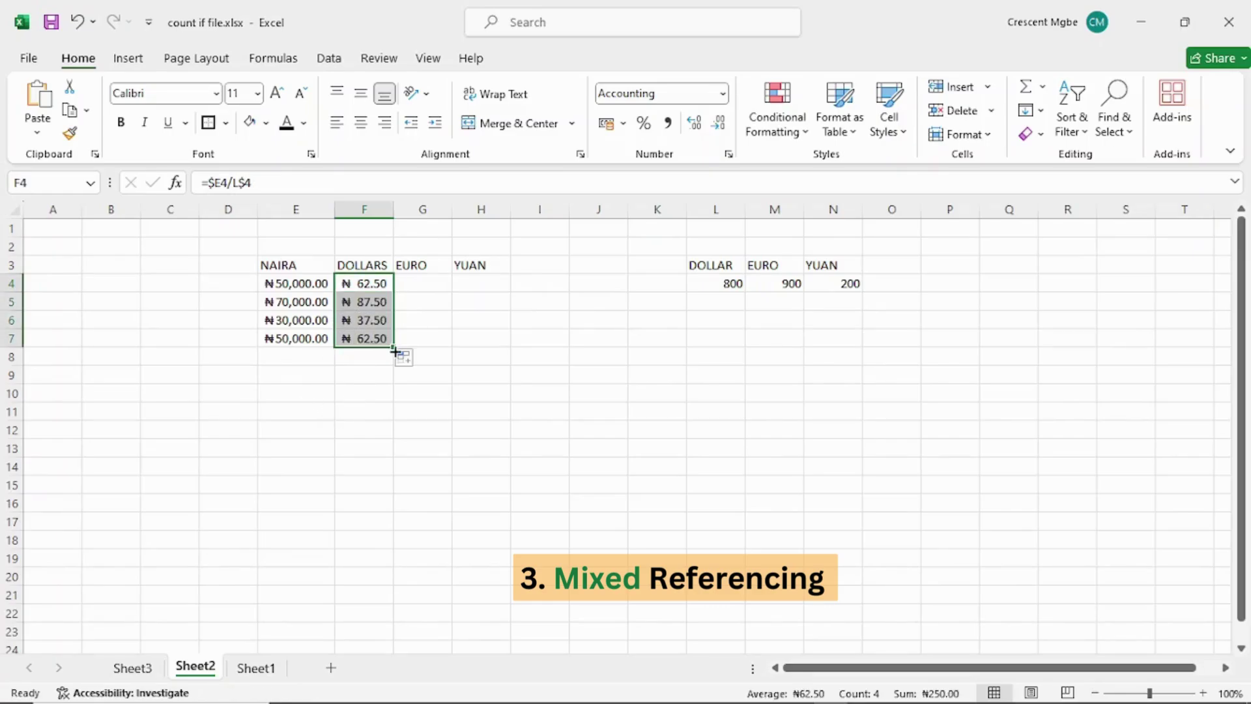
left_click_drag(393, 347, 492, 356)
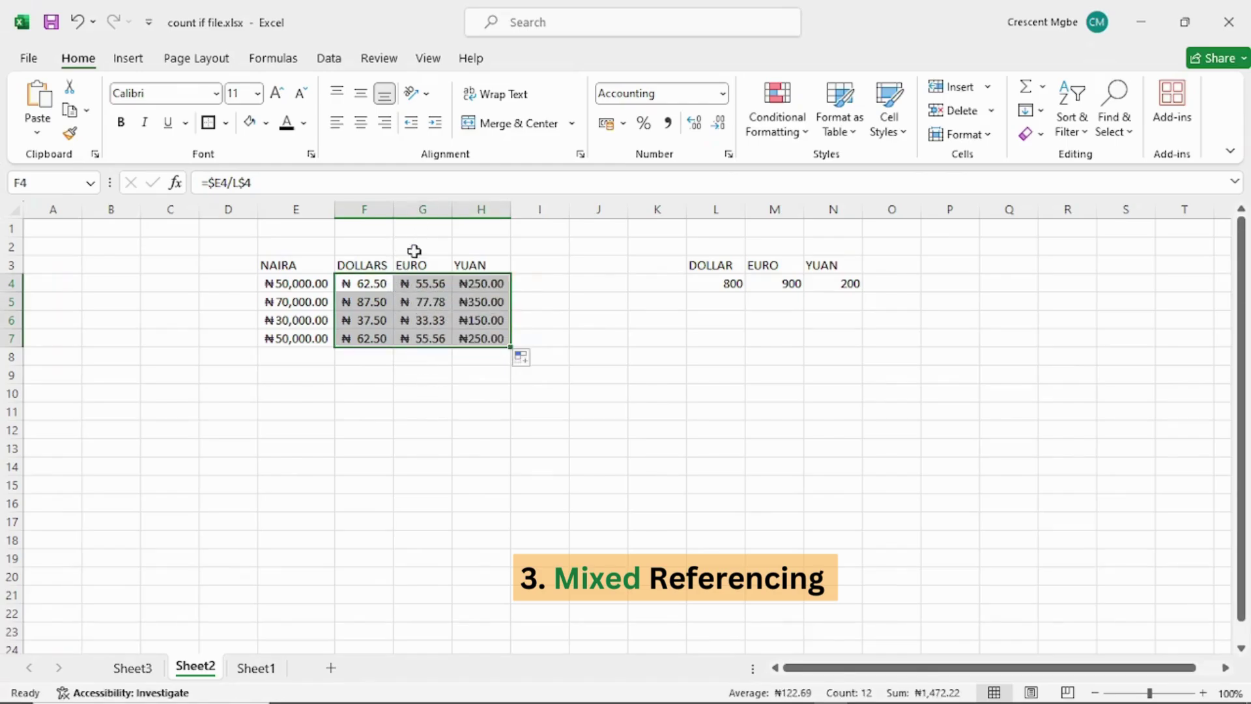
Step: Format the DOLLARS column F with the $ English (United States) accounting format
left_click(358, 204)
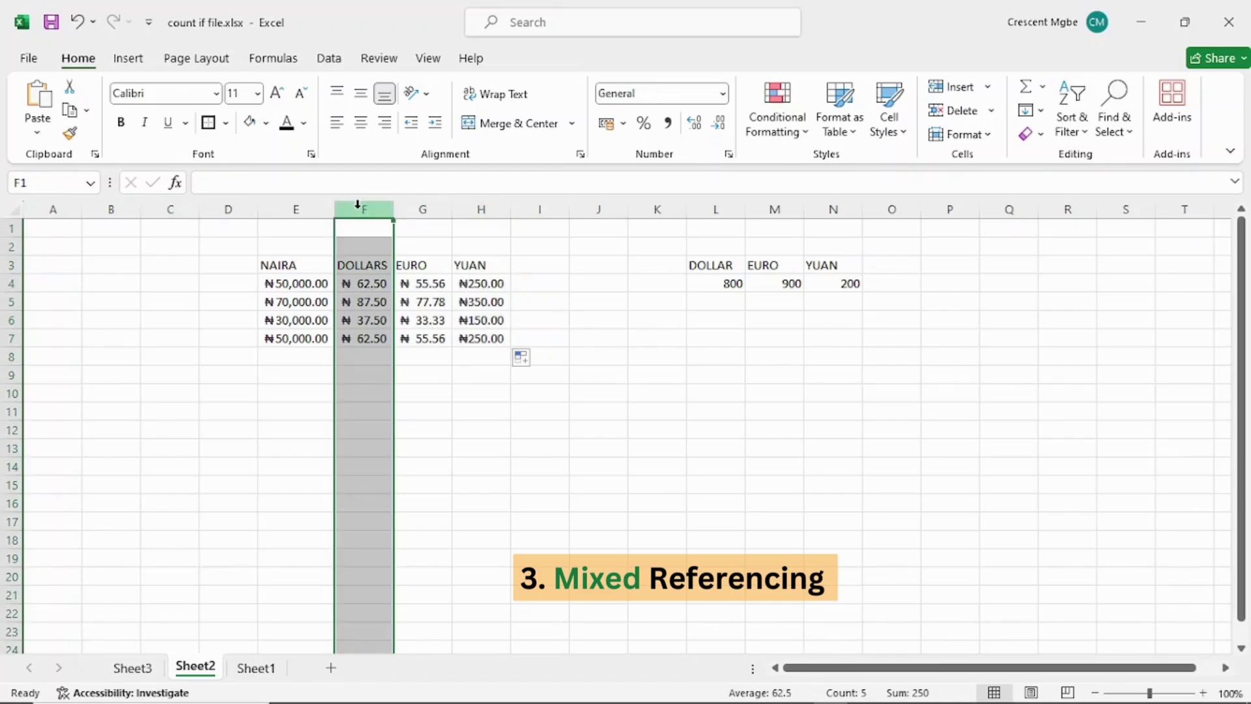
left_click(622, 123)
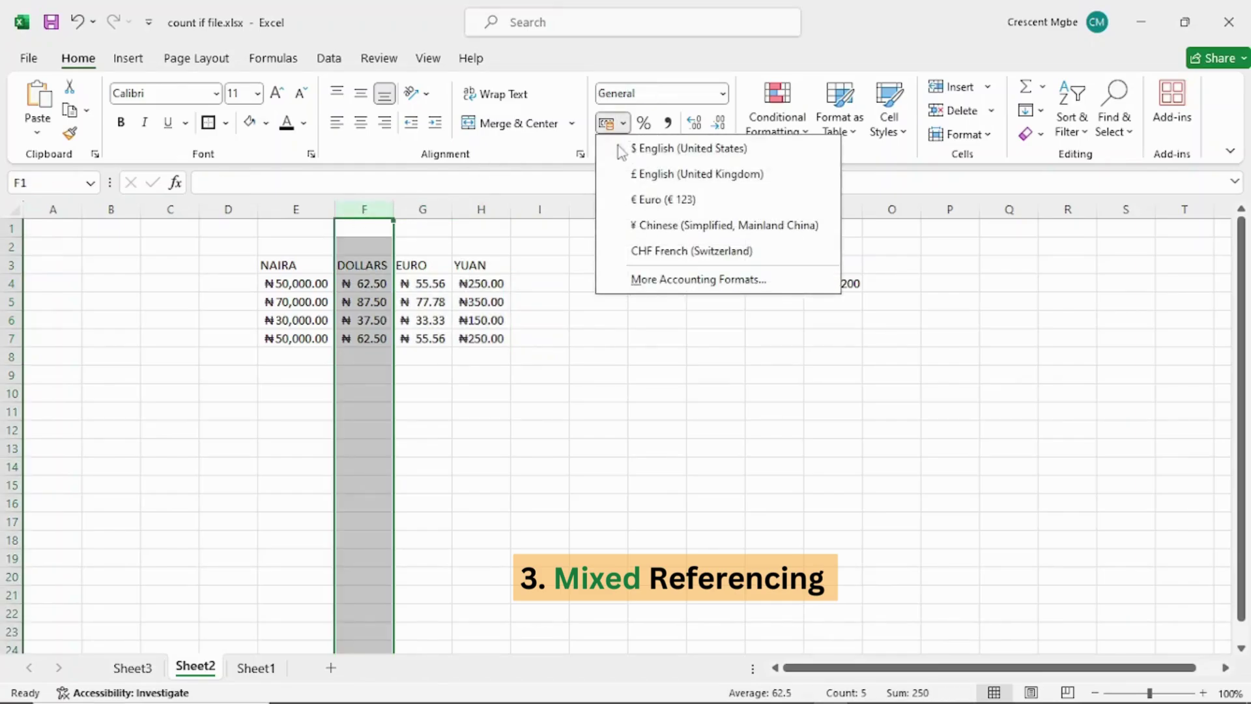
left_click(659, 154)
Step: Apply the € Euro (€ 123) accounting format to the EURO column G
left_click(444, 207)
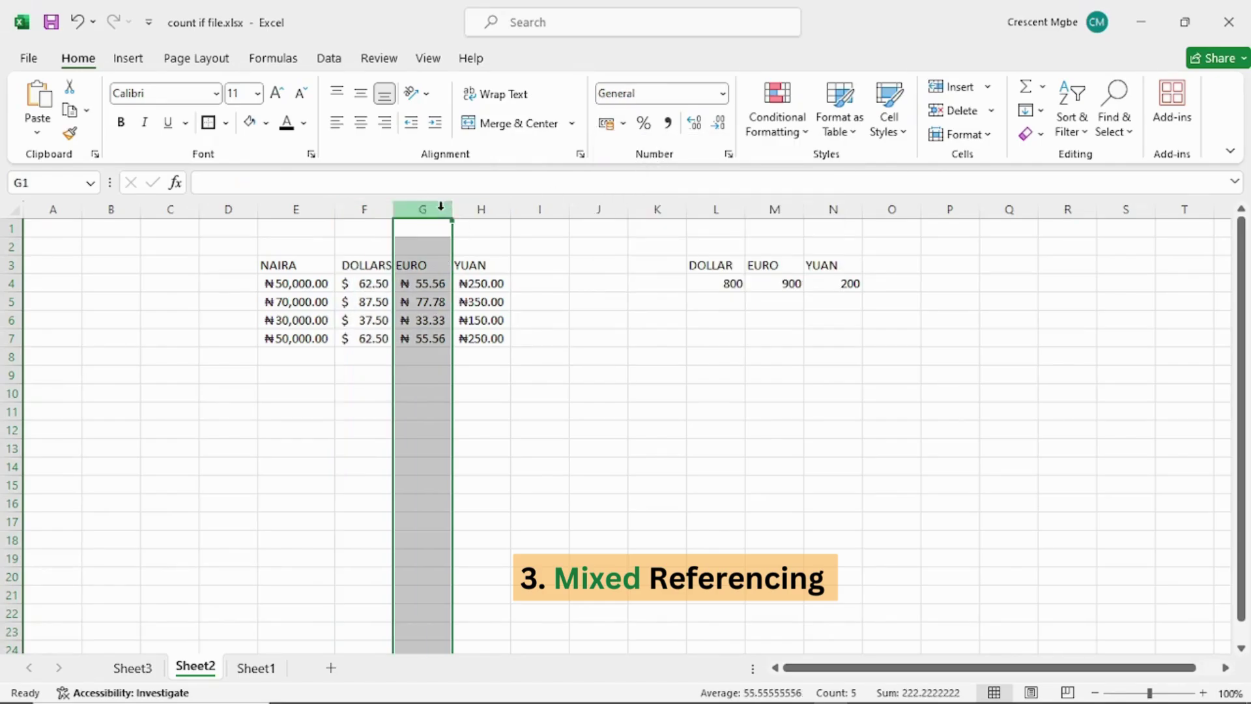
left_click(624, 125)
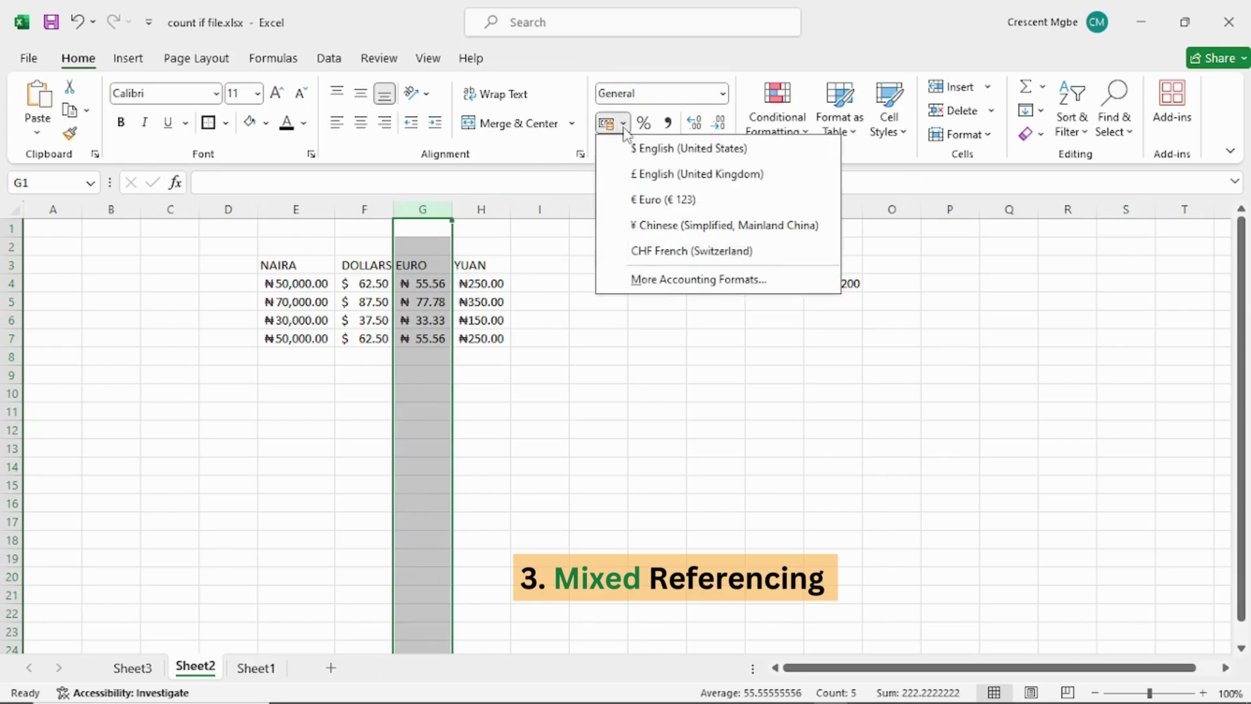
left_click(645, 202)
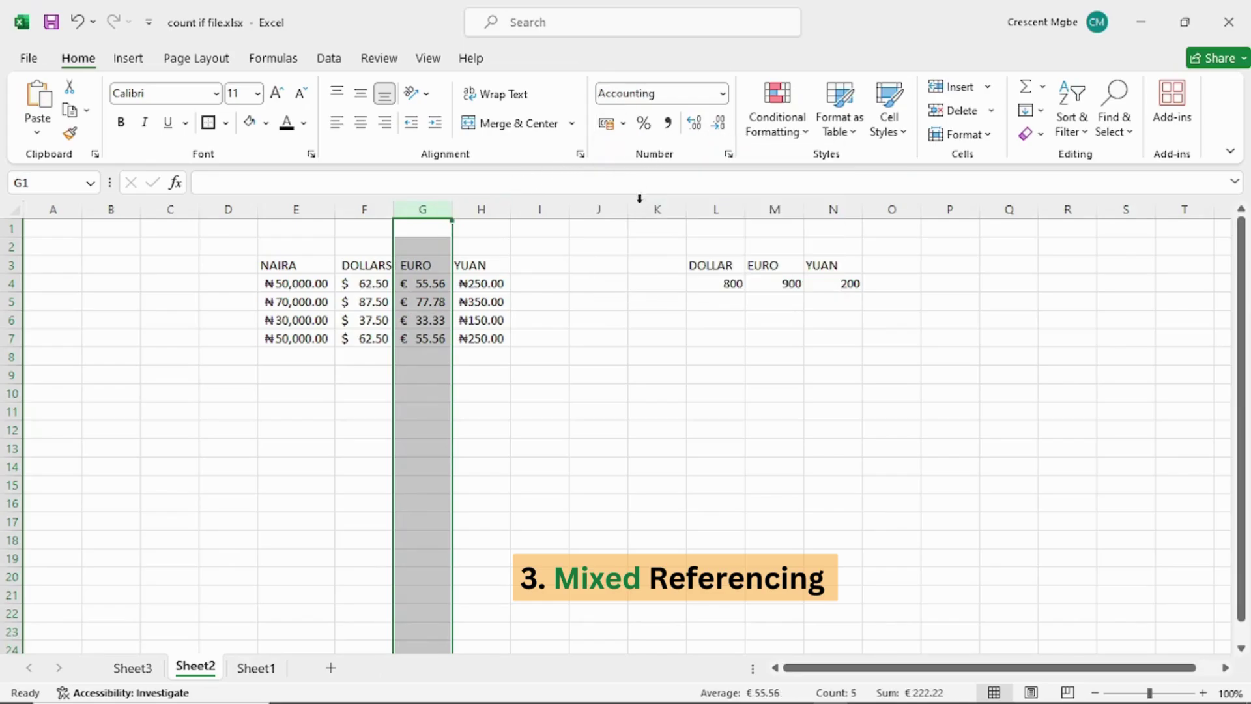
Step: Give the YUAN column H the ¥ Chinese (Simplified, Mainland China) accounting format and deselect the column
left_click(481, 209)
left_click(624, 125)
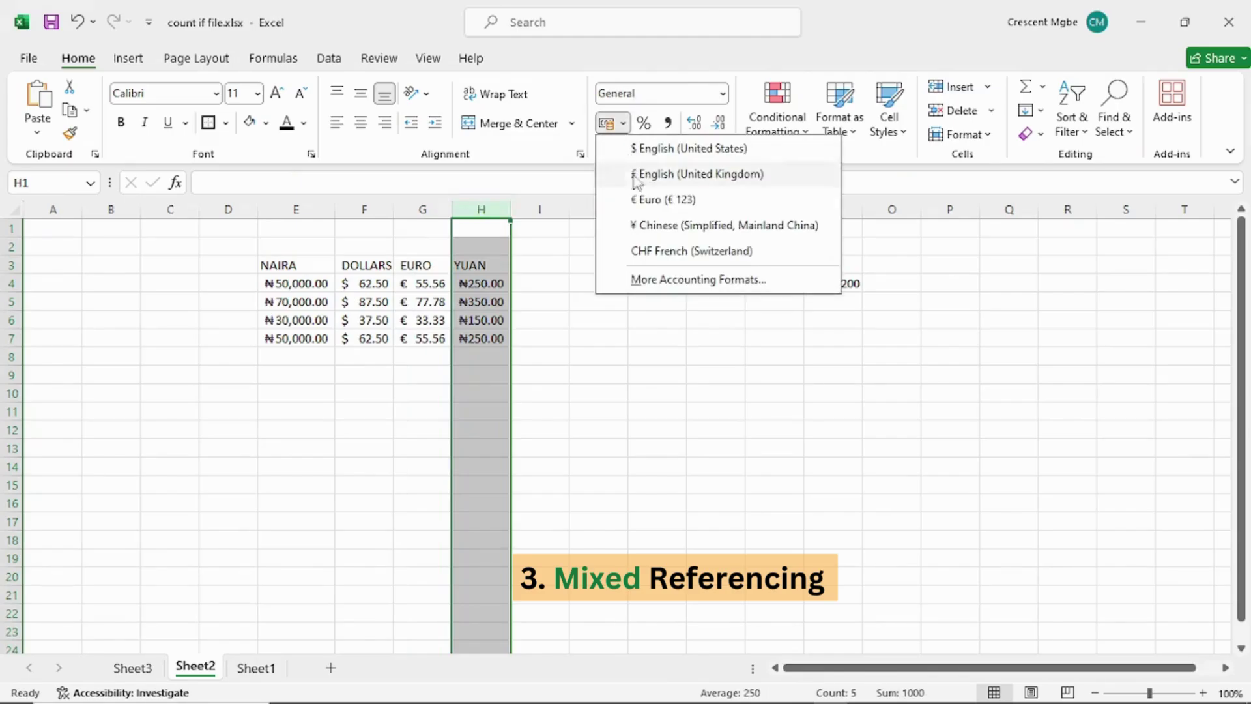
left_click(658, 225)
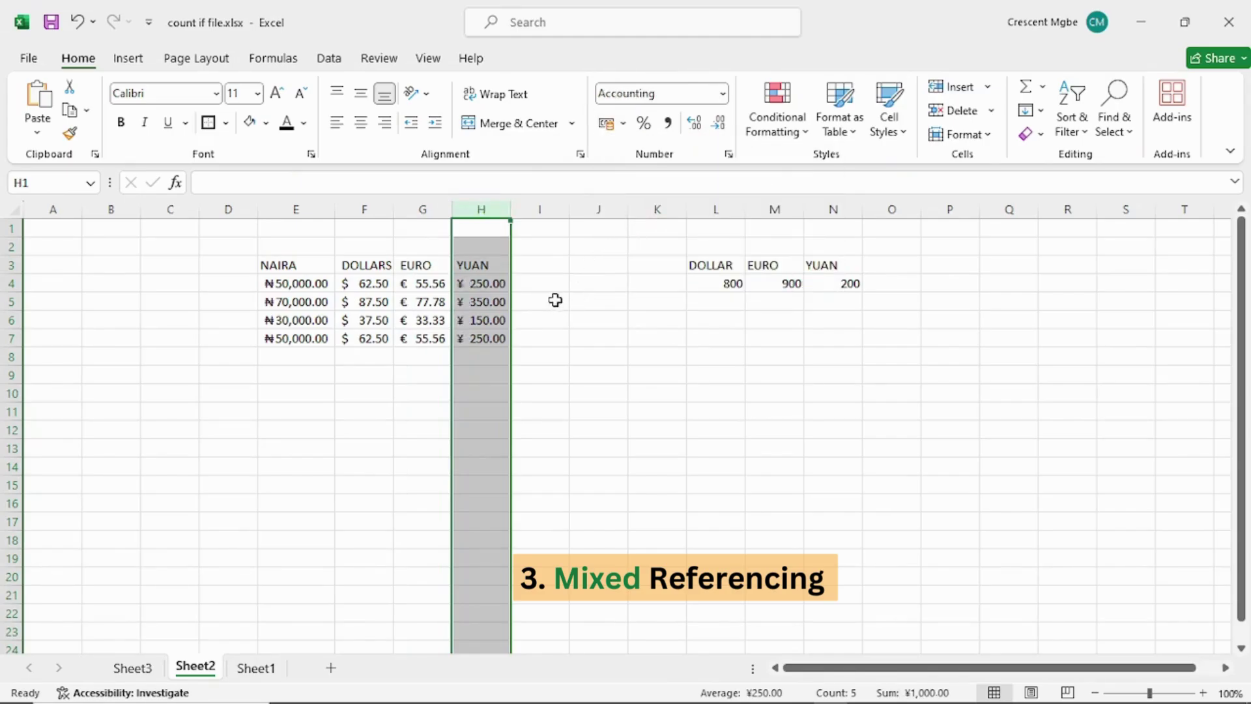
left_click(567, 338)
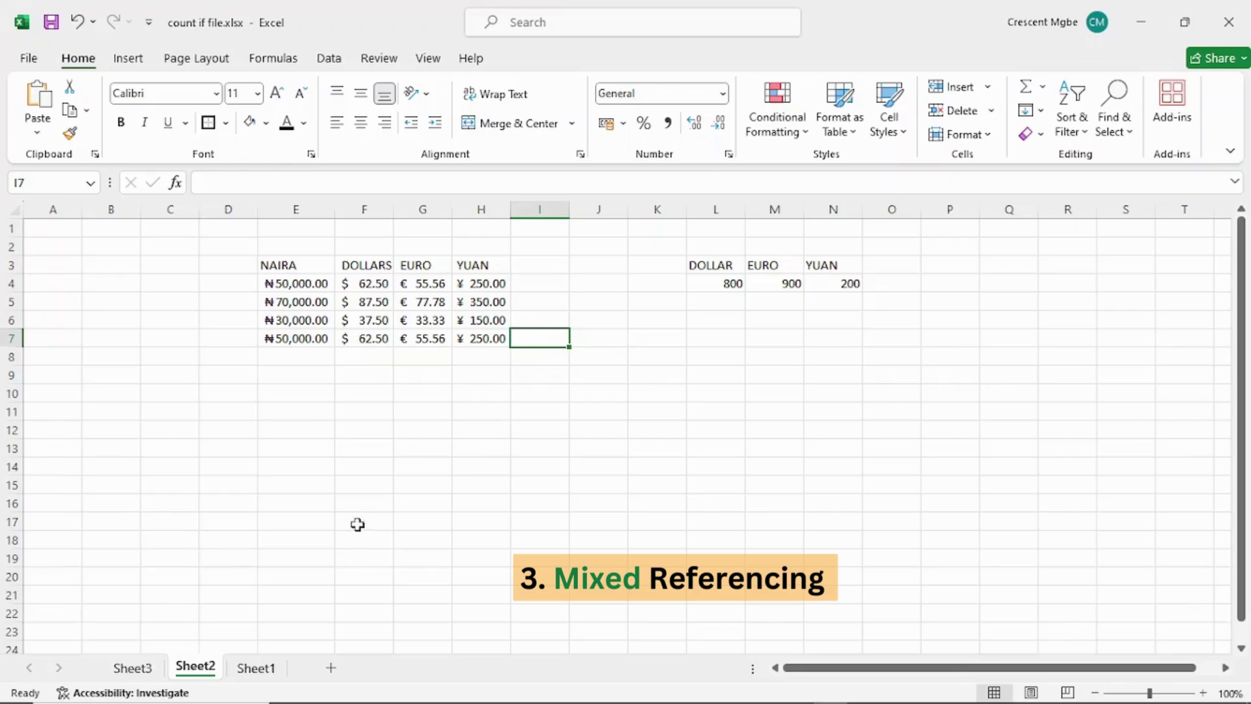
Step: Select all of Sheet1 and clear the s/no heading in cell A4
left_click(277, 668)
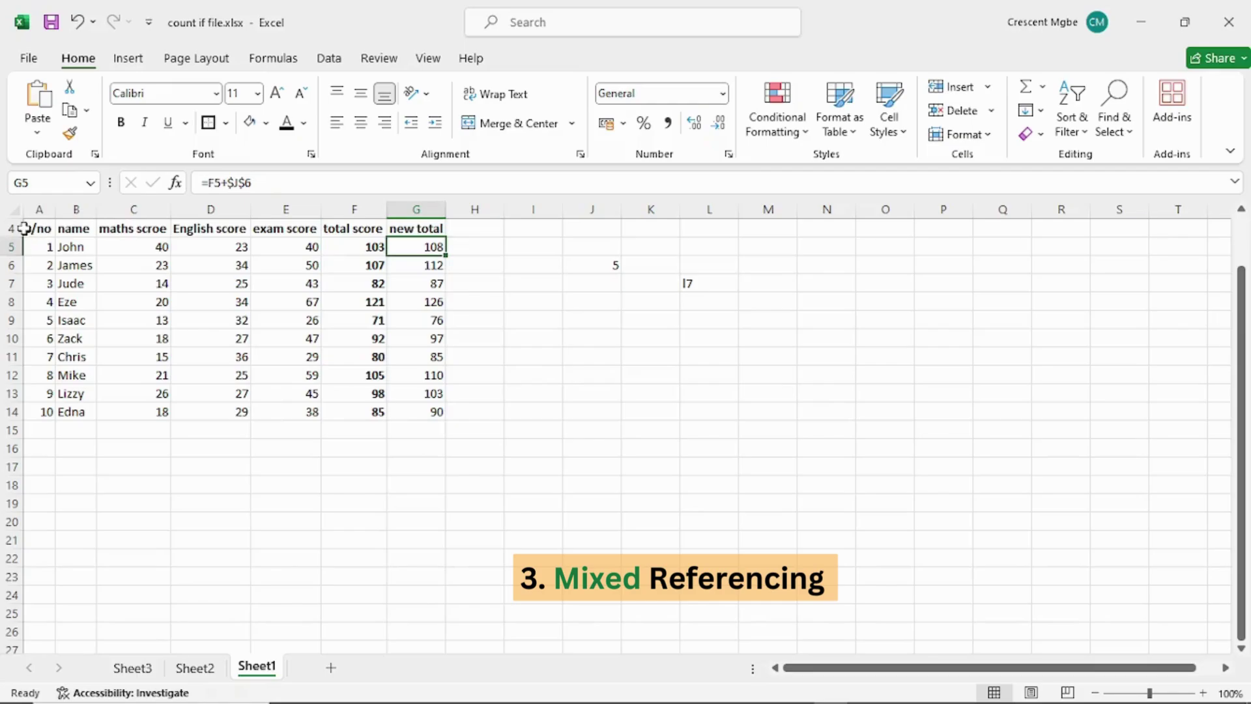
left_click(14, 209)
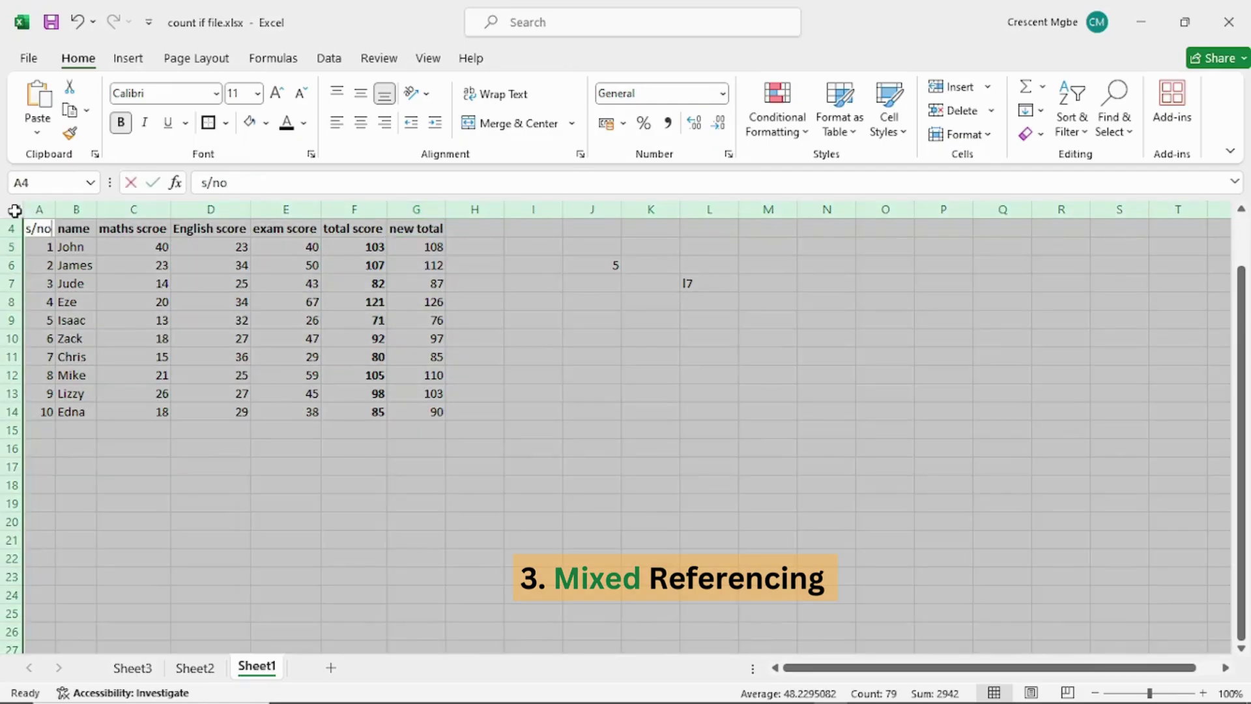
left_click(529, 266)
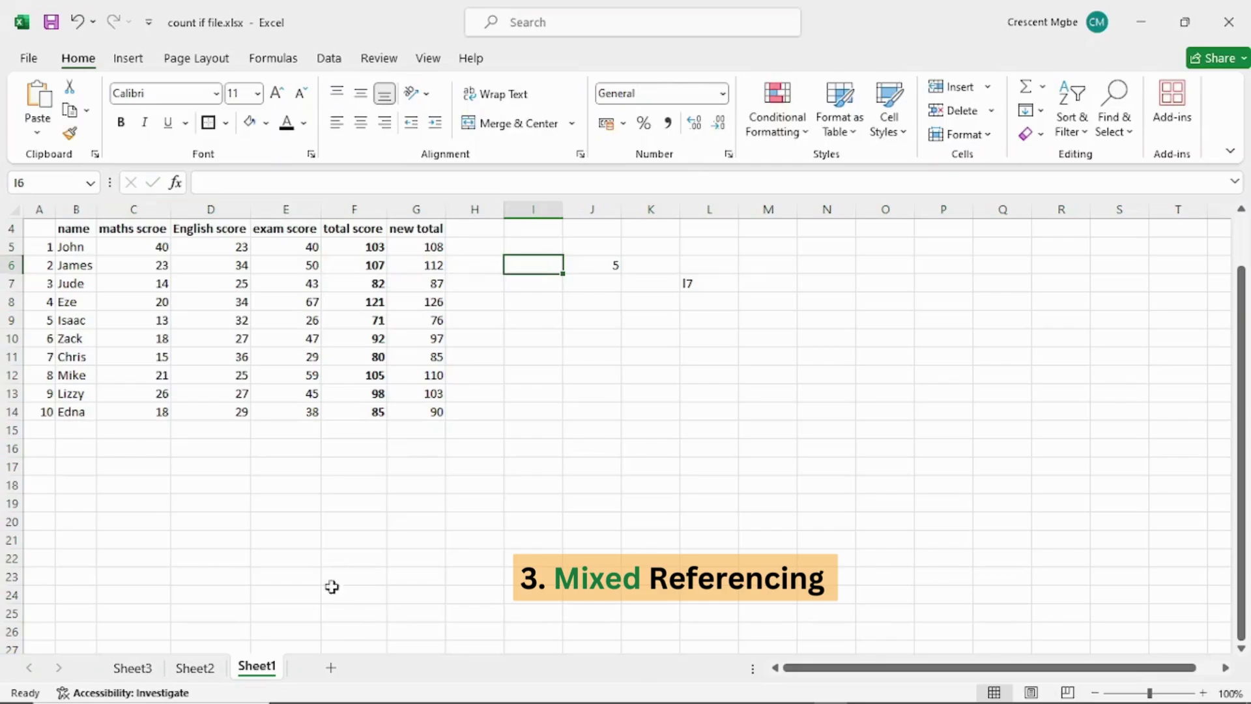
Step: Add a new worksheet and fill B1 to M1 with the number series 1 to 12, starting from 1 and 2
left_click(332, 669)
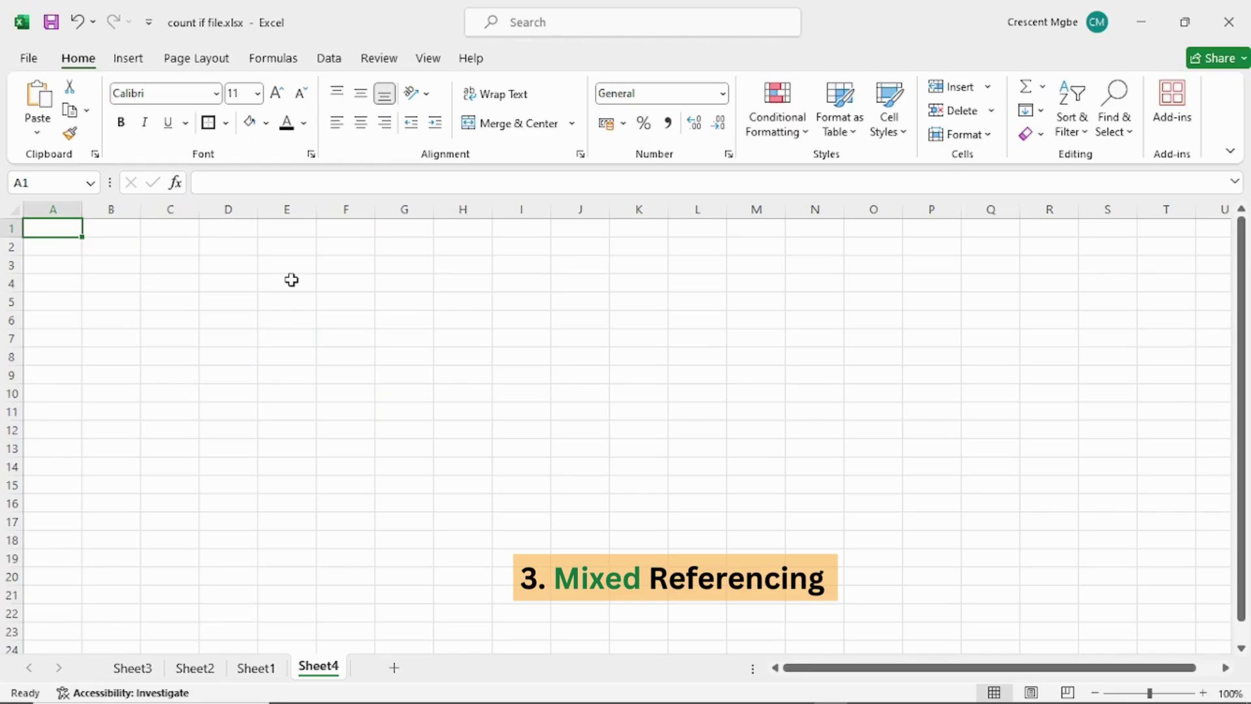
left_click(117, 226)
double_click(119, 228)
type("1")
left_click(169, 231)
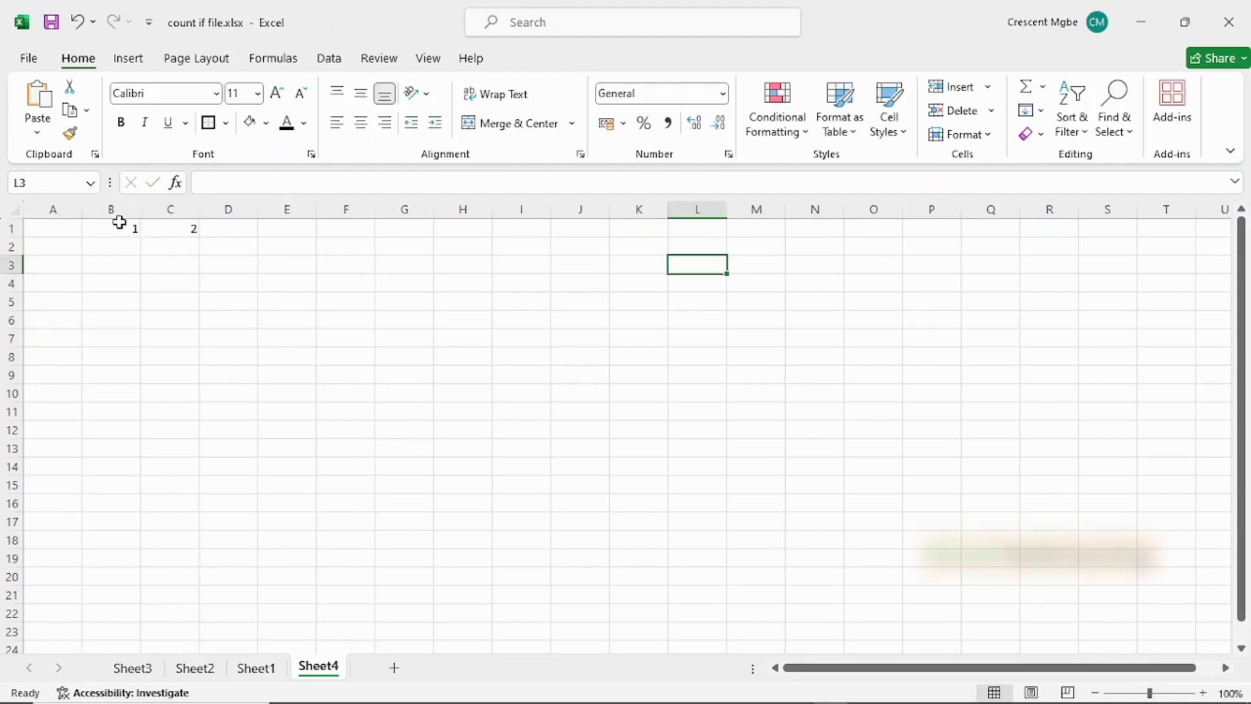
left_click_drag(119, 223, 786, 230)
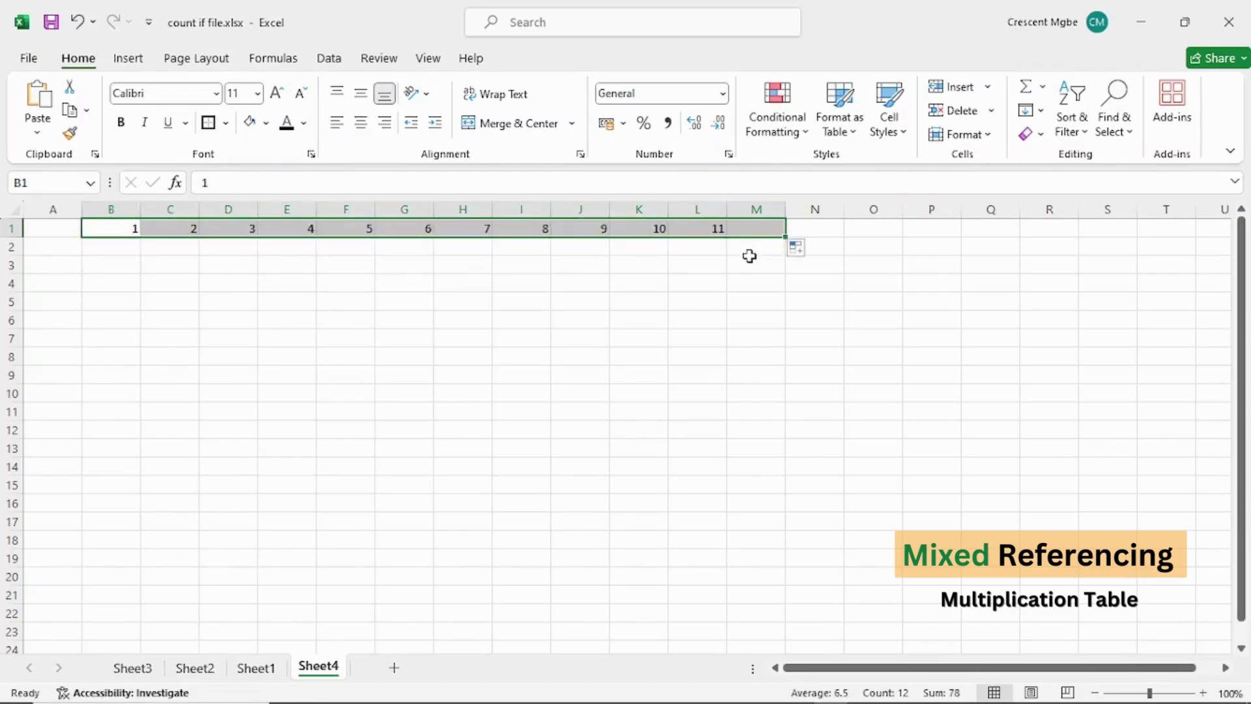
Step: Enter 1 and 2 in A2 and A3 and extend the series down to 12 in A13
left_click(54, 250)
type("1")
key("Return")
type("2")
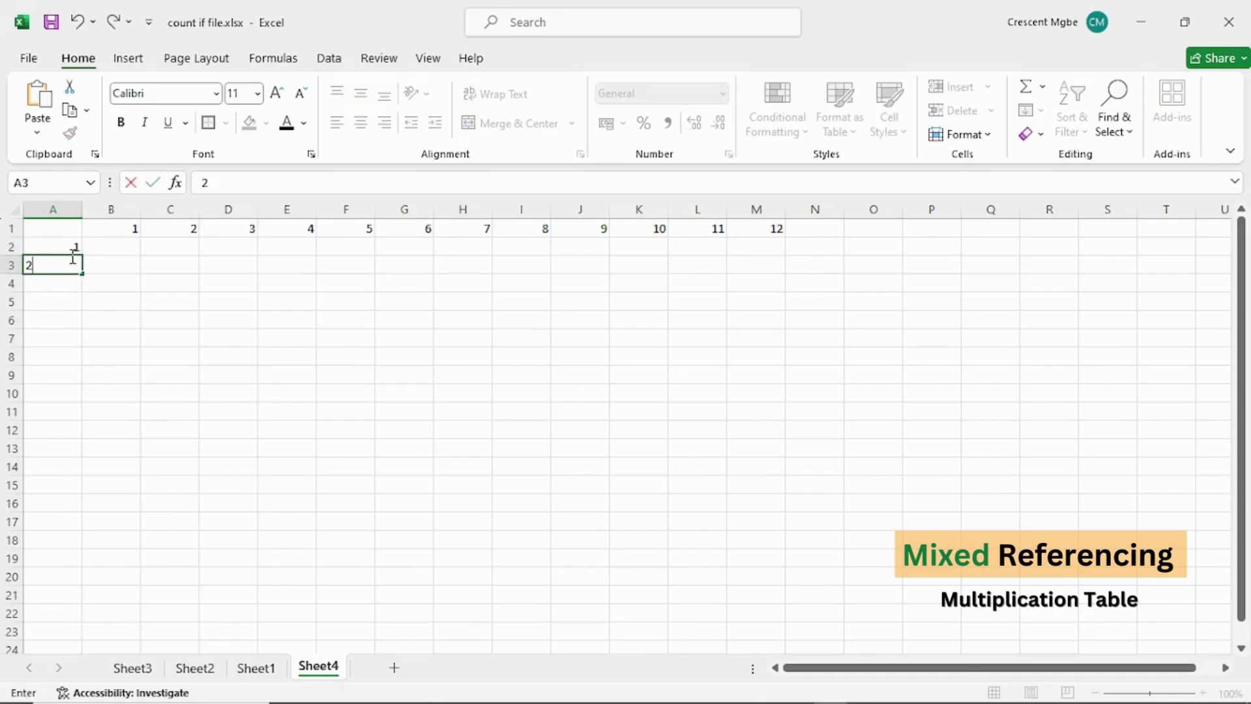
left_click_drag(70, 246, 84, 271)
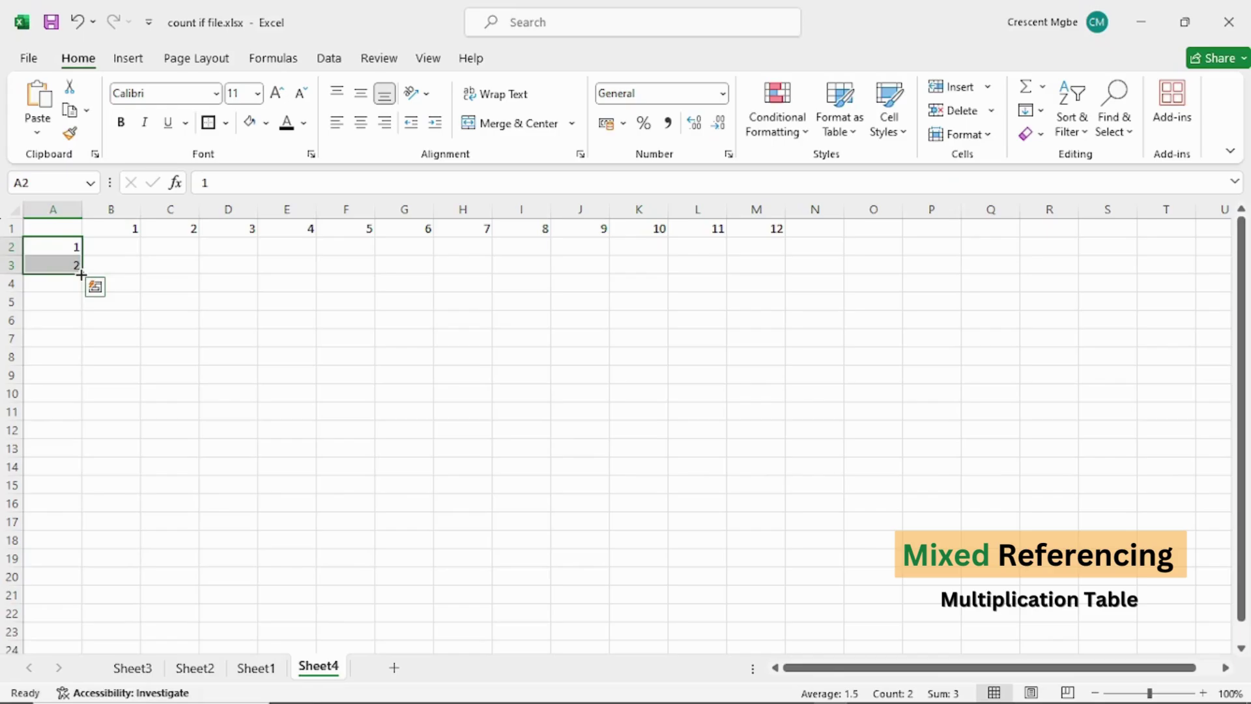
left_click_drag(71, 355, 65, 461)
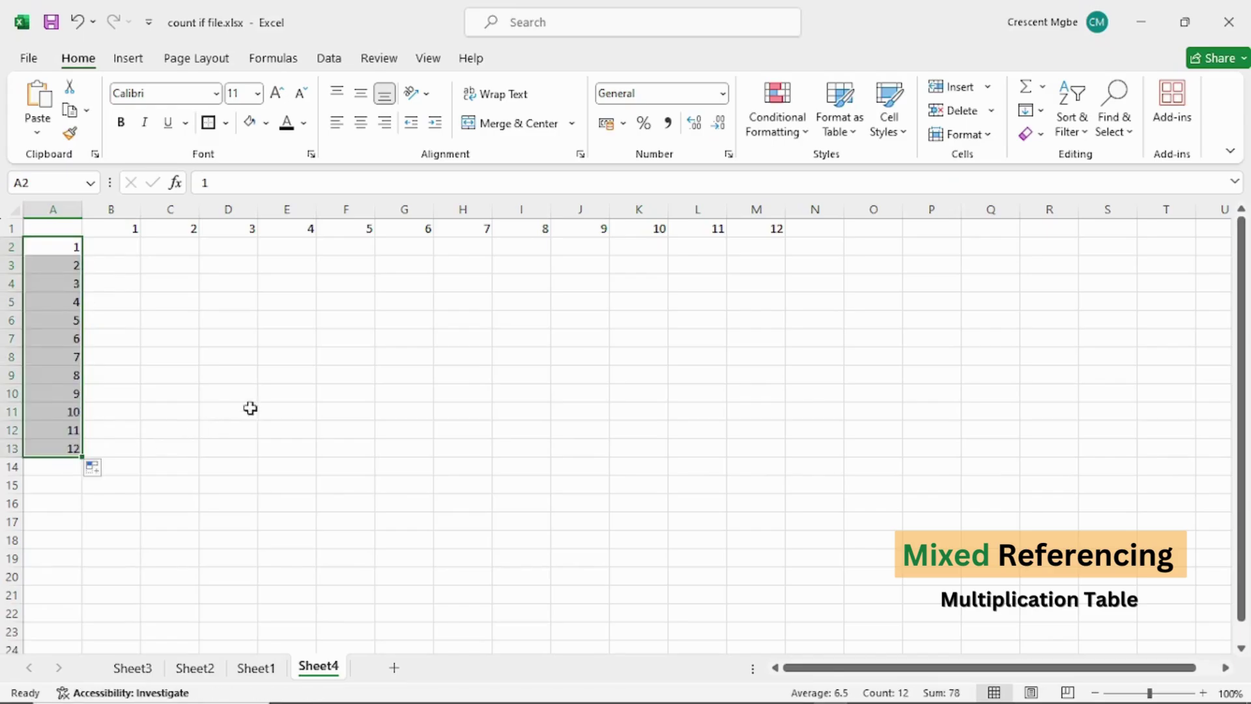
left_click(492, 412)
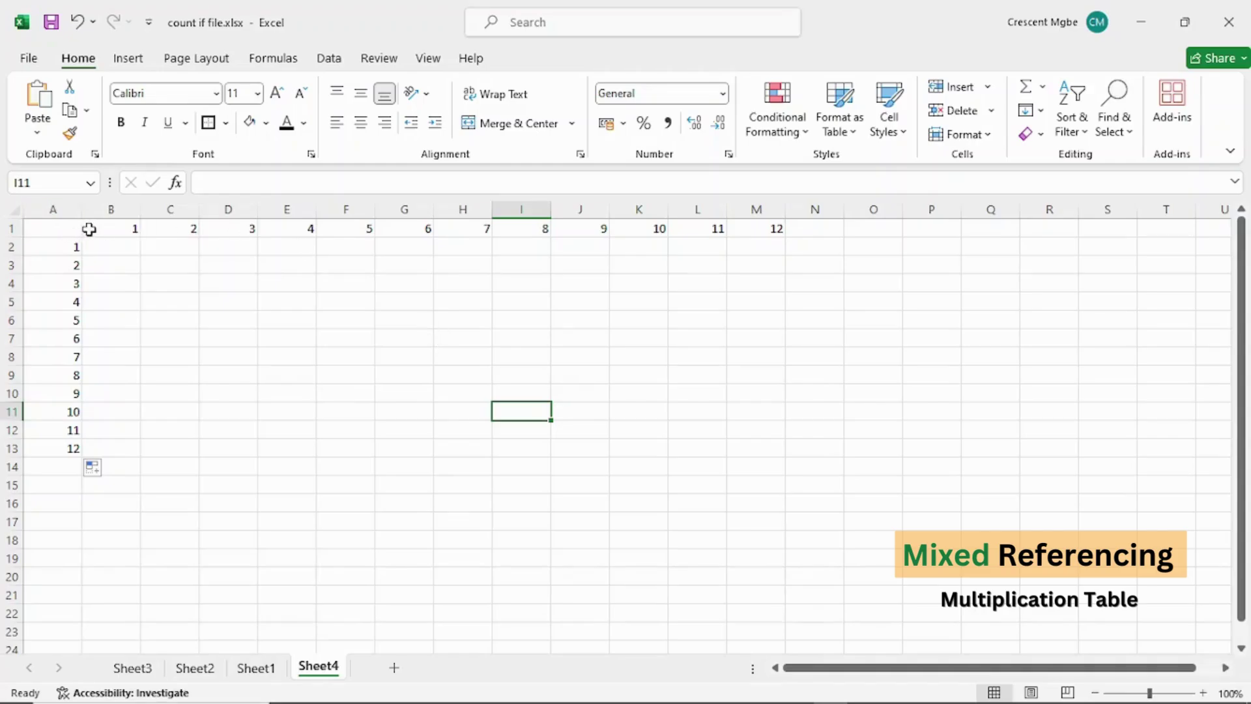
Step: Fill the header row B1:M1 with the green theme colour
left_click_drag(89, 229, 778, 228)
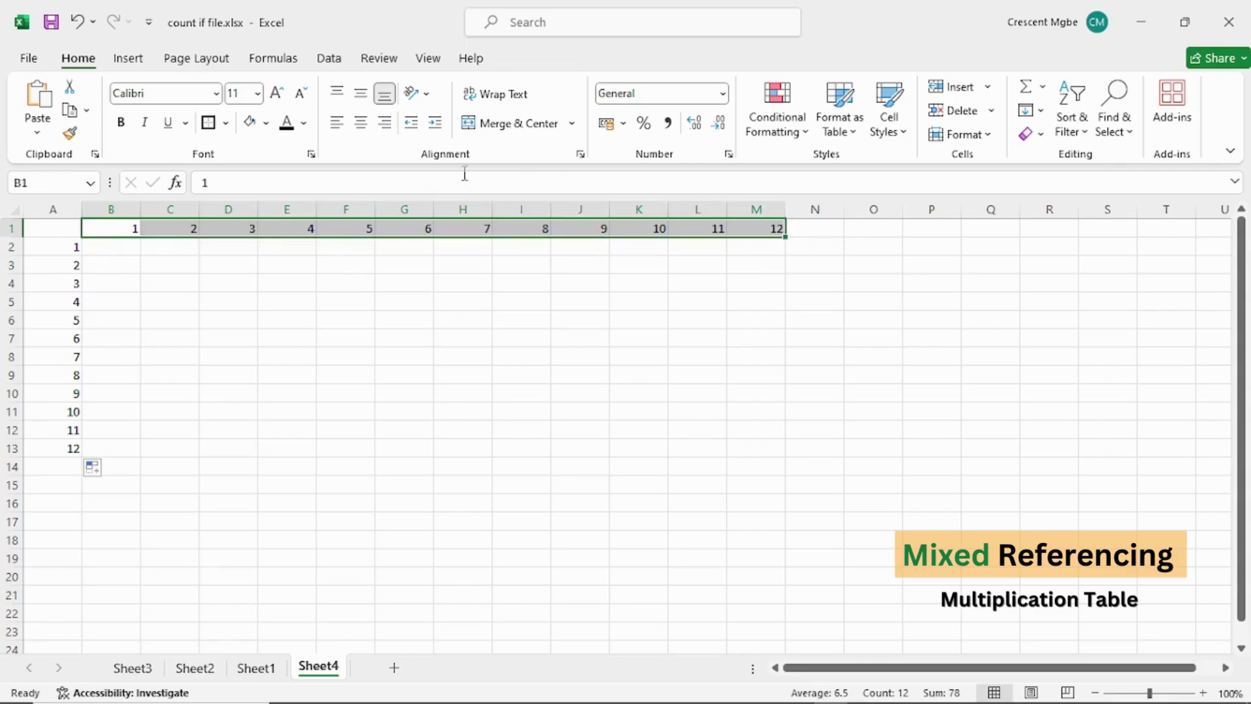
left_click(266, 122)
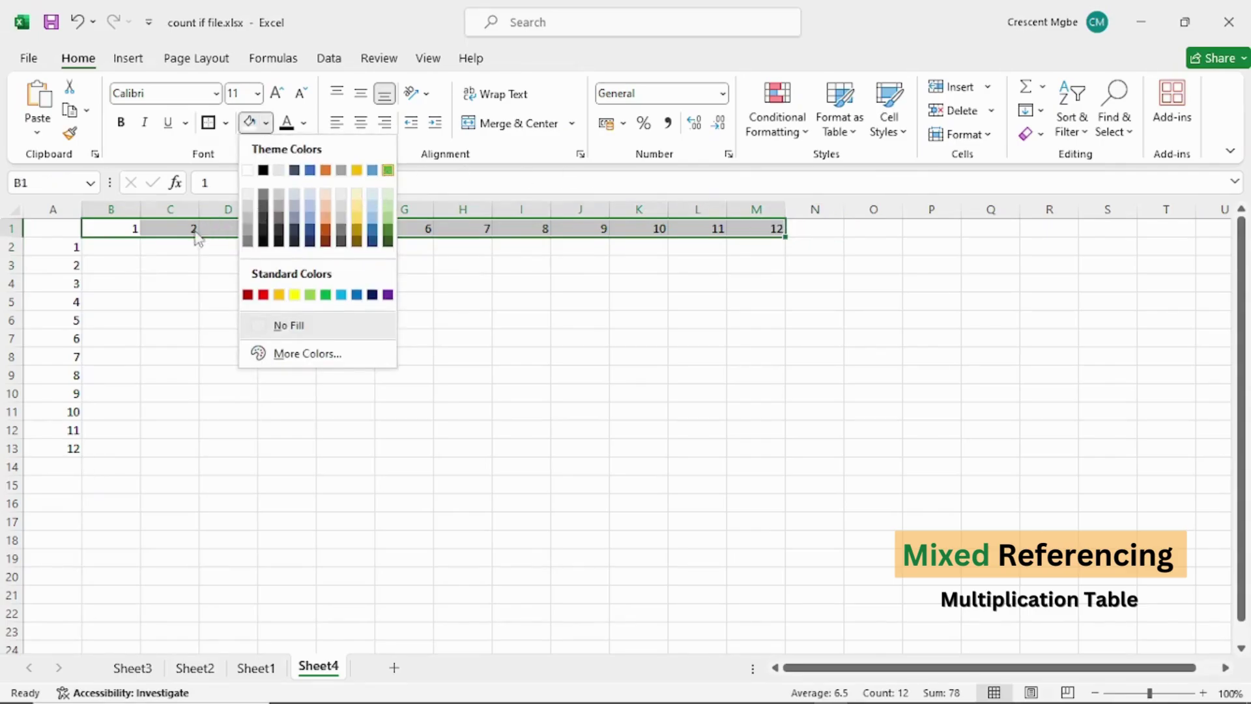
left_click(387, 170)
Step: Fill the number column A2:A13 with a light blue theme colour
left_click_drag(64, 249, 63, 446)
left_click(304, 124)
left_click(266, 123)
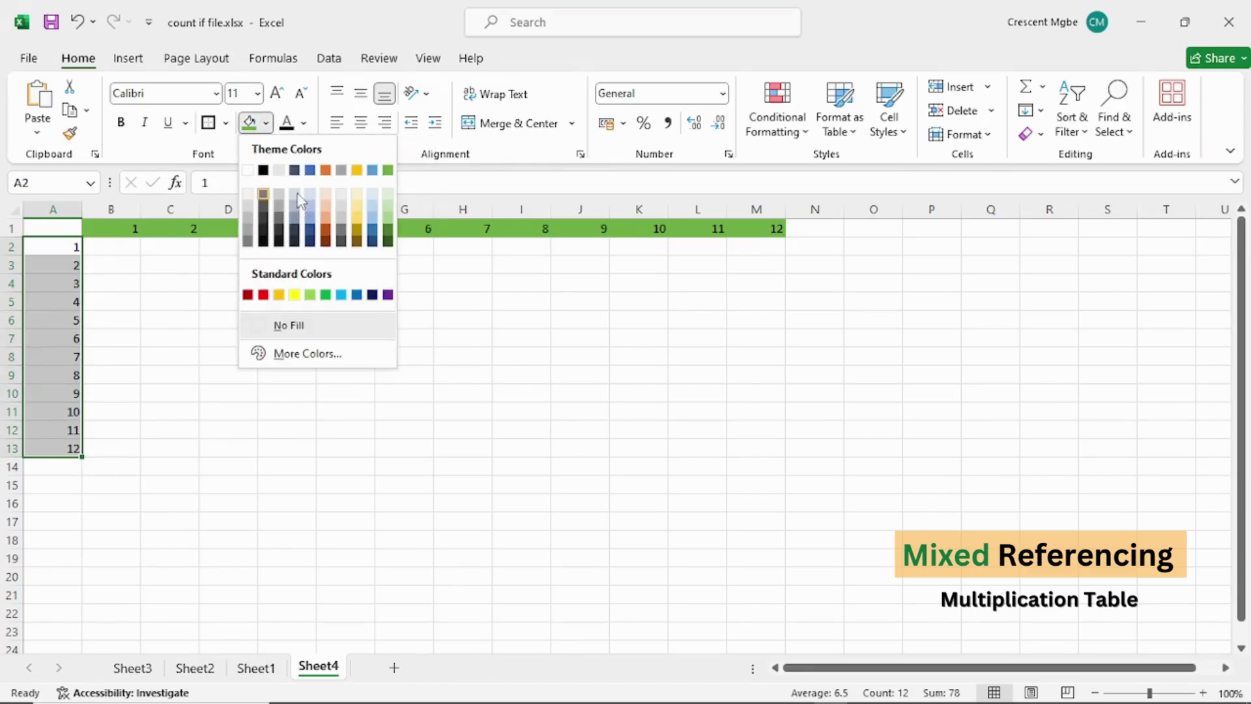
left_click(310, 215)
left_click(450, 445)
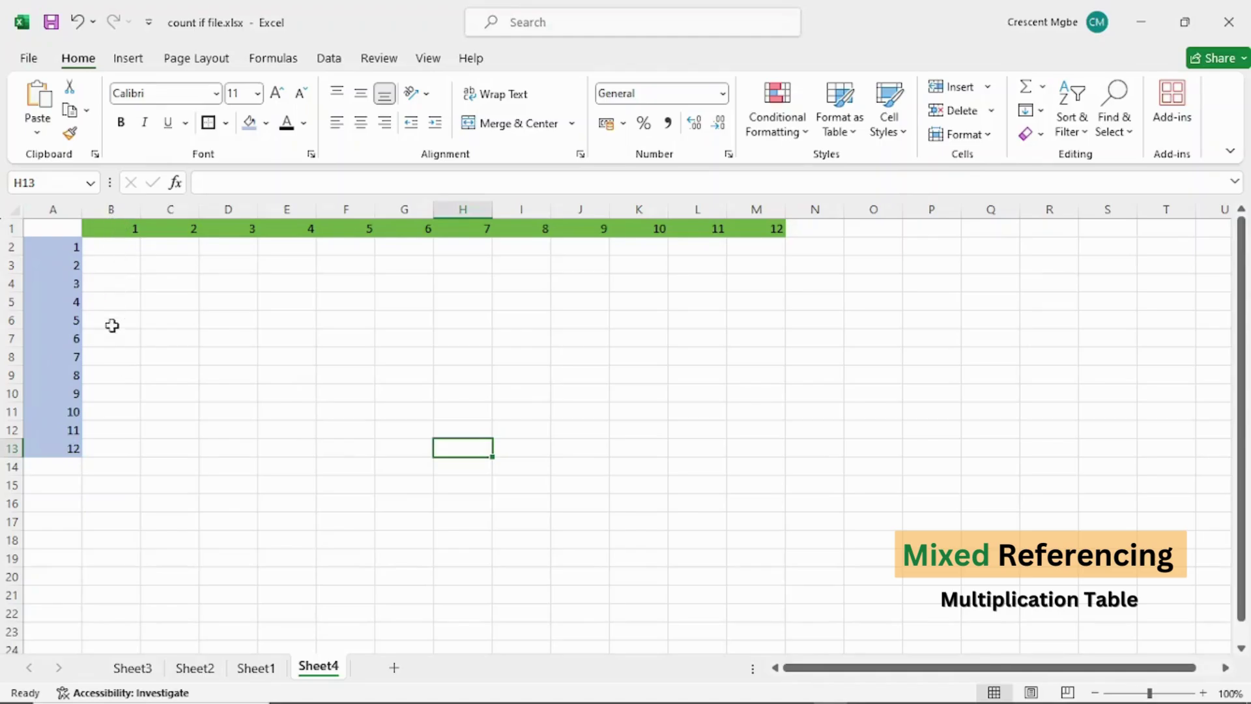
Step: Enter the mixed-reference formula =$A2*B$1 in B2, locking column A and row 1
left_click(120, 250)
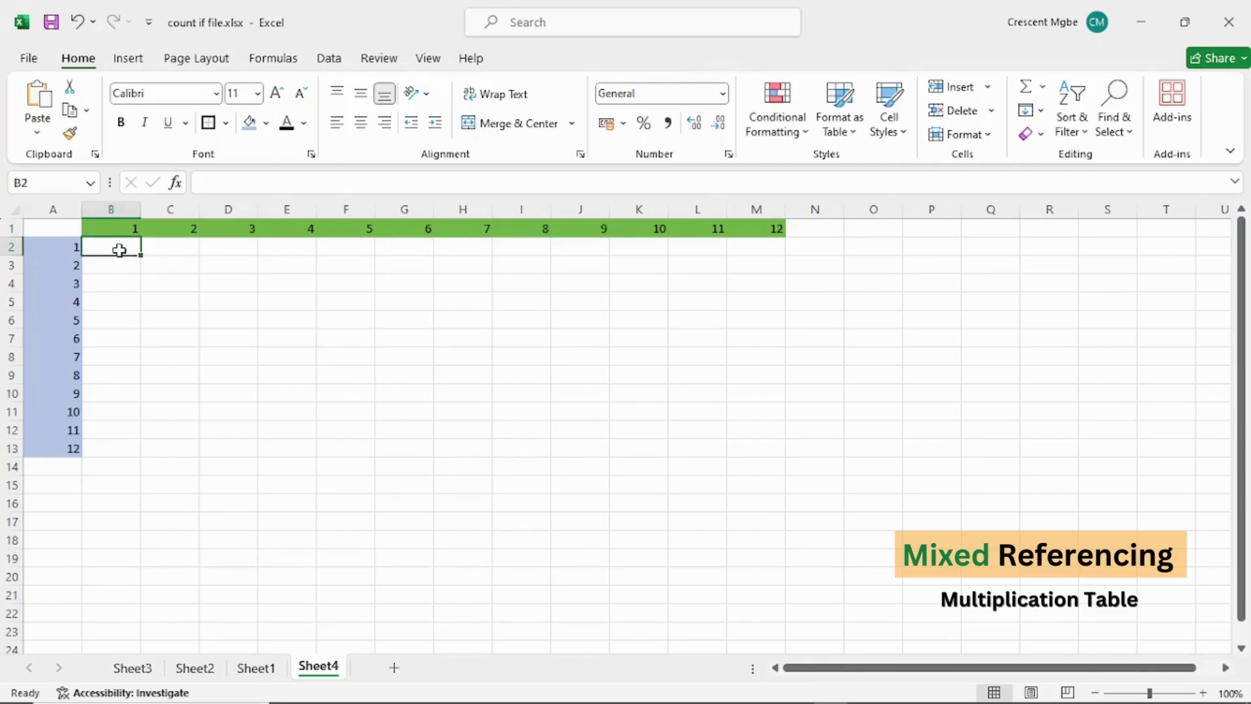
type("=")
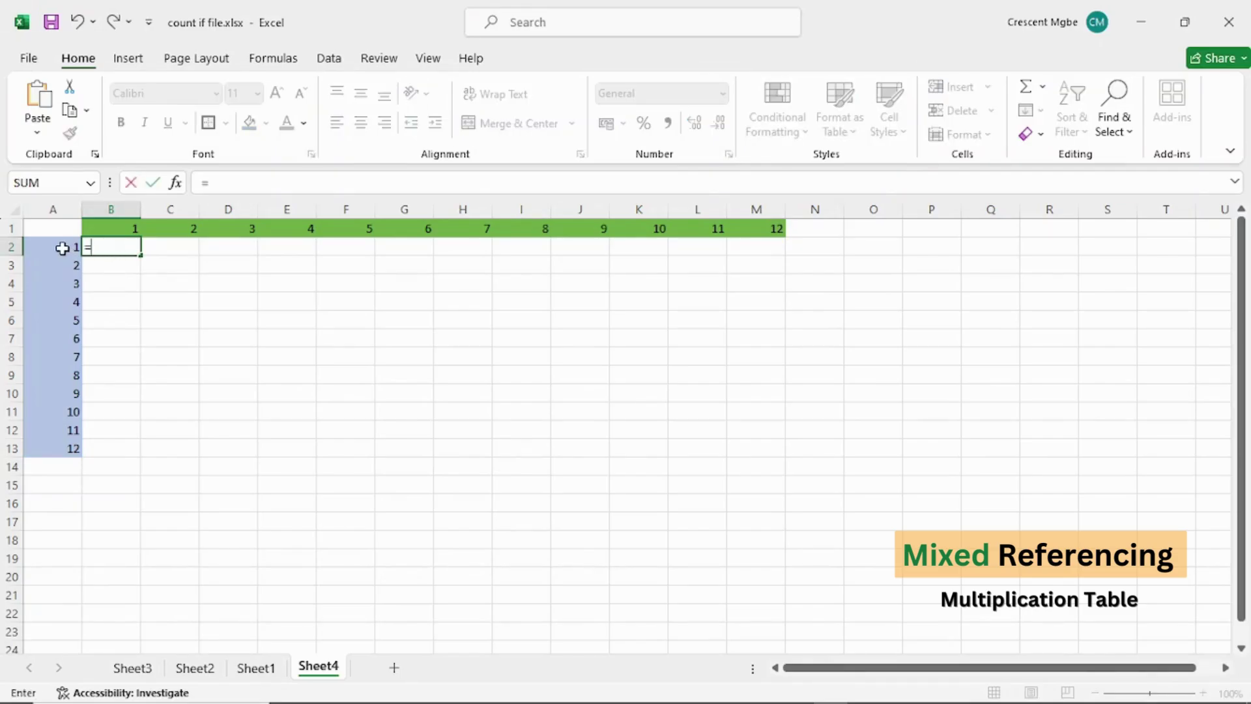
left_click(63, 248)
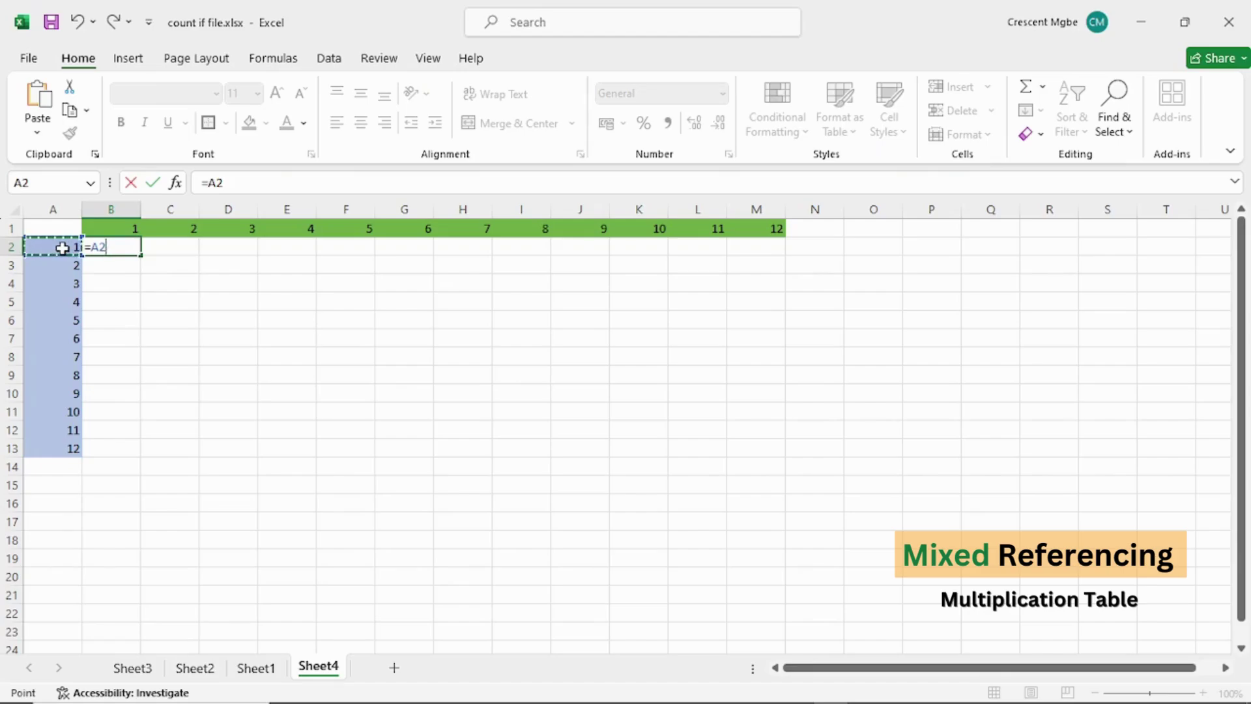
type("*")
left_click(122, 229)
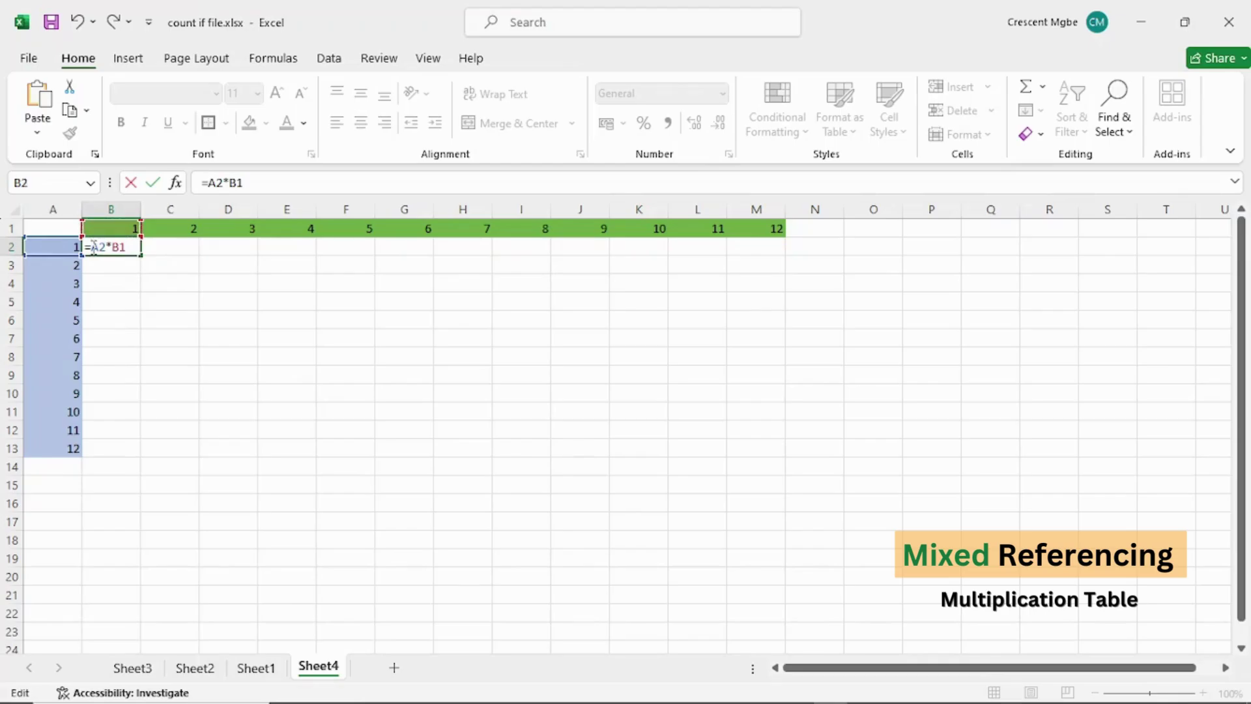
type("$")
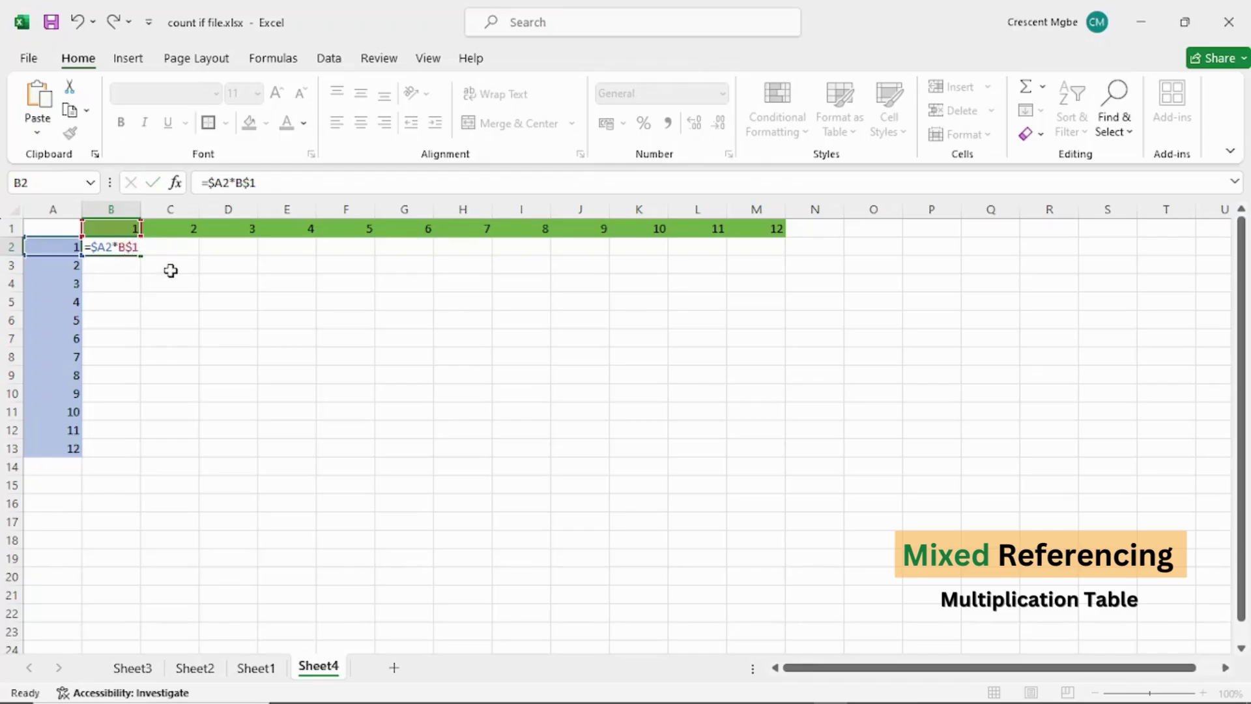
key("Return")
Step: Fill the B2 formula down to row 13 and across to column M to complete the multiplication table
left_click(112, 247)
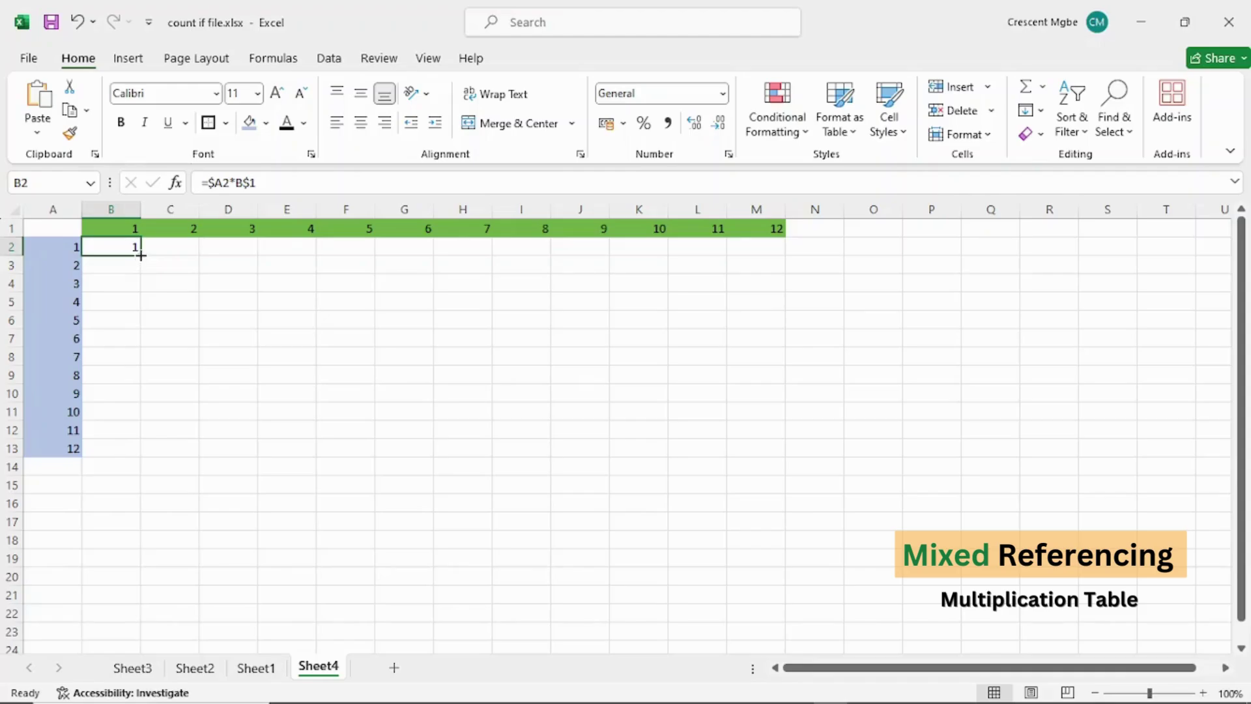
left_click_drag(139, 255, 821, 437)
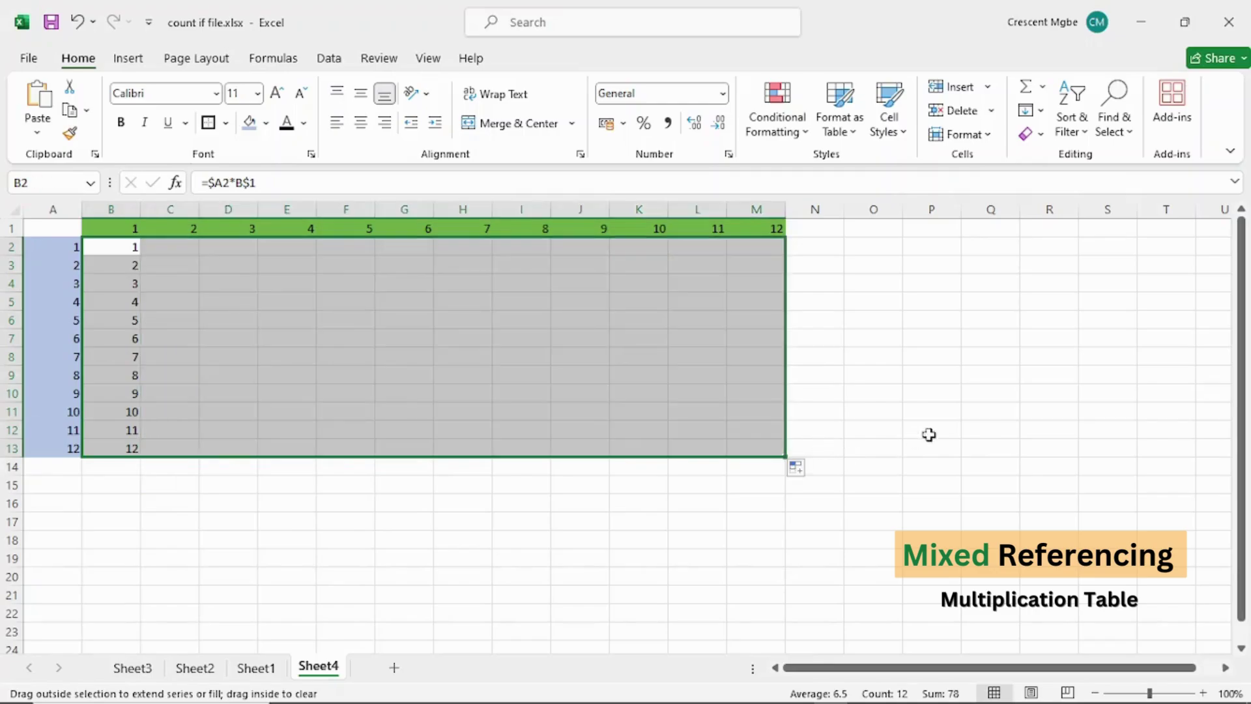
left_click(1006, 397)
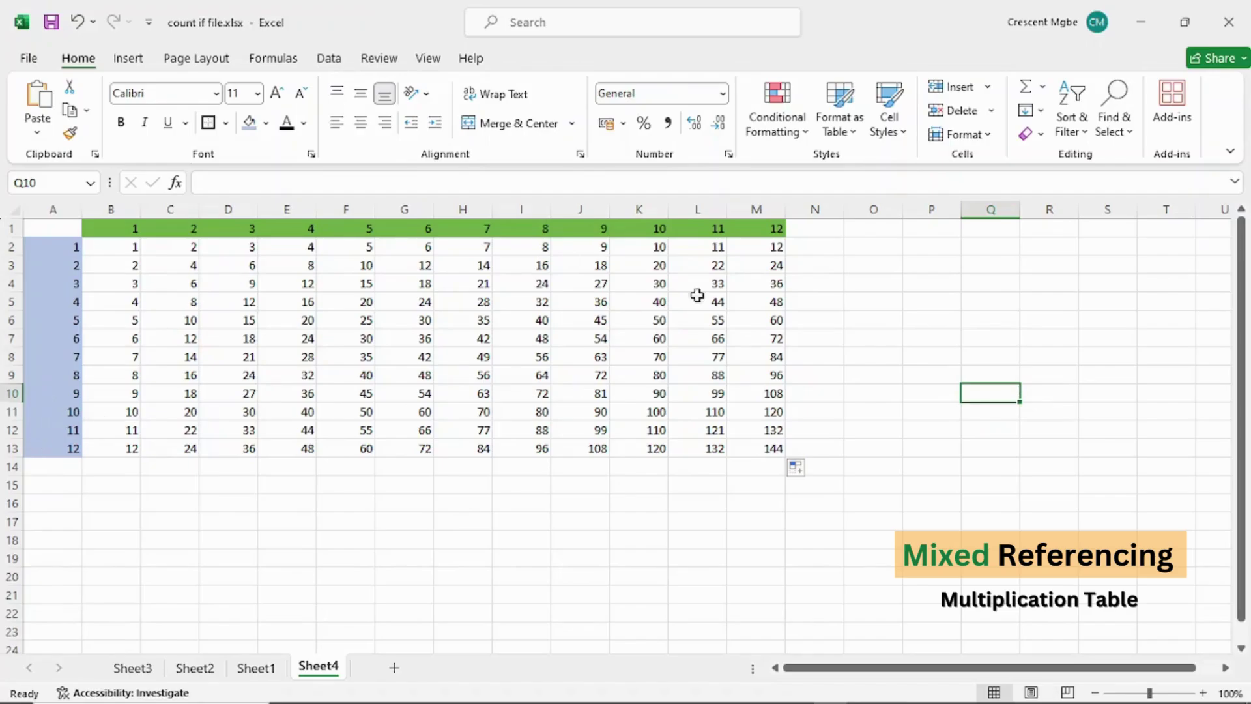
Step: Check the copied formula in M11 and review the worked examples on Sheet3, Sheet2, Sheet1 and Sheet4
left_click(763, 410)
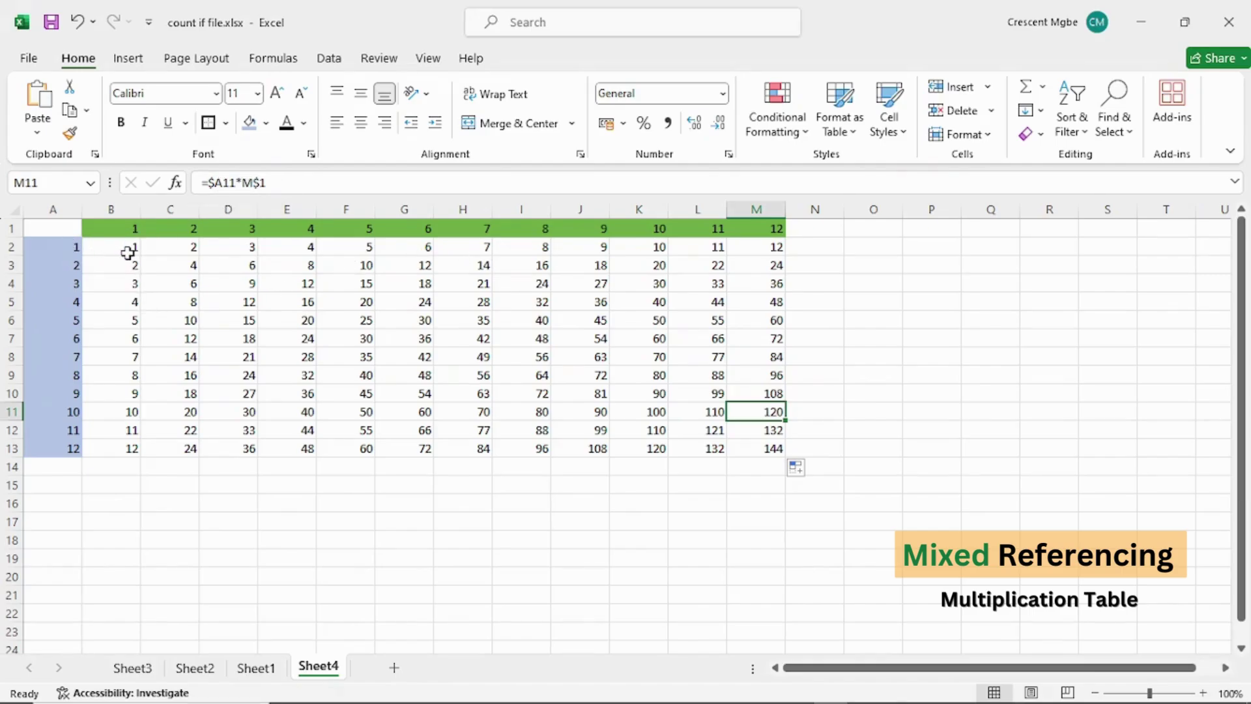
left_click(919, 357)
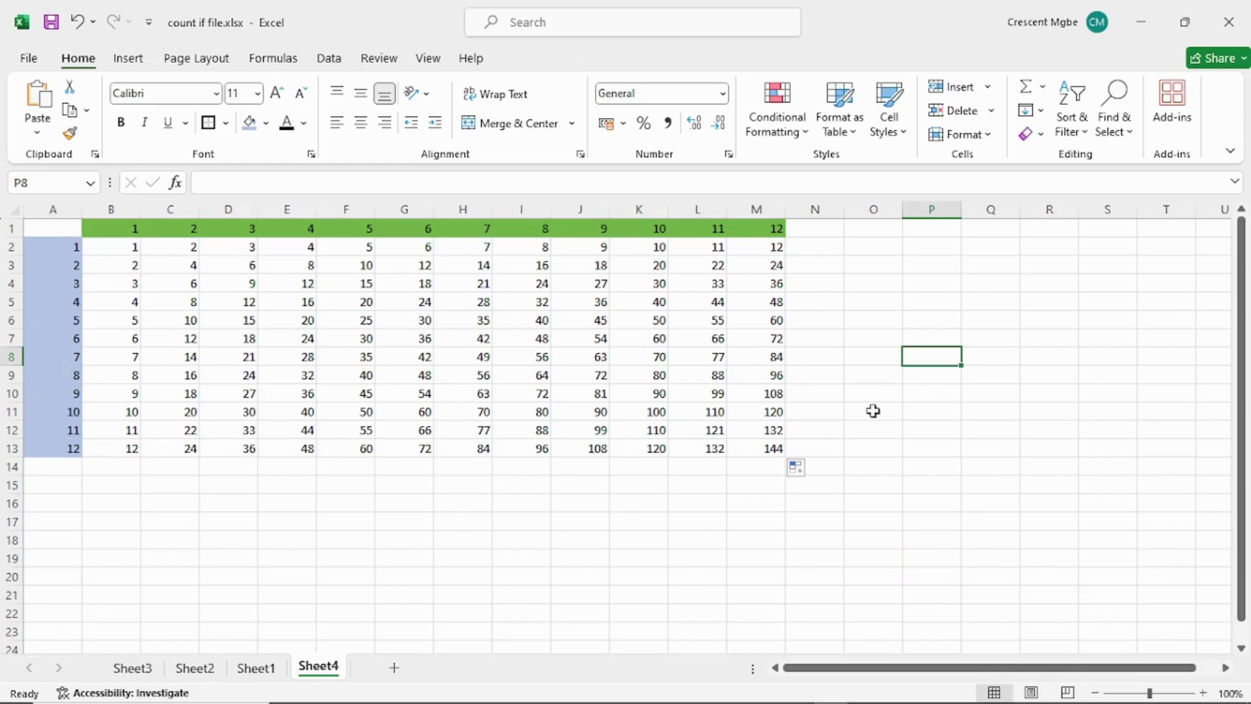
left_click(137, 667)
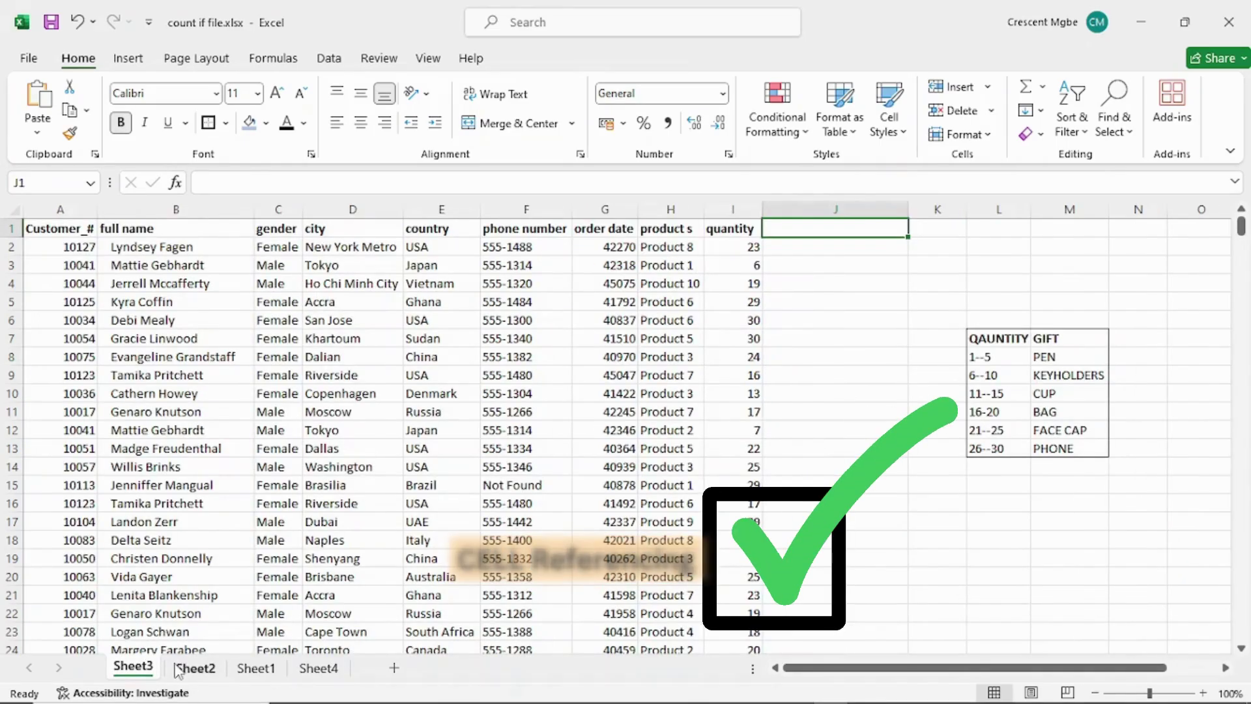
left_click(176, 668)
left_click(267, 669)
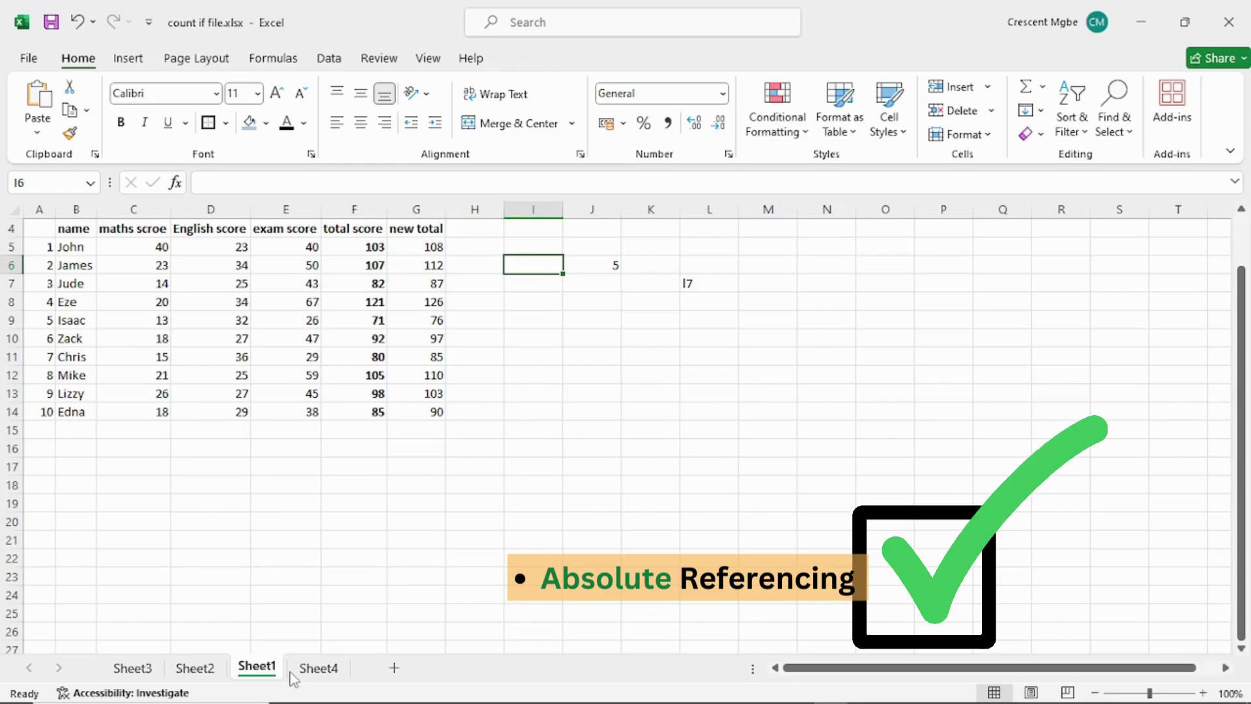
left_click(316, 669)
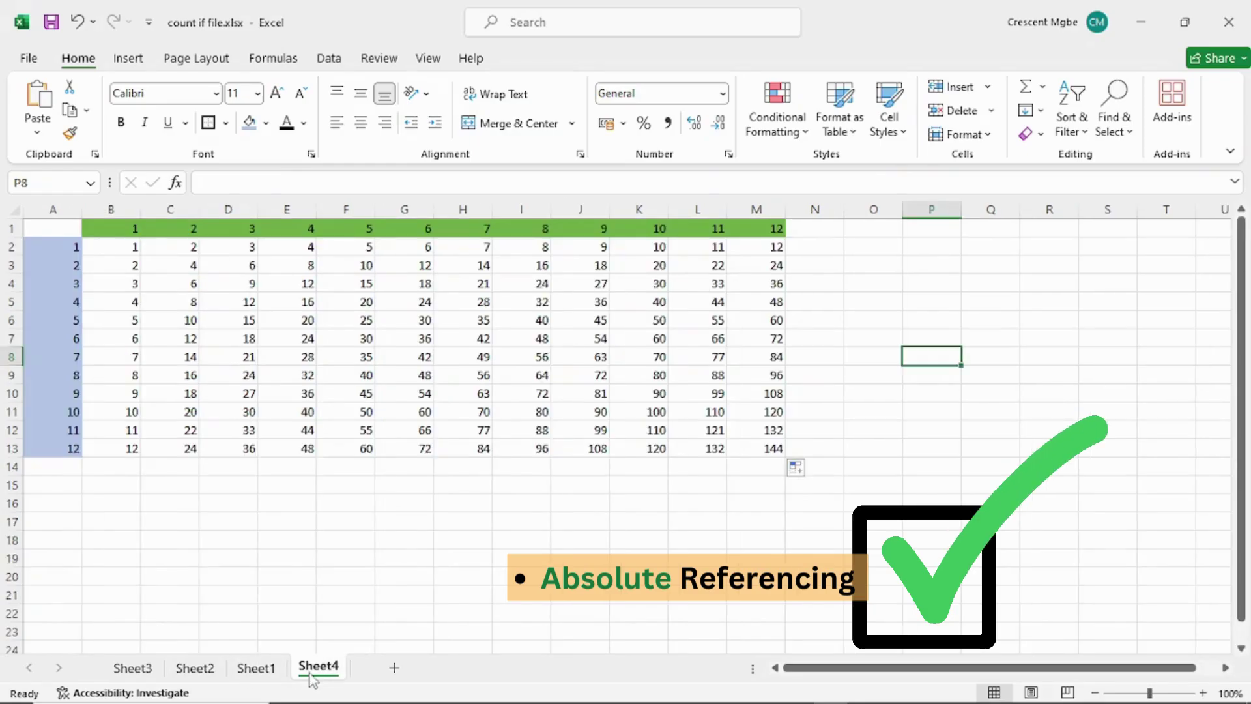
left_click(195, 669)
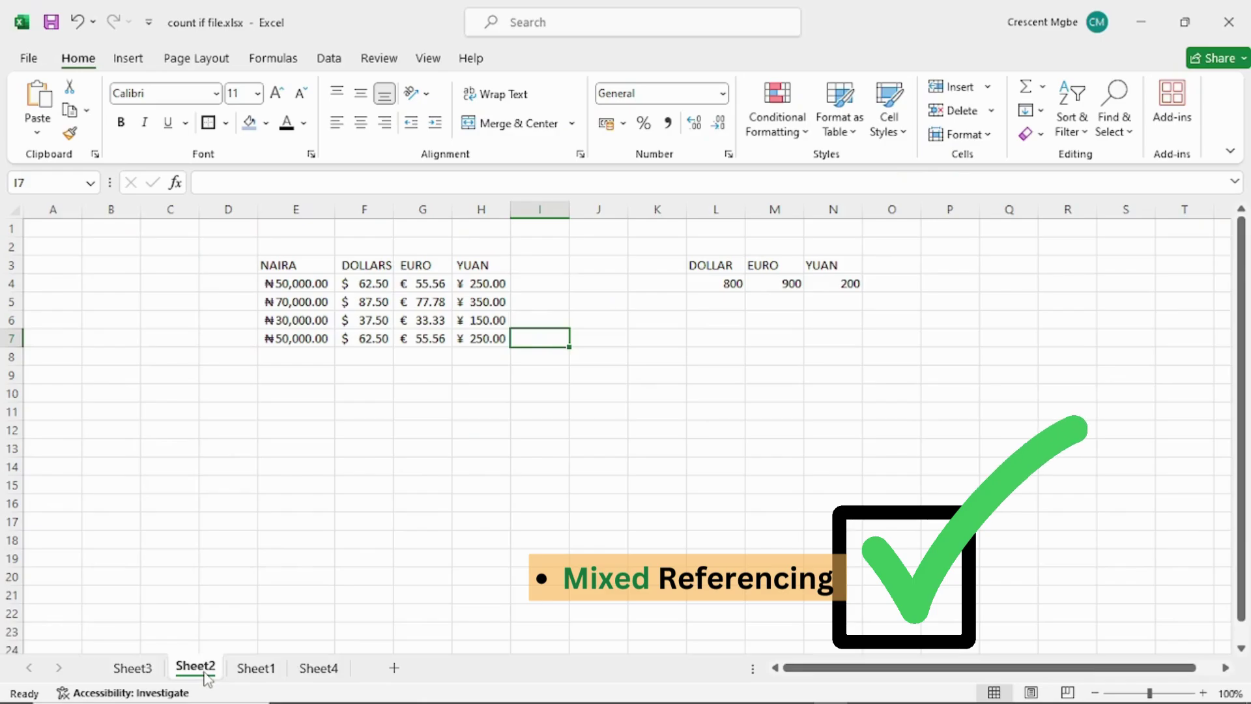
left_click(308, 677)
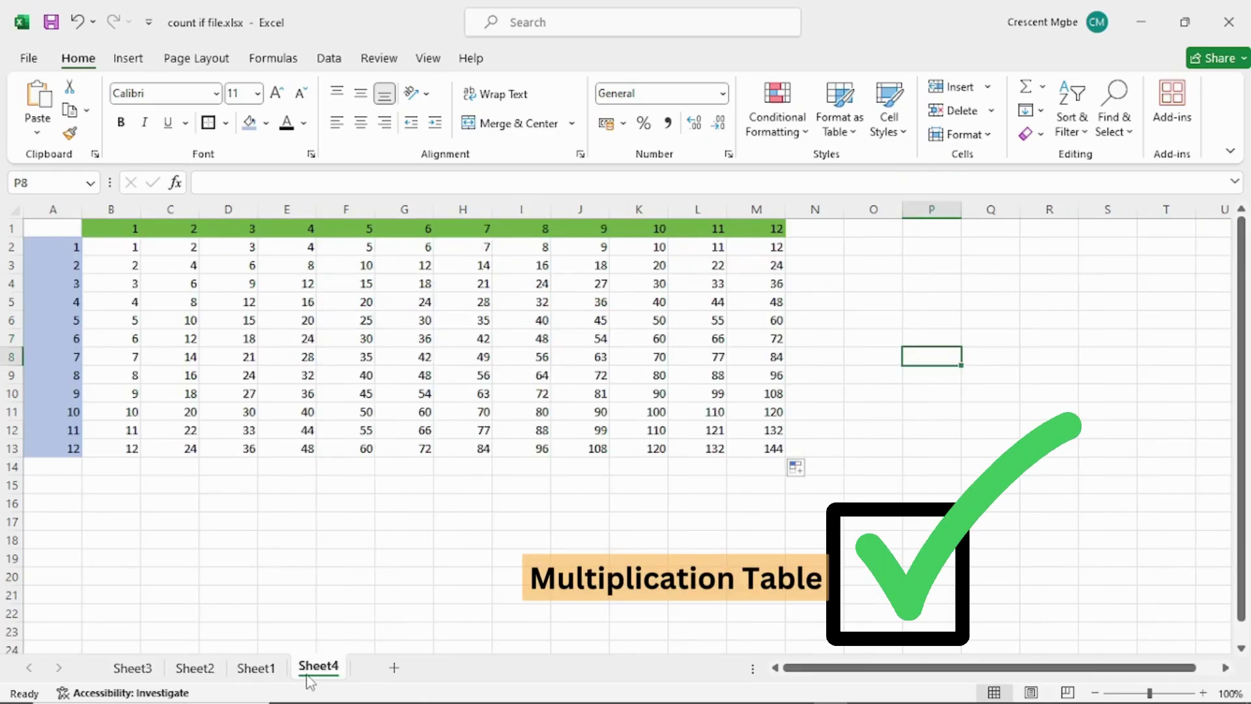